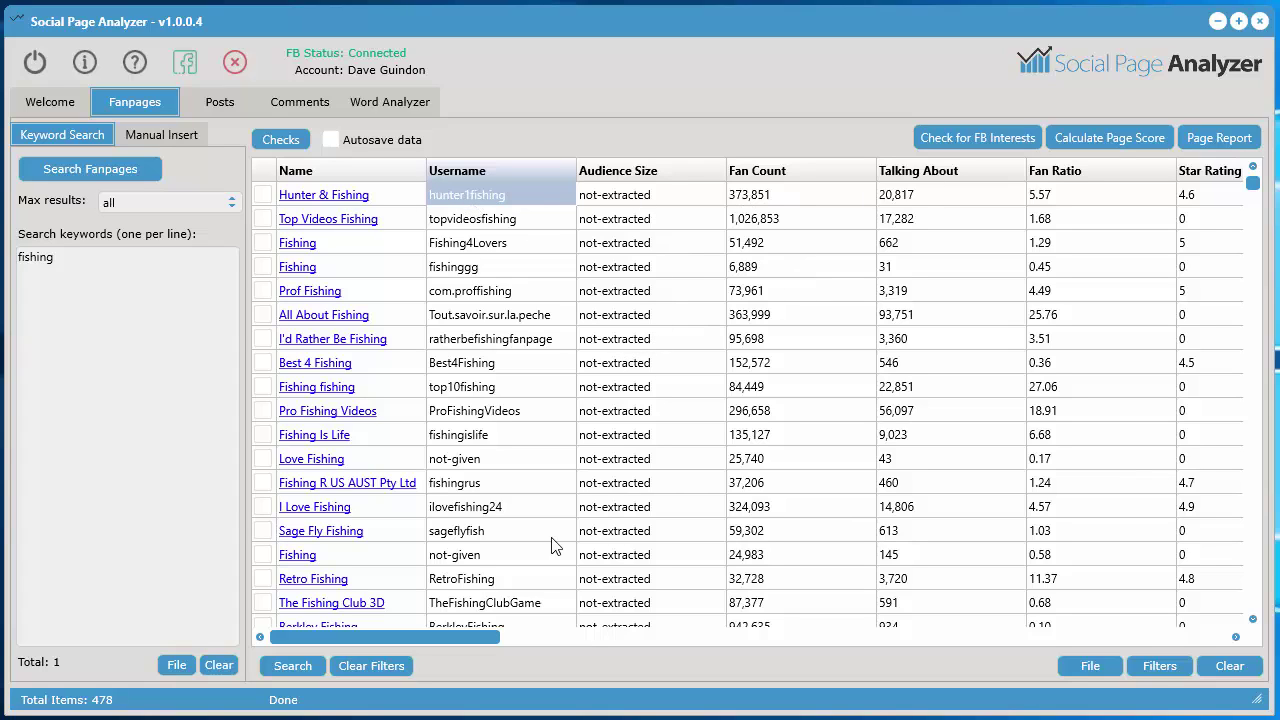
Step: Examine the data columns extracted for the fishing fanpages, from the audience figures across to Page Score
drag(480, 630, 829, 615)
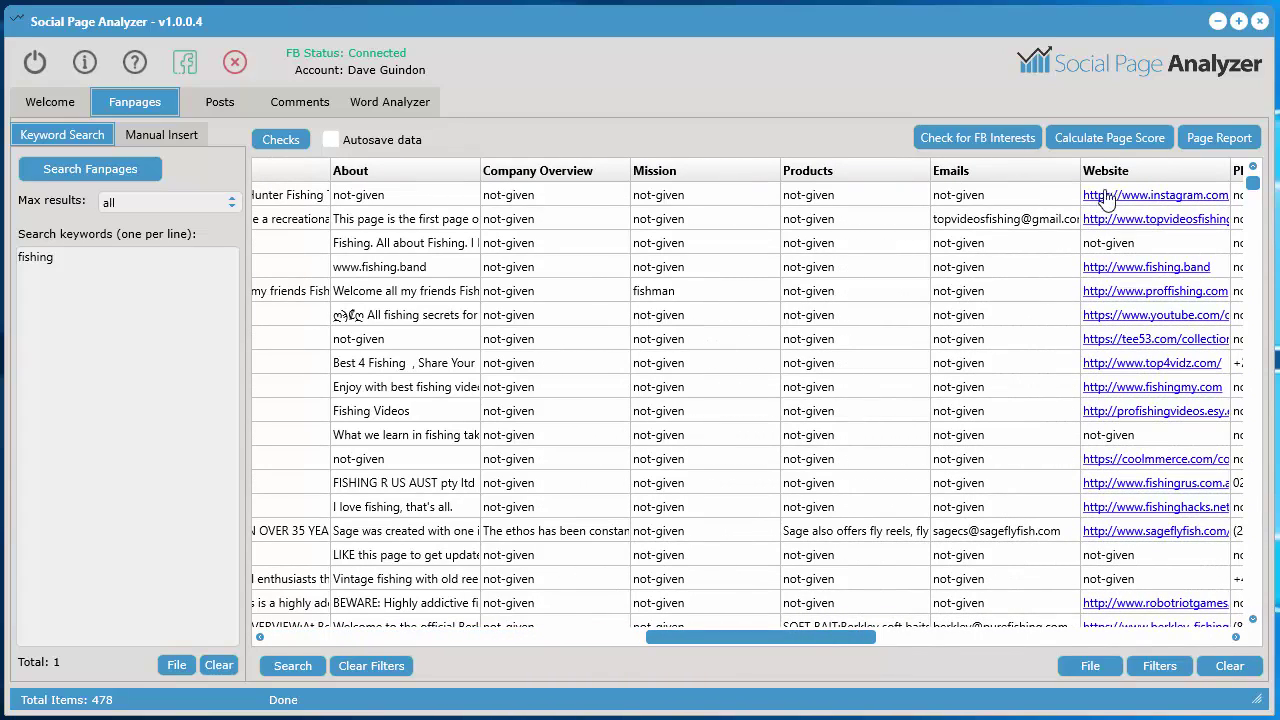
drag(826, 641, 1201, 619)
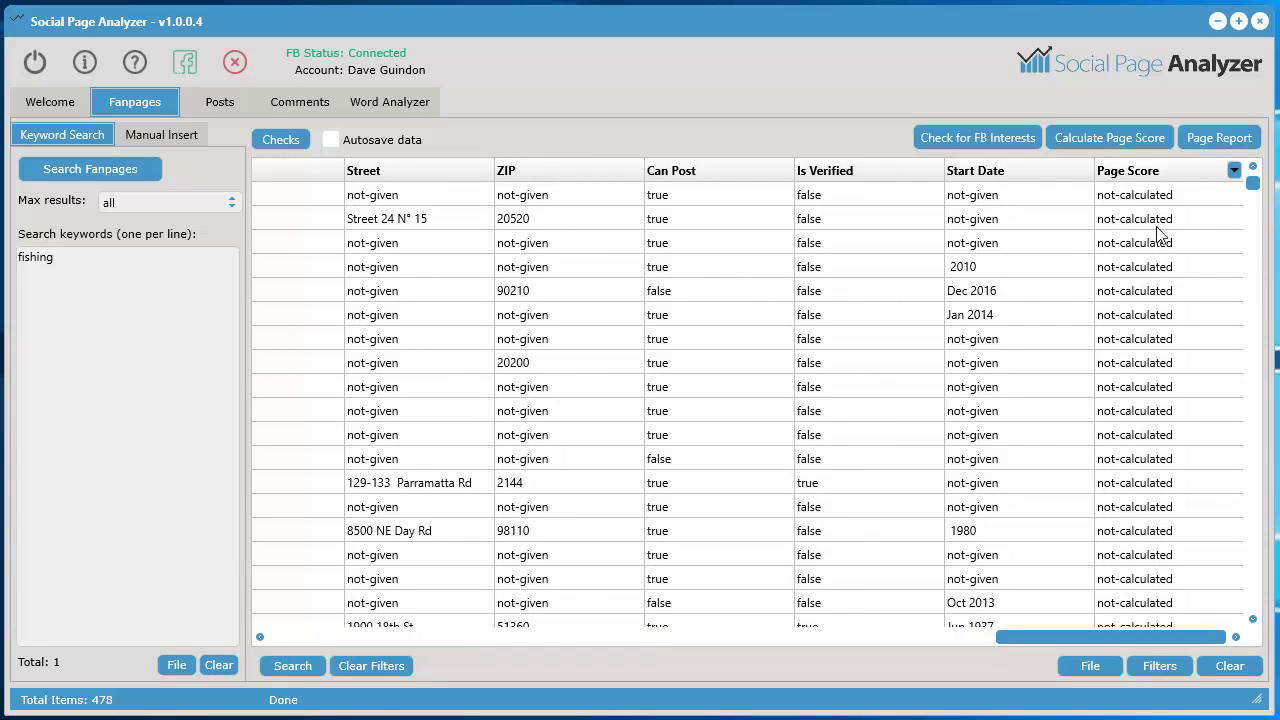
drag(1109, 637, 361, 637)
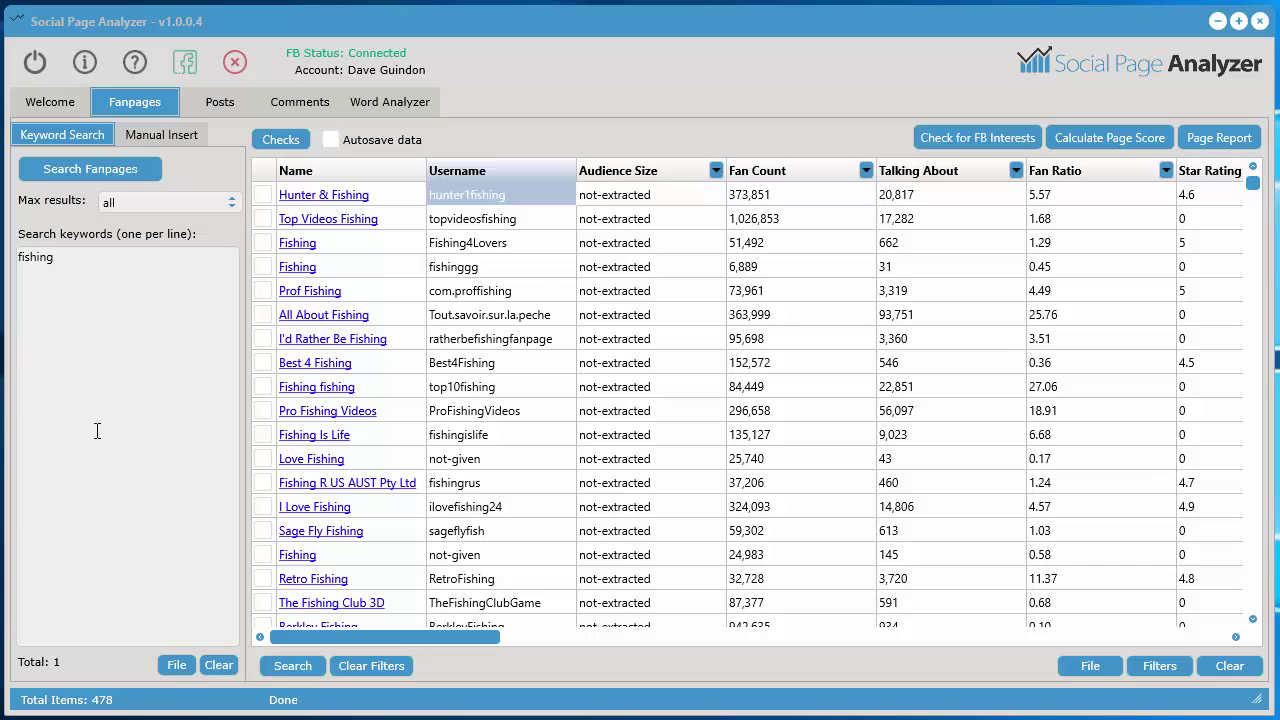
Step: Expand the search keyword "fishing" into variations by appending alphabet letters, and check the resulting keyword list
right_click(85, 333)
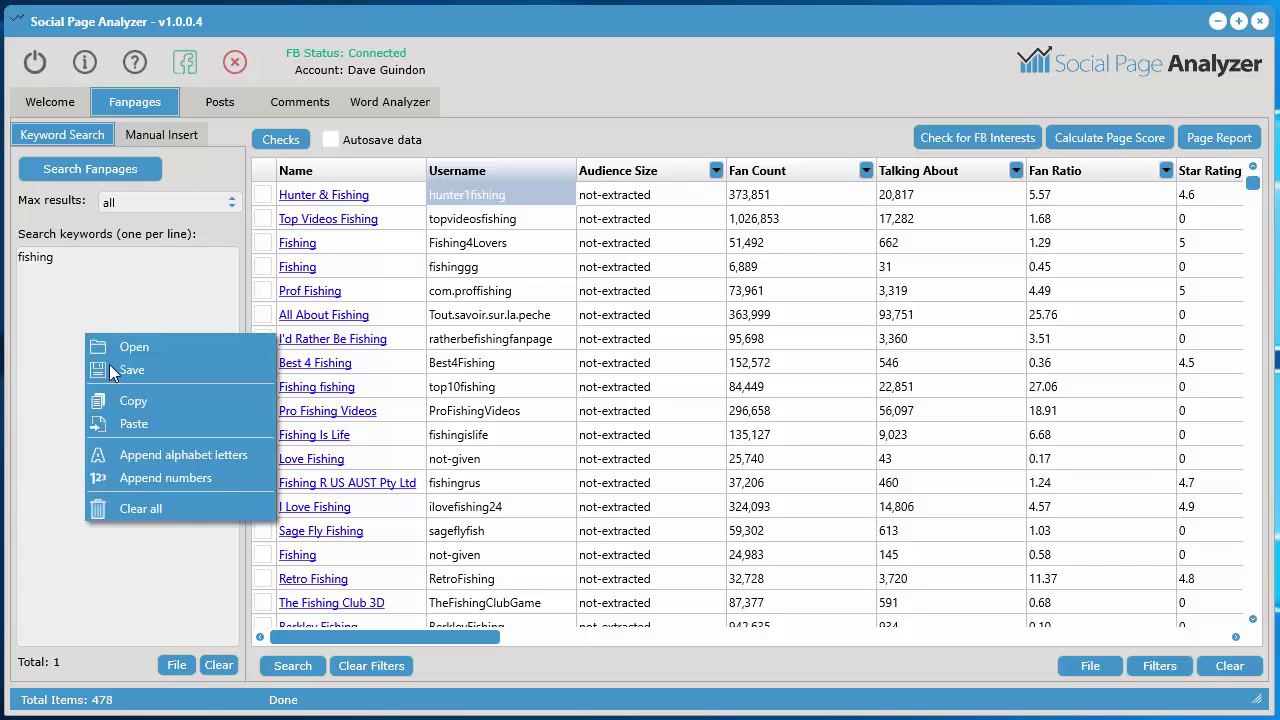
click(163, 452)
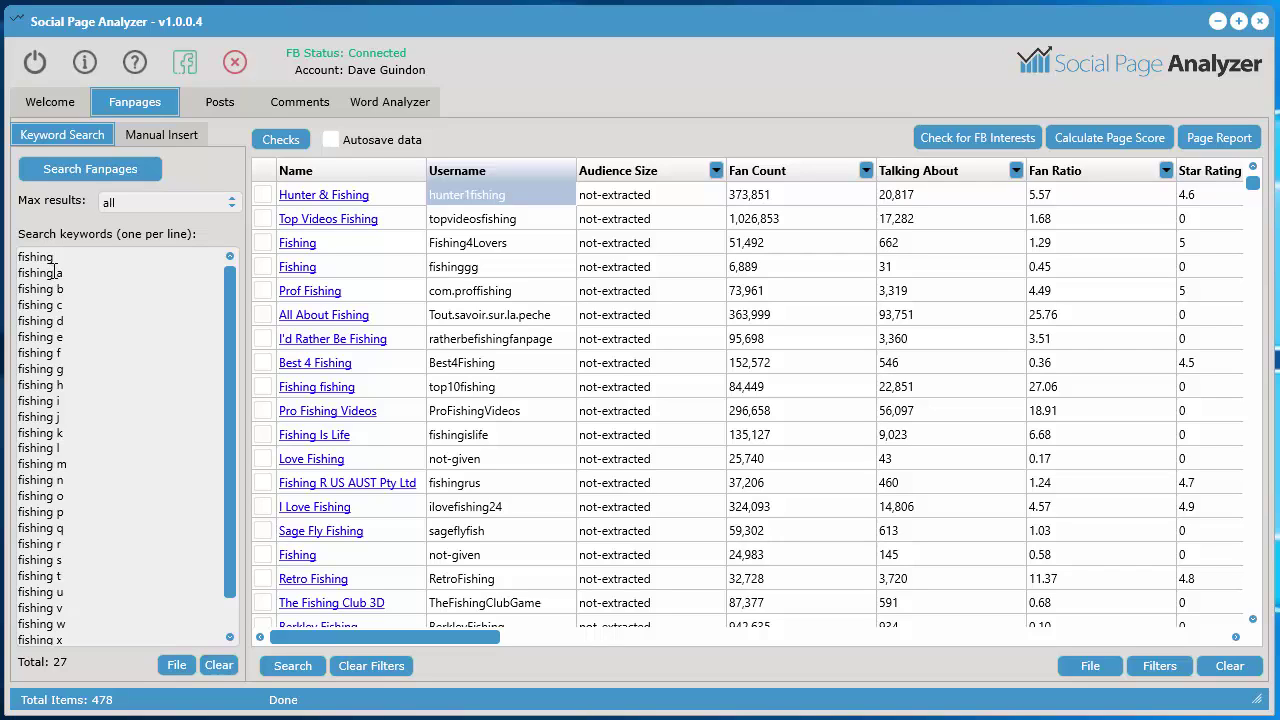
scroll(47, 520, down, 1)
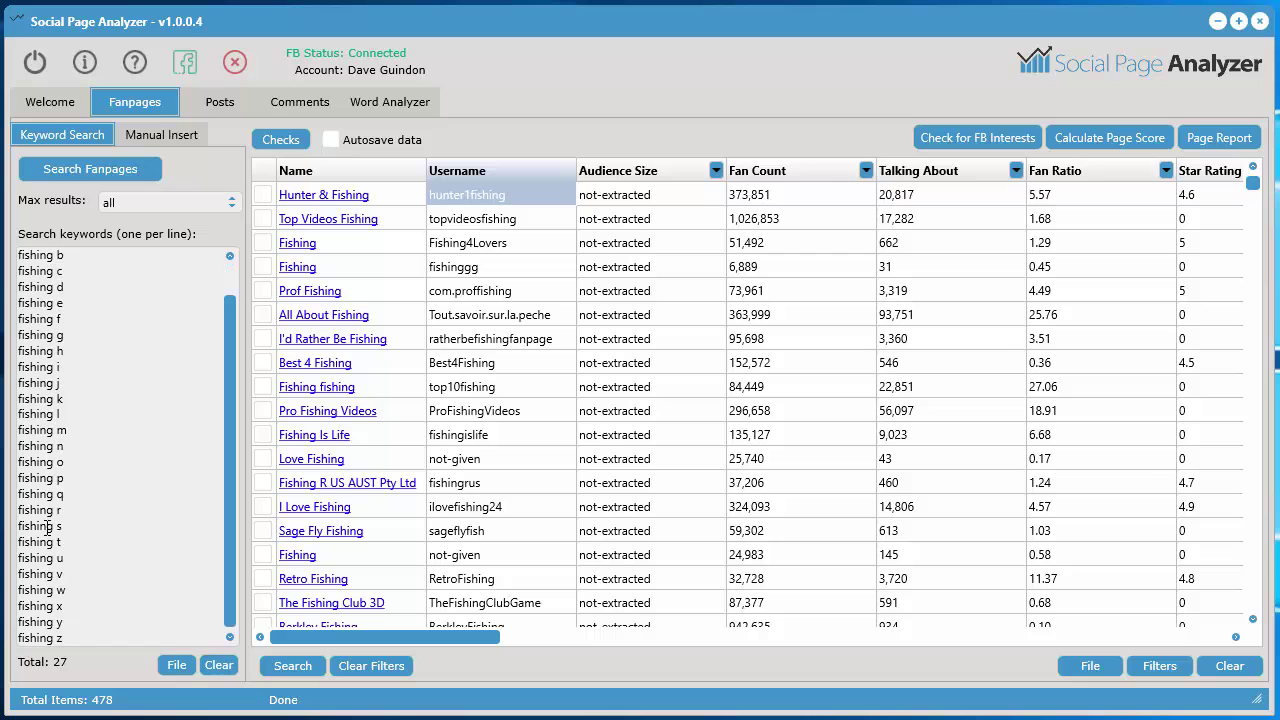
scroll(47, 528, up, 1)
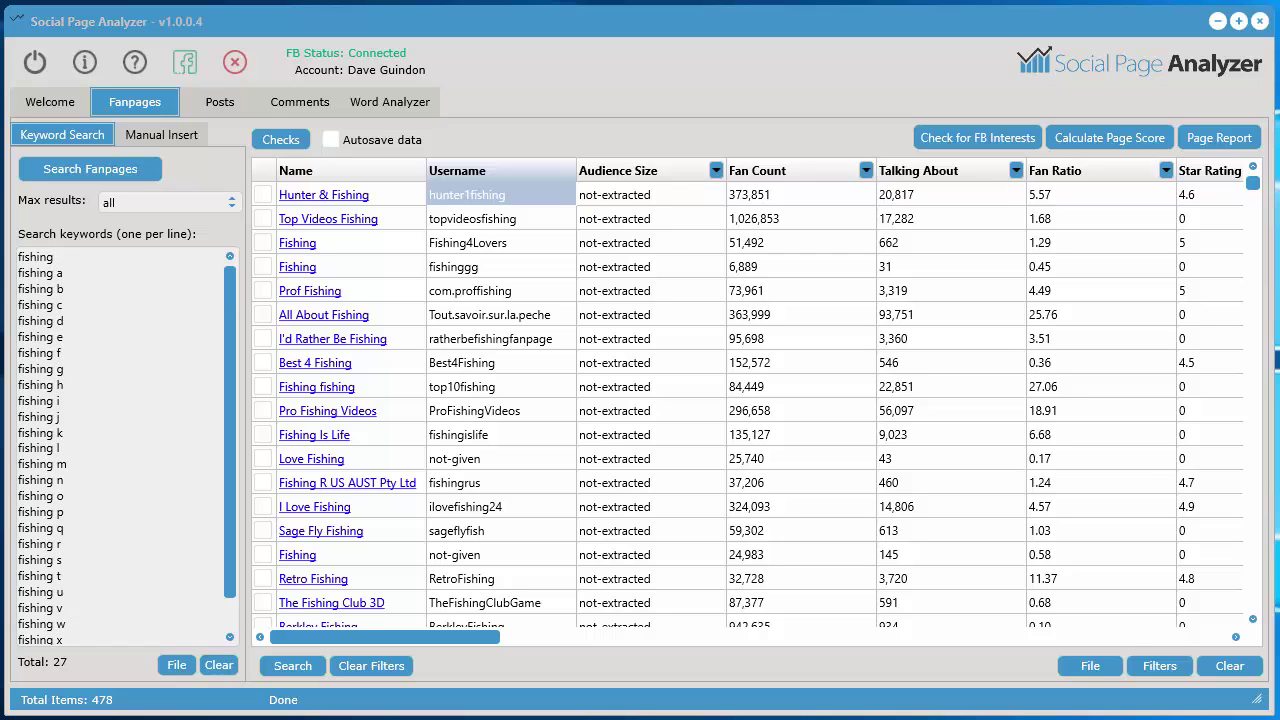
Step: Minimize the original results window and enlarge the second one, holding the alphabet keyword results, to fill the screen
drag(1224, 141, 672, 27)
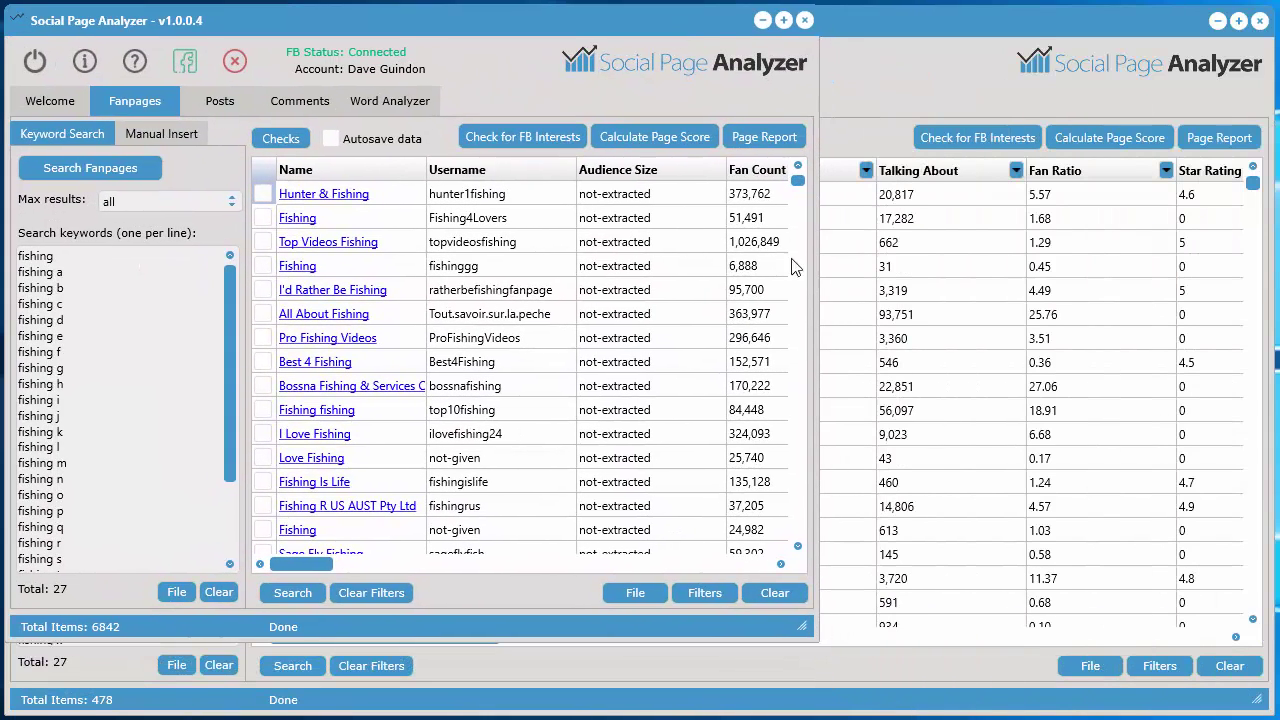
click(1219, 20)
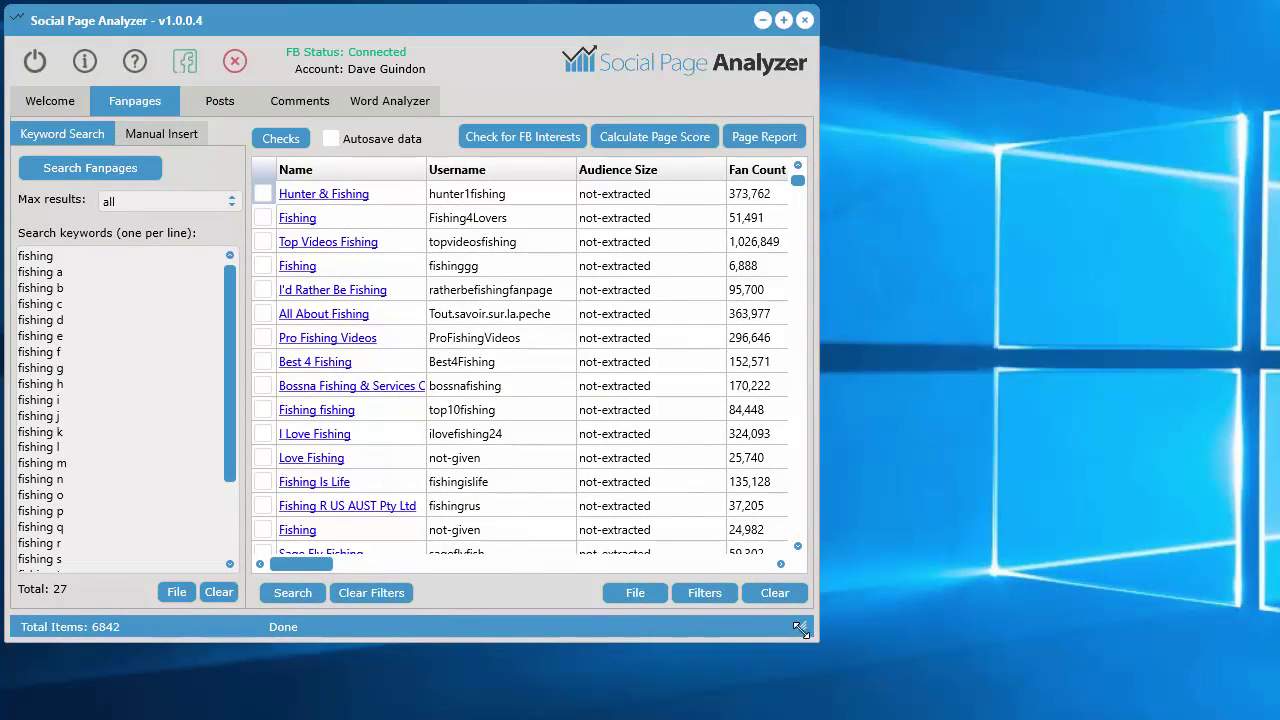
drag(804, 640, 1257, 704)
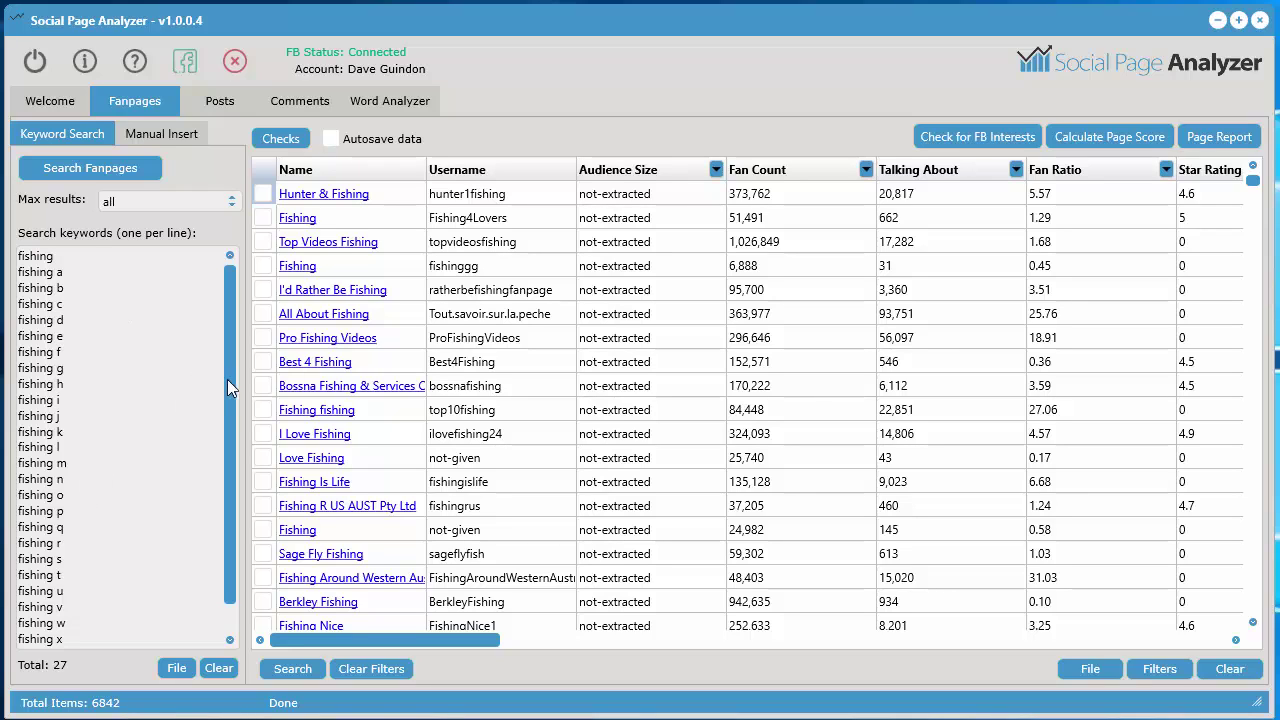
drag(228, 380, 225, 331)
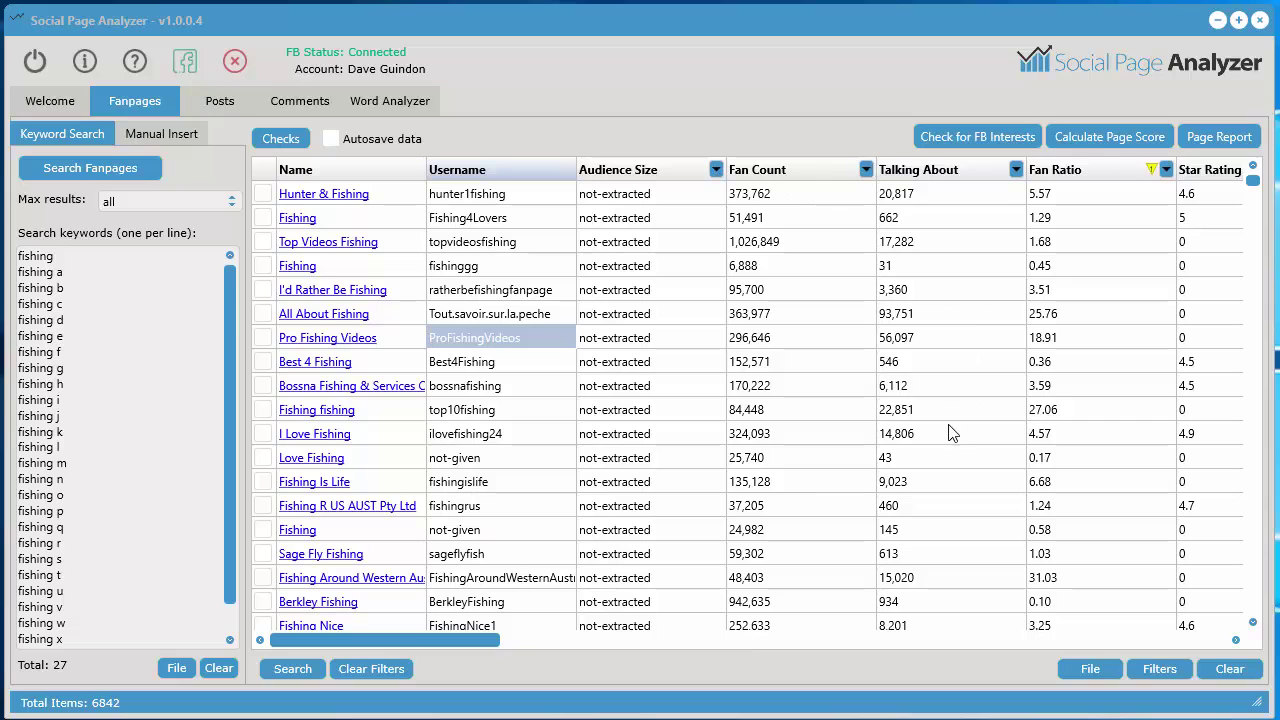
Step: Close the empty Filters dialog and filter the fanpages to a Fan Count greater than 50,000
click(1159, 668)
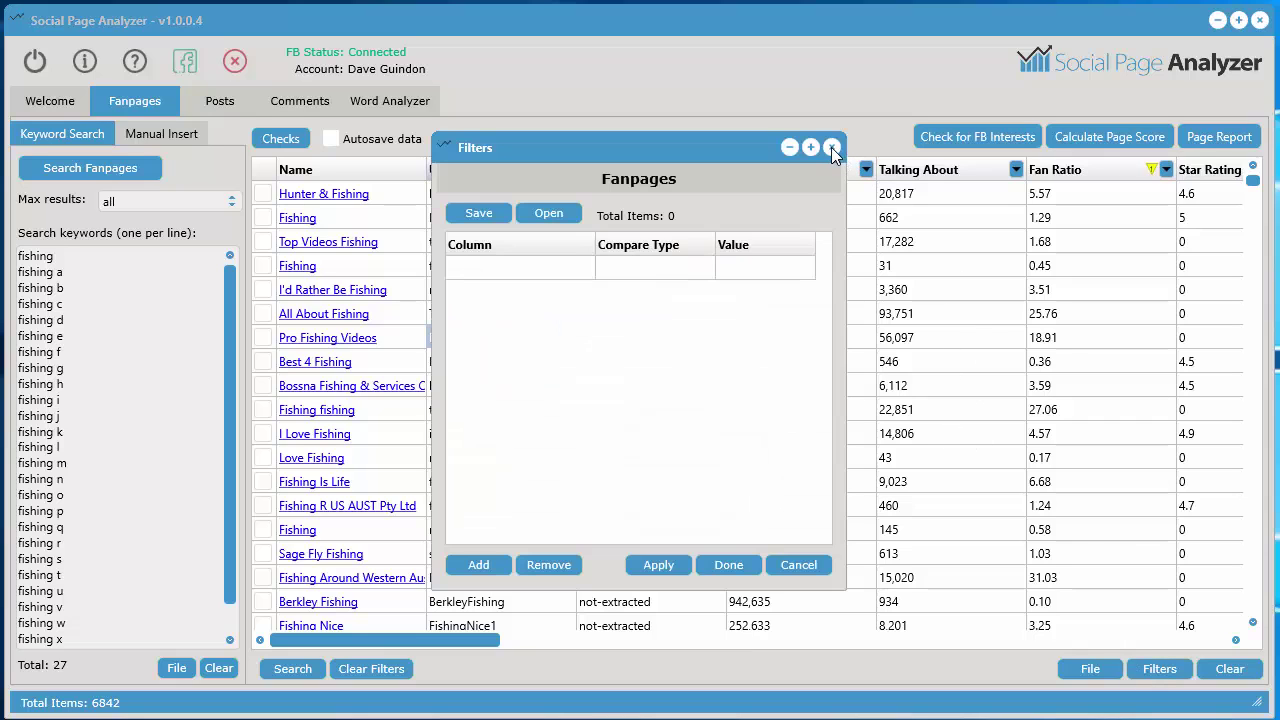
click(833, 148)
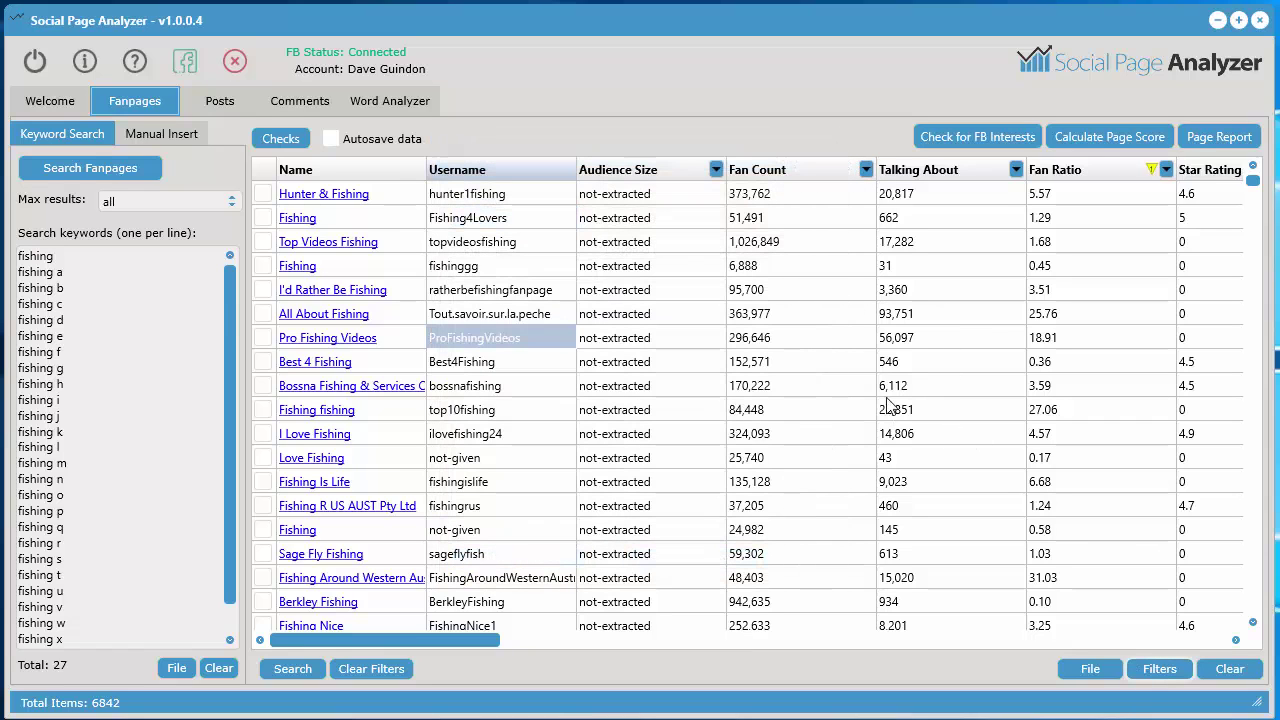
click(866, 170)
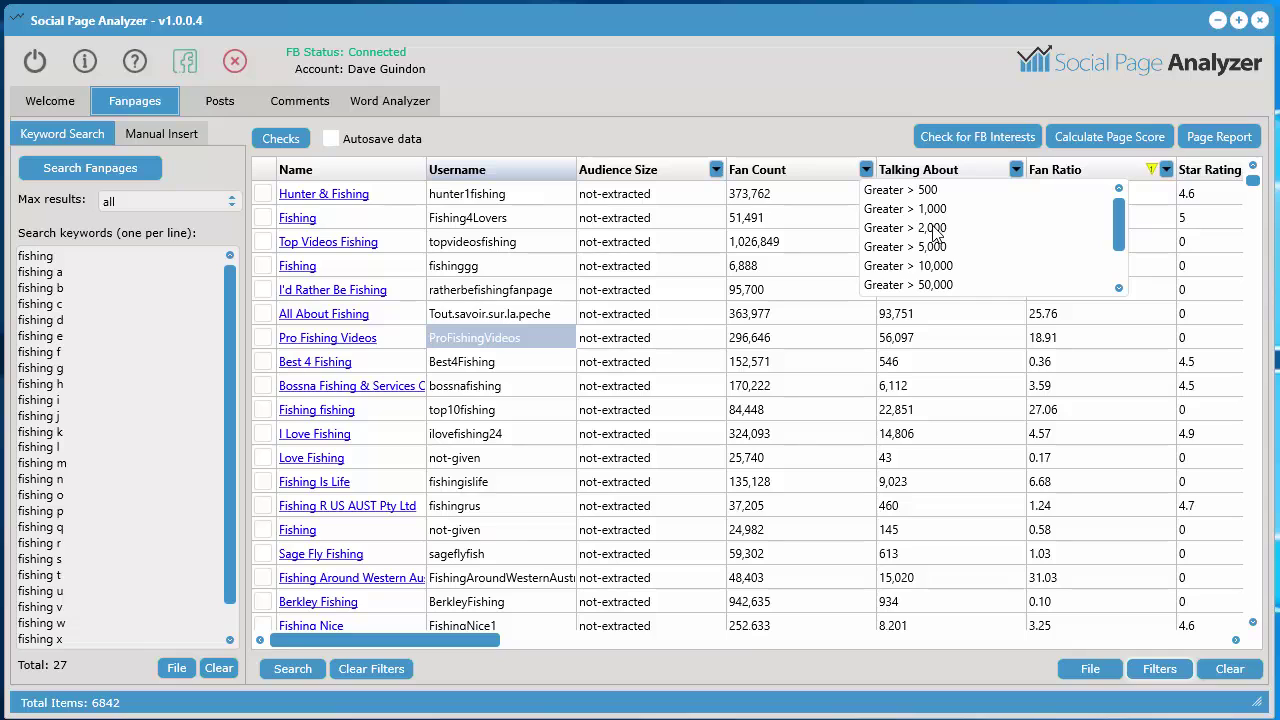
click(946, 286)
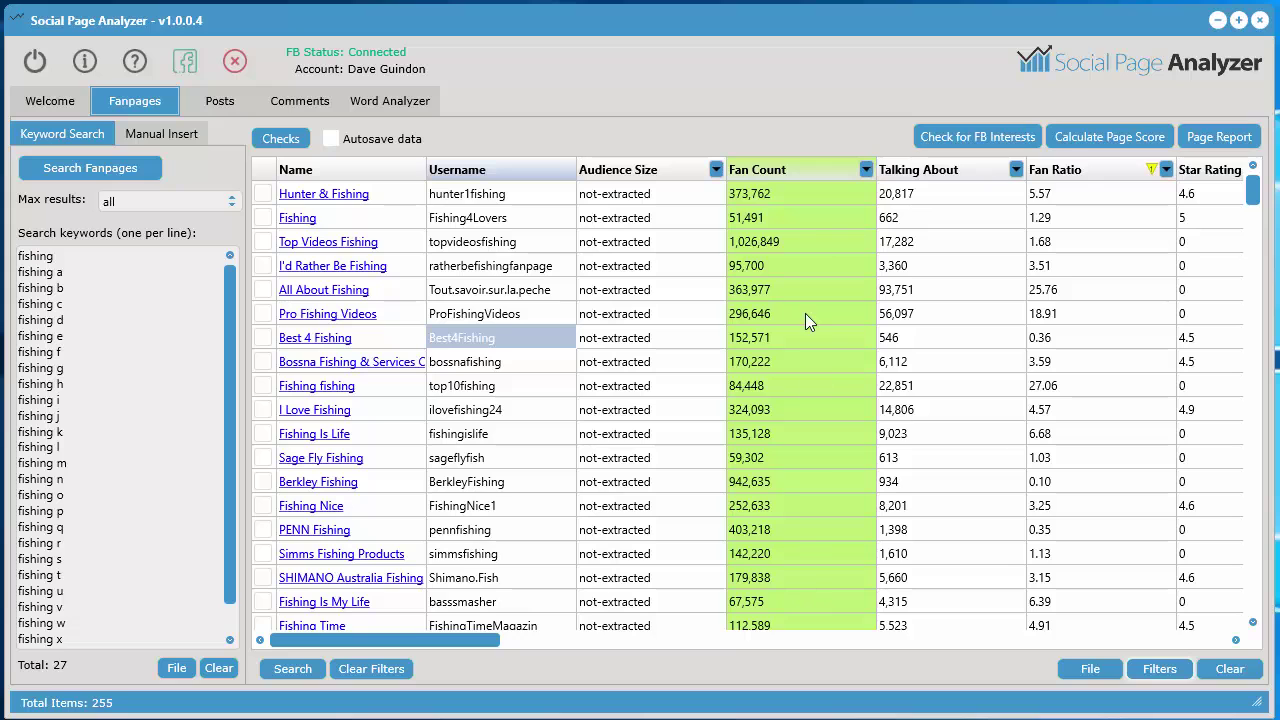
Step: Sort the filtered fanpages by Fan Ratio in descending order and select the first row's Talking About value
click(1076, 177)
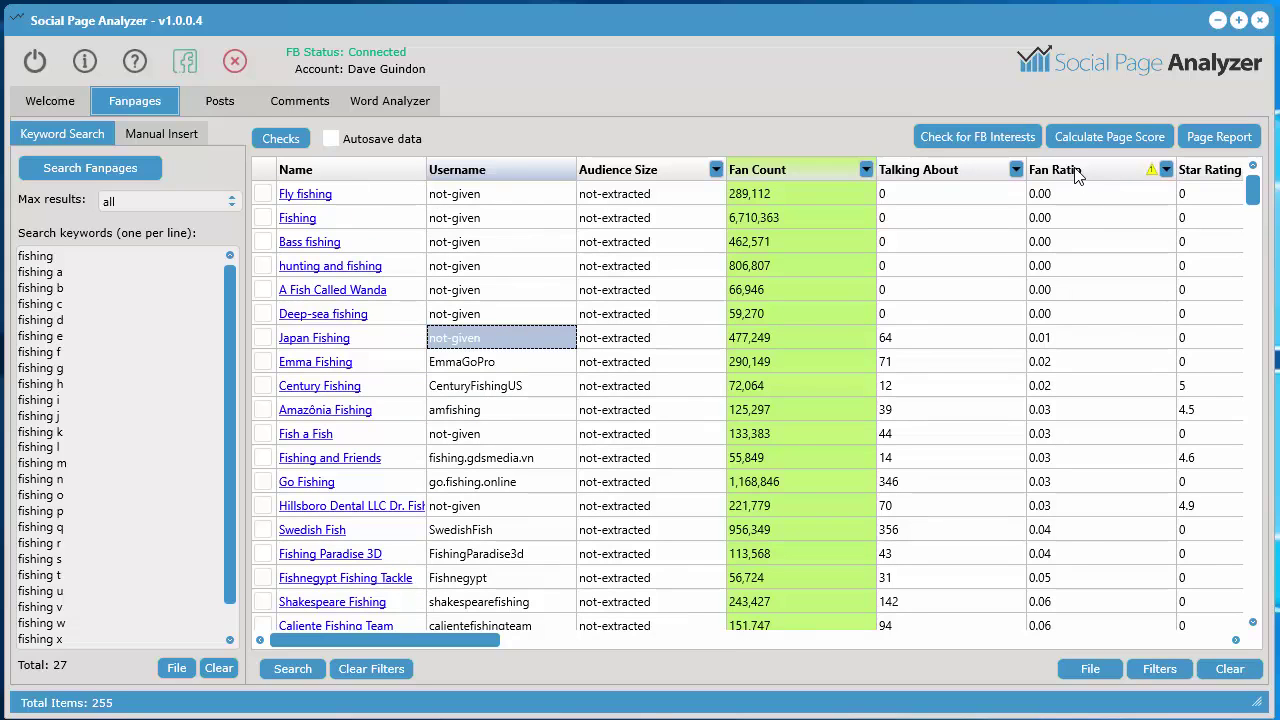
click(1076, 176)
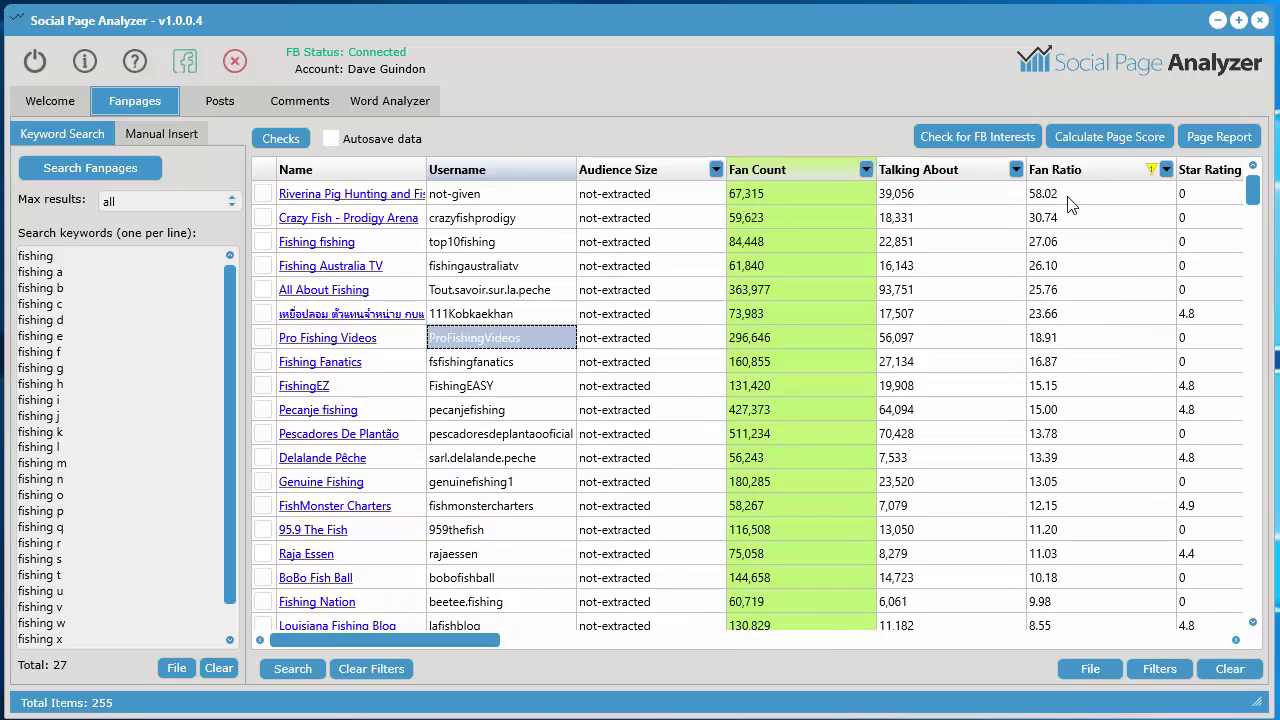
click(932, 195)
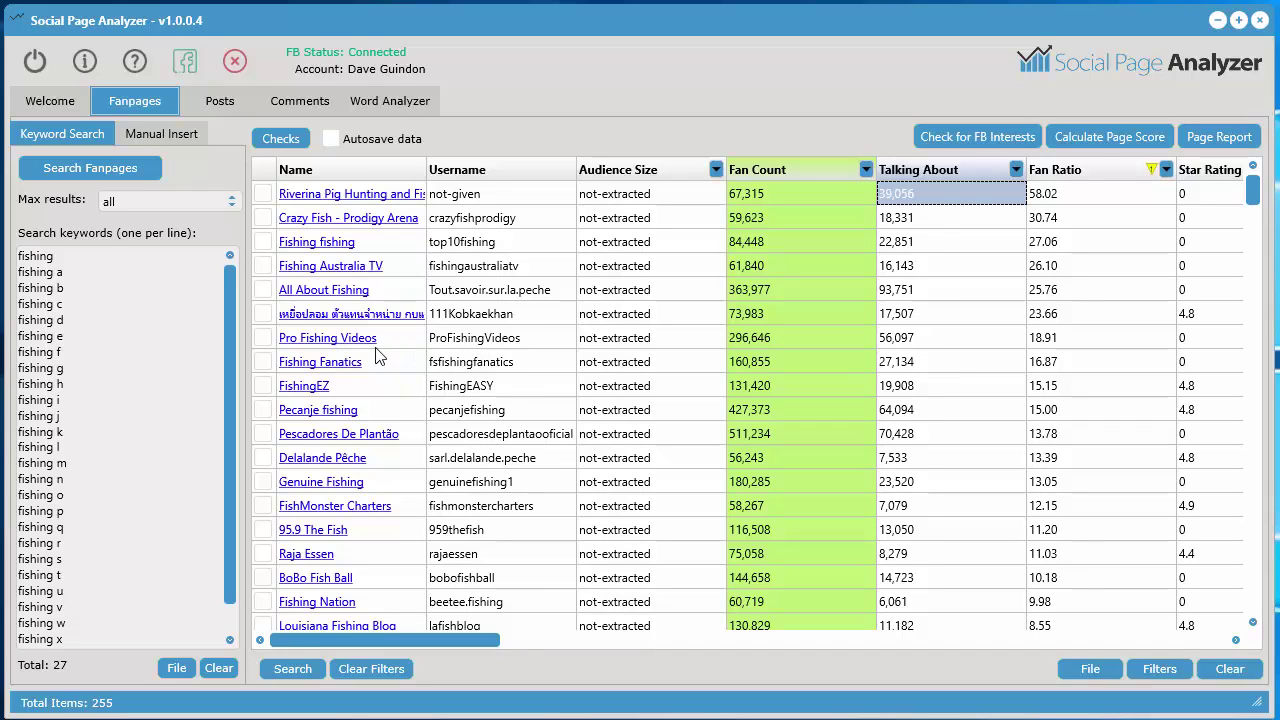
Step: Open the Pro Fishing Videos fanpage on Facebook and browse its posts and its linked website
click(318, 341)
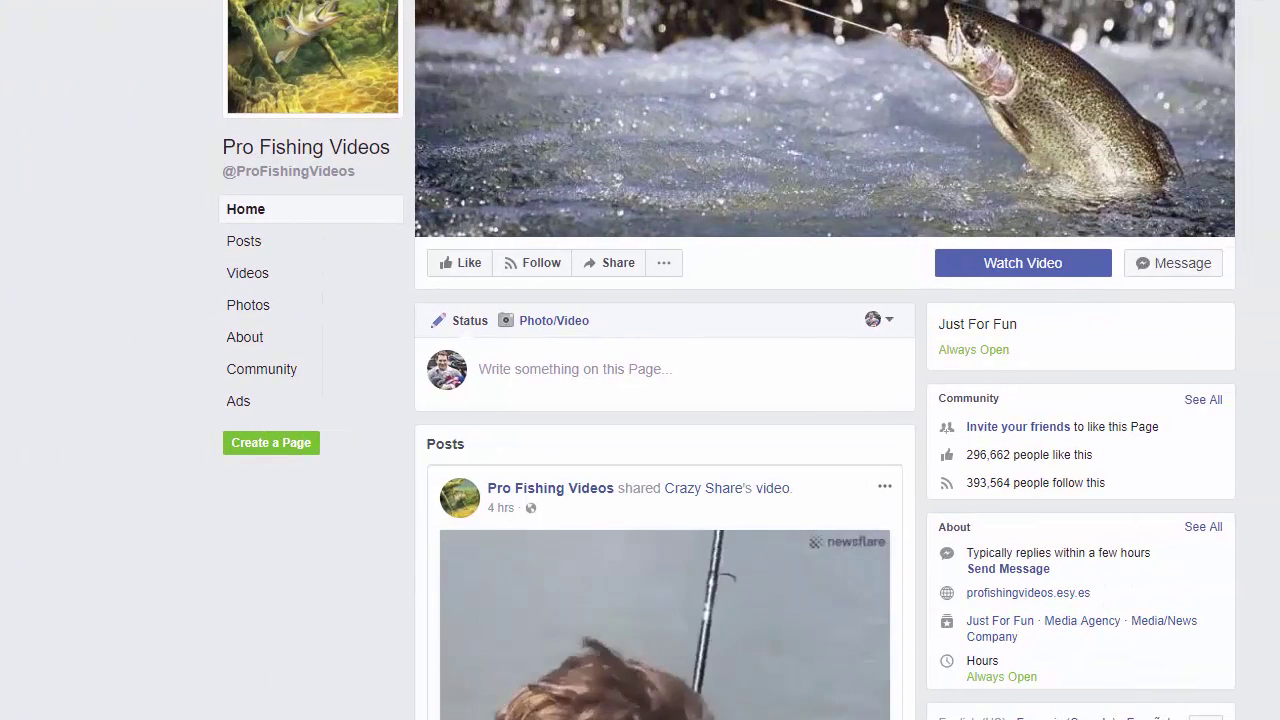
scroll(1277, 417, down, 10)
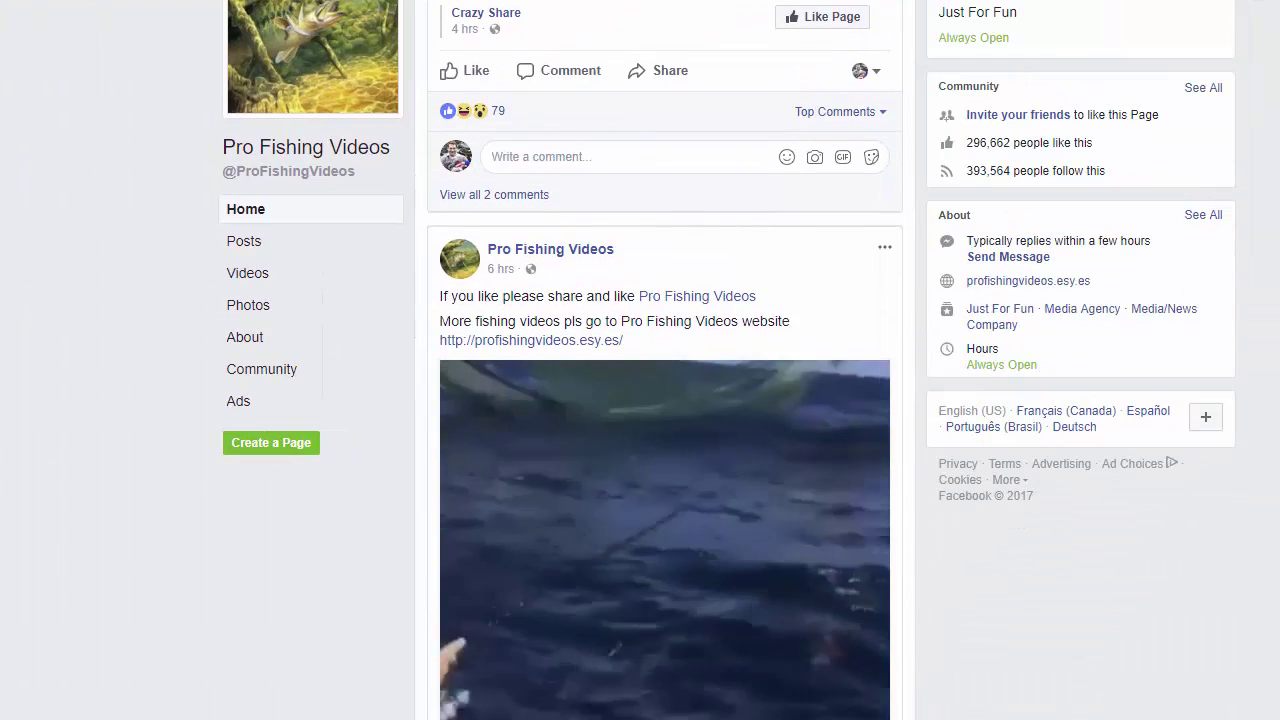
scroll(665, 400, up, 5)
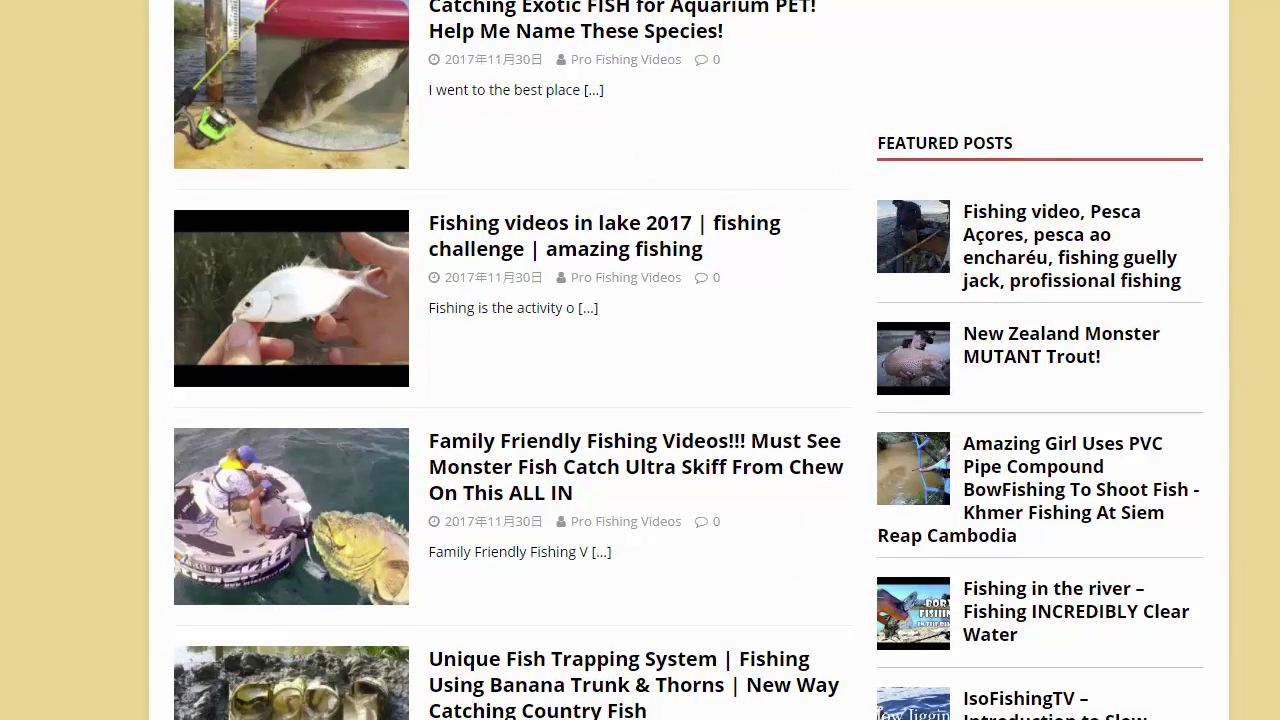
scroll(640, 360, down, 8)
scroll(1051, 434, down, 6)
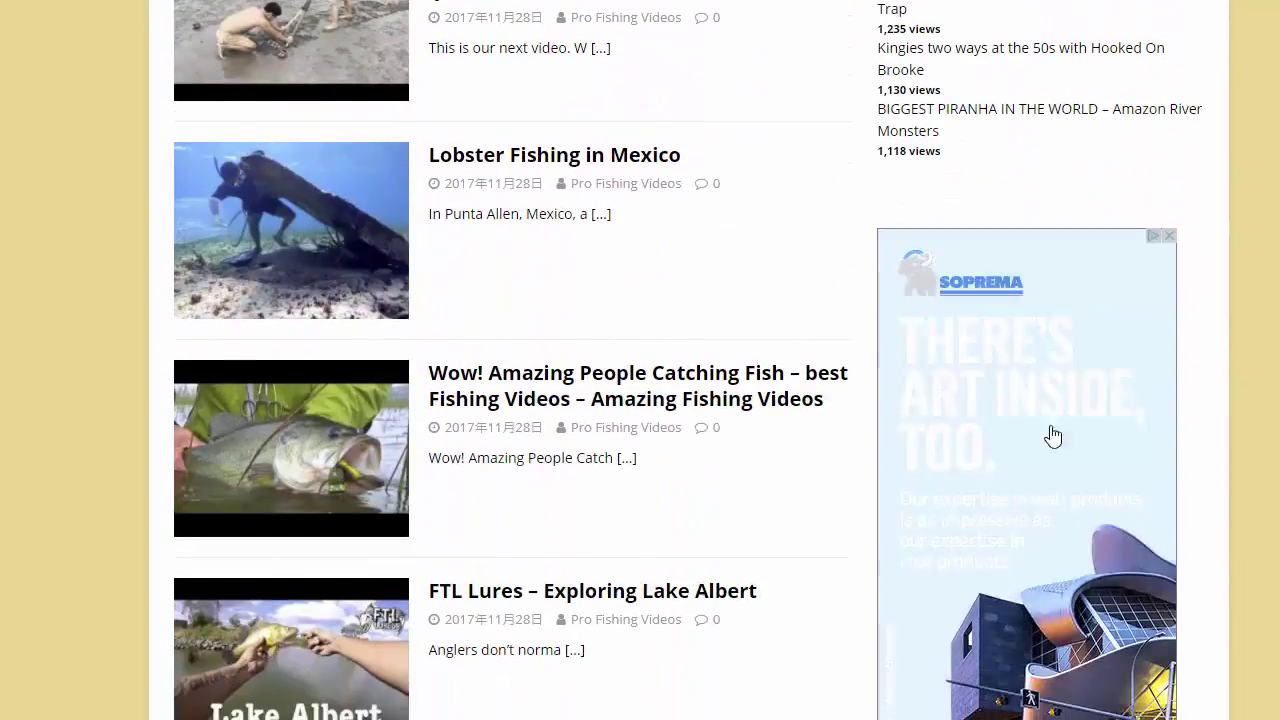
scroll(1051, 434, up, 11)
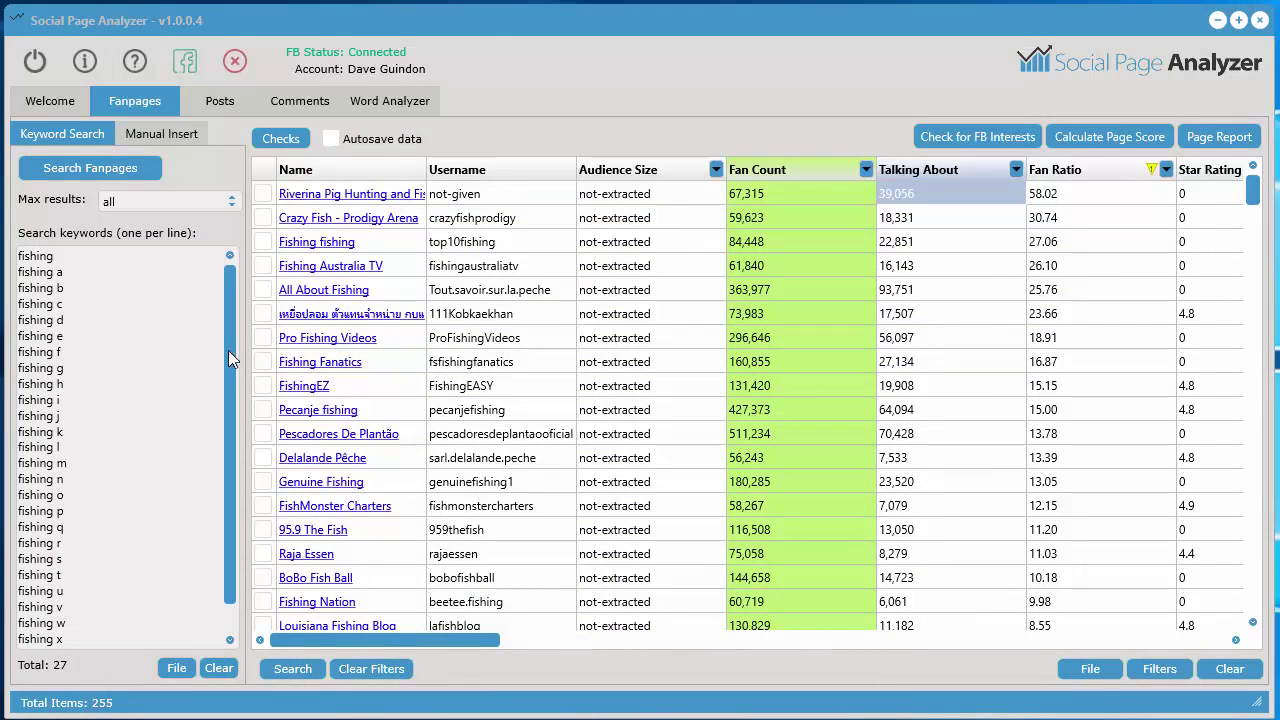
Step: Tick Pro Fishing Videos and the six fanpages listed above it
click(263, 337)
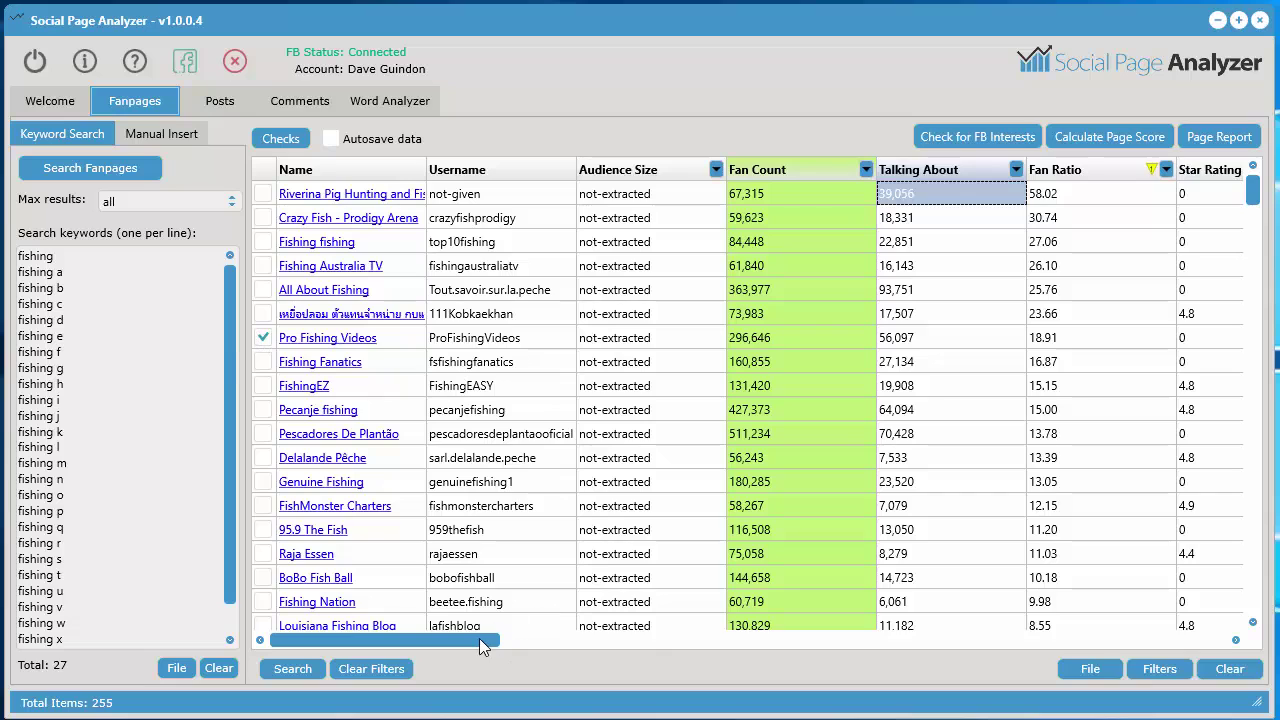
drag(480, 640, 412, 632)
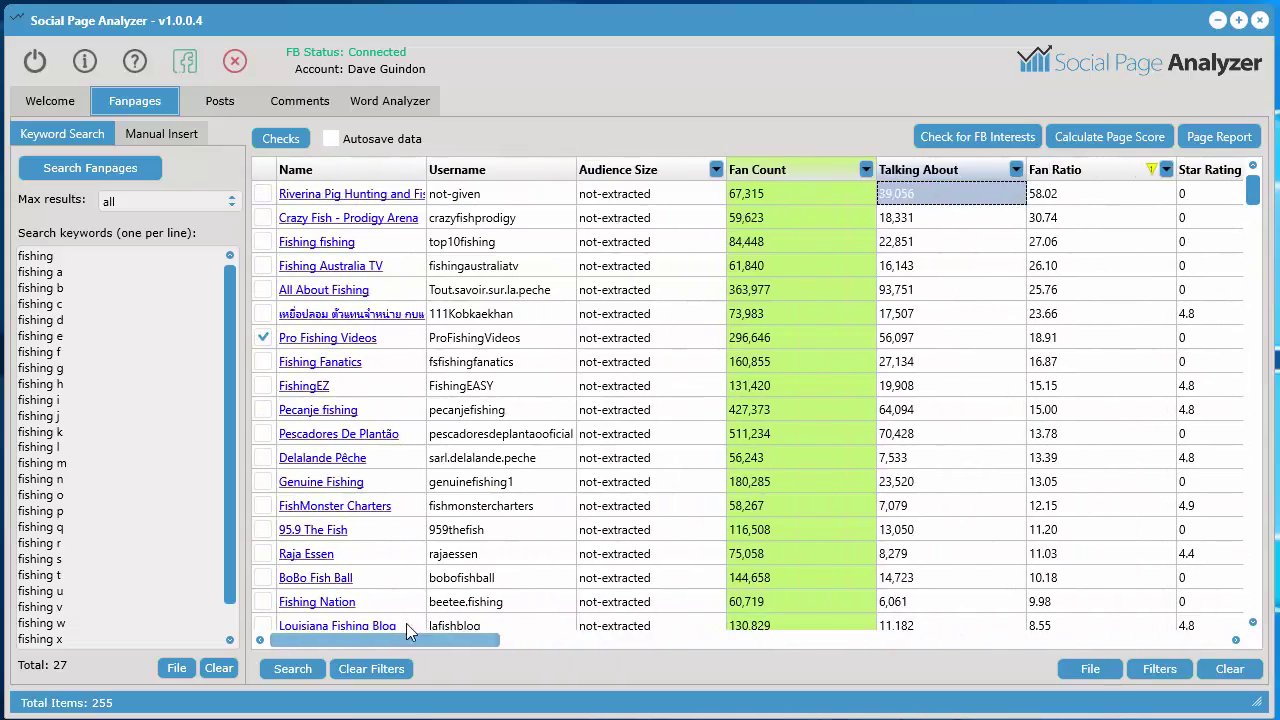
click(263, 194)
click(263, 218)
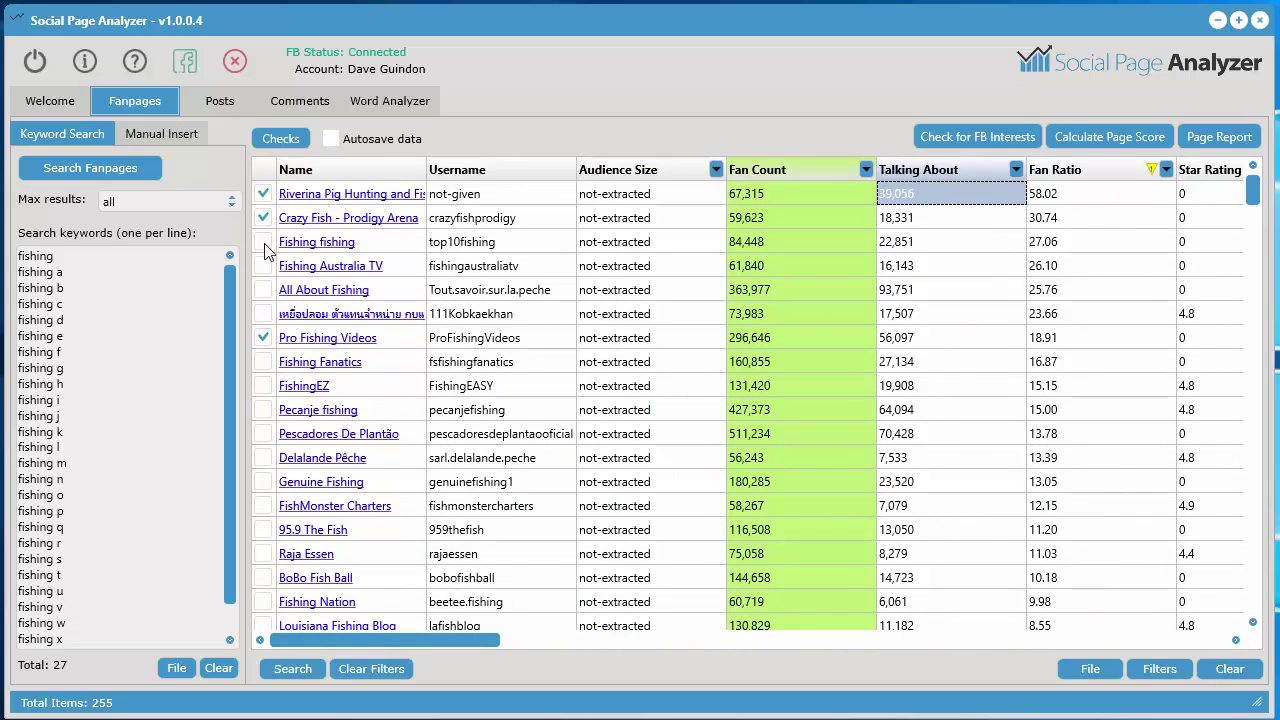
click(263, 242)
click(263, 266)
click(263, 290)
click(263, 314)
Step: Calculate the page score for the ticked fanpages, analyzing a maximum of 300 posts per page
drag(440, 645, 1186, 642)
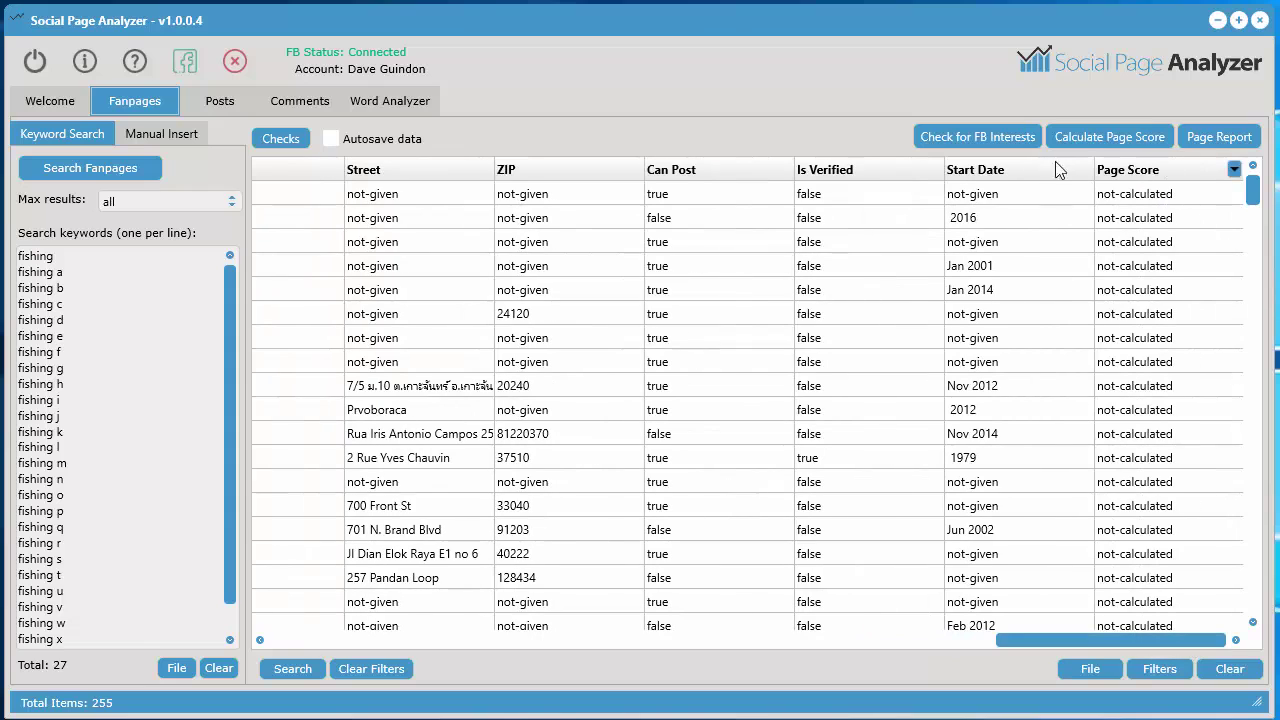
click(1108, 140)
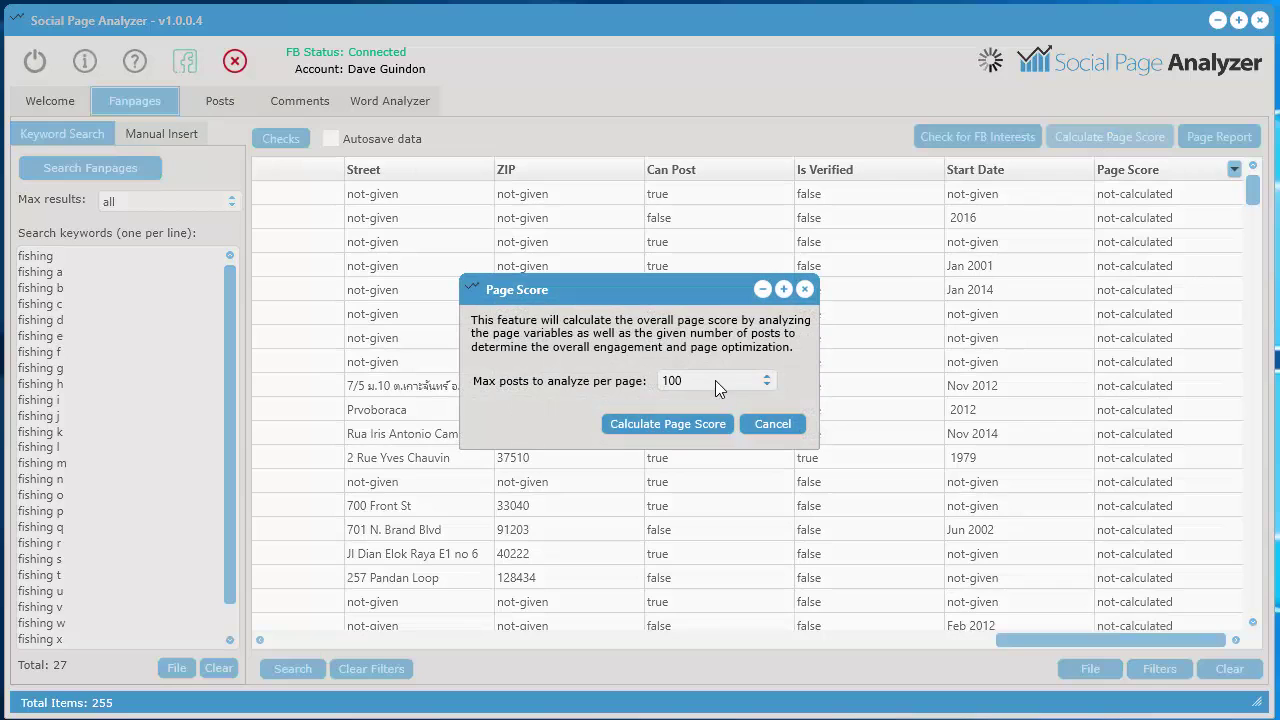
click(715, 380)
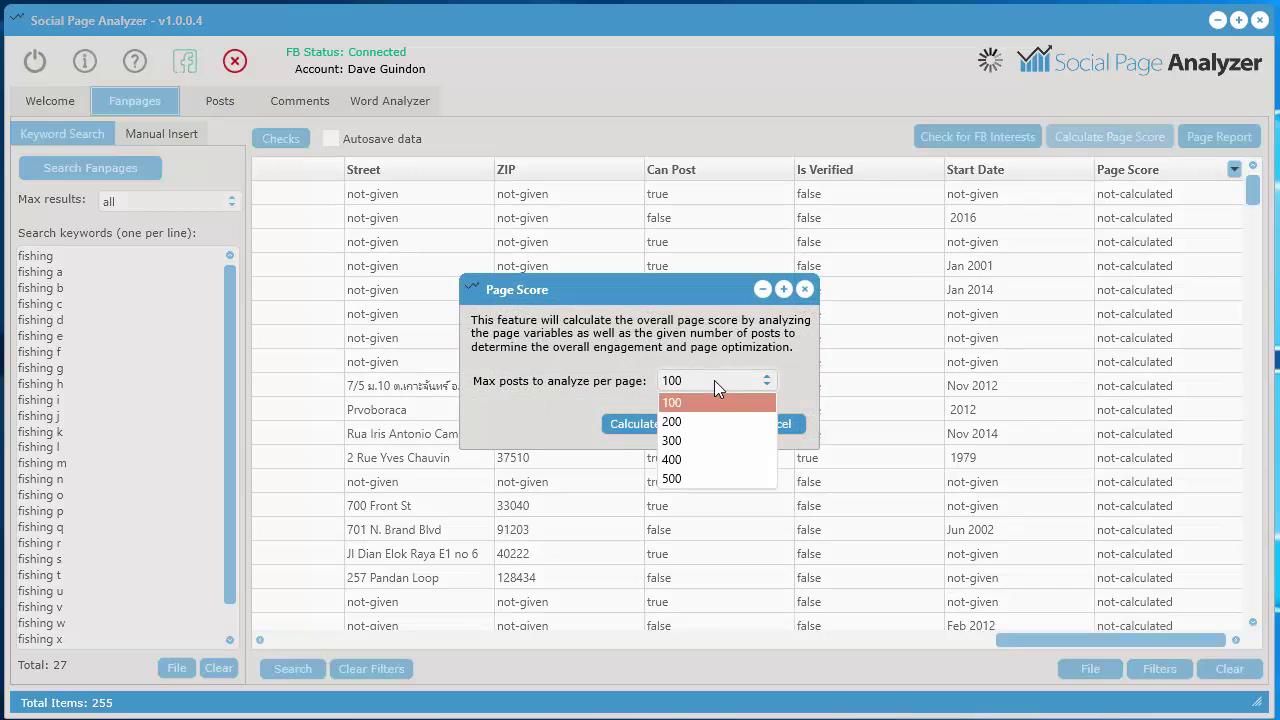
click(693, 437)
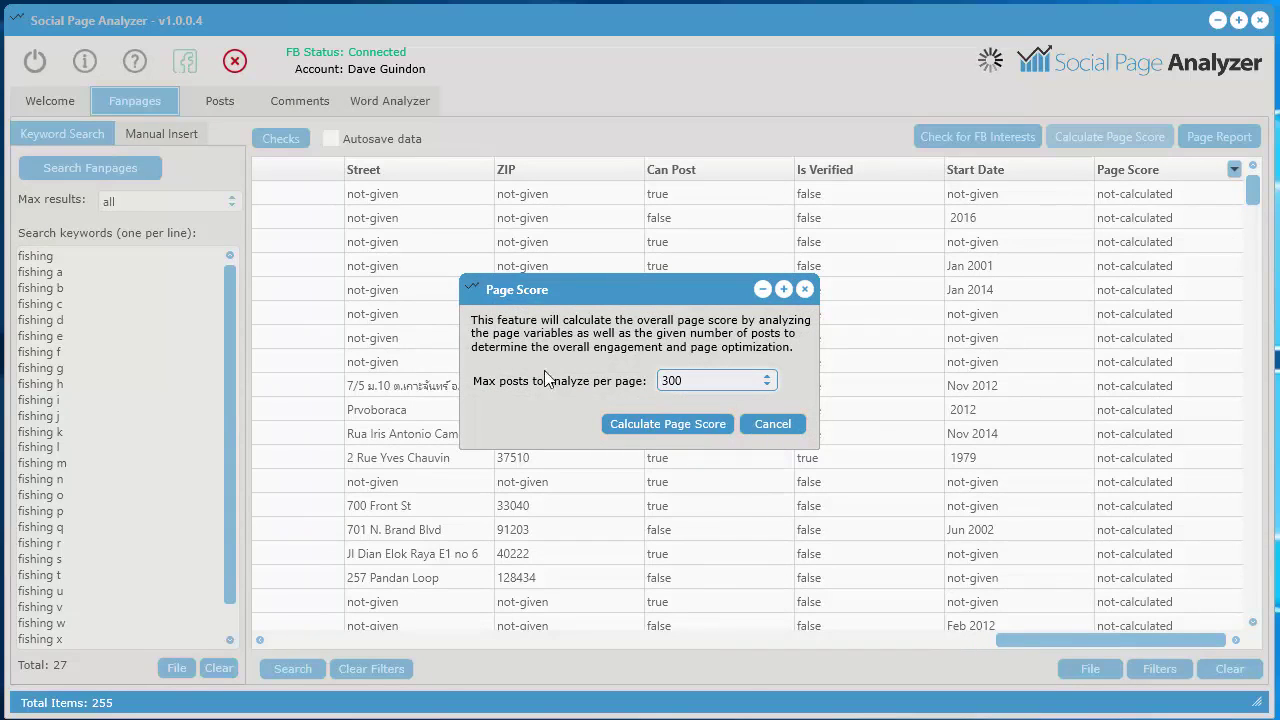
click(645, 423)
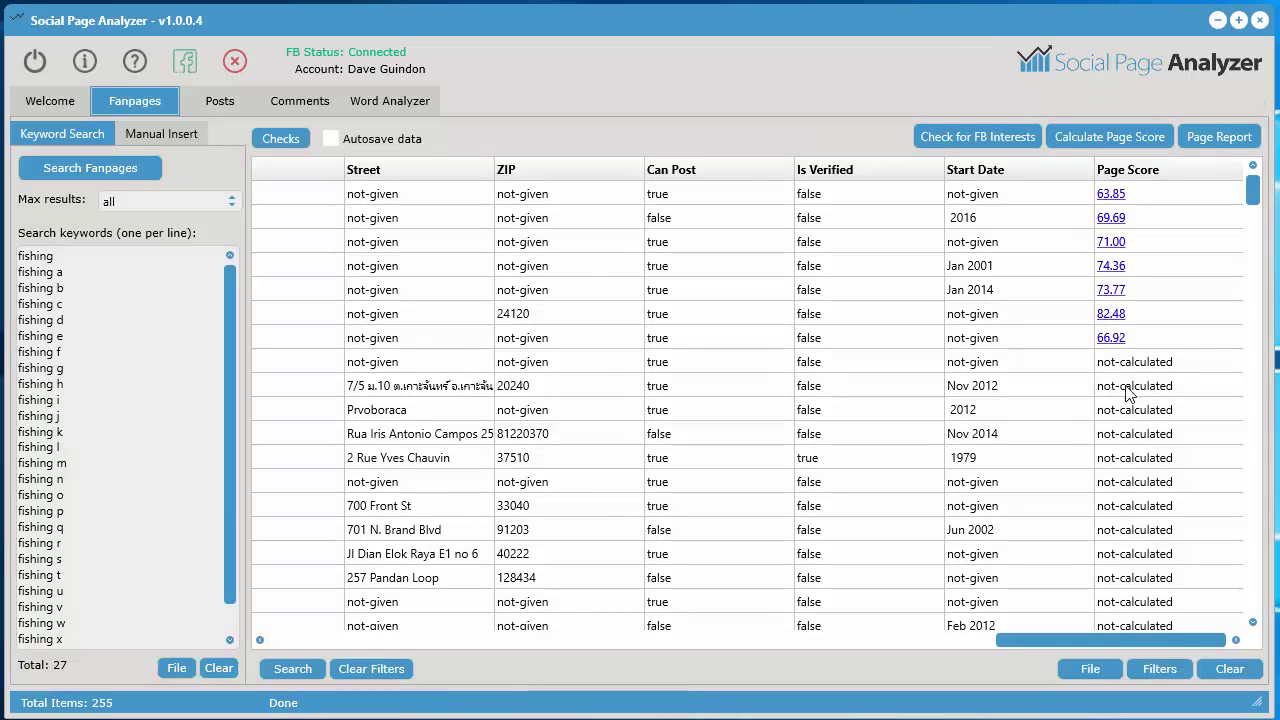
Step: Review the Fanpages tool options and open the page score report for the fanpage scored 82.48
click(1109, 318)
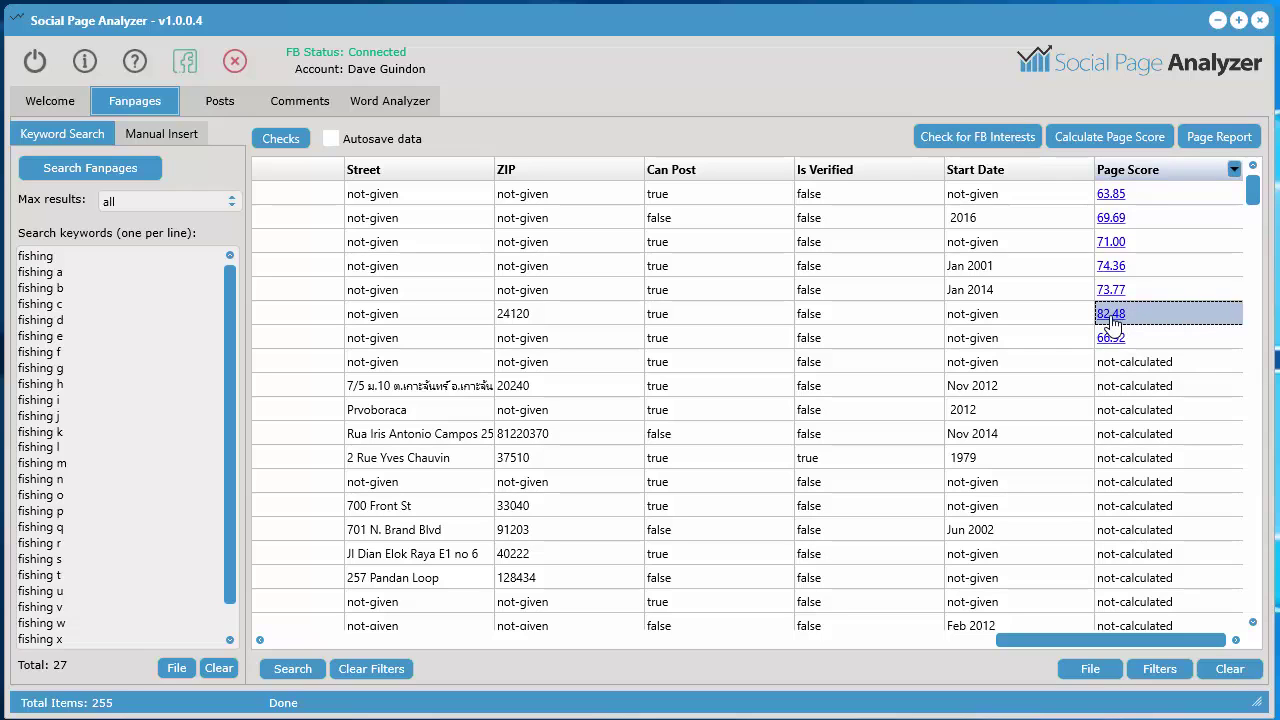
right_click(1005, 317)
mouse_move(1067, 398)
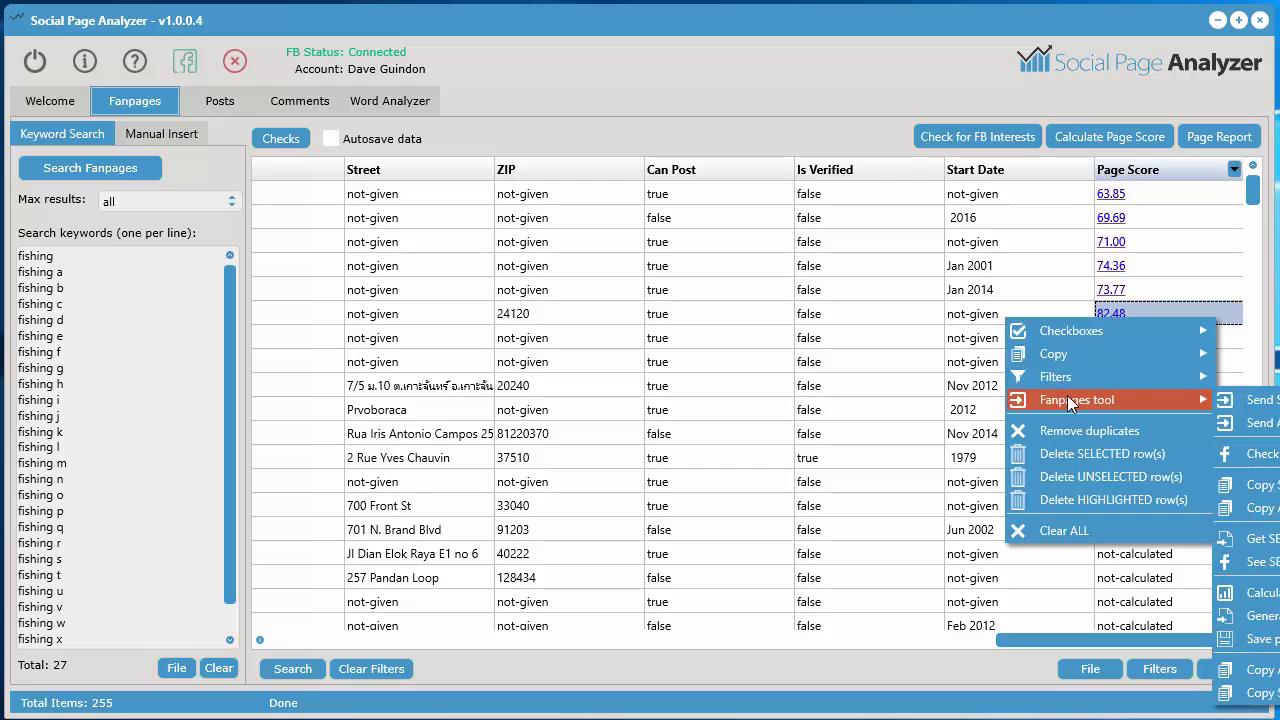
right_click(528, 292)
mouse_move(612, 369)
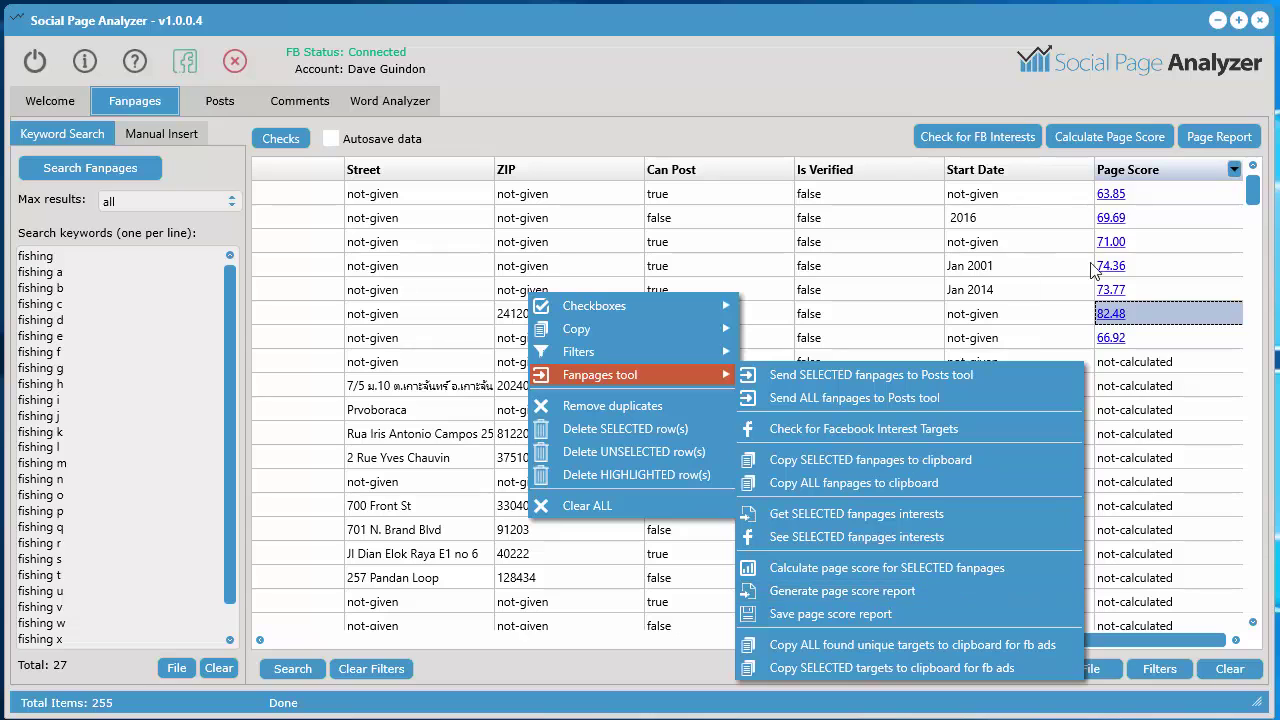
click(1108, 318)
click(1108, 316)
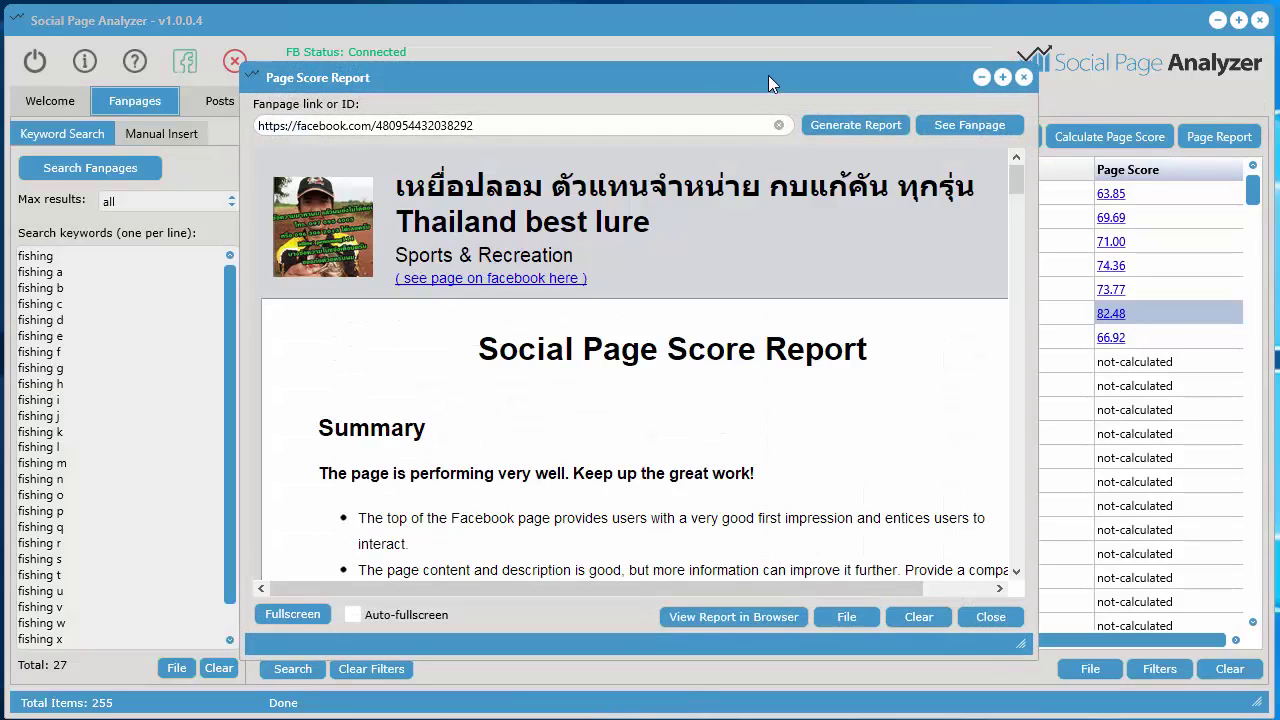
Step: Enlarge the page score report window and read the summary with its category scores and overall page score
drag(768, 75, 560, 15)
drag(817, 582, 1197, 682)
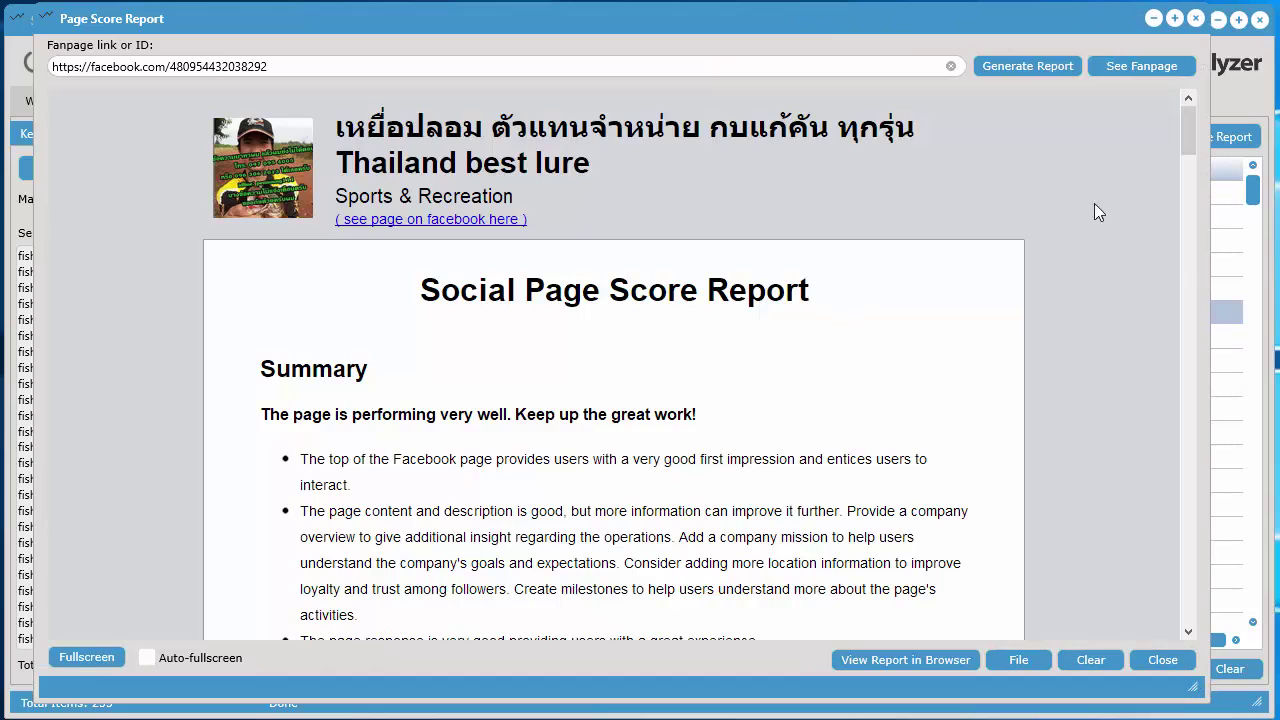
drag(1190, 133, 1183, 198)
scroll(484, 380, up, 3)
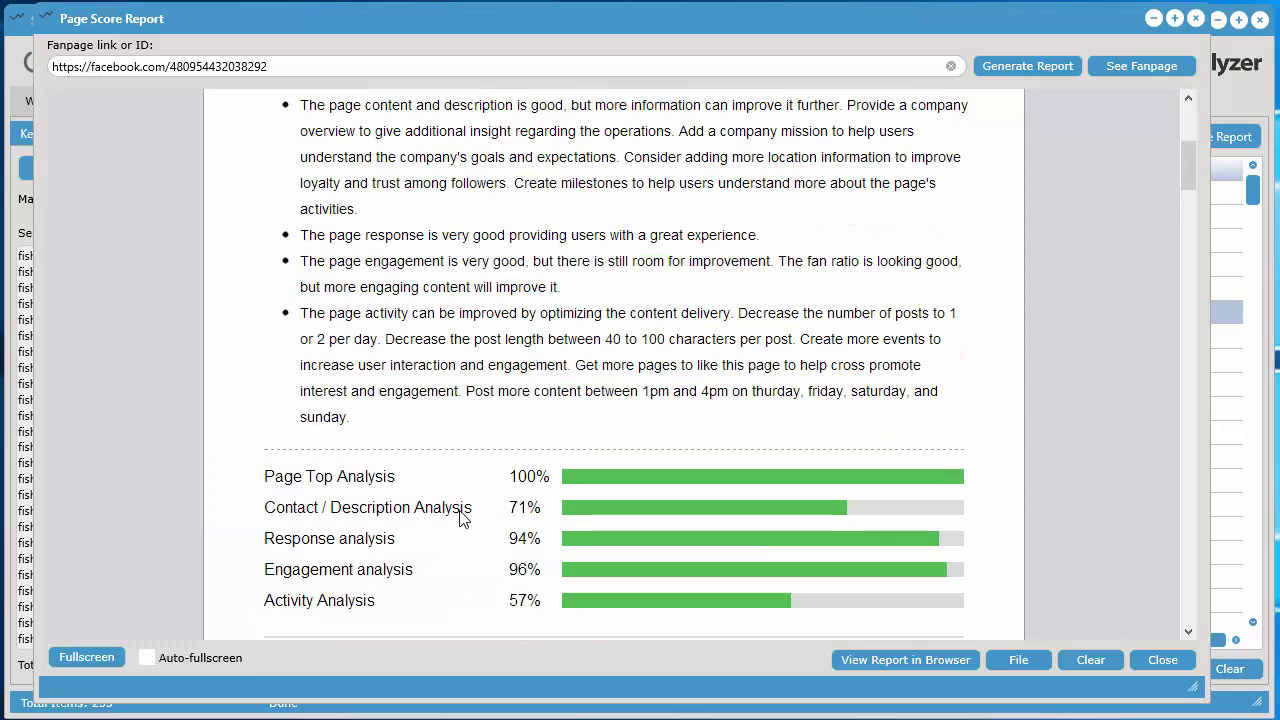
scroll(460, 515, down, 2)
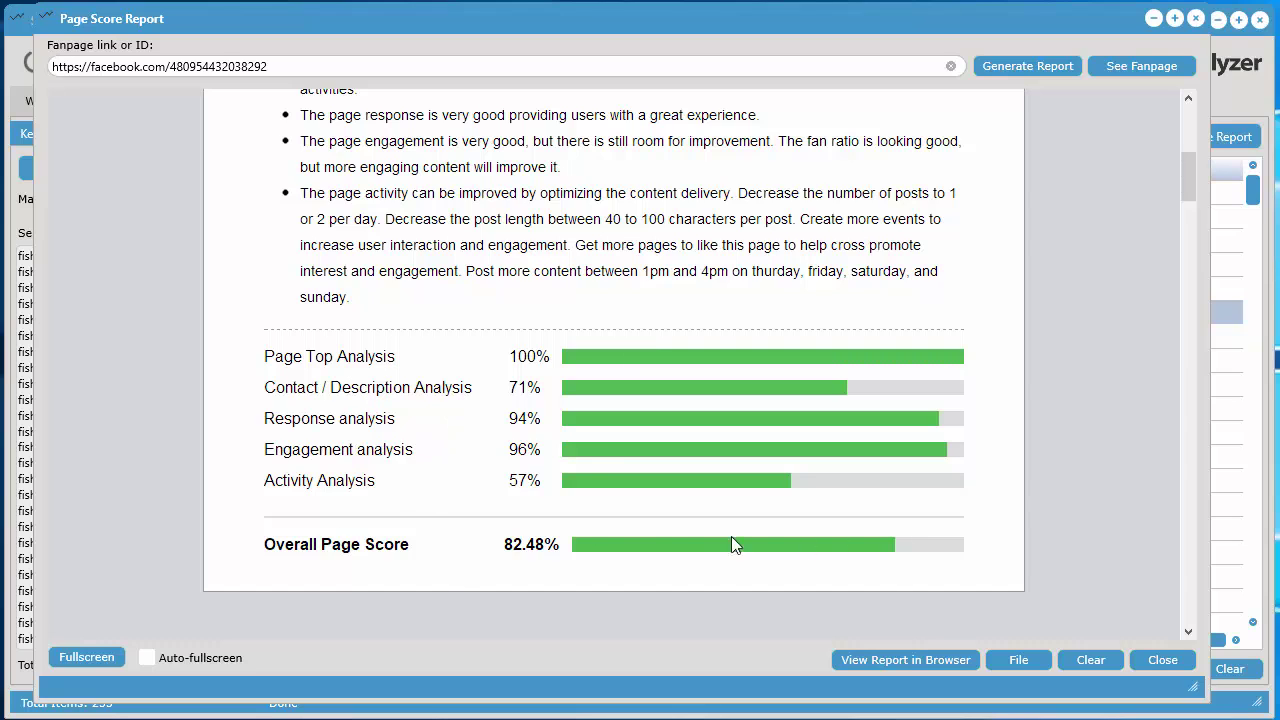
scroll(739, 413, up, 5)
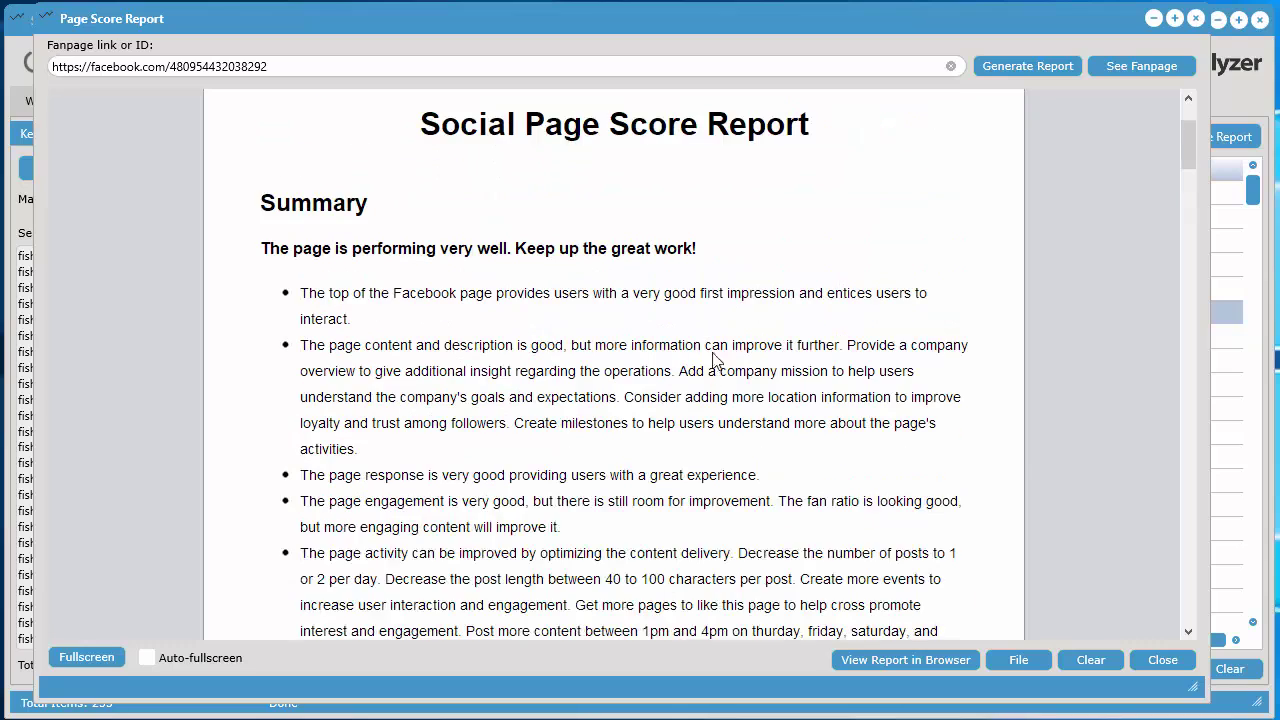
drag(472, 583, 328, 362)
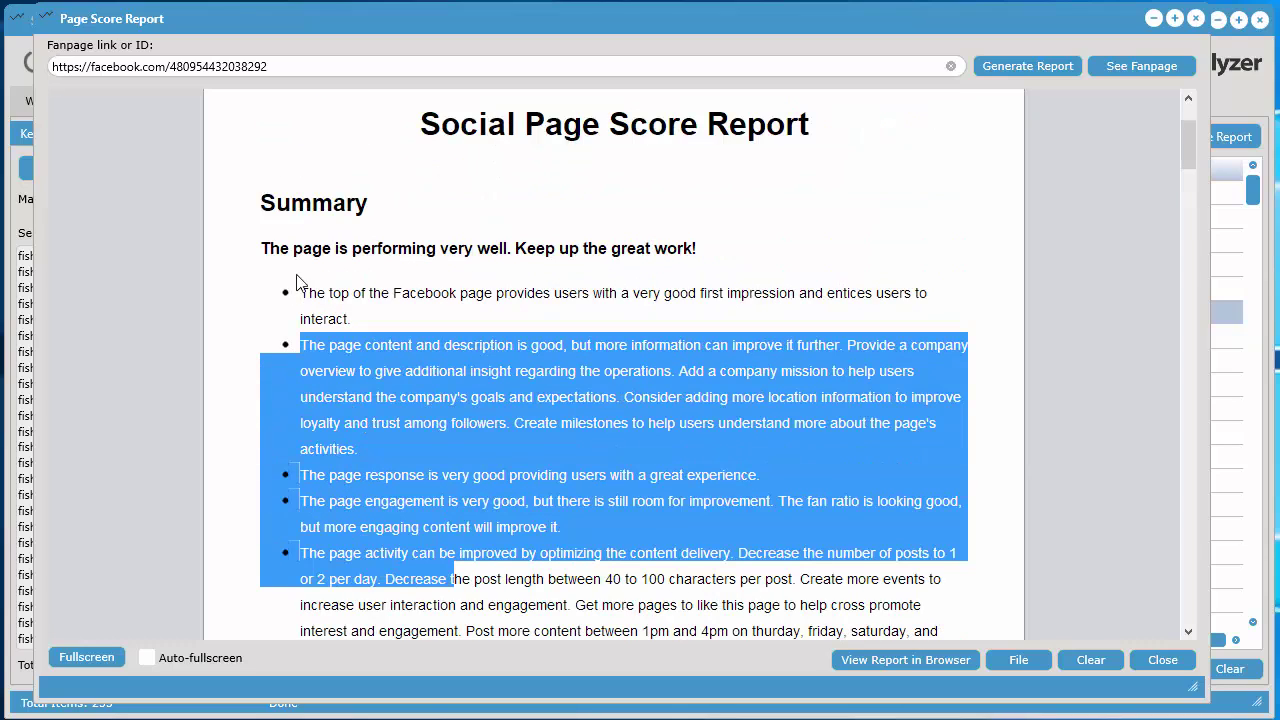
click(431, 324)
scroll(603, 466, down, 8)
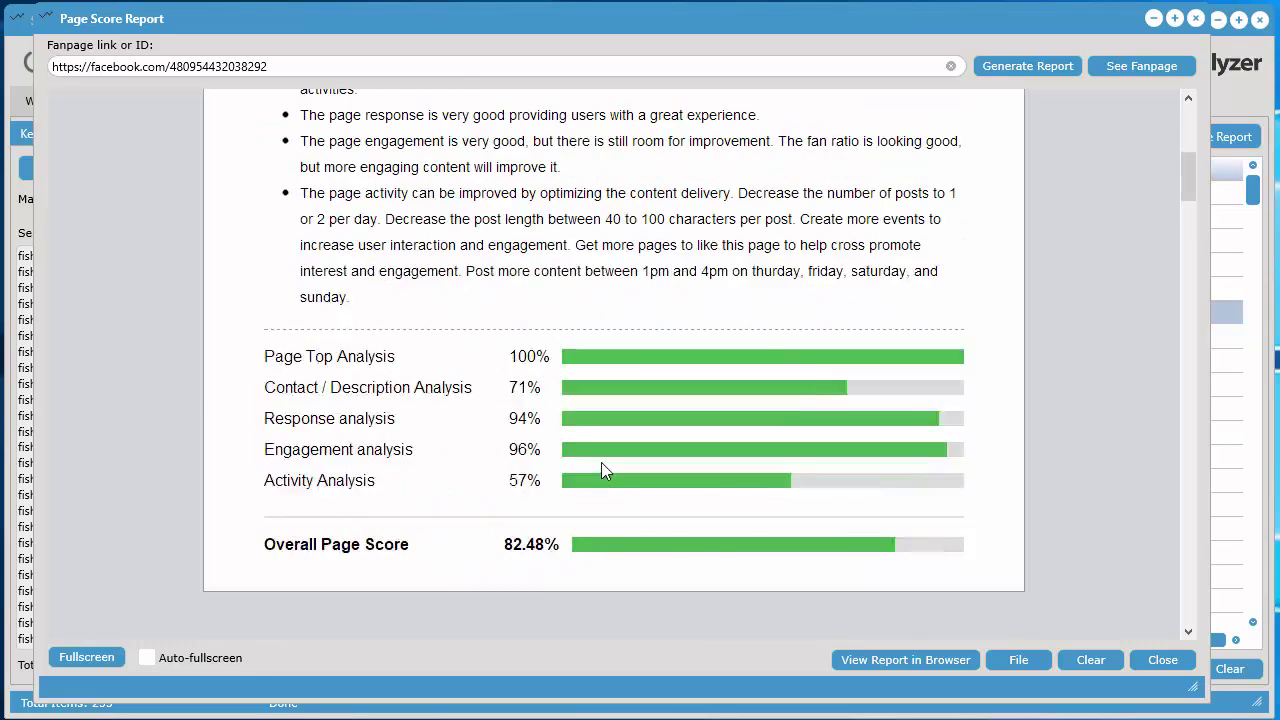
Step: Examine the report's page top, content and description, response and engagement analyses
scroll(605, 470, down, 7)
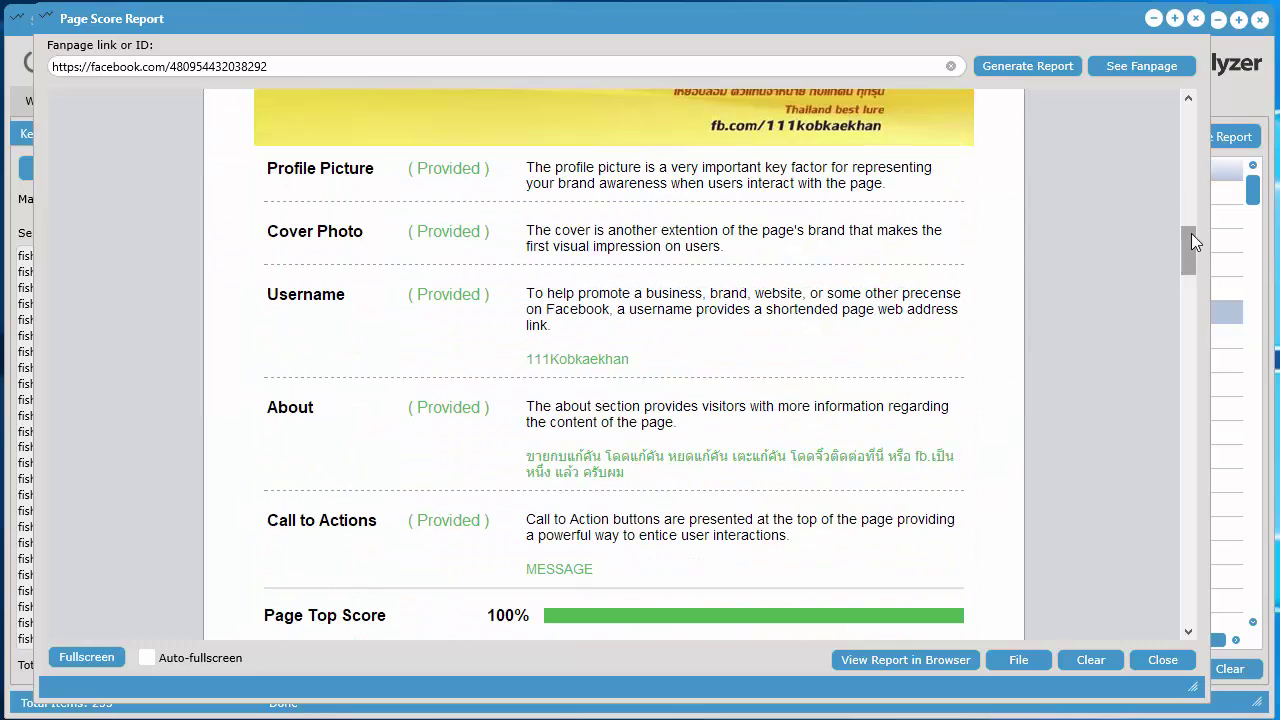
drag(1191, 233, 1187, 222)
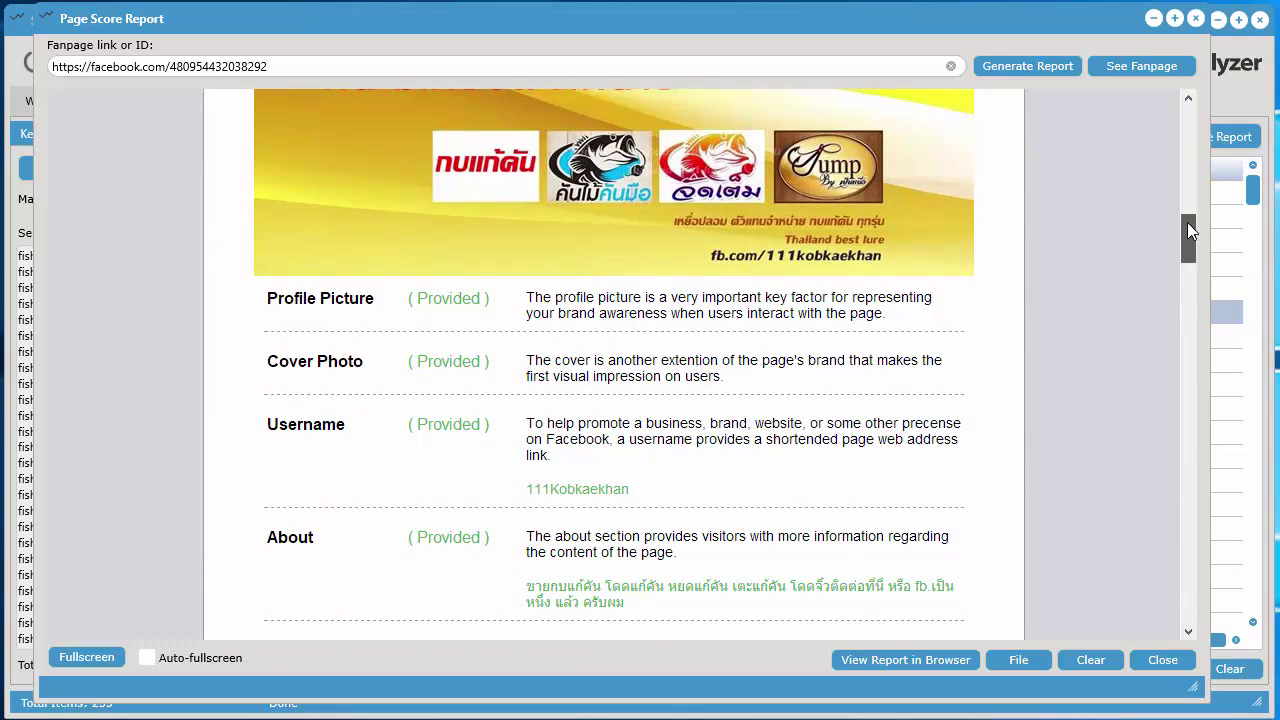
drag(1187, 222, 1193, 251)
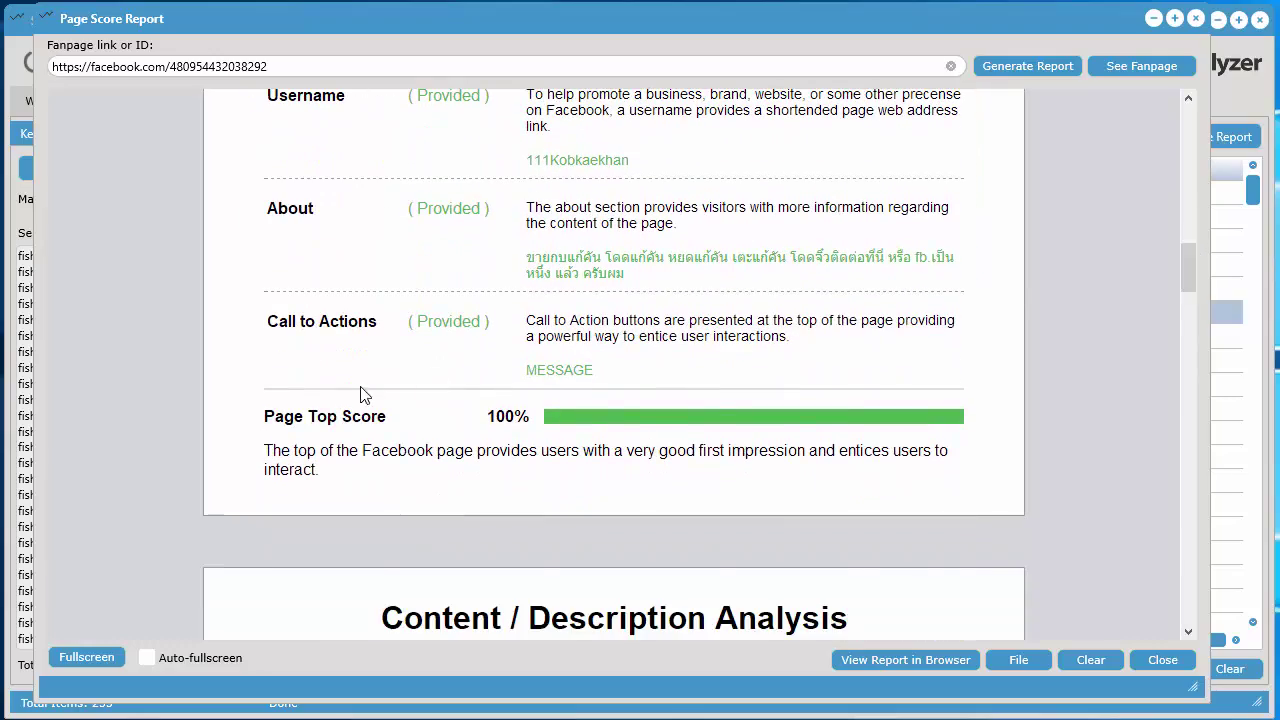
scroll(366, 414, down, 10)
scroll(367, 415, down, 12)
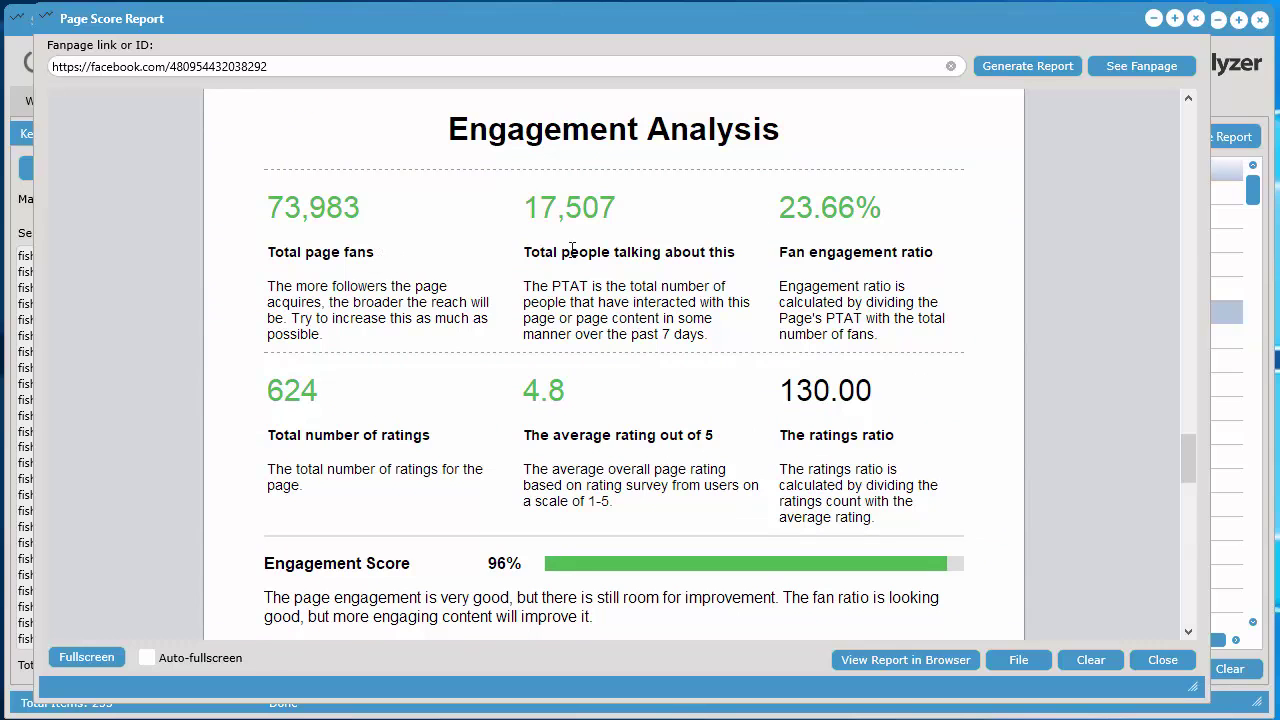
scroll(860, 329, down, 2)
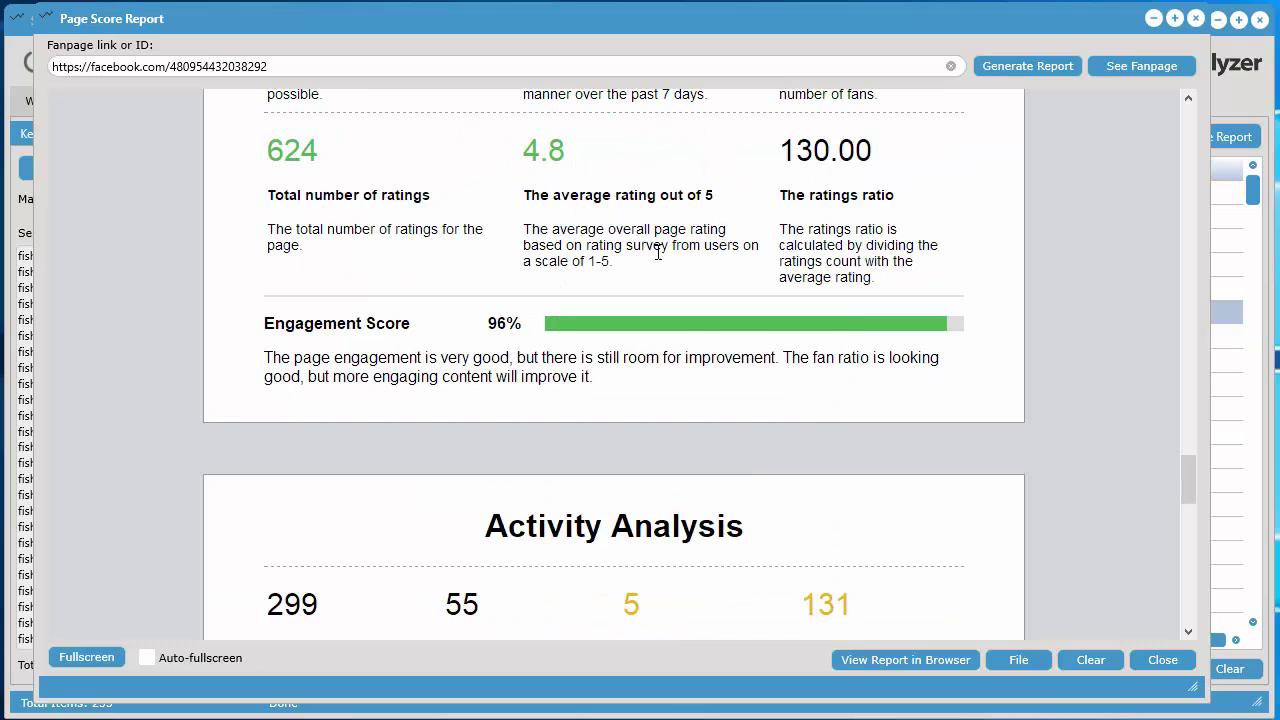
Step: Examine the Activity Analysis figures for posts, days analyzed, post length, events, videos, photos and content types
scroll(886, 269, down, 3)
scroll(877, 240, down, 1)
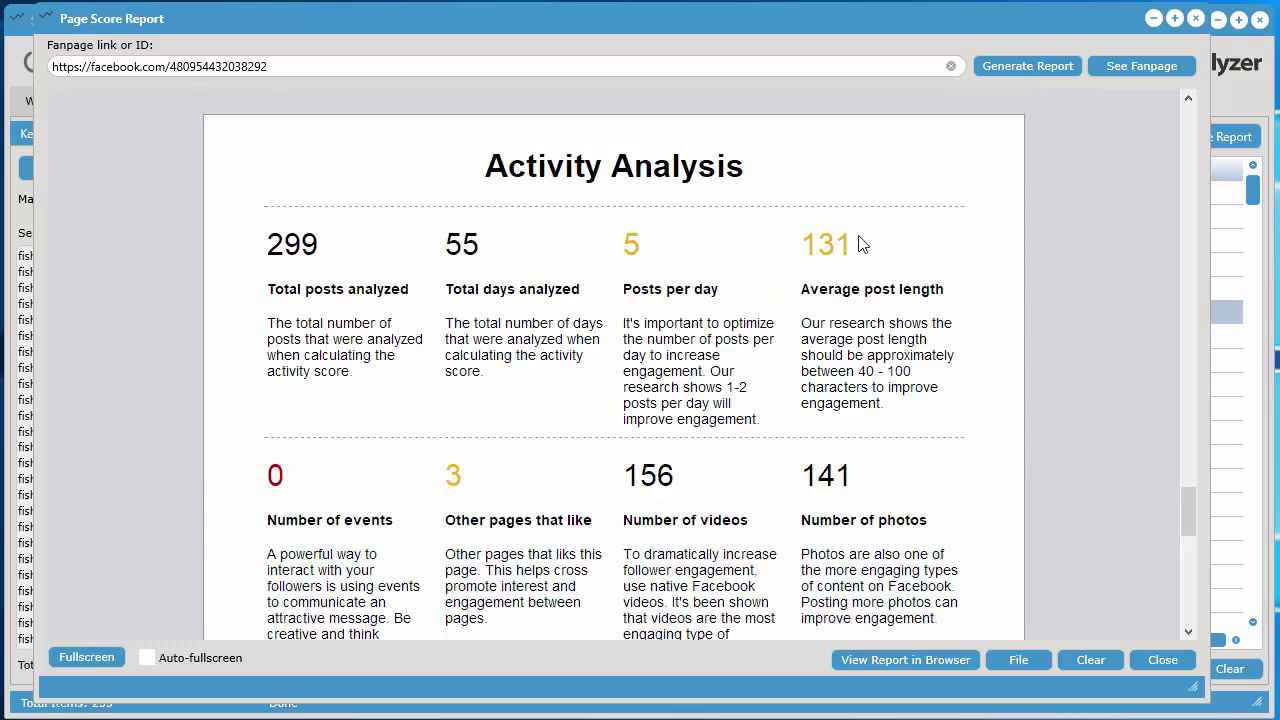
scroll(632, 207, up, 1)
drag(322, 254, 280, 245)
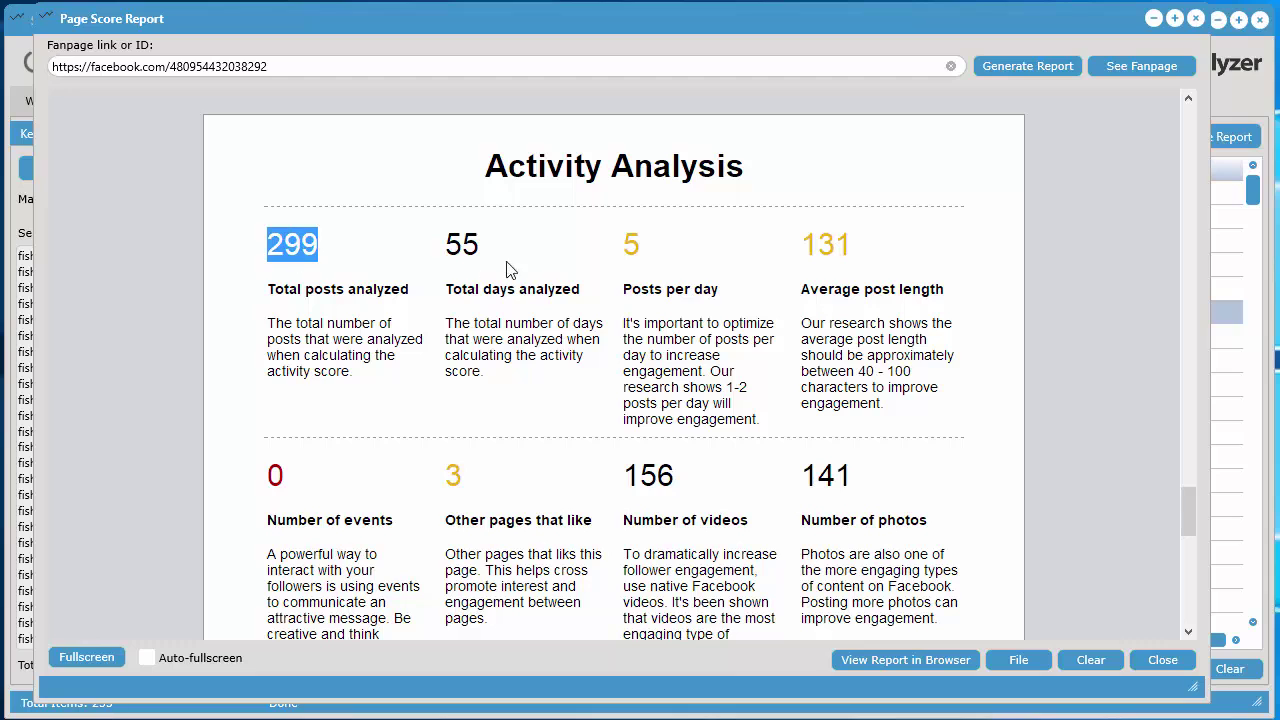
click(472, 250)
drag(480, 250, 446, 248)
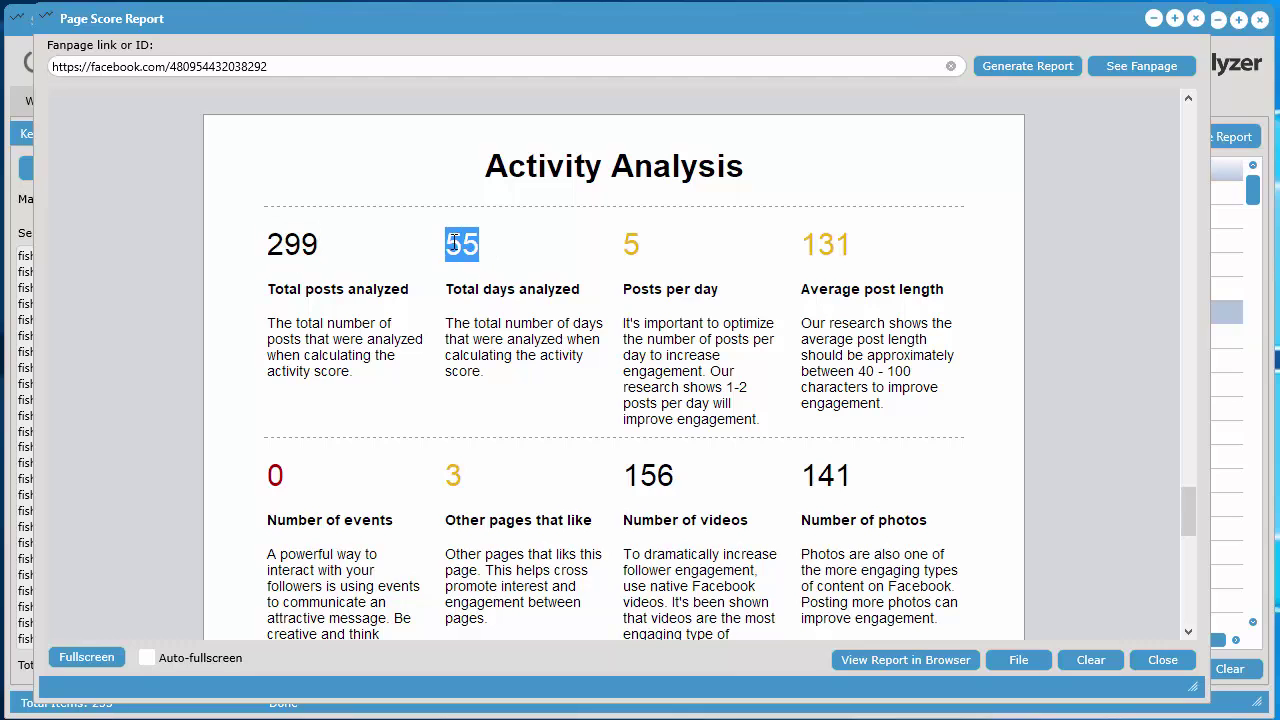
click(596, 352)
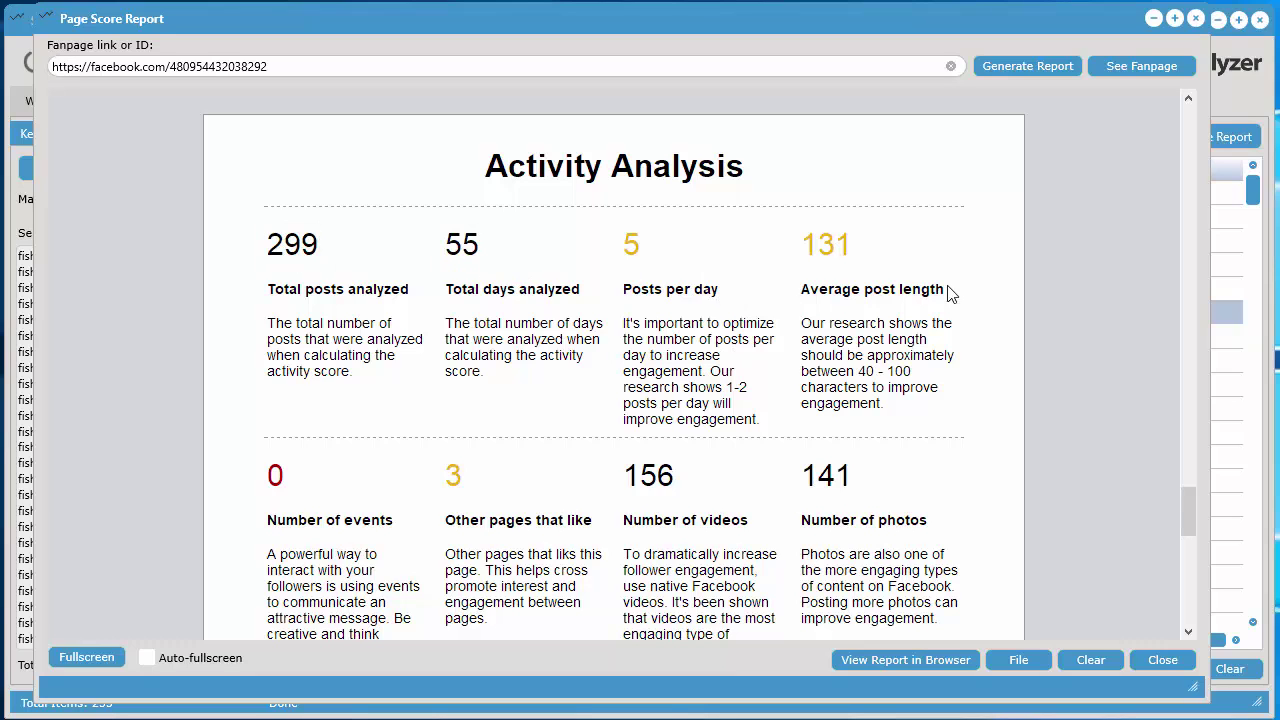
scroll(962, 390, down, 2)
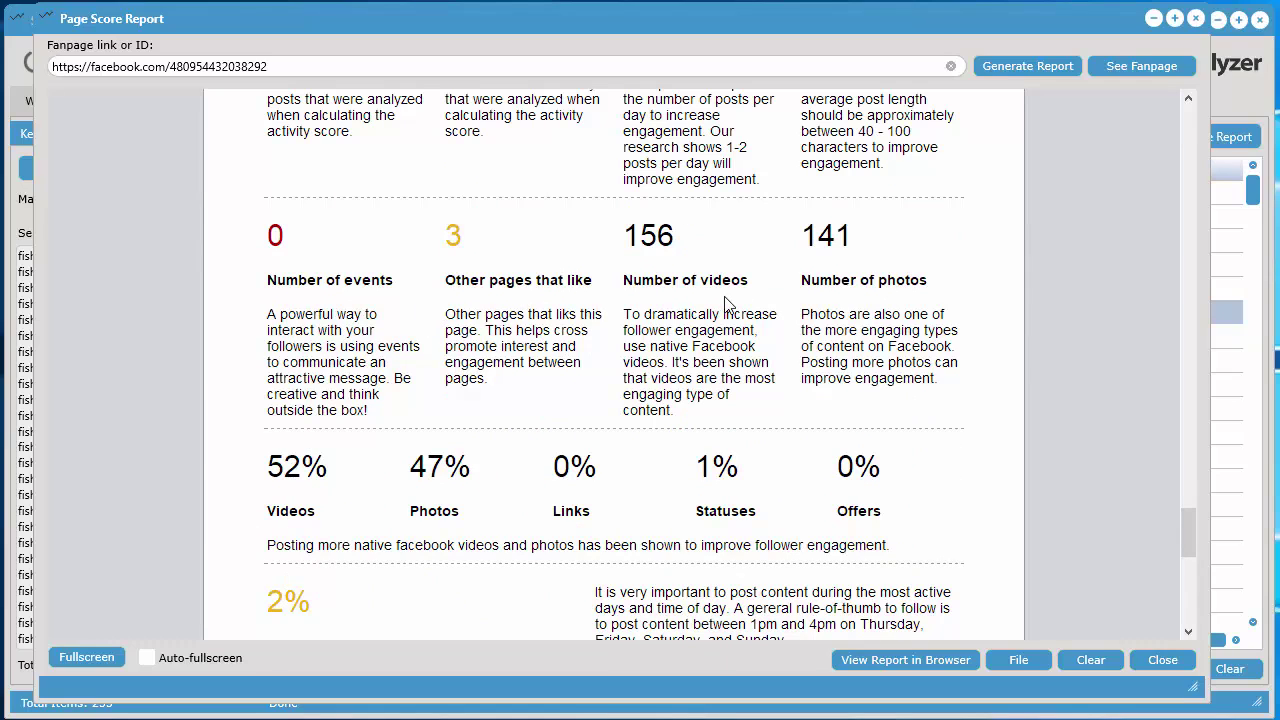
scroll(975, 360, down, 3)
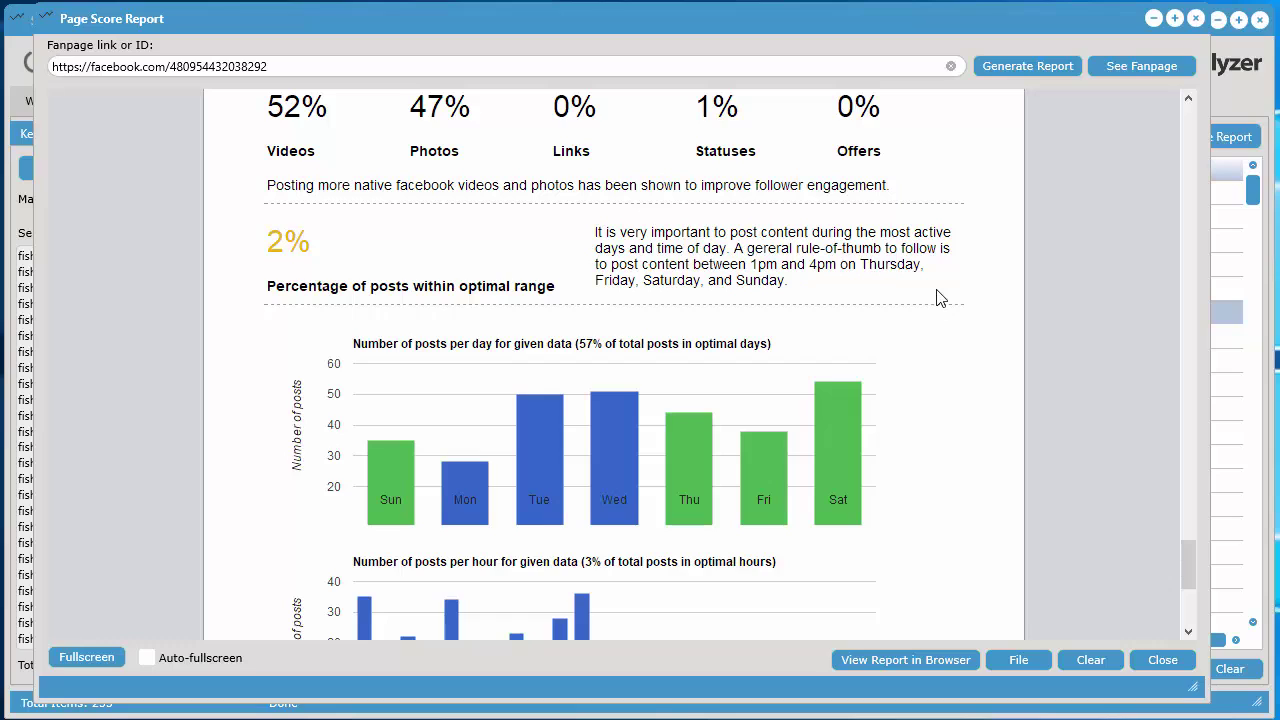
Step: Examine the charts of posts per day and per hour and the activity score recommendations
scroll(938, 296, down, 1)
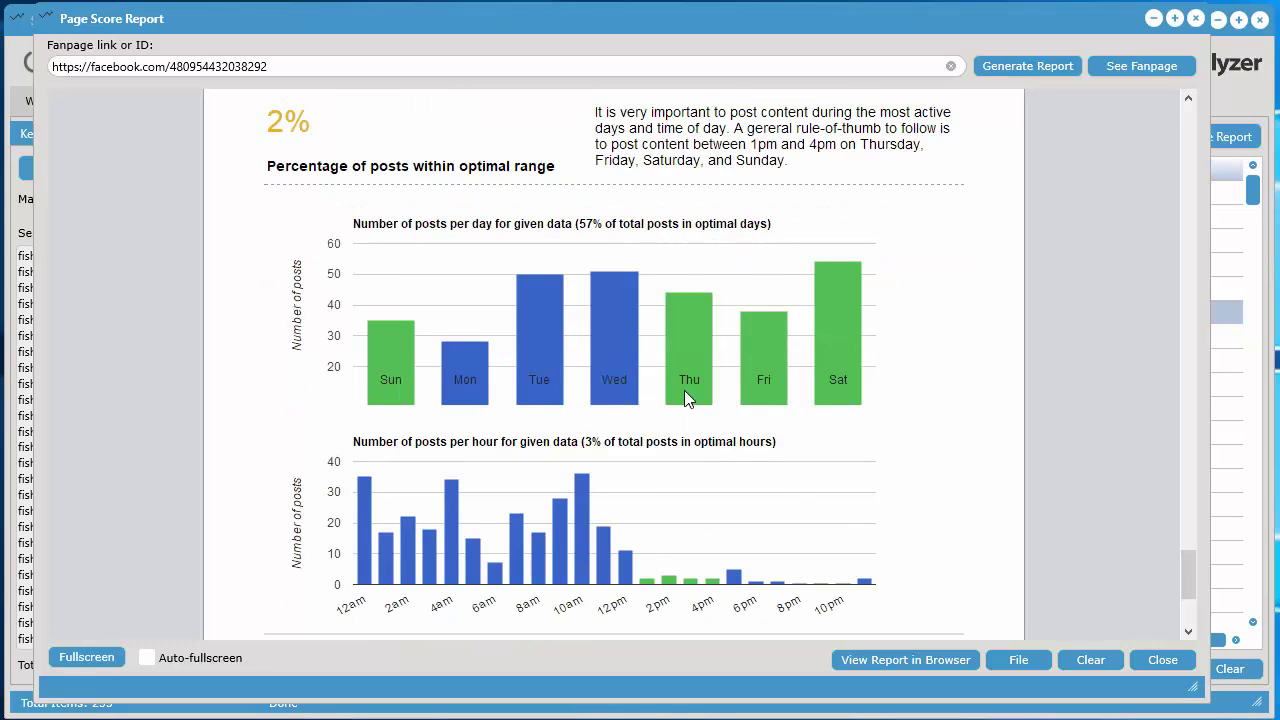
mouse_move(686, 398)
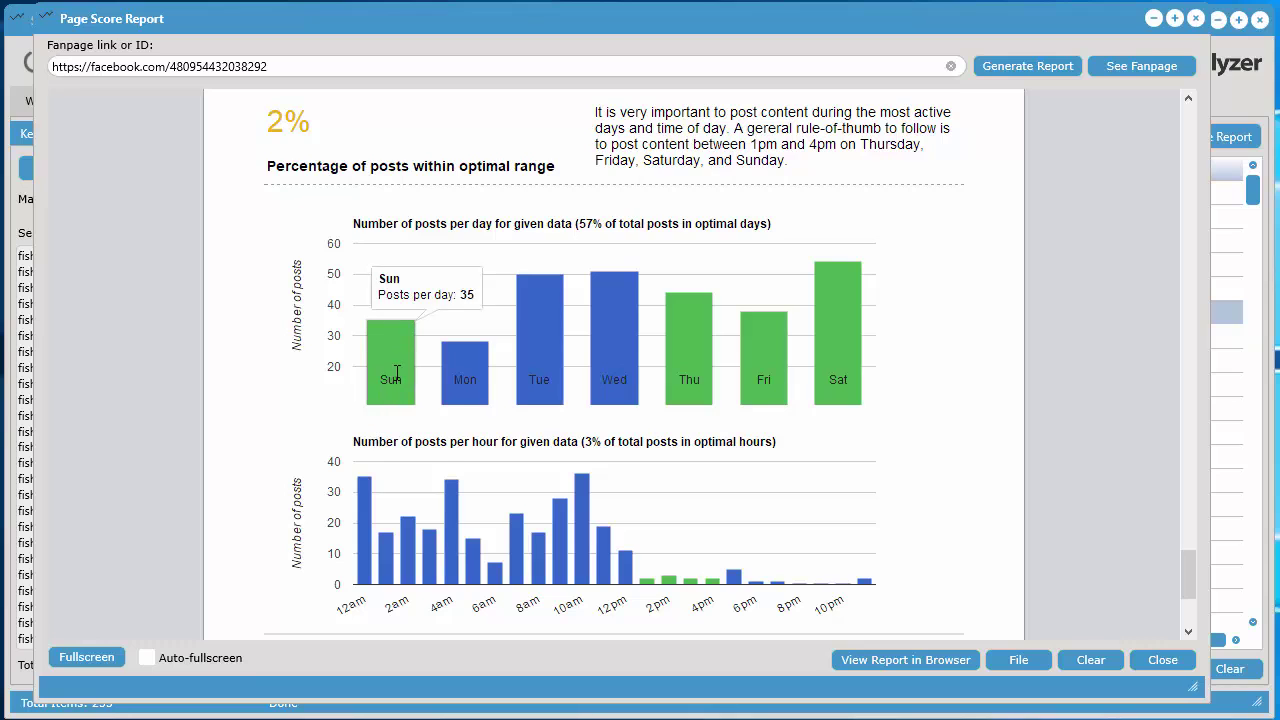
scroll(986, 457, down, 1)
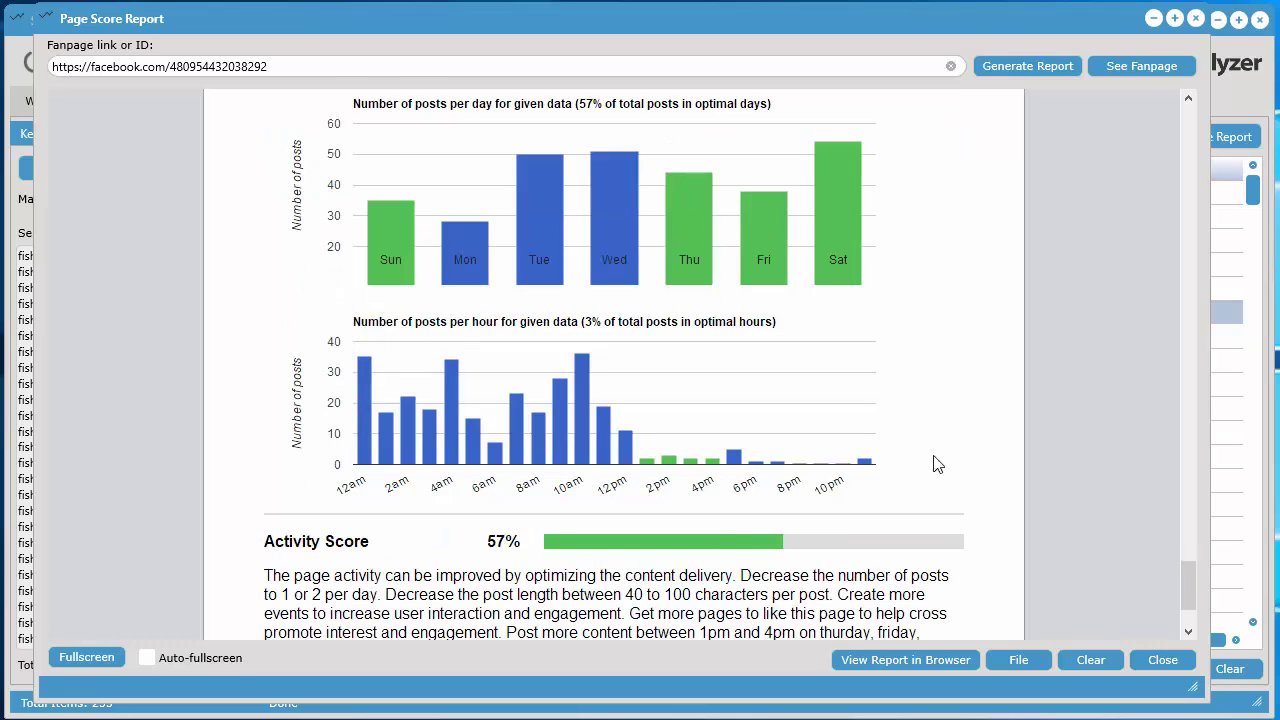
scroll(1025, 434, up, 1)
scroll(1025, 434, down, 1)
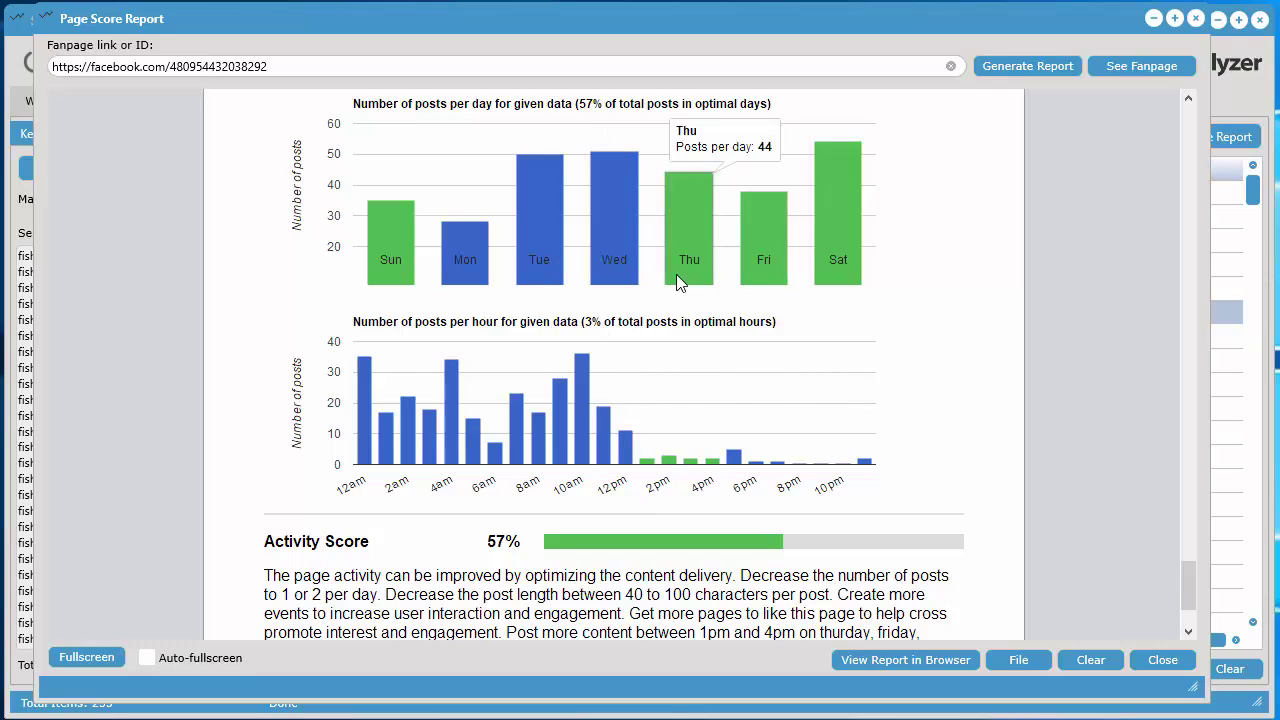
scroll(677, 300, up, 1)
scroll(1077, 432, down, 2)
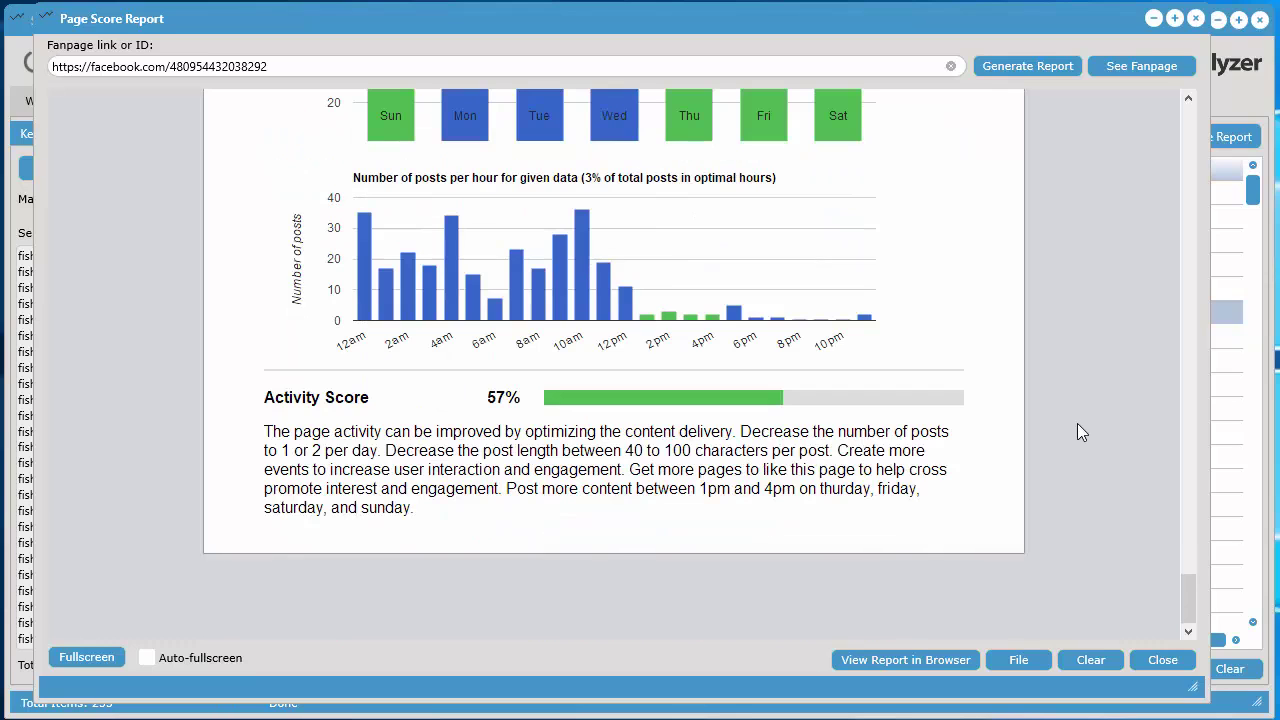
scroll(1164, 594, up, 2)
Step: Return to the beginning of the report, check the fanpage link it uses, and close the report
drag(1187, 588, 1173, 127)
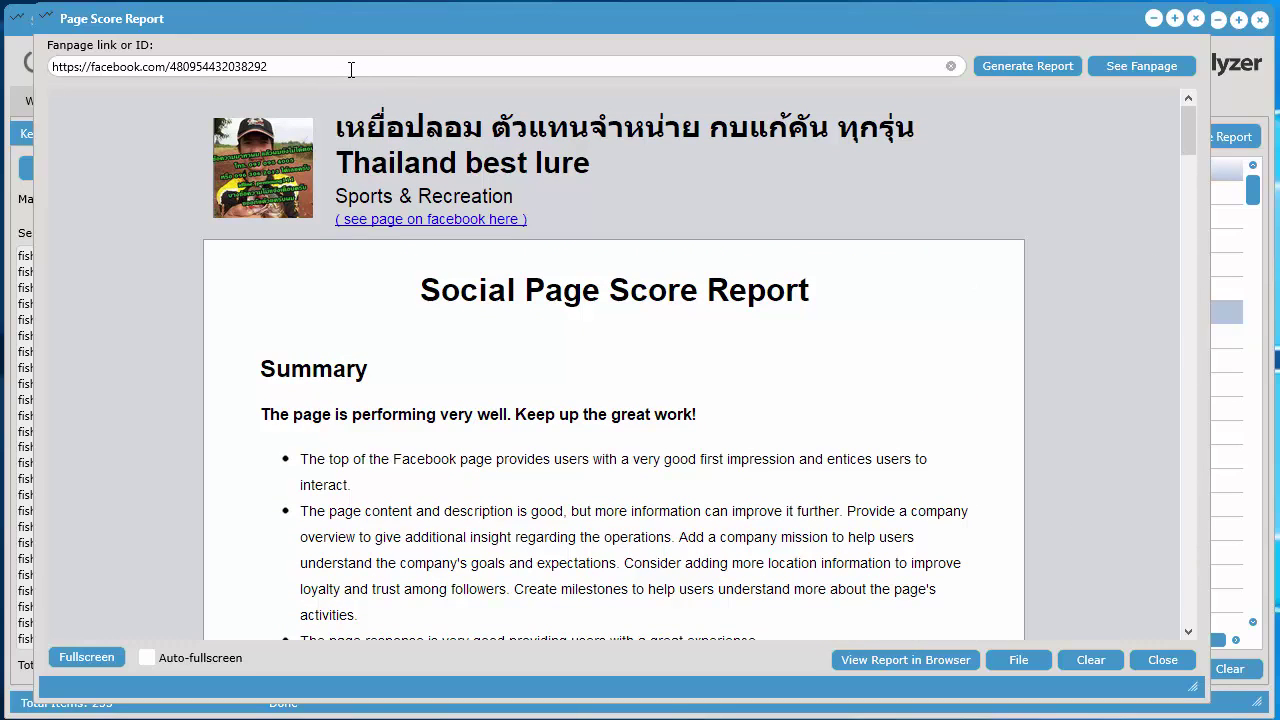
drag(351, 69, 53, 101)
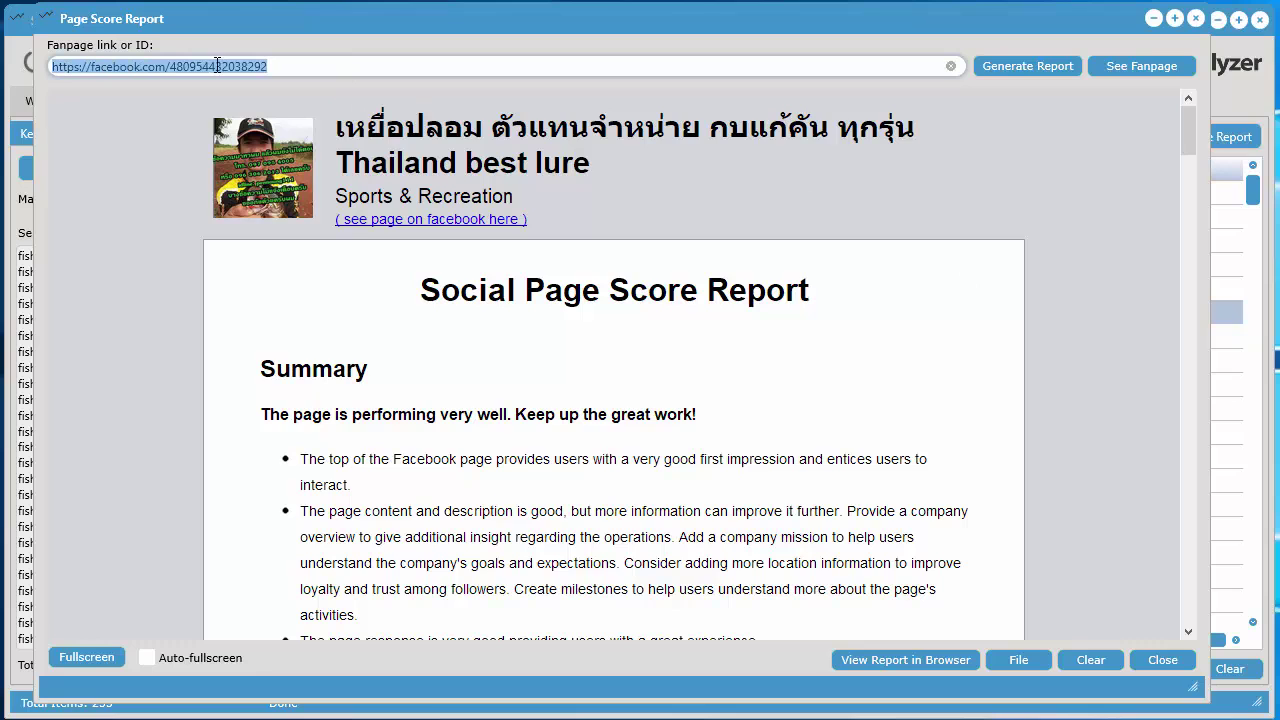
click(1195, 19)
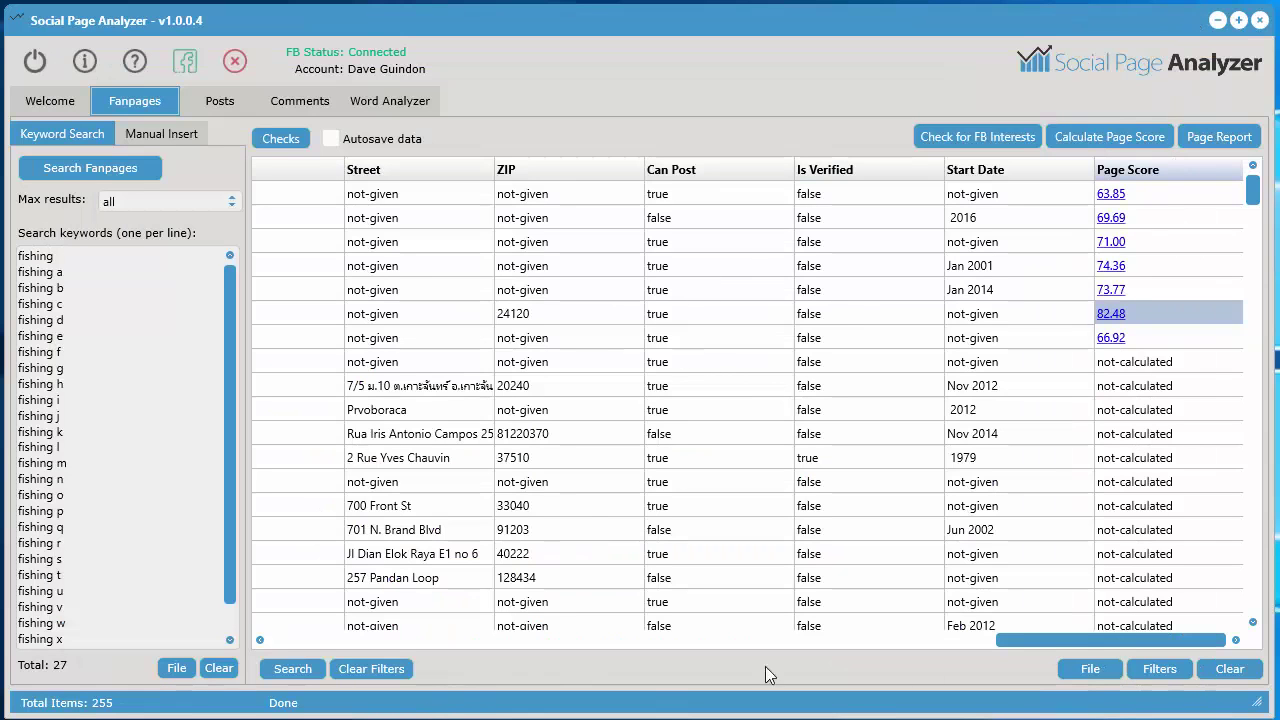
Step: Clear the fan count filter and check all fanpages for FB interests
drag(1078, 640, 290, 645)
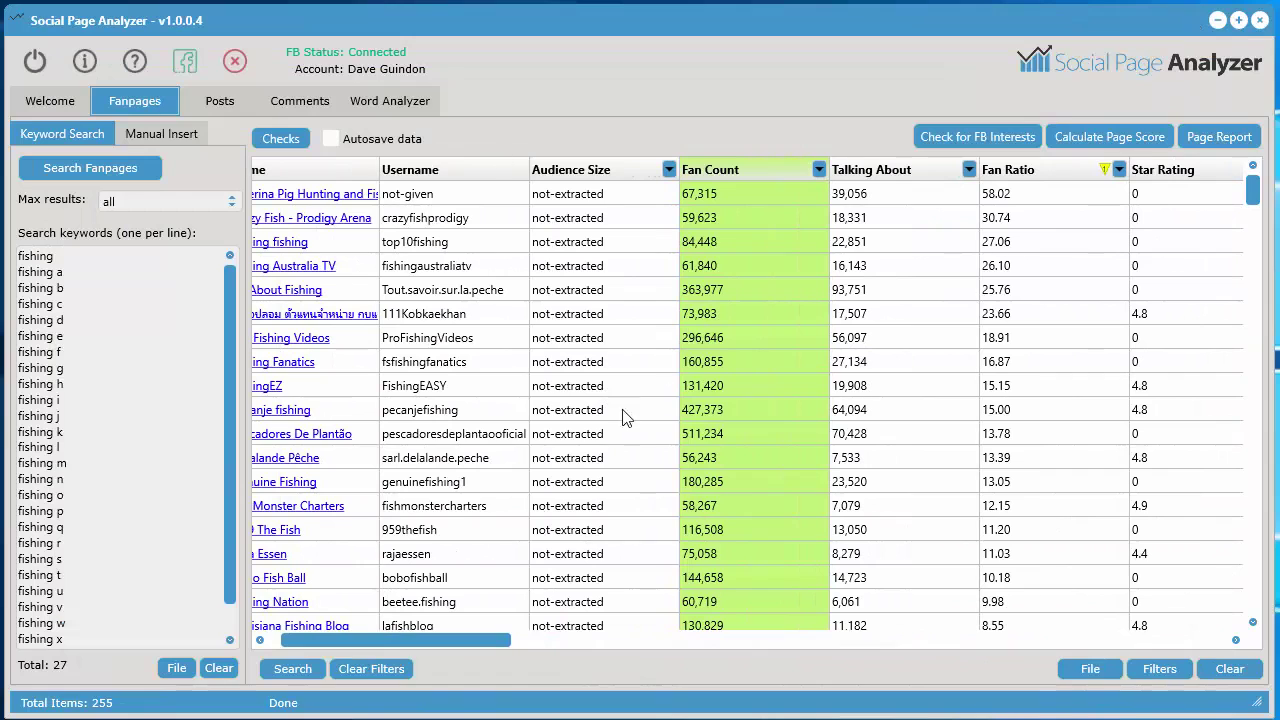
drag(479, 645, 468, 645)
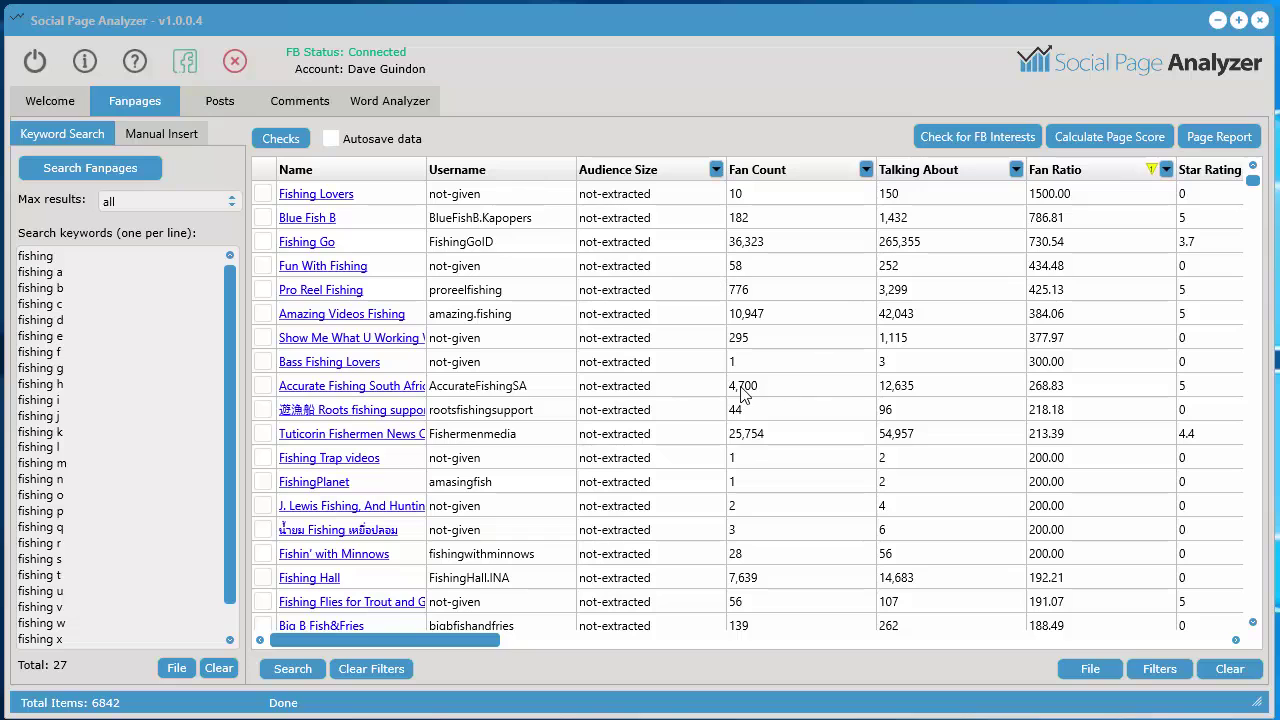
click(985, 133)
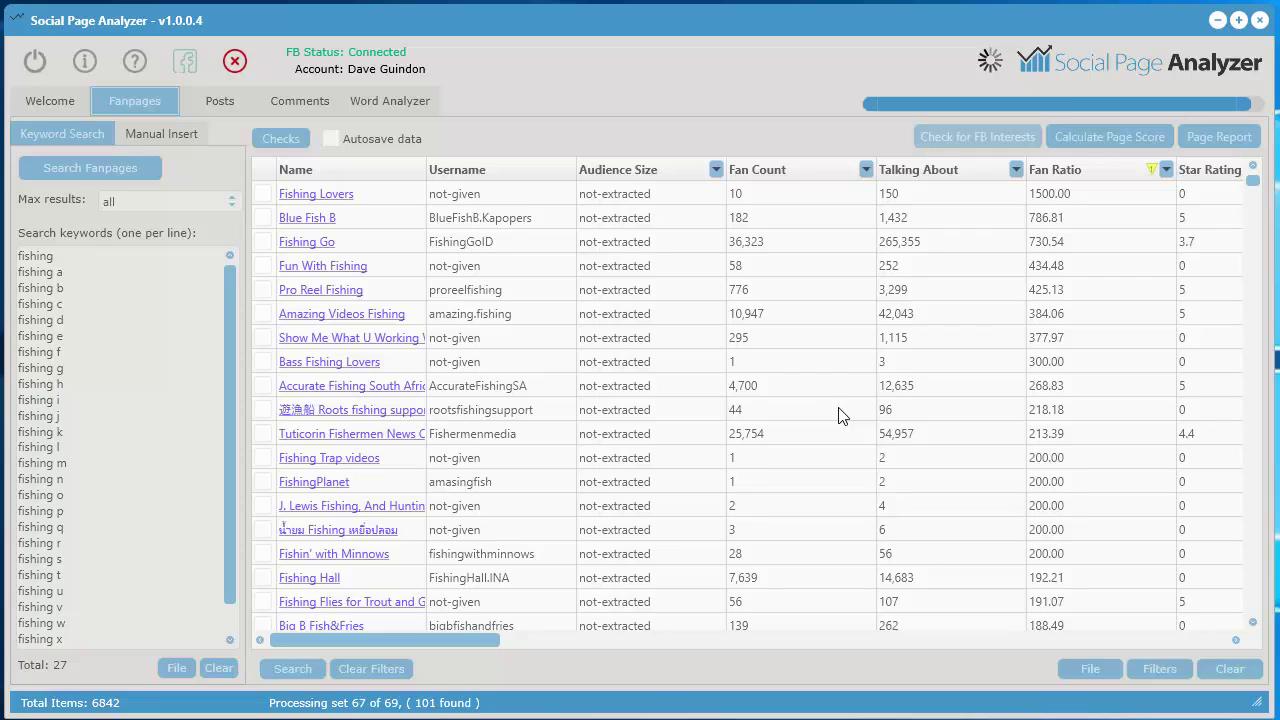
Step: Sort the fanpages by audience size from largest to smallest and browse the sorted list
click(640, 172)
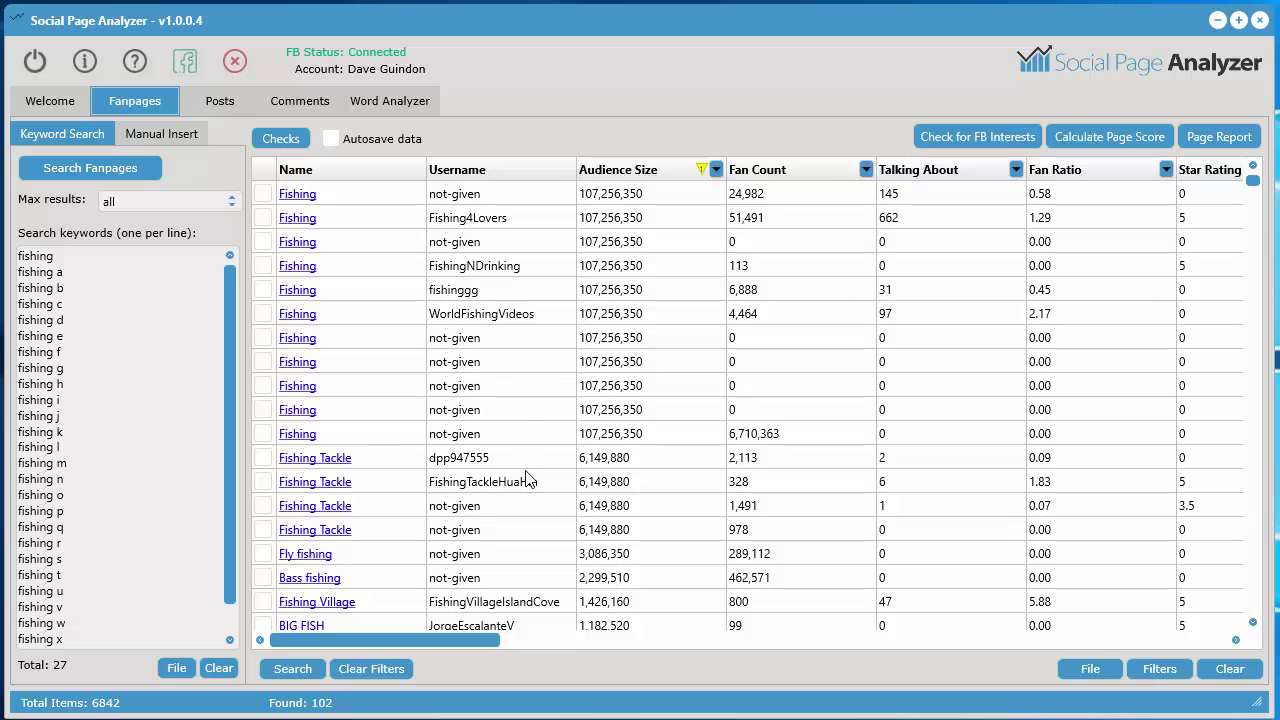
scroll(630, 330, down, 2)
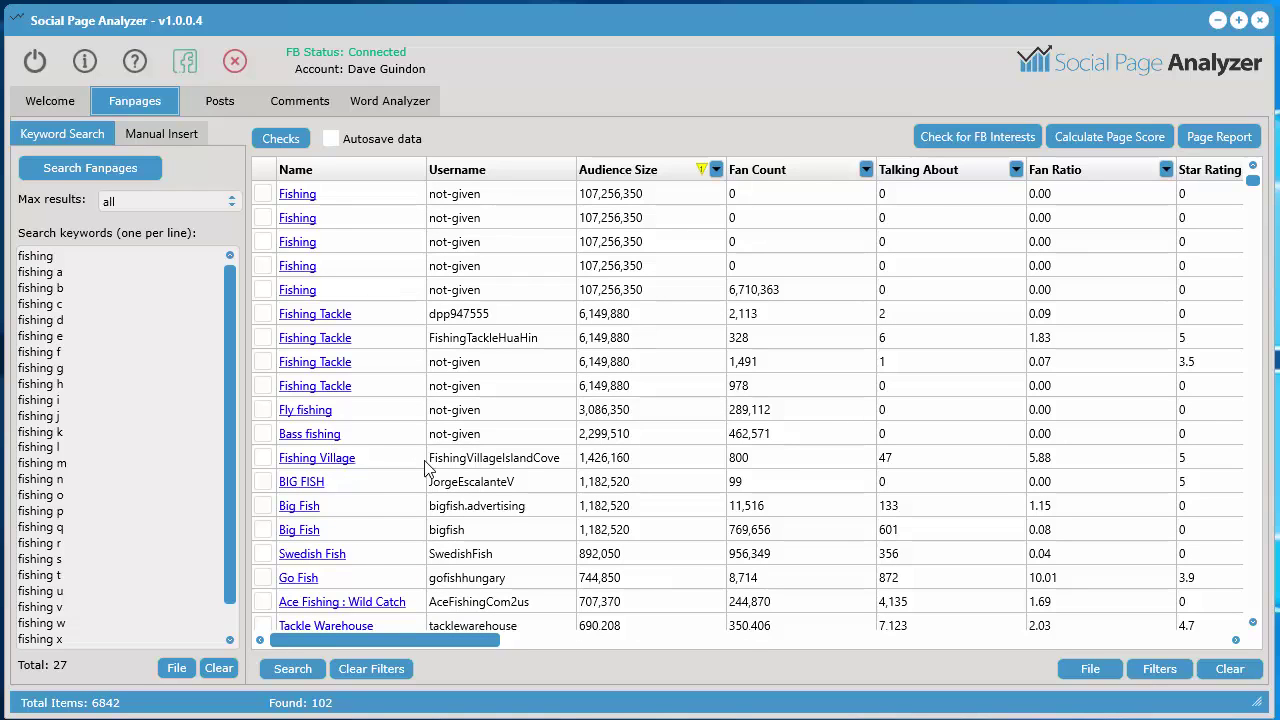
scroll(585, 410, down, 2)
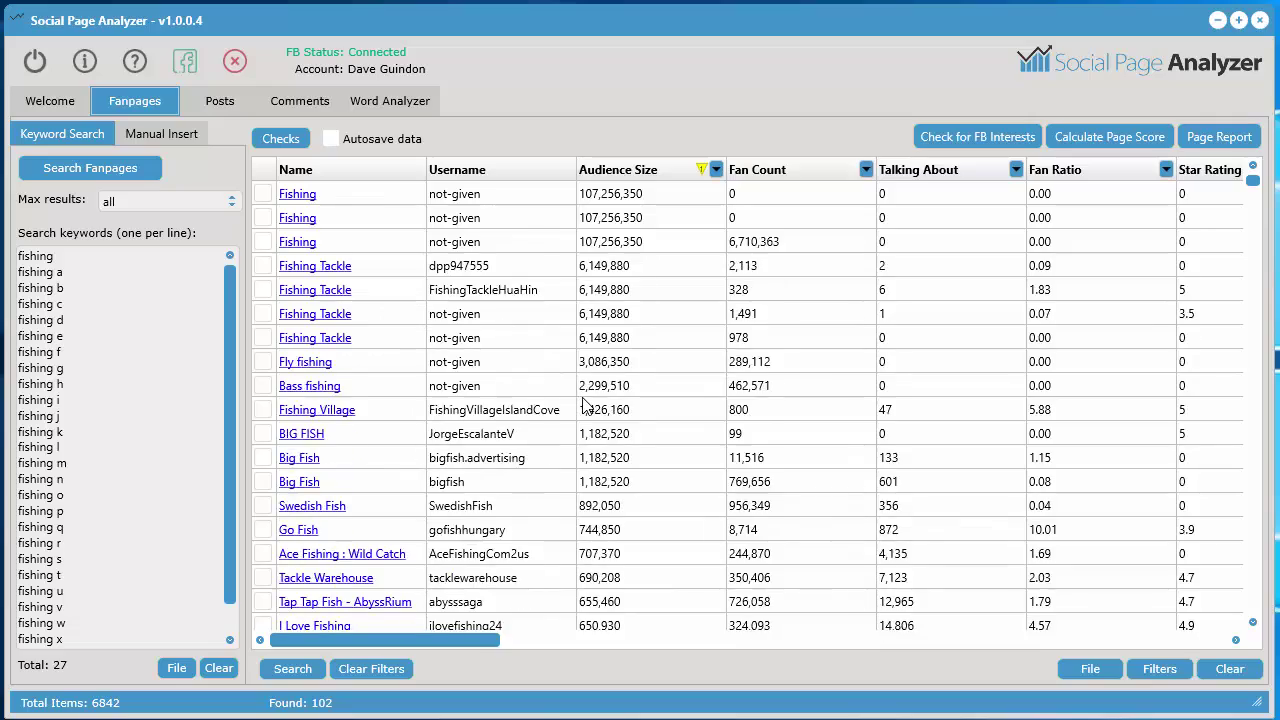
scroll(586, 466, down, 3)
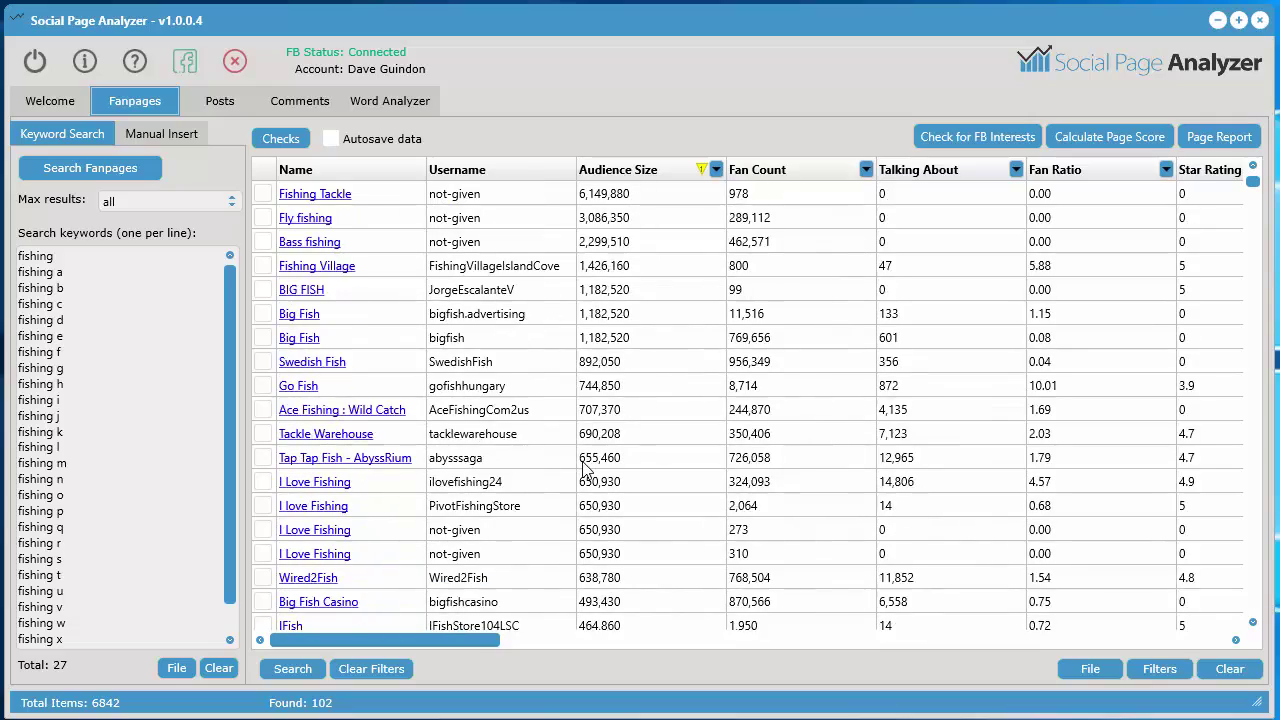
scroll(650, 444, down, 2)
scroll(658, 488, up, 6)
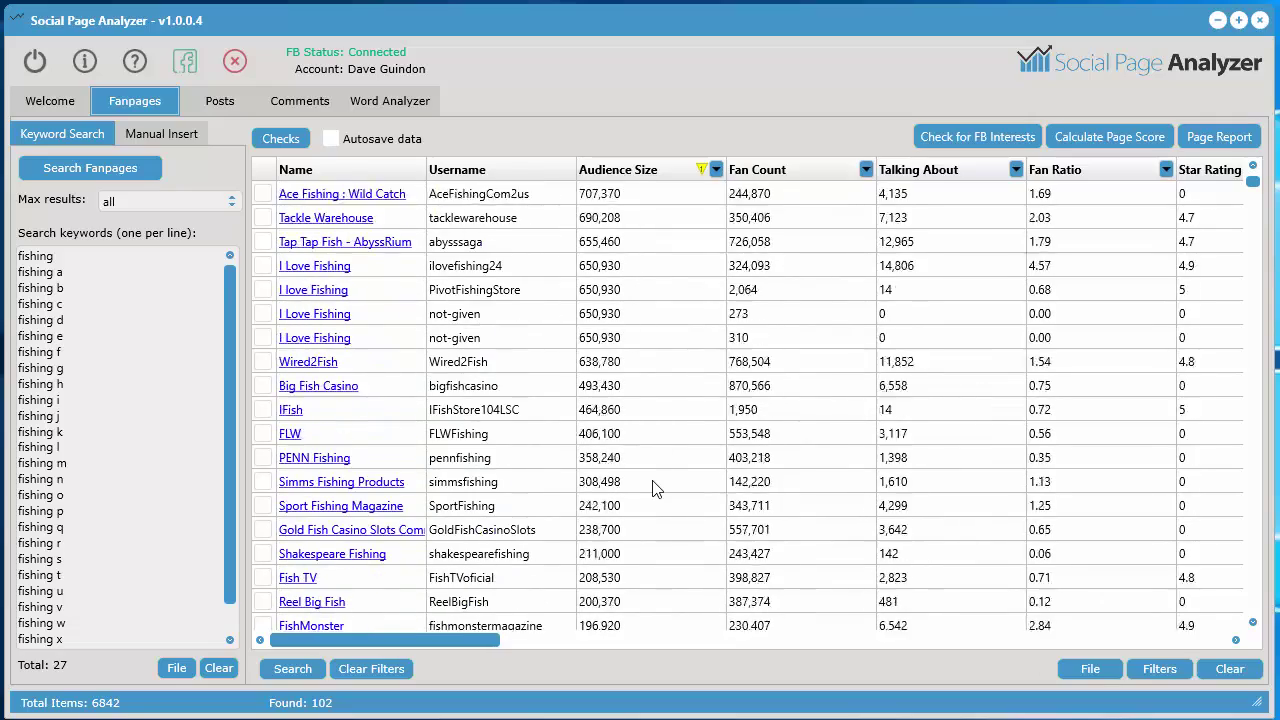
scroll(658, 488, up, 3)
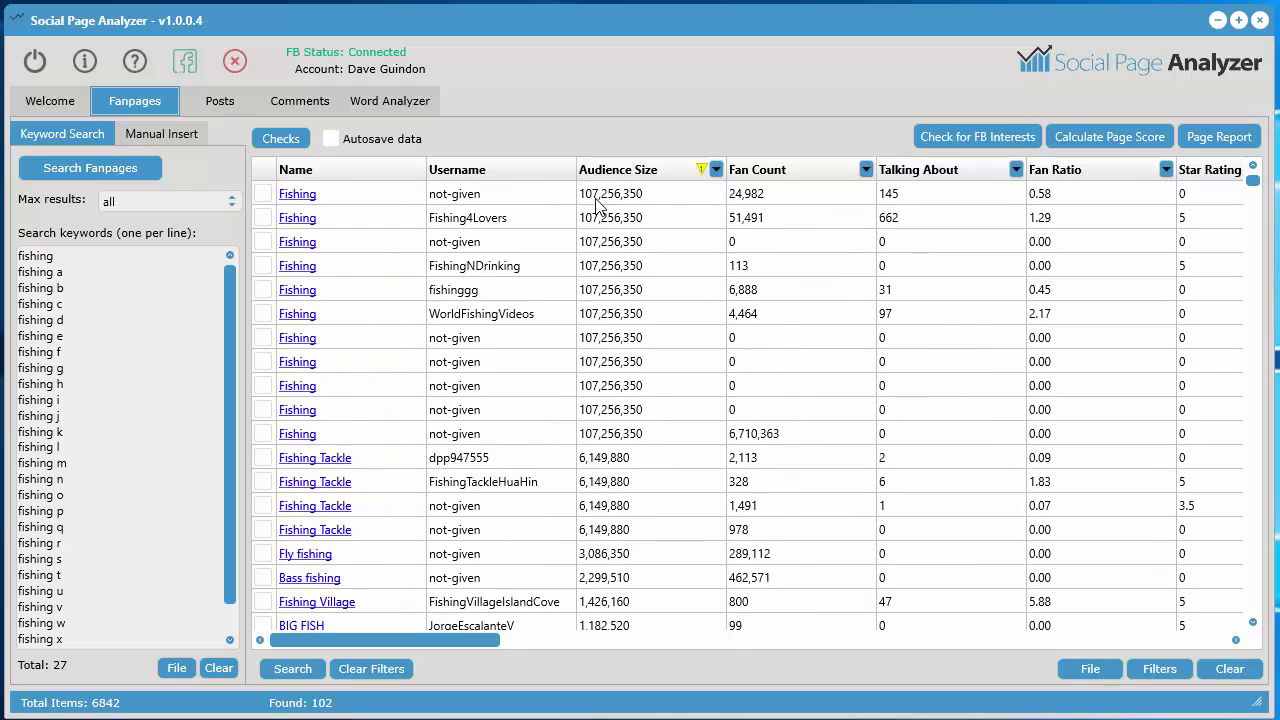
Step: Copy all found unique targets from the fanpage list to the clipboard for FB ads
right_click(594, 198)
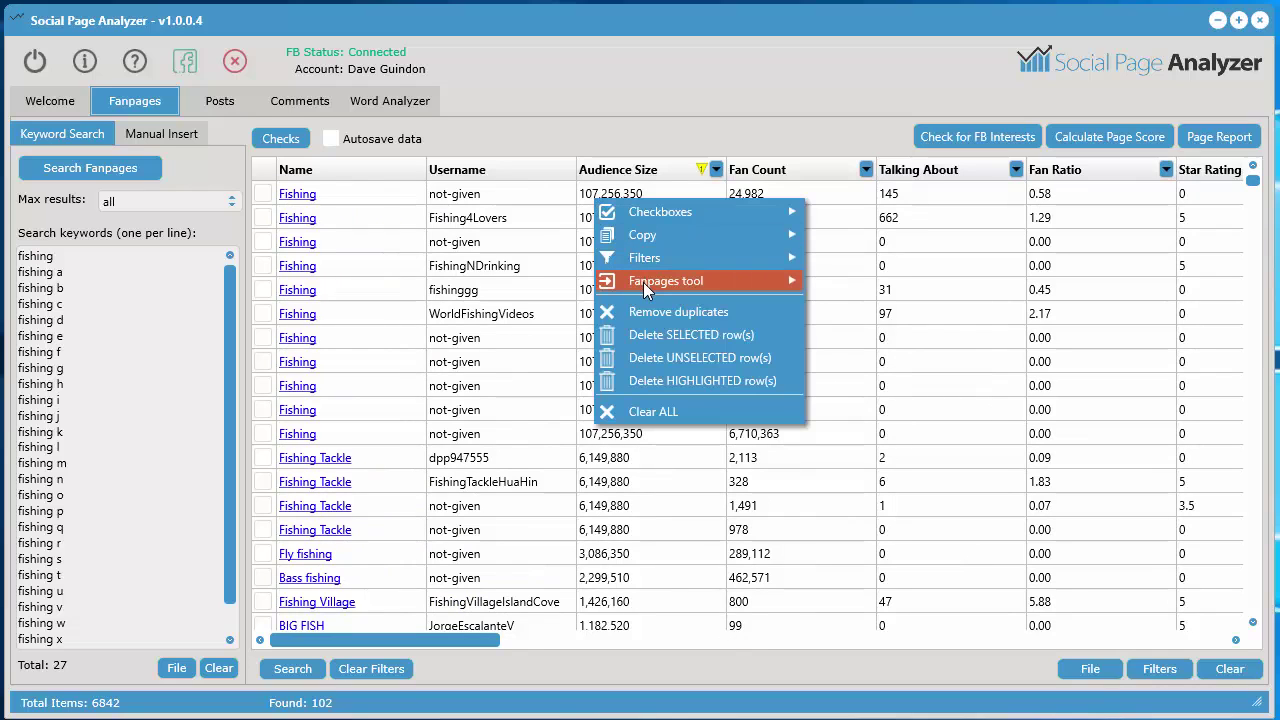
mouse_move(643, 282)
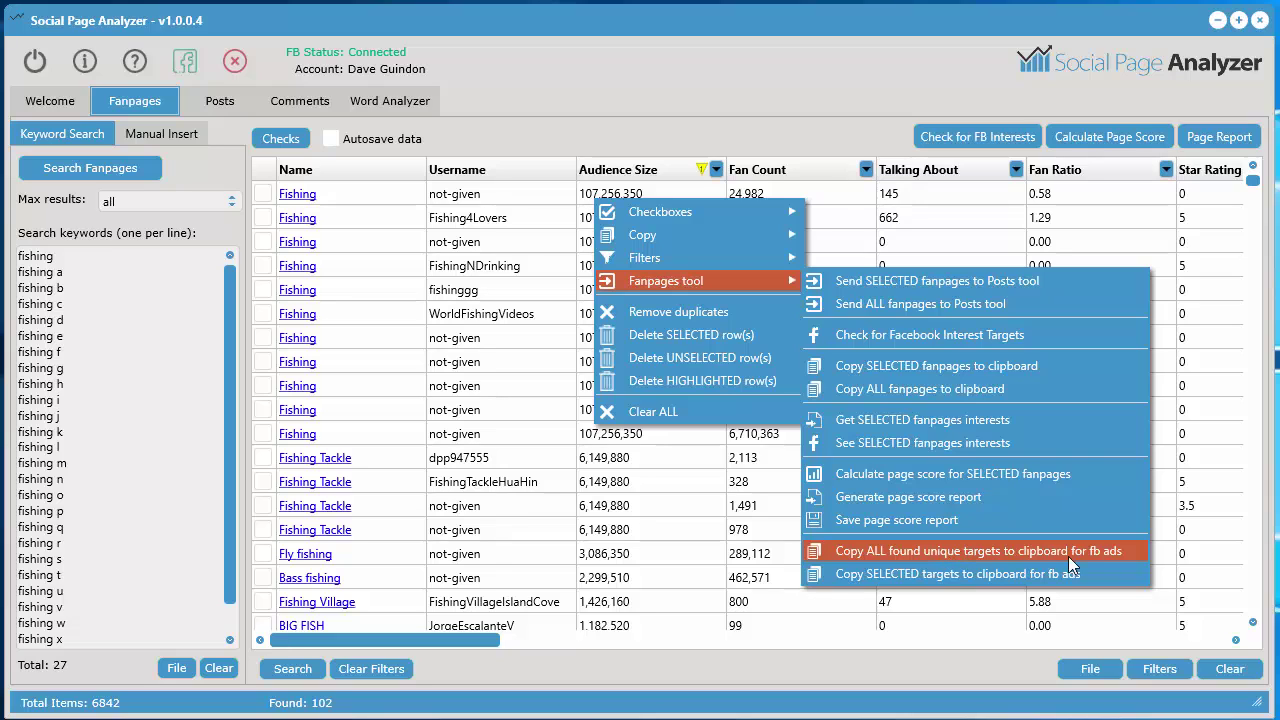
click(994, 549)
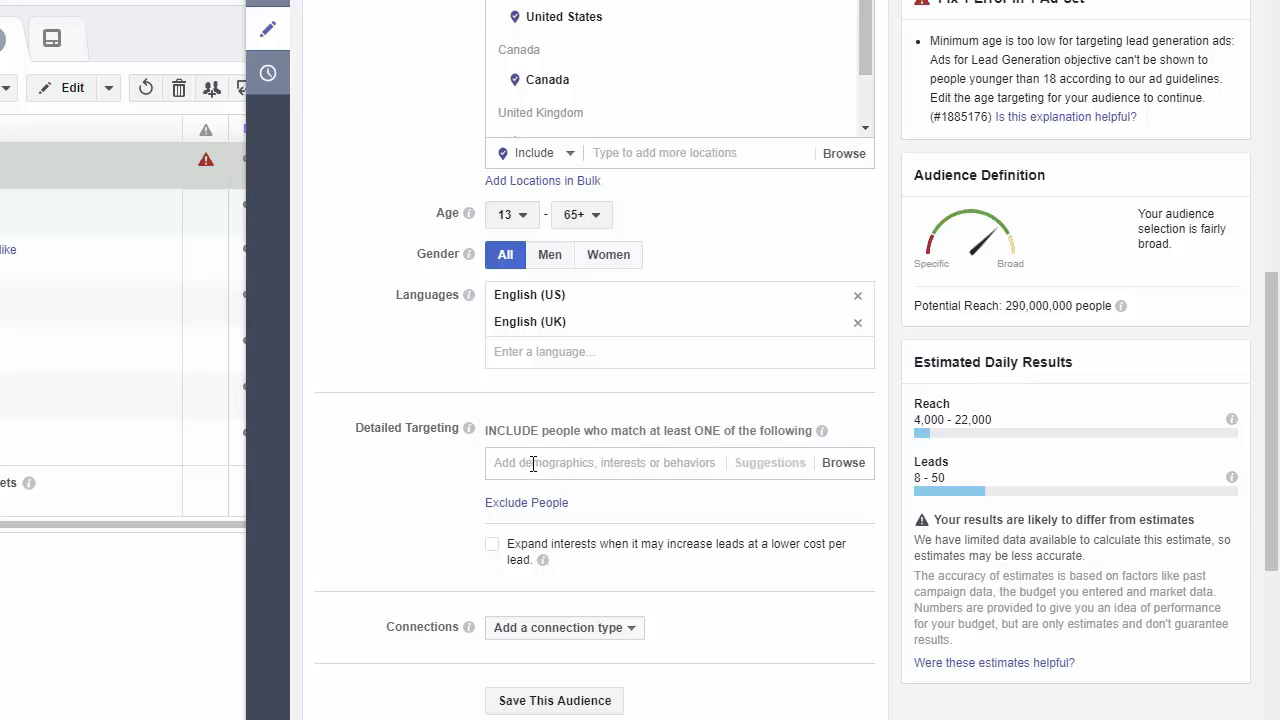
Step: In the Facebook ad set, paste the copied targets into Detailed Targeting and look through the added interests
click(533, 463)
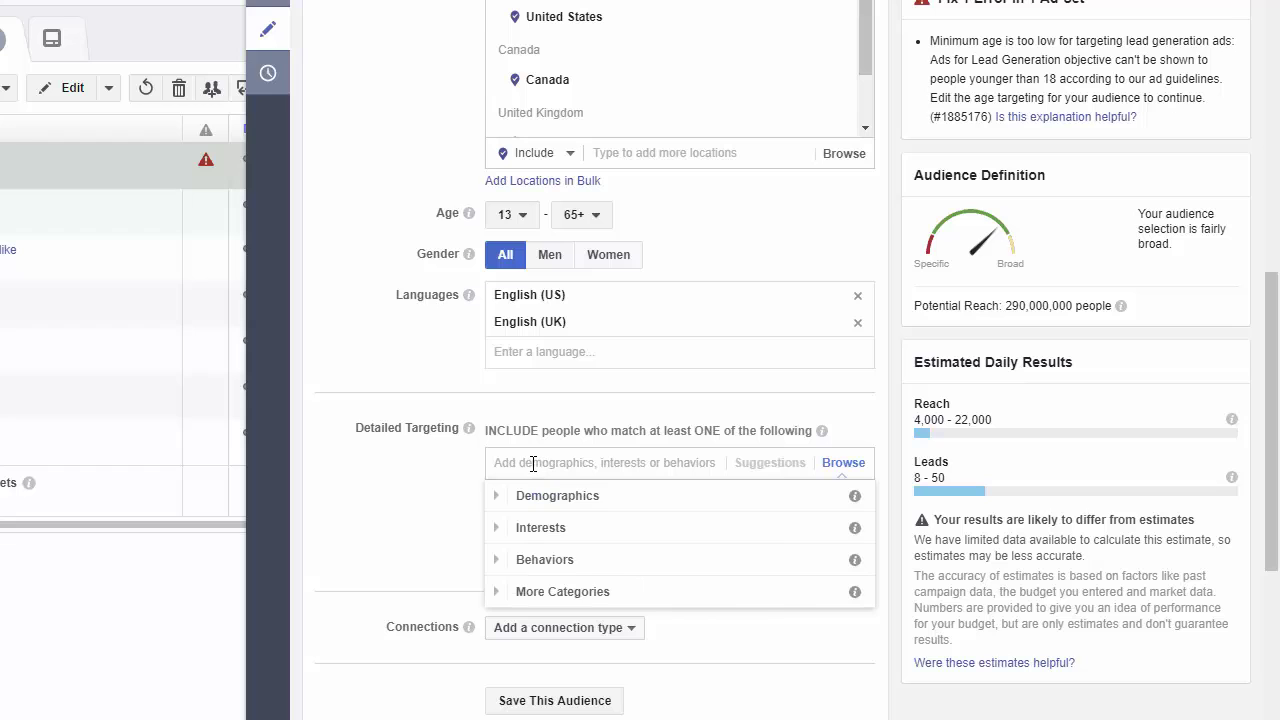
right_click(533, 463)
click(587, 582)
drag(870, 604, 866, 558)
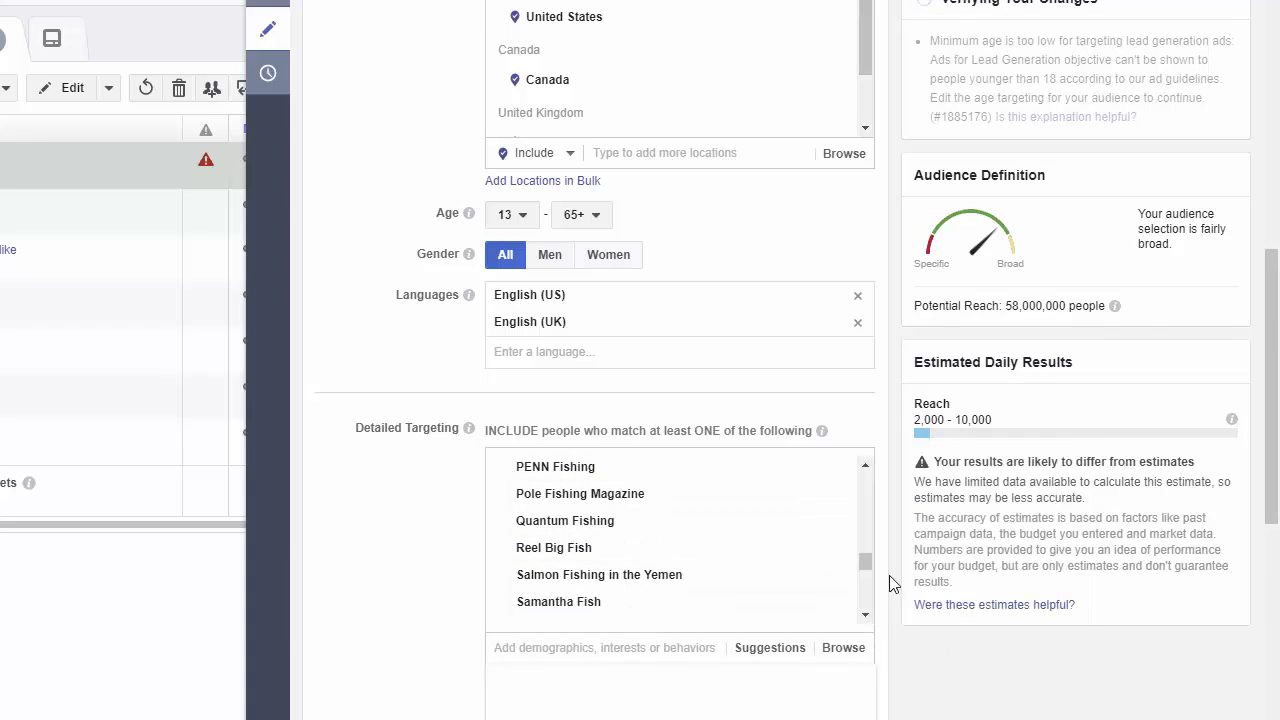
drag(868, 563, 868, 484)
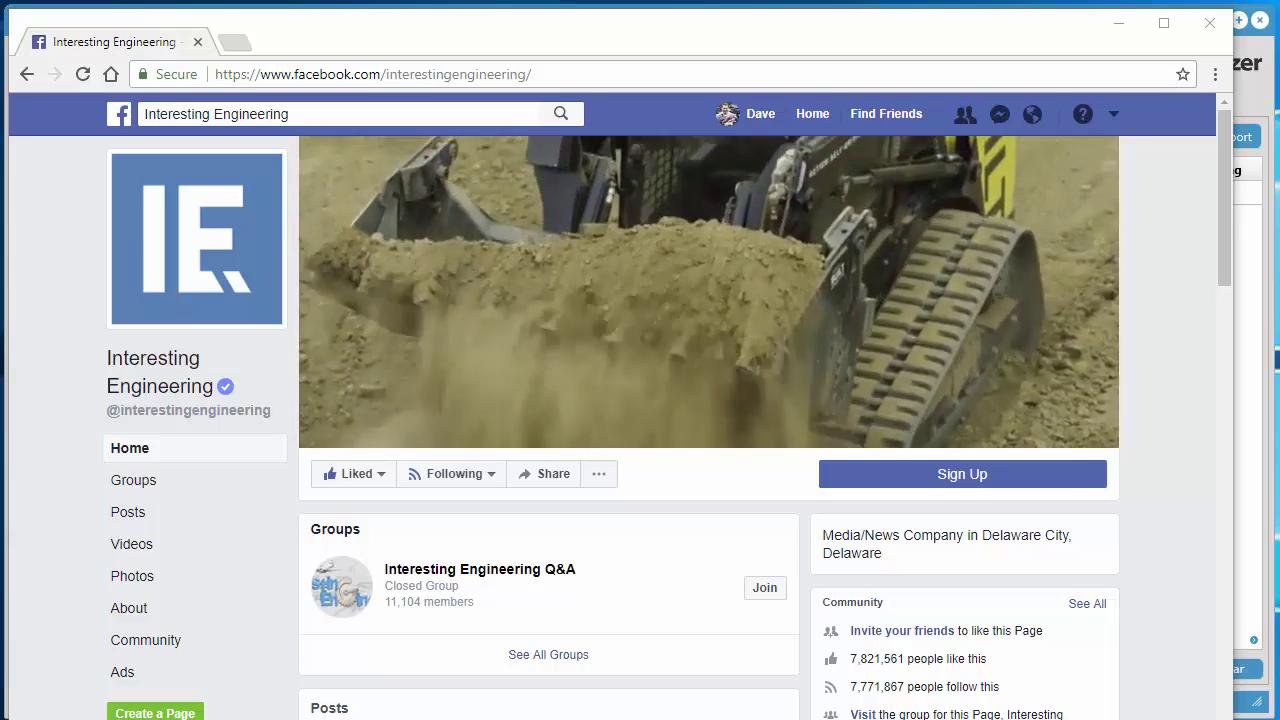
Step: Copy the Interesting Engineering fanpage's web address from the browser and return to Social Page Analyzer
click(604, 77)
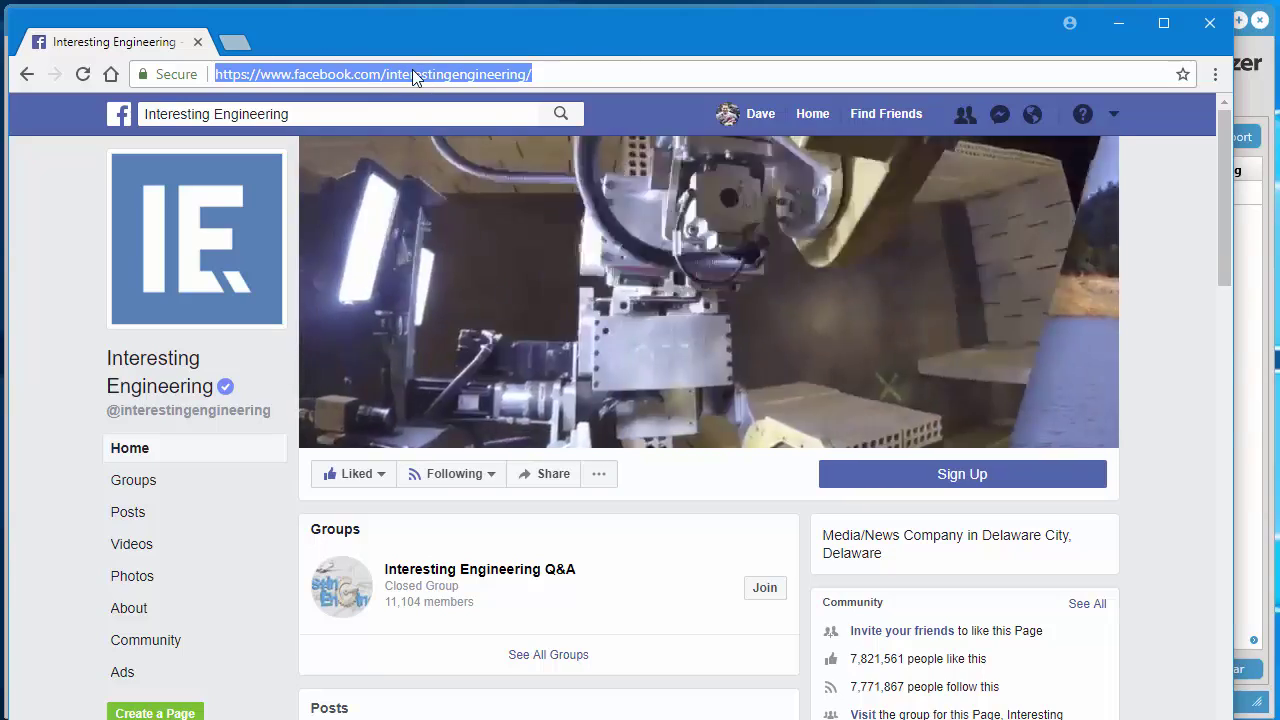
right_click(413, 72)
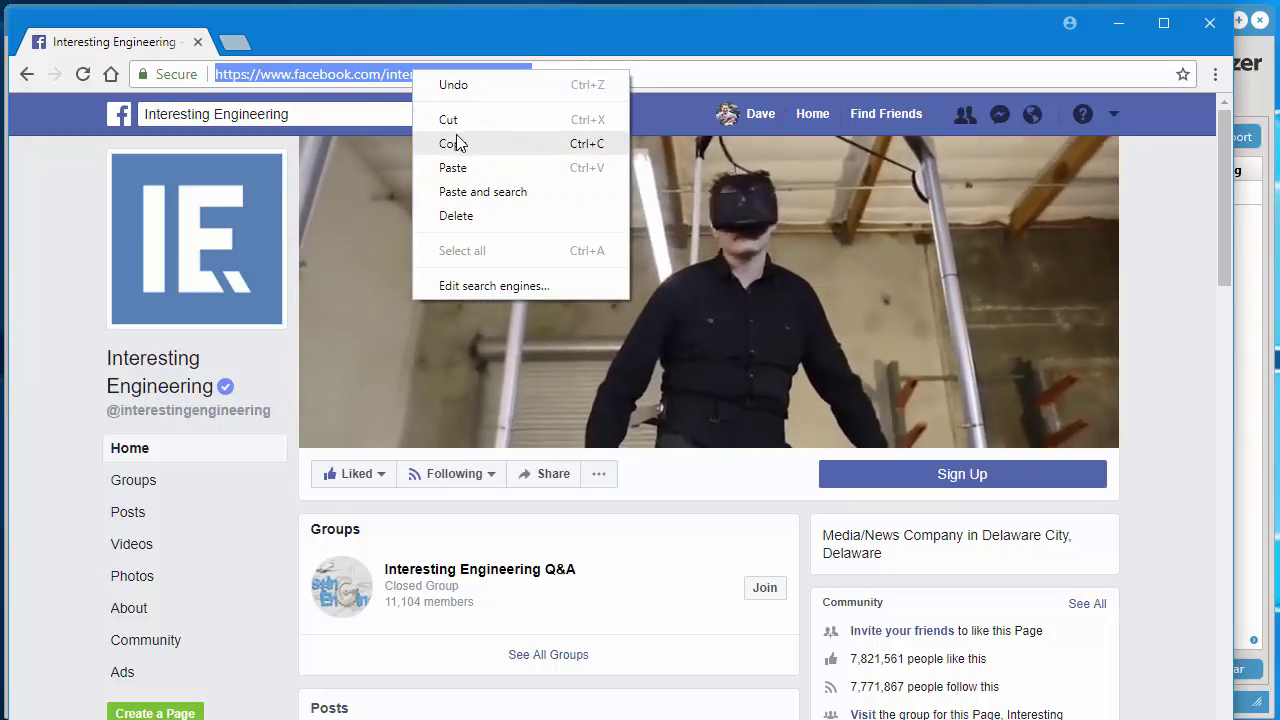
click(455, 143)
click(1133, 26)
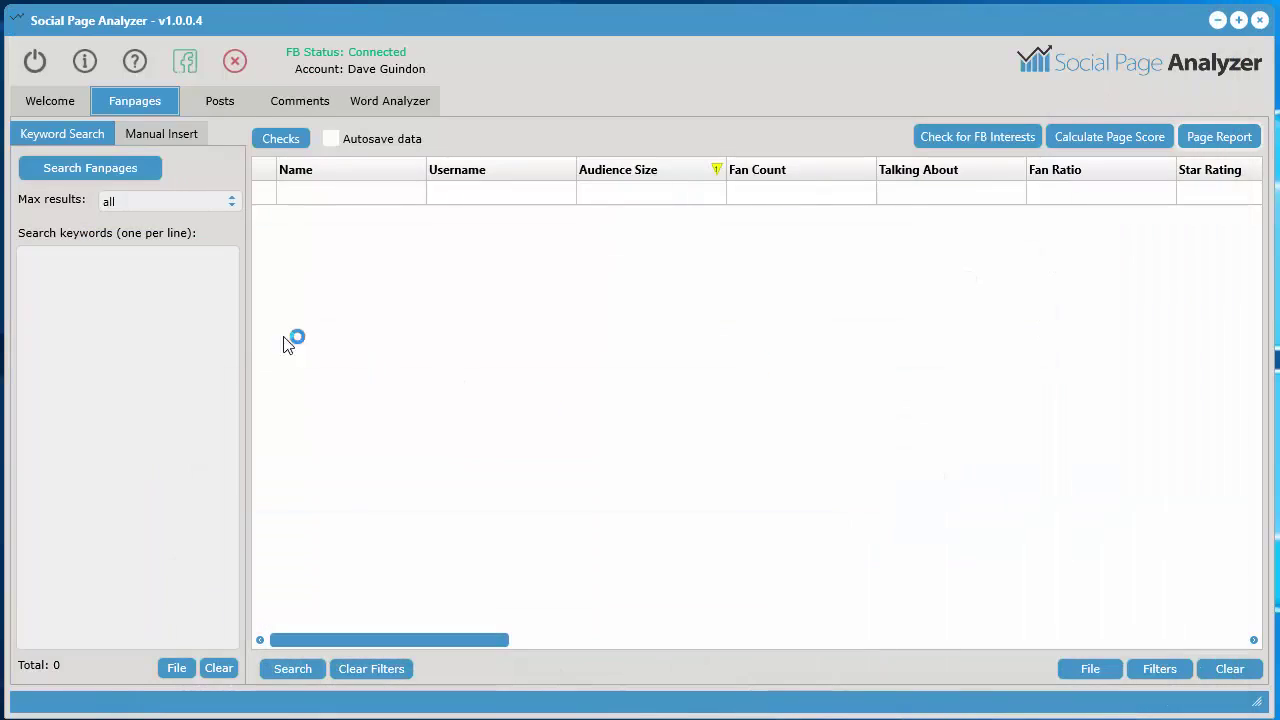
Step: Insert the copied Interesting Engineering link manually, get its fanpage data, and look across the result columns
click(141, 112)
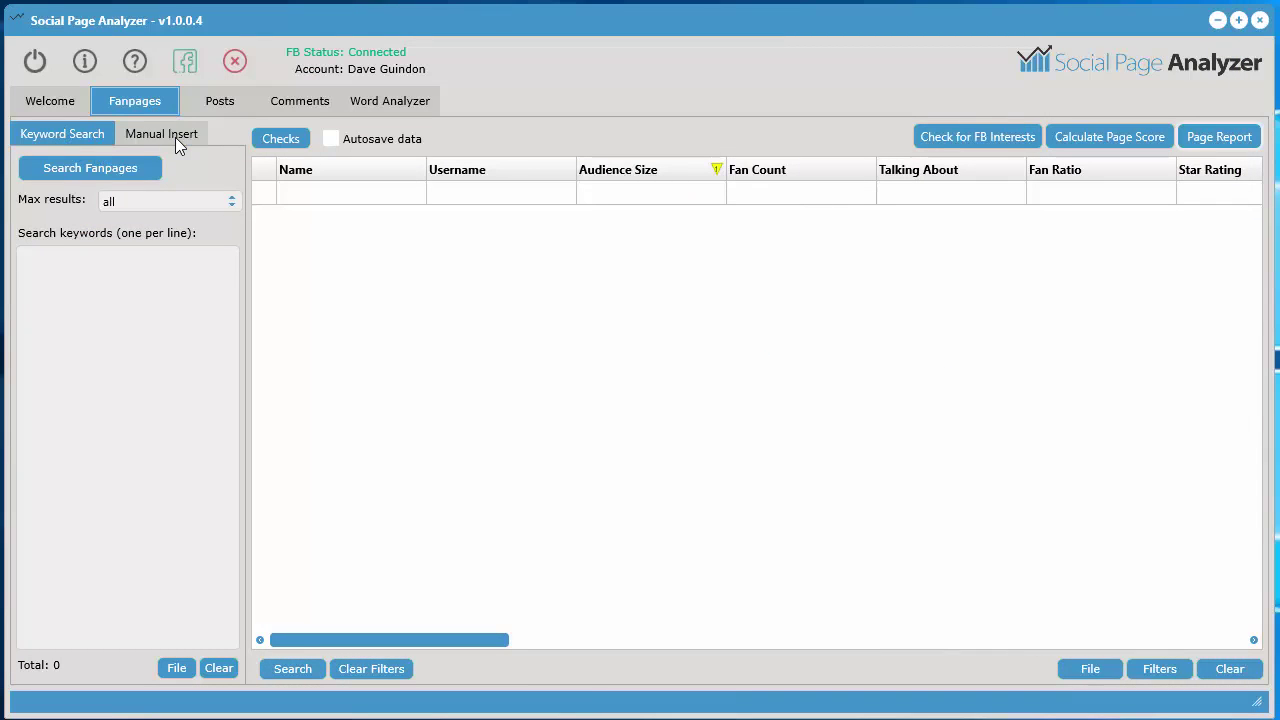
click(175, 137)
right_click(37, 301)
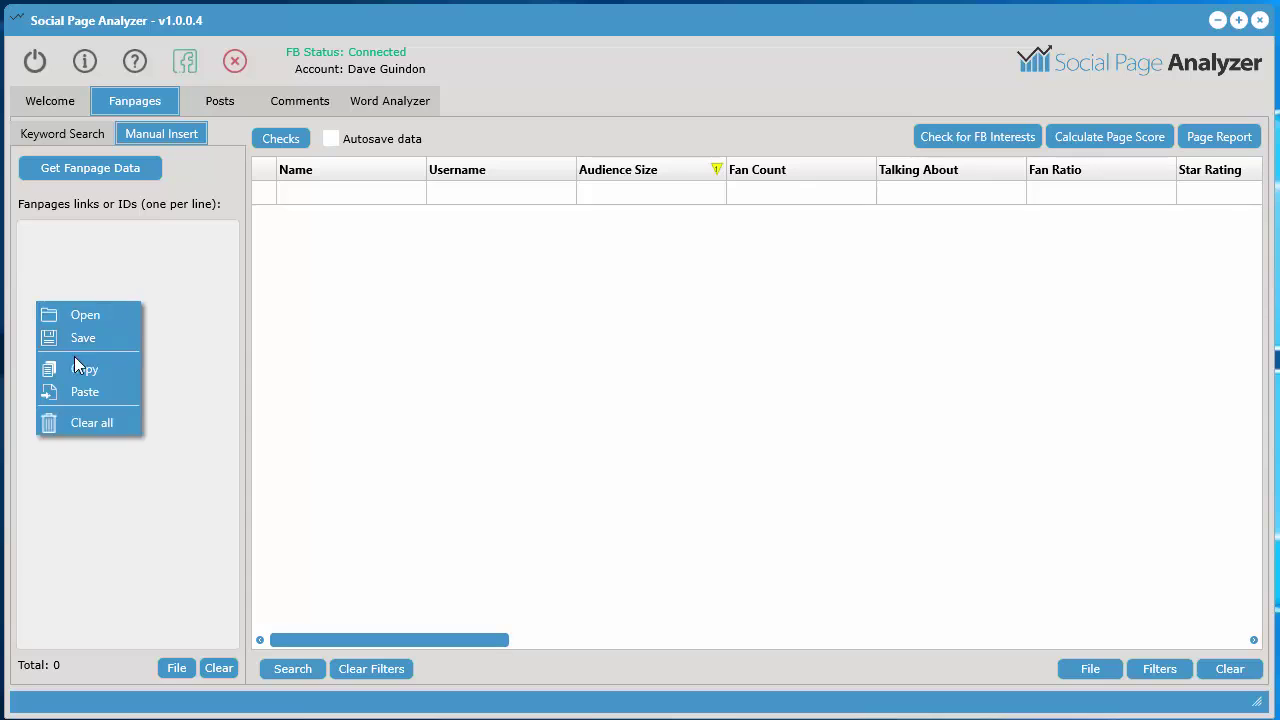
click(85, 391)
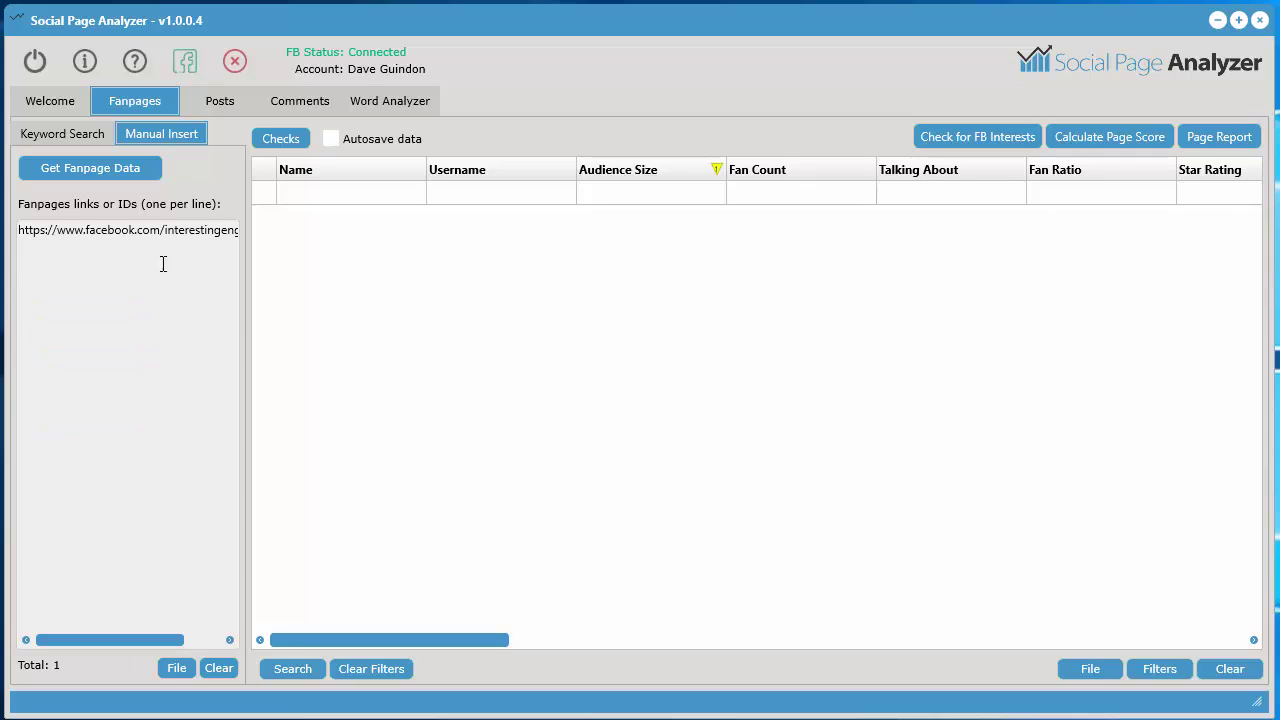
click(73, 176)
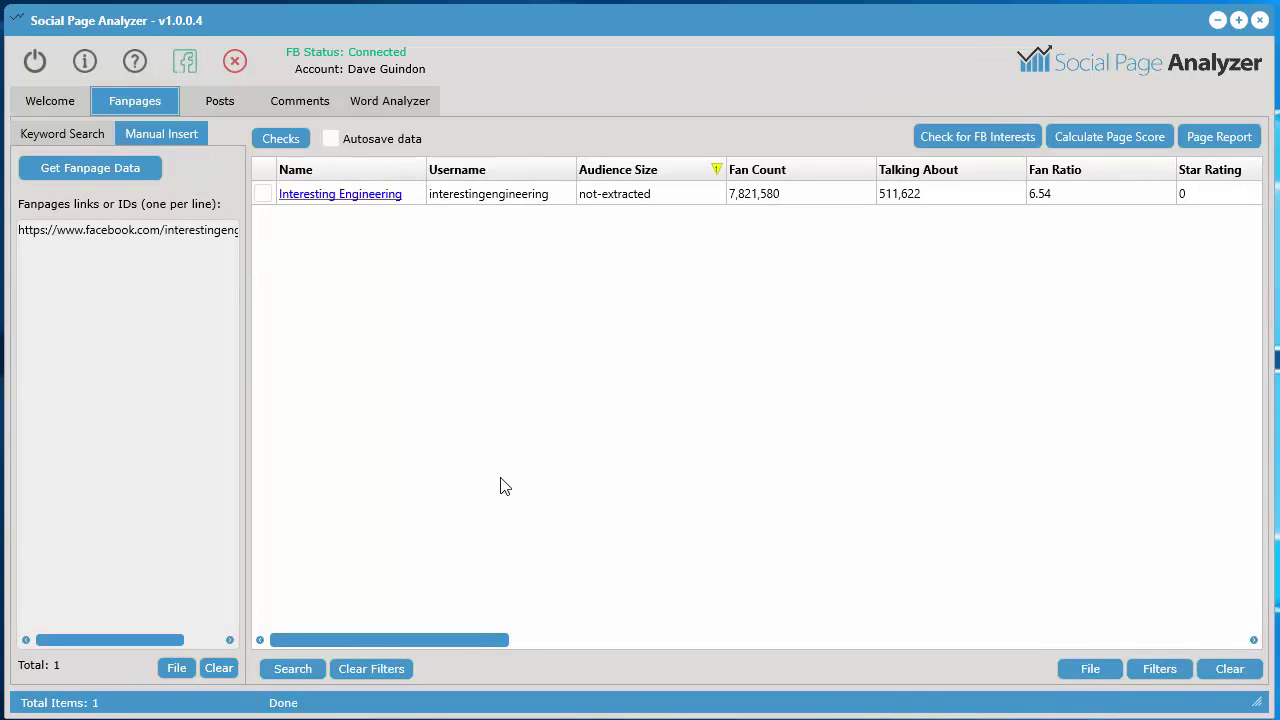
drag(470, 639, 1239, 659)
drag(1130, 640, 415, 653)
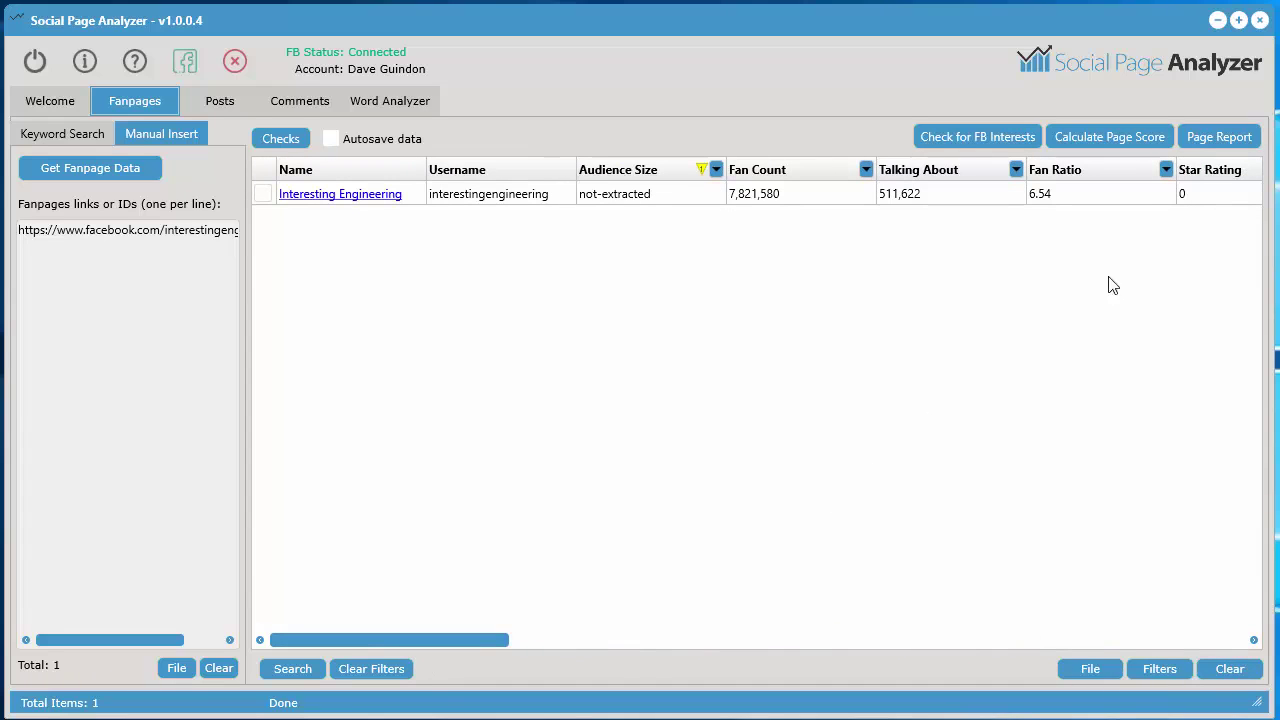
Step: Generate a page score report for the copied Interesting Engineering link, analyzing up to 500 posts, and read through it
click(1228, 137)
click(277, 74)
right_click(276, 74)
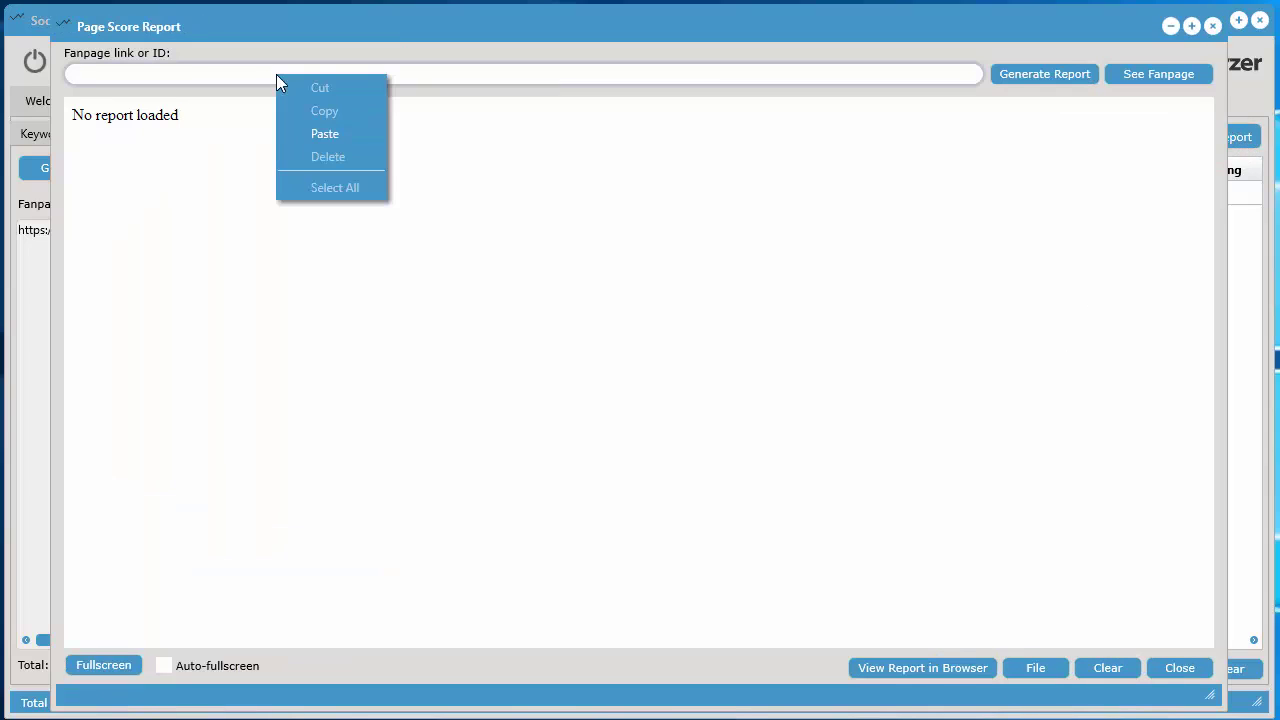
click(362, 131)
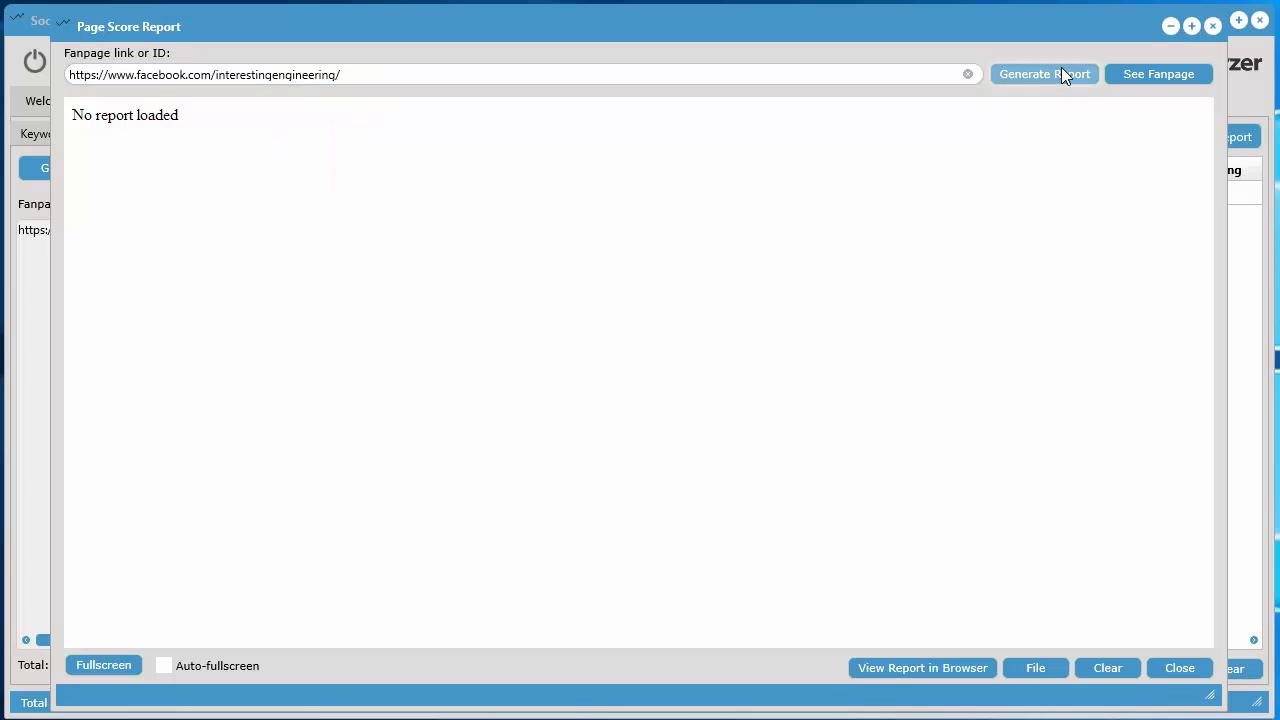
click(1061, 74)
click(697, 378)
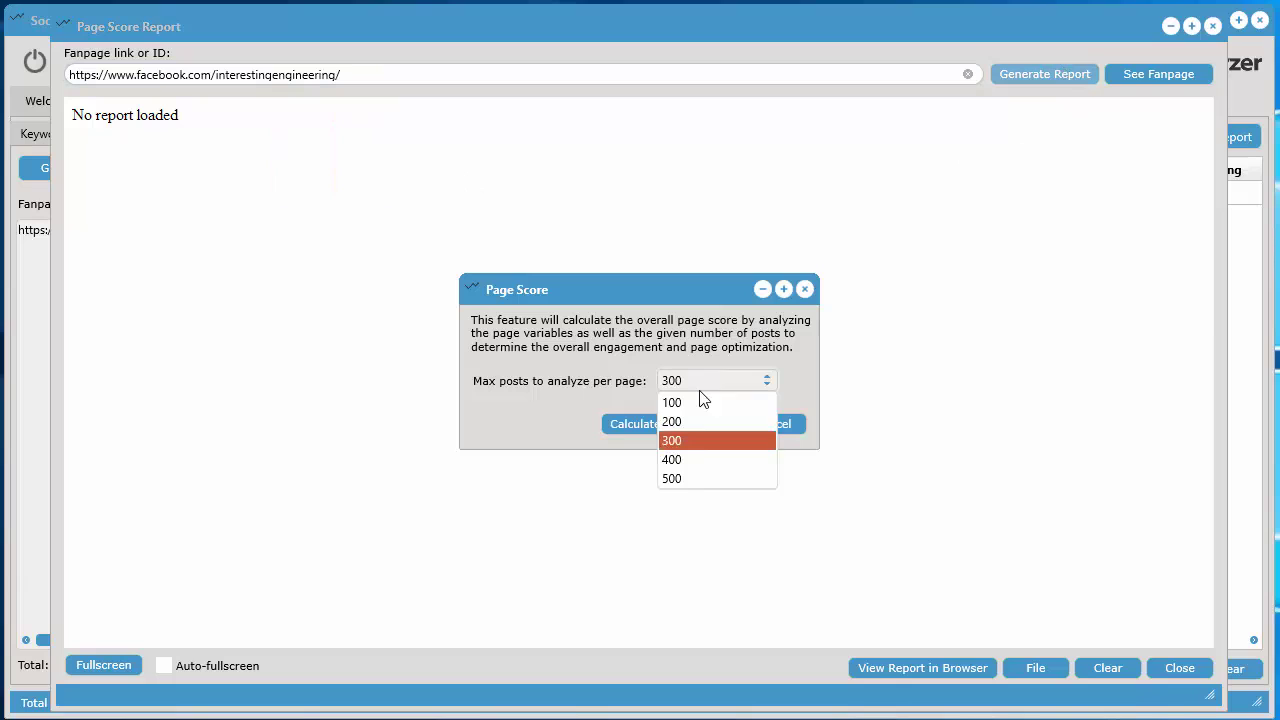
click(697, 479)
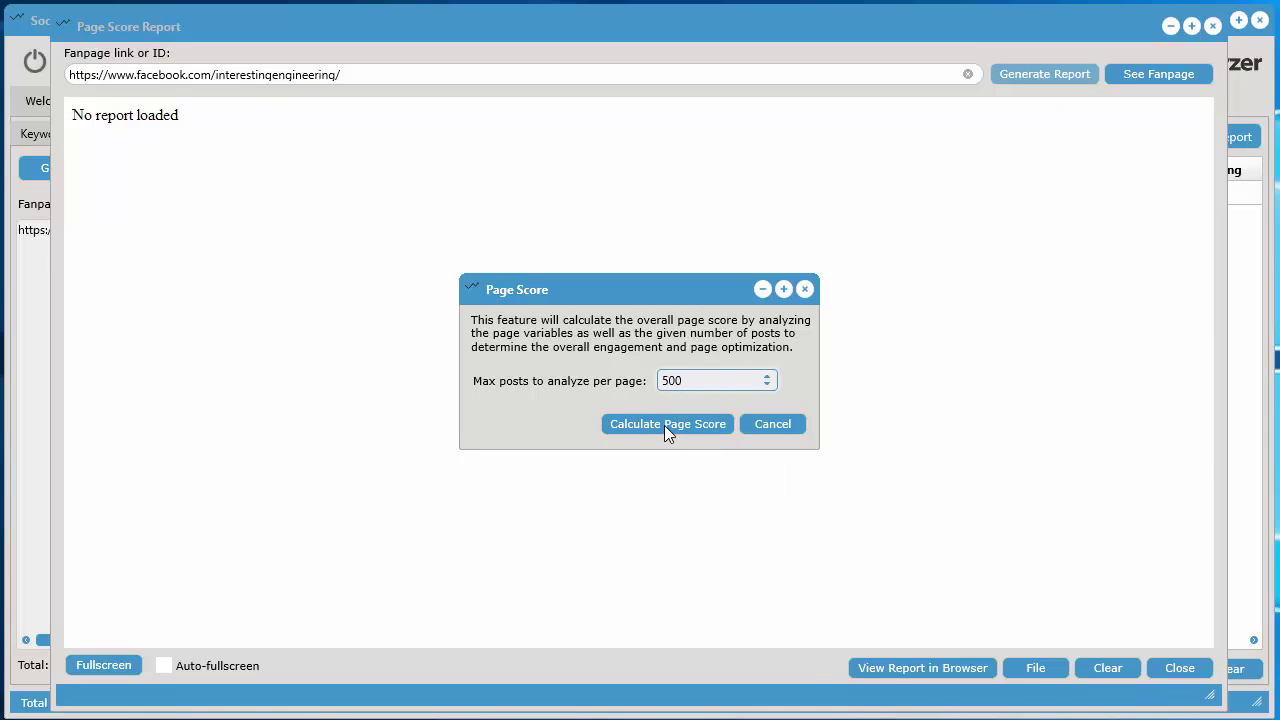
click(664, 425)
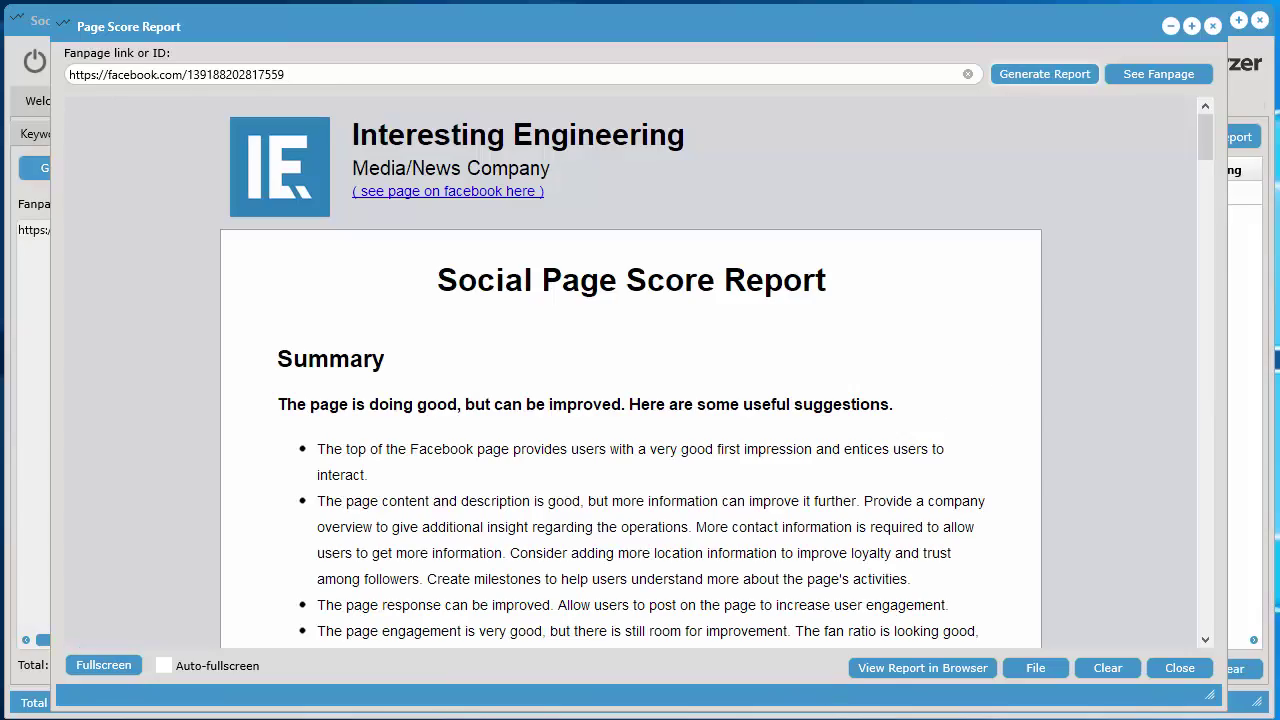
drag(1209, 128, 1202, 605)
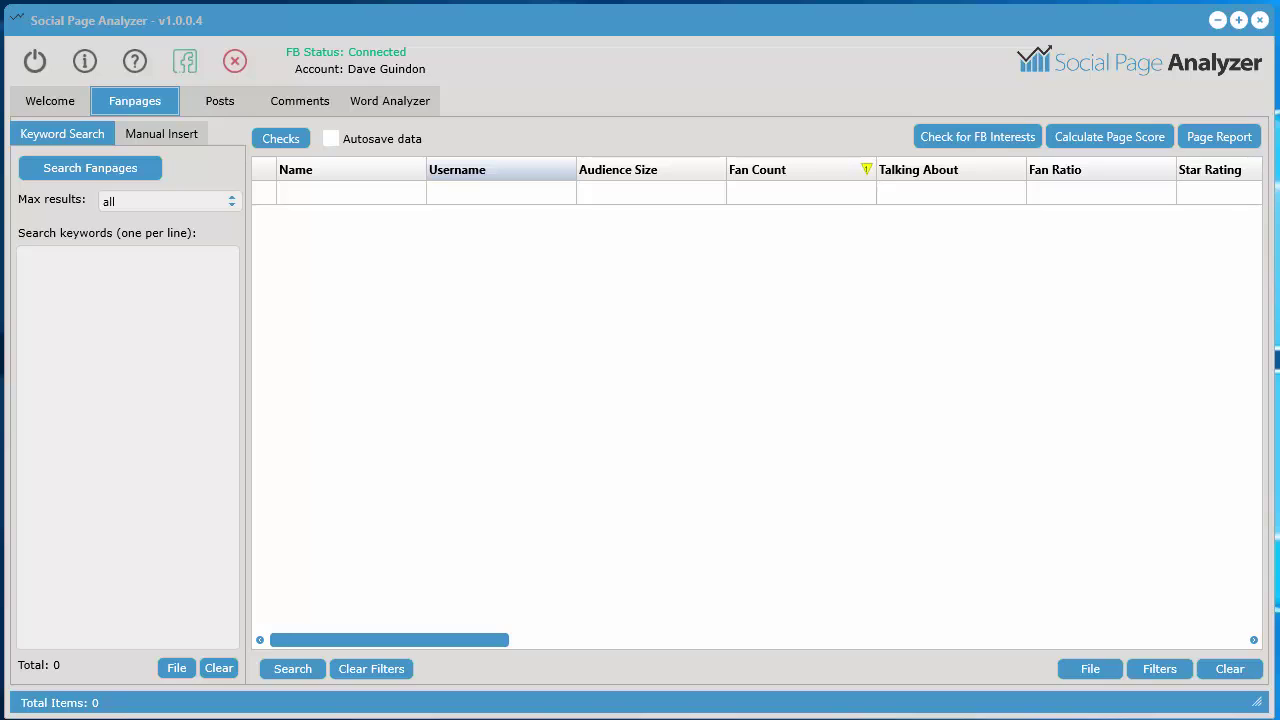
Step: Search fanpages for "cute cats" with max results set to 25 and sort them by fan count, largest first
click(130, 353)
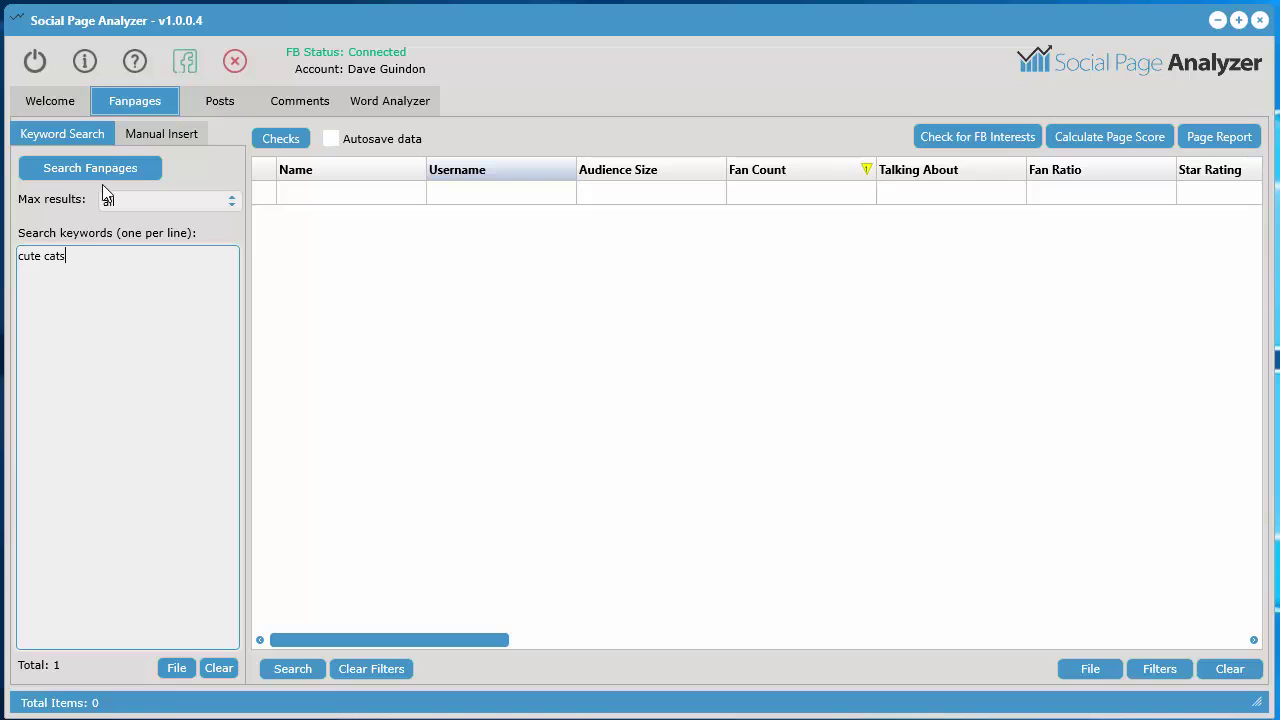
click(143, 207)
click(150, 242)
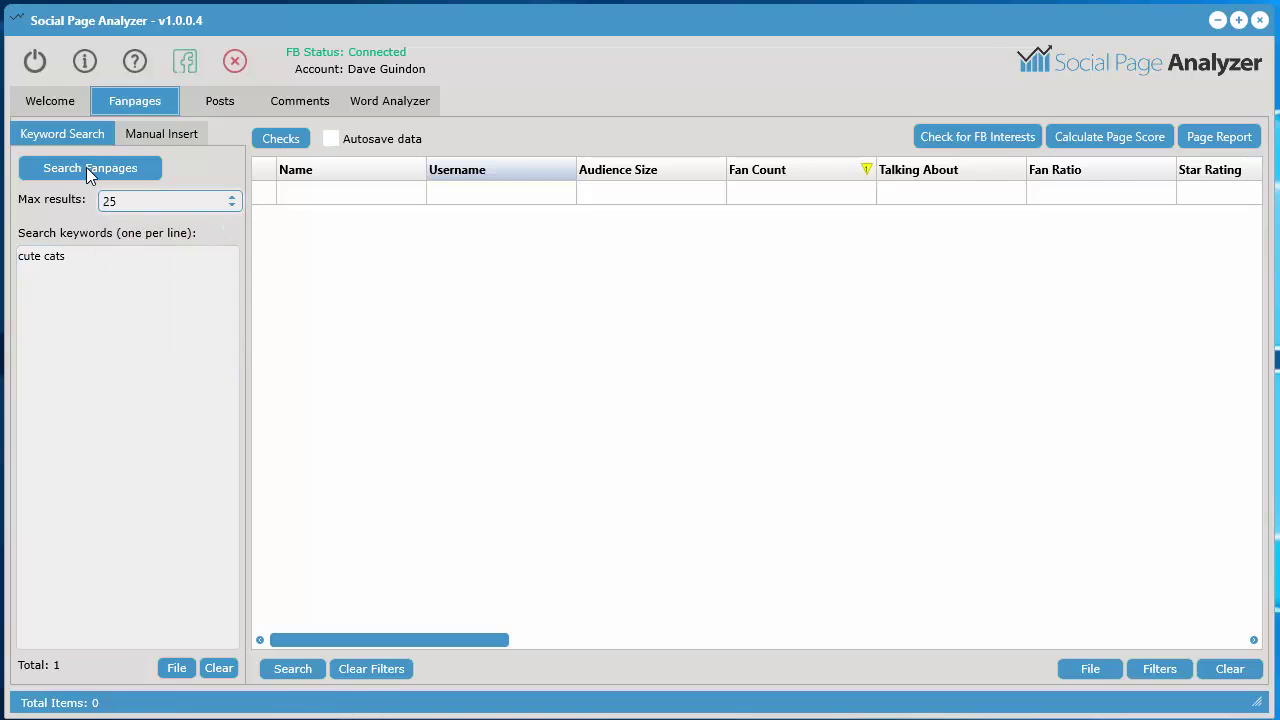
click(128, 167)
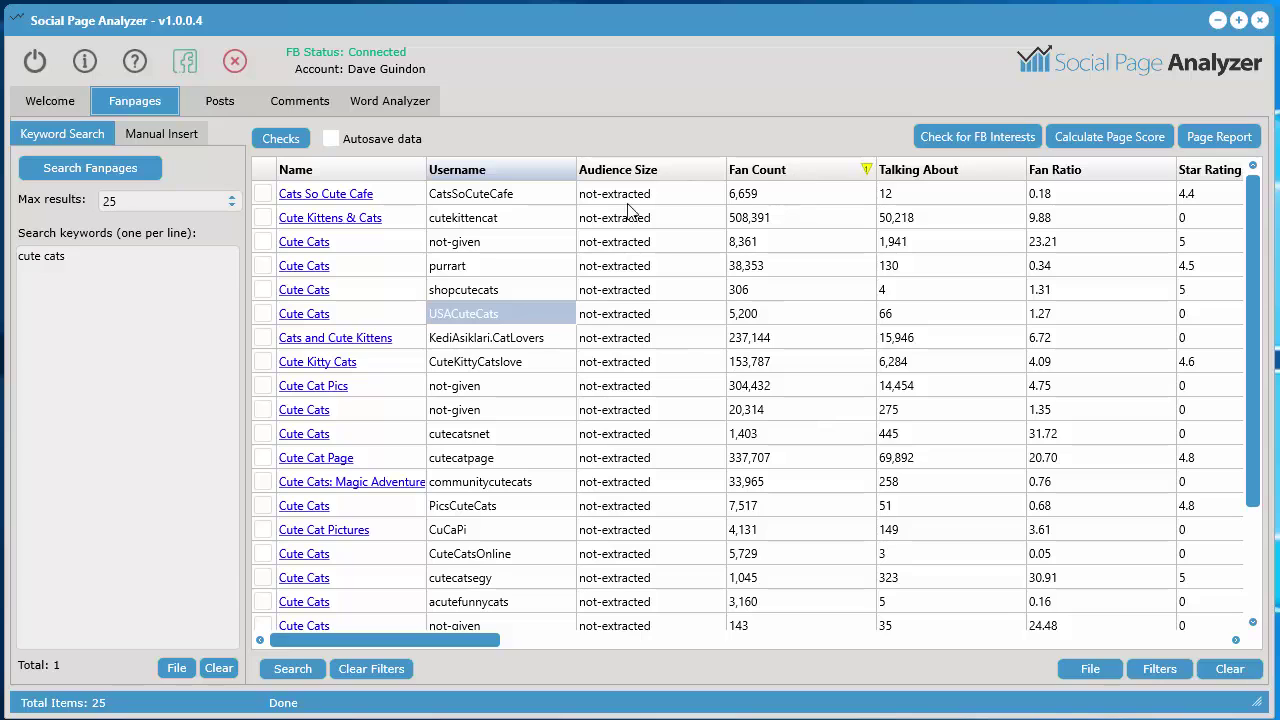
click(755, 172)
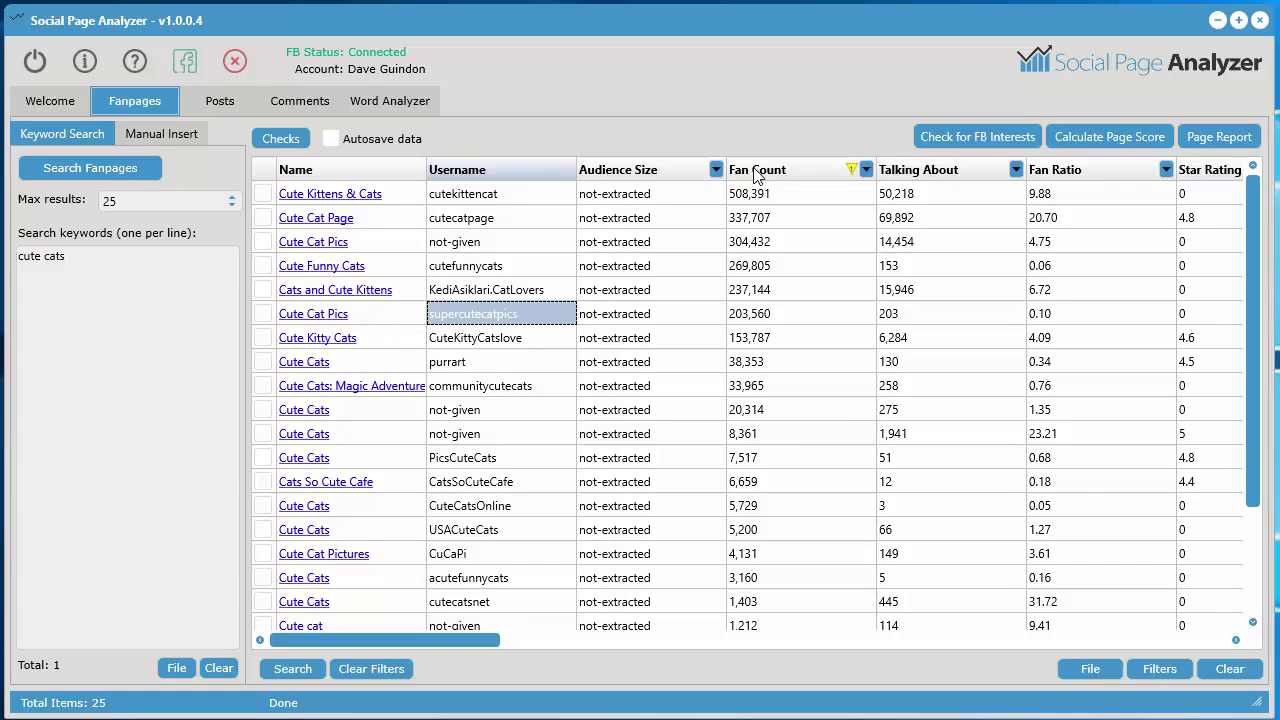
Step: Open the Cute Cats fanpage with username purrart and examine its posts, videos and their engagement
click(465, 363)
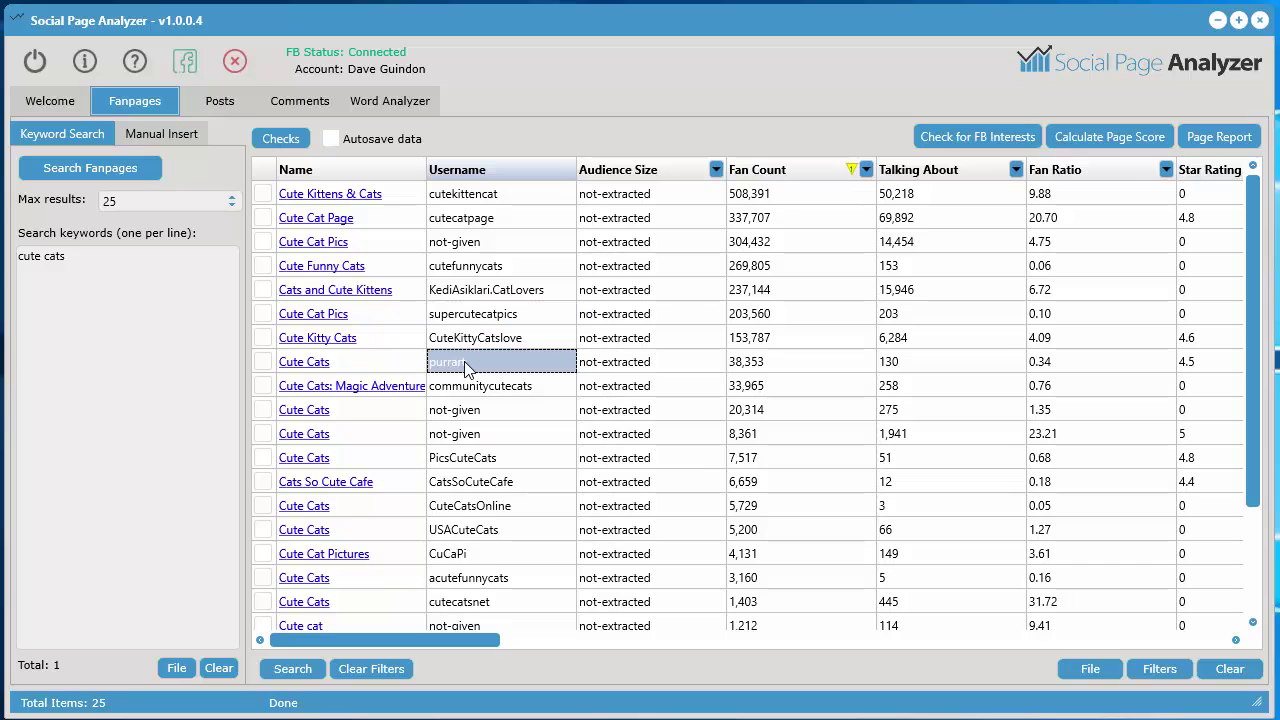
click(315, 364)
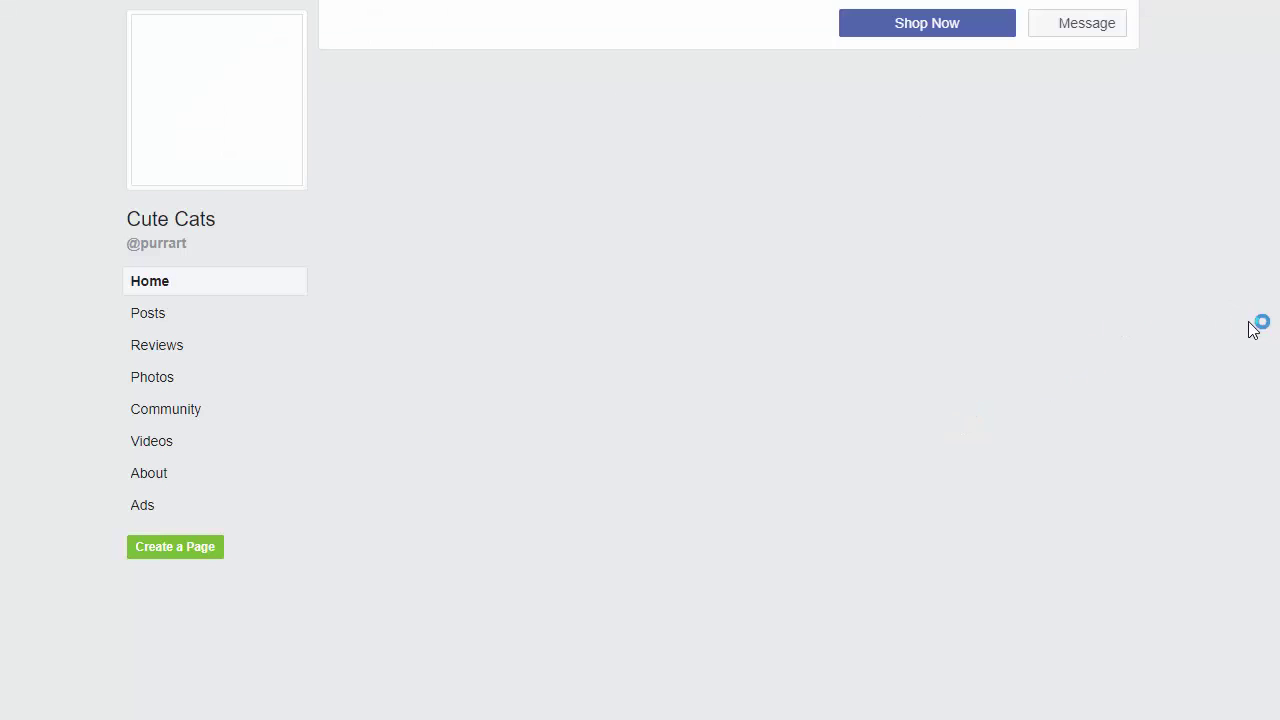
scroll(1211, 450, down, 4)
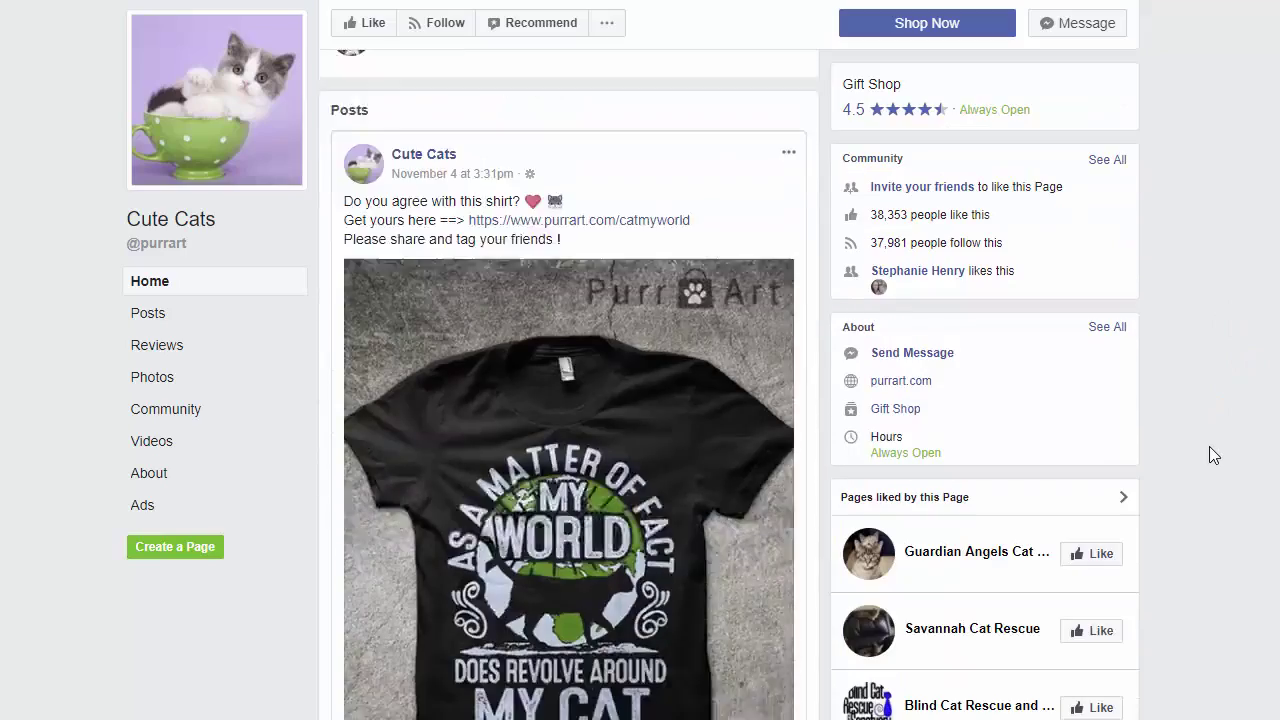
scroll(1209, 447, down, 10)
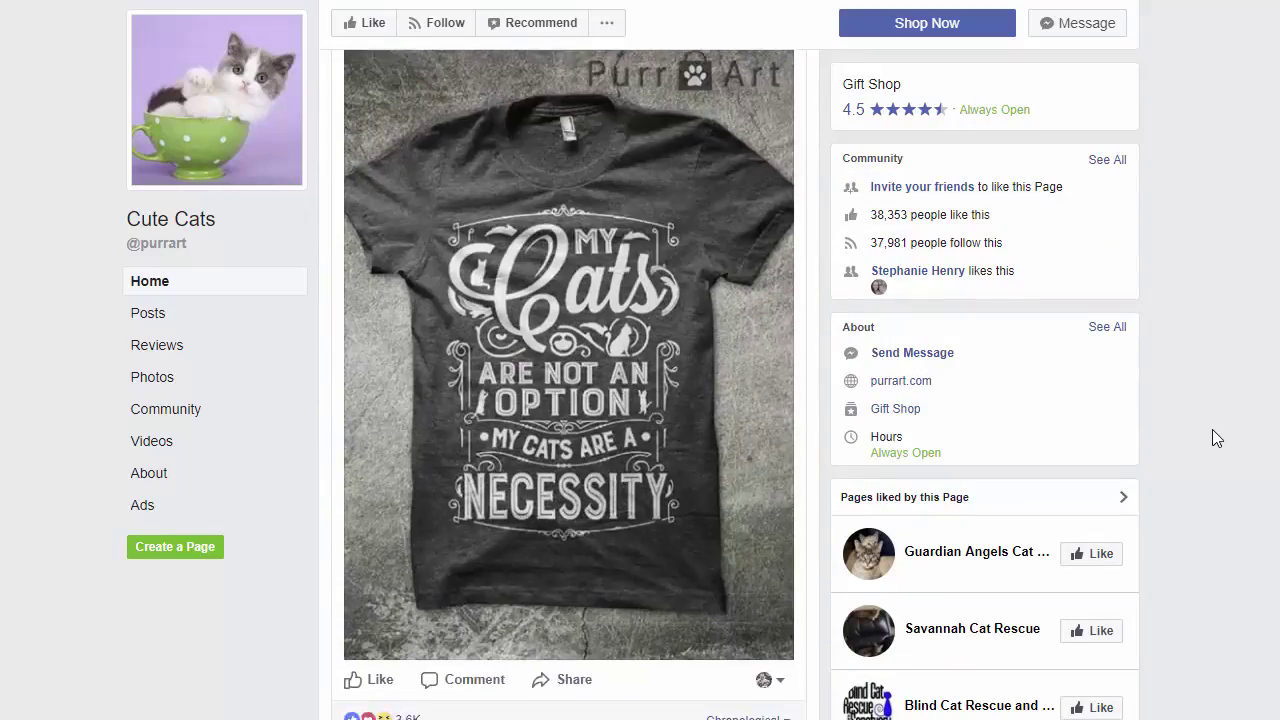
scroll(1217, 424, down, 12)
scroll(480, 595, down, 5)
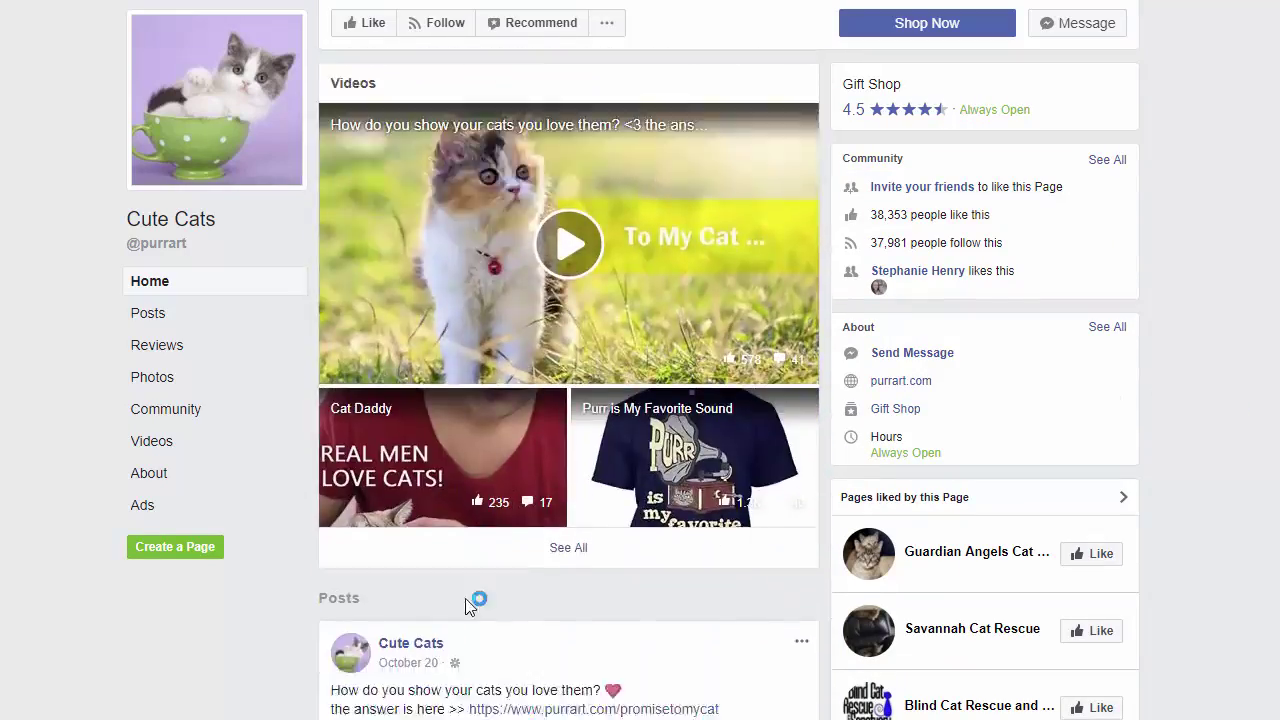
scroll(470, 605, down, 15)
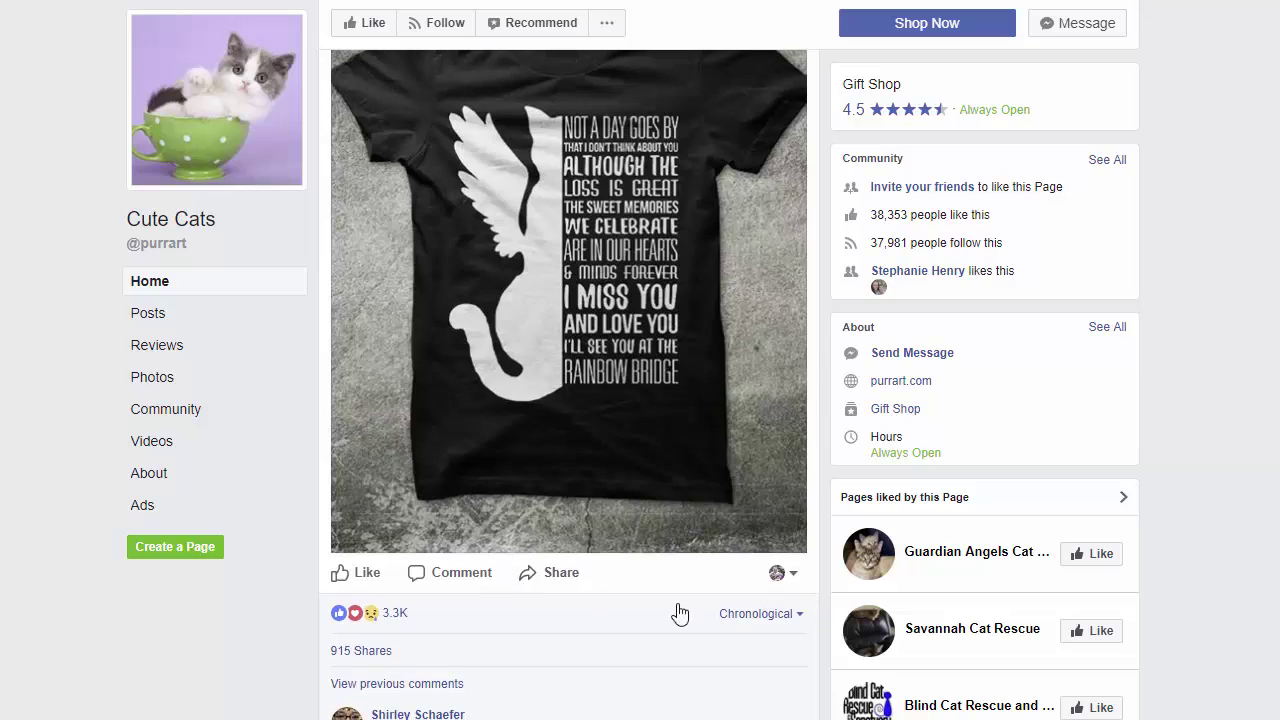
scroll(679, 612, up, 6)
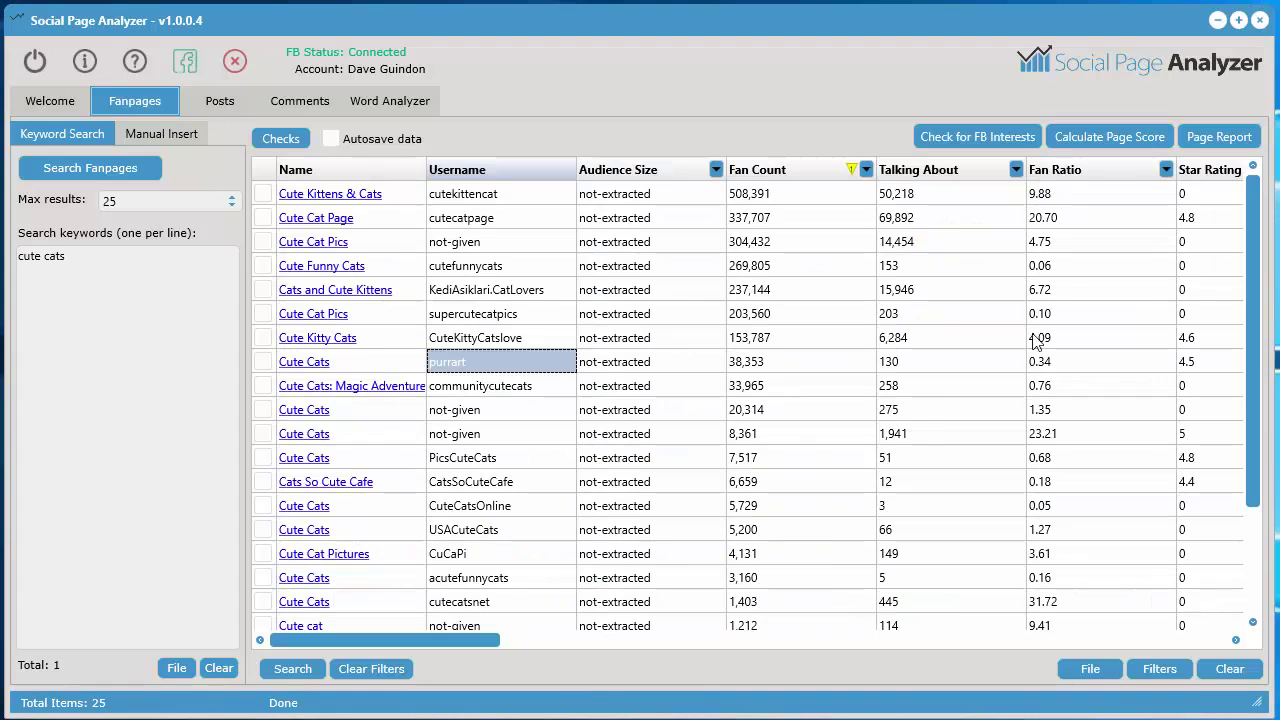
Step: Send only the purrart Cute Cats fanpage to the Posts tool and get its page posts with max results 1000
click(264, 362)
right_click(484, 364)
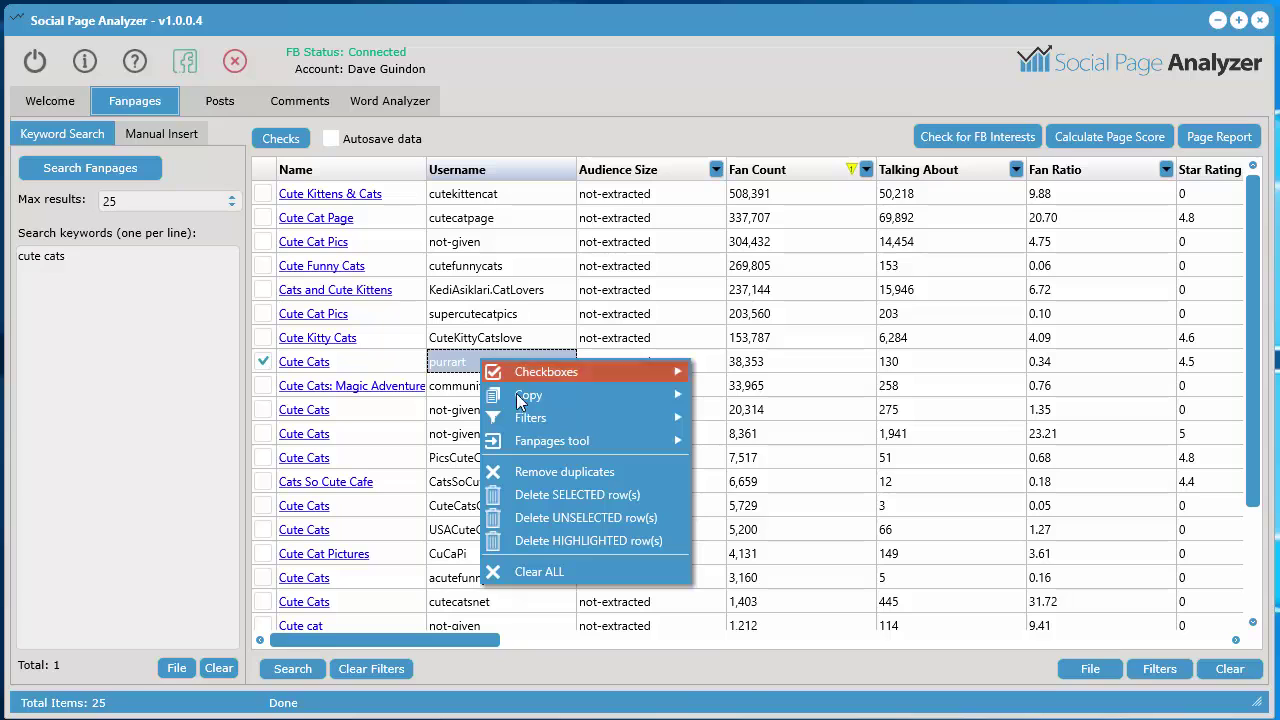
mouse_move(559, 441)
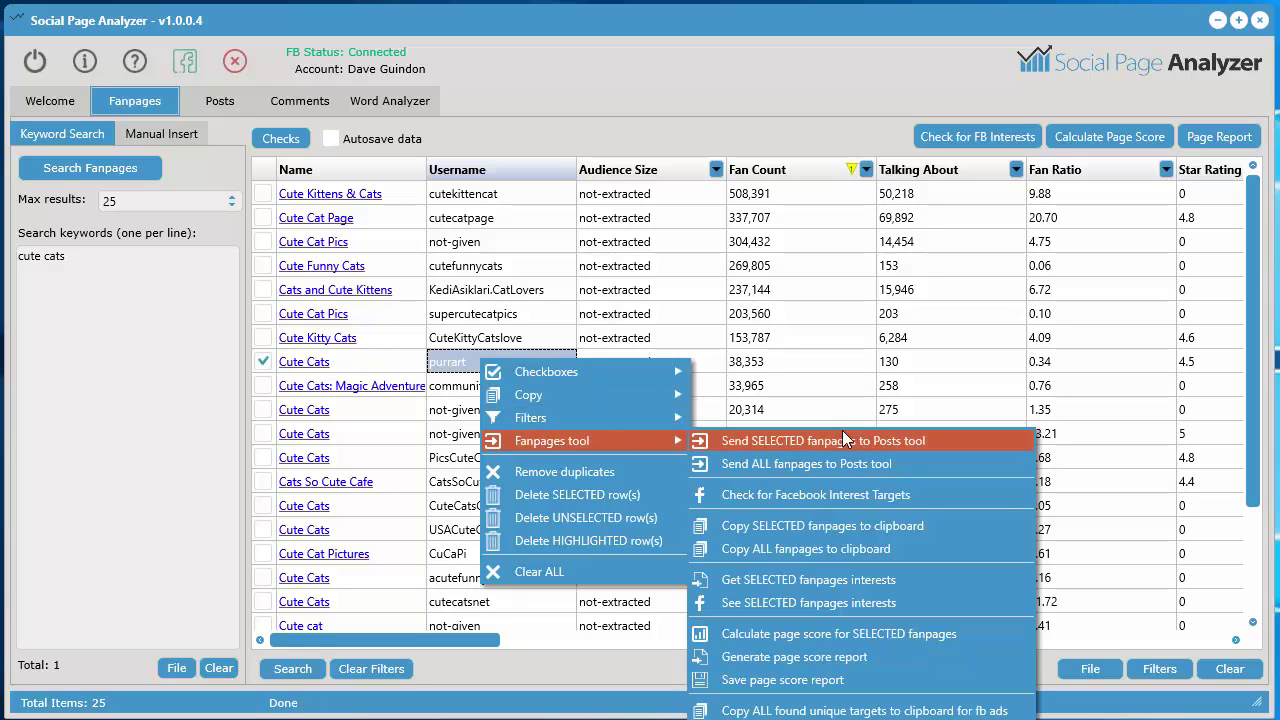
click(889, 440)
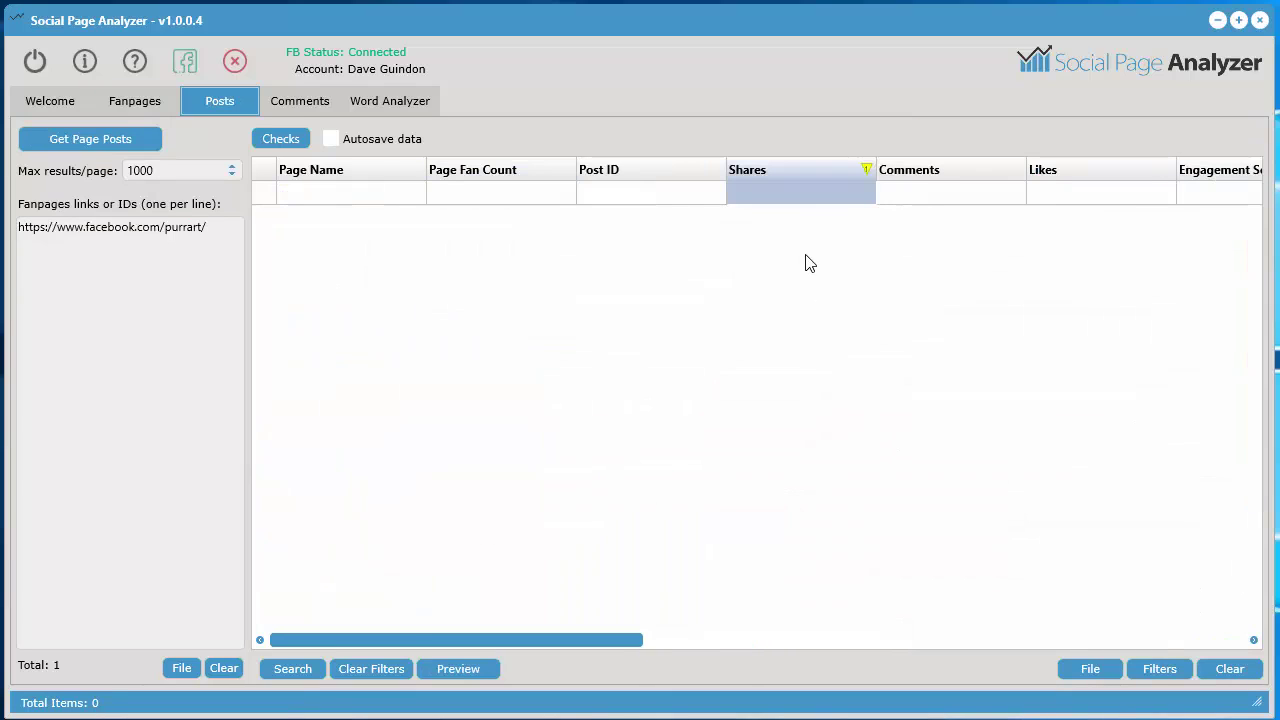
click(63, 139)
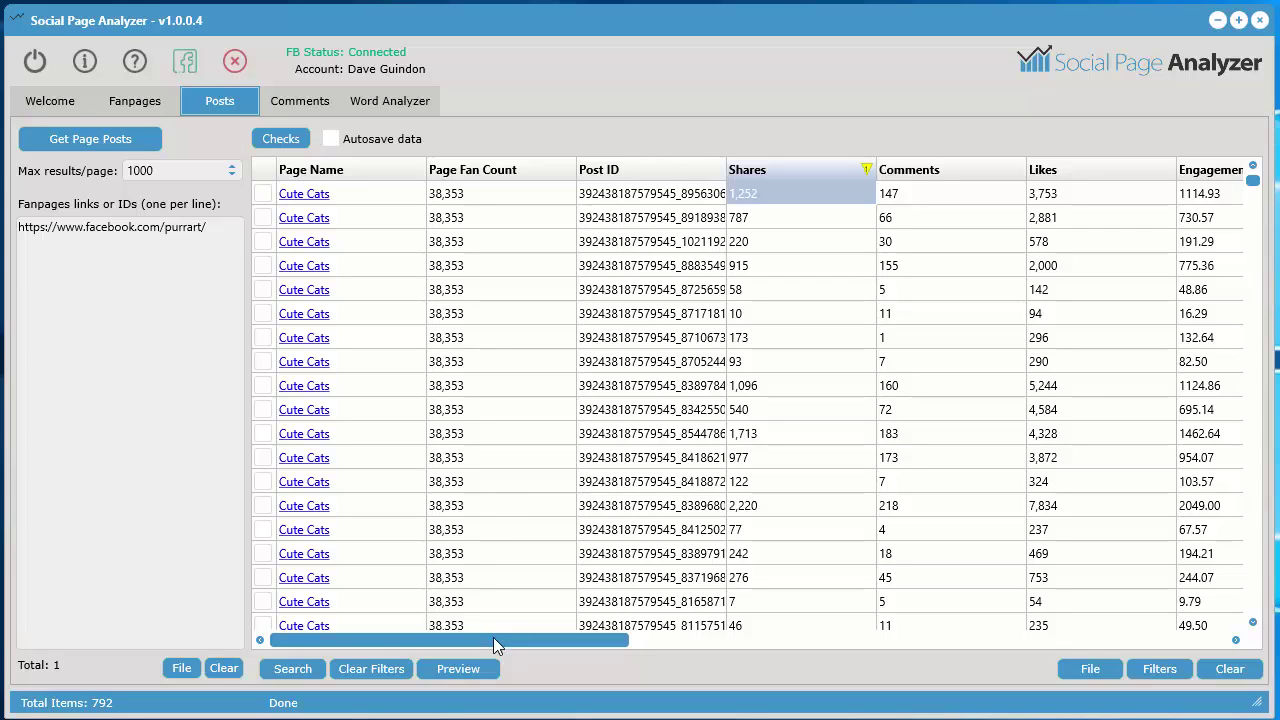
Step: Review the columns of the extracted Cute Cats posts and sort the posts by shares, largest first
drag(493, 637, 607, 631)
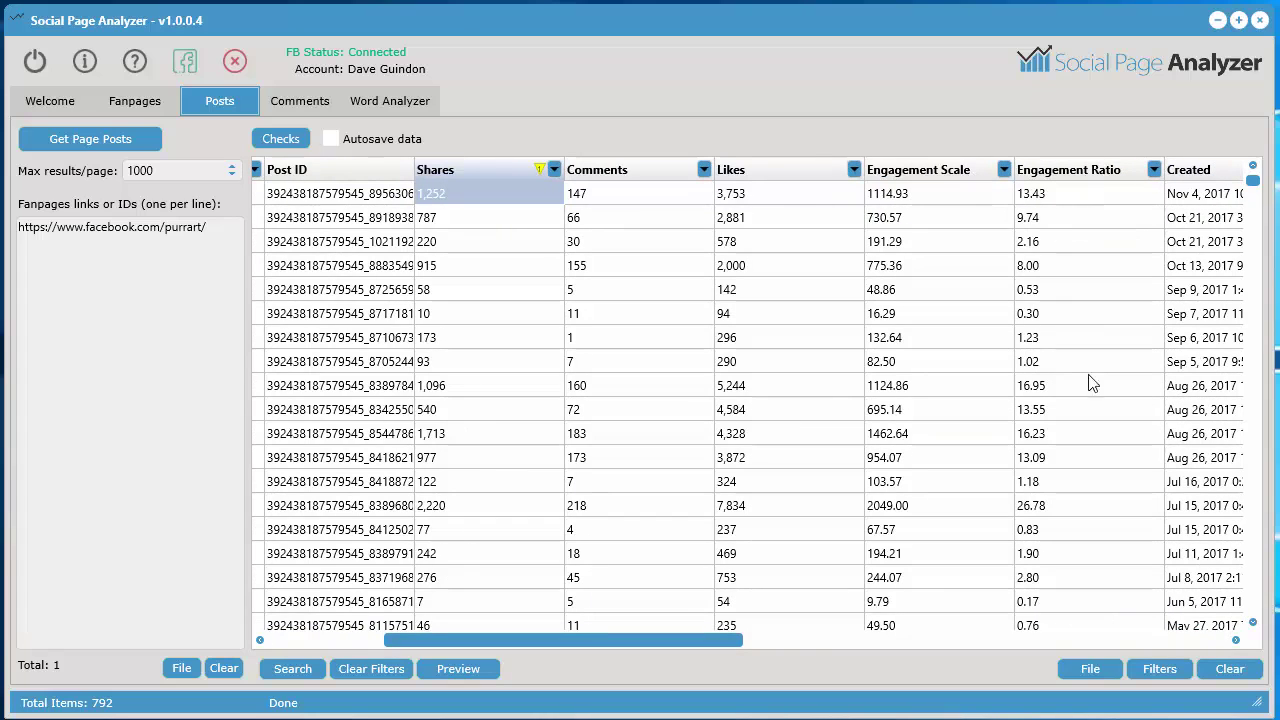
drag(728, 637, 1195, 600)
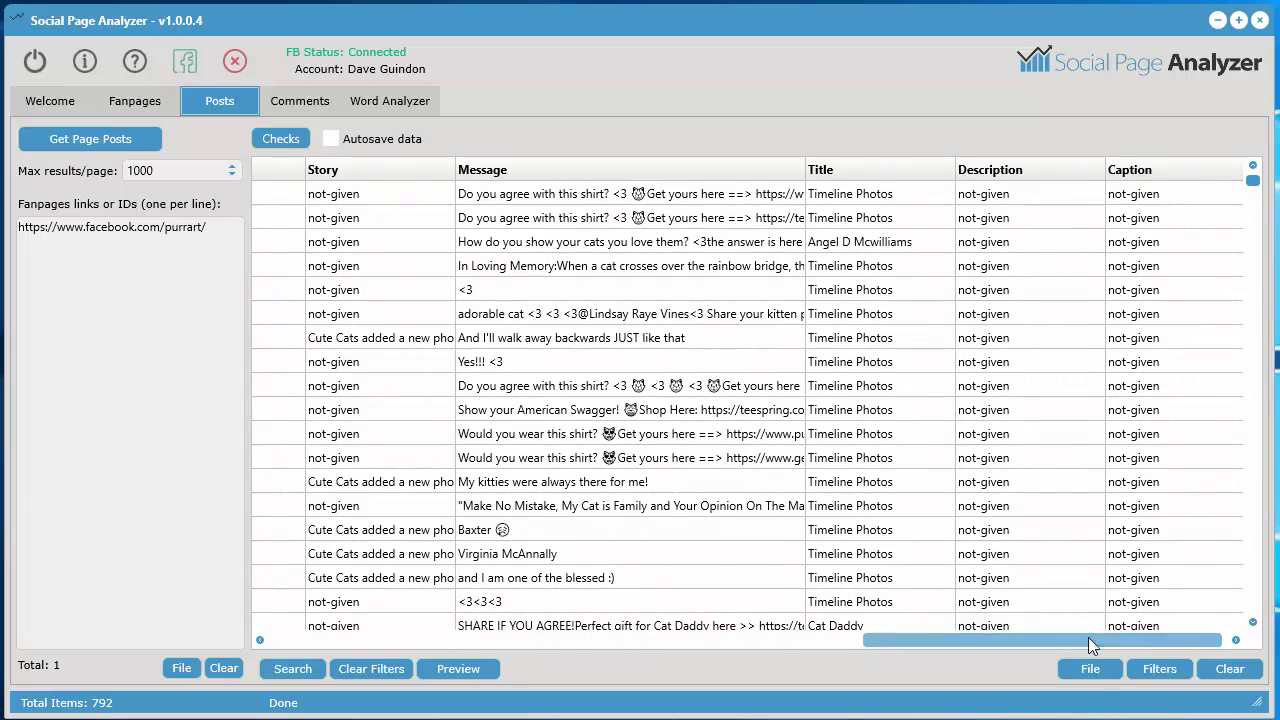
drag(1088, 637, 438, 601)
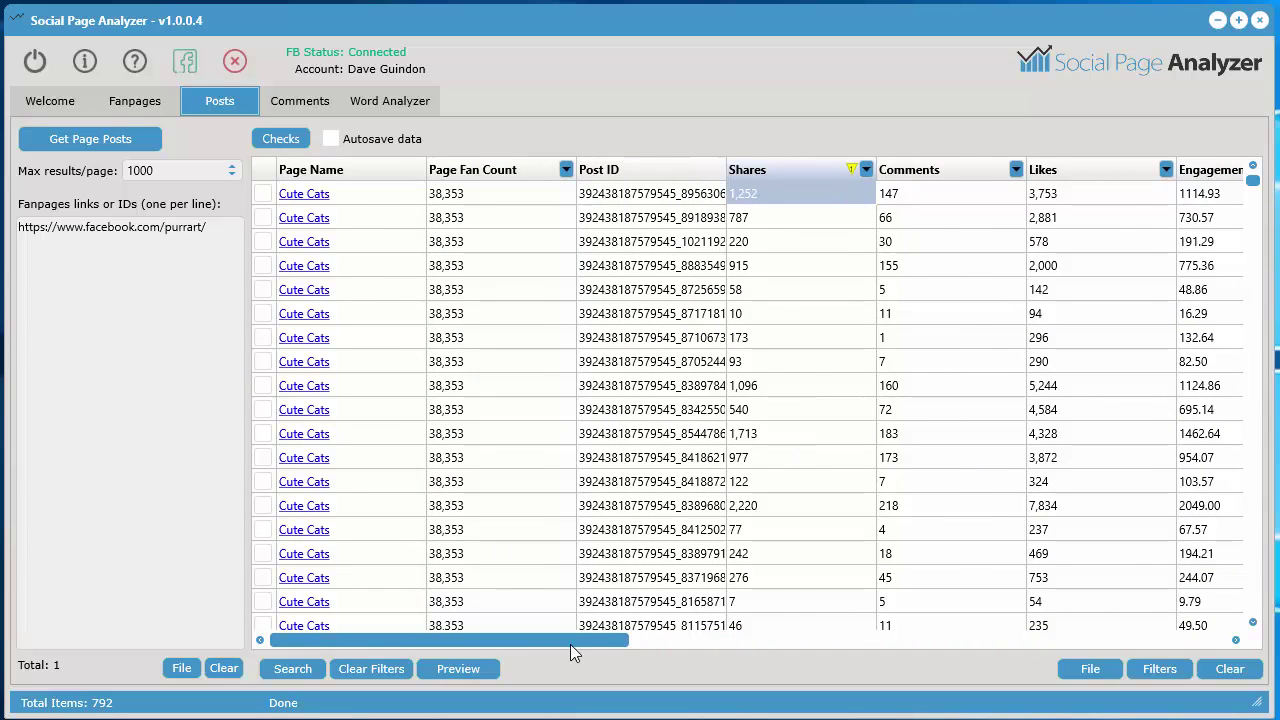
drag(571, 643, 595, 642)
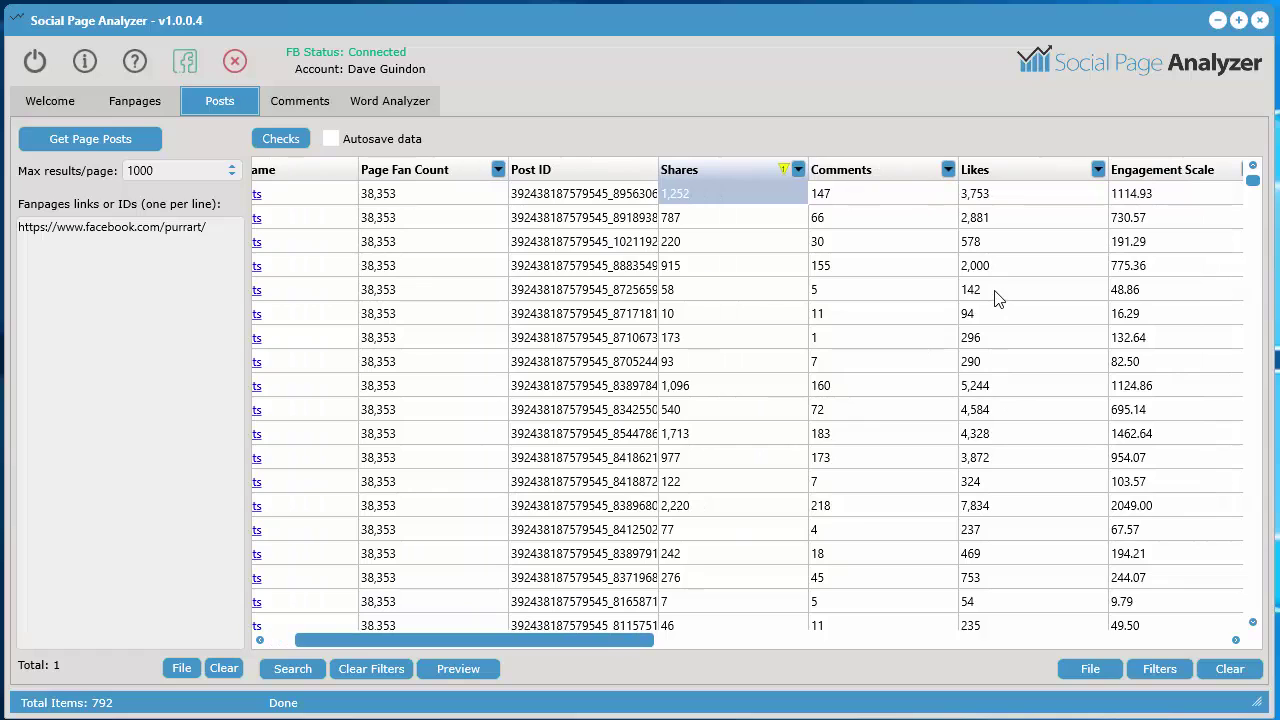
click(693, 175)
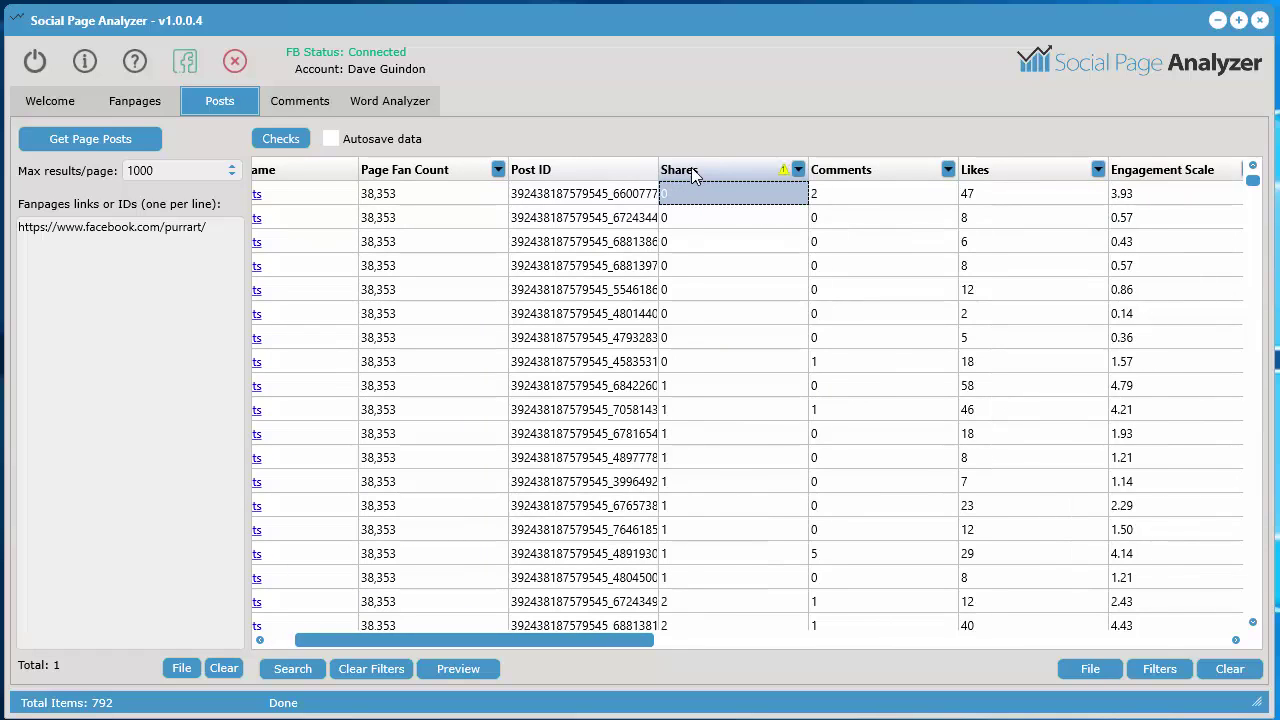
click(693, 175)
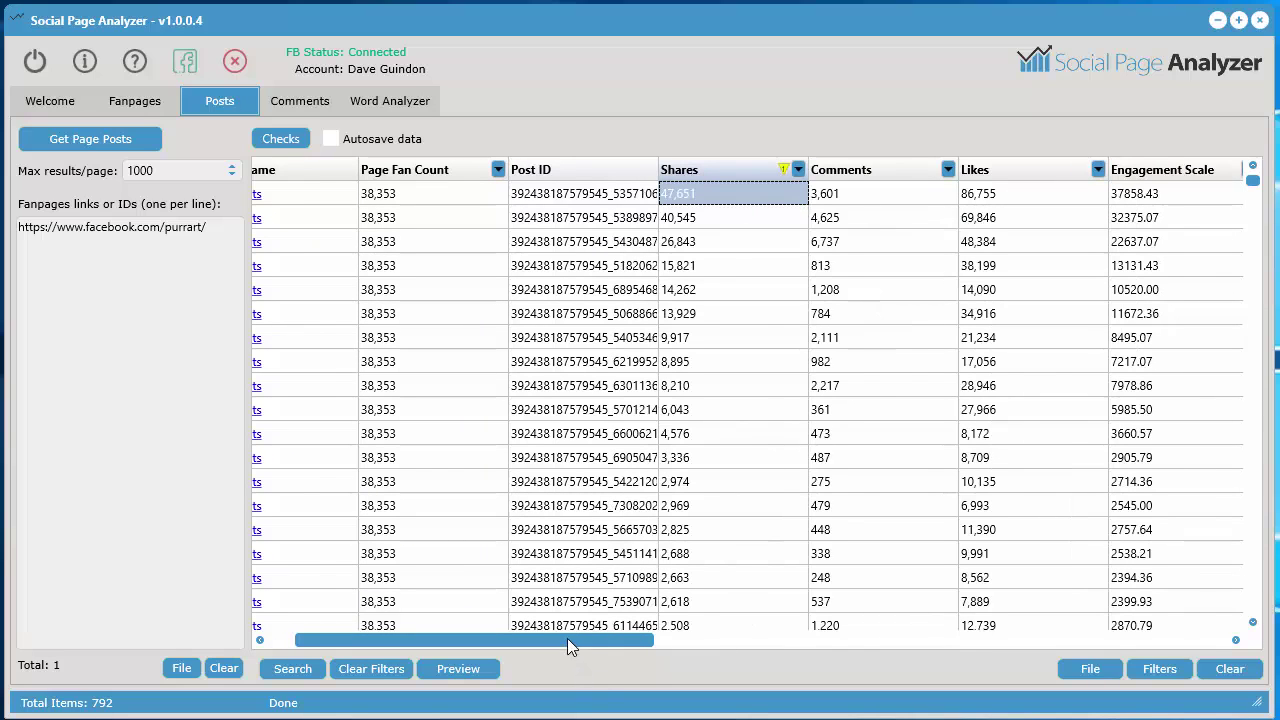
drag(567, 643, 614, 640)
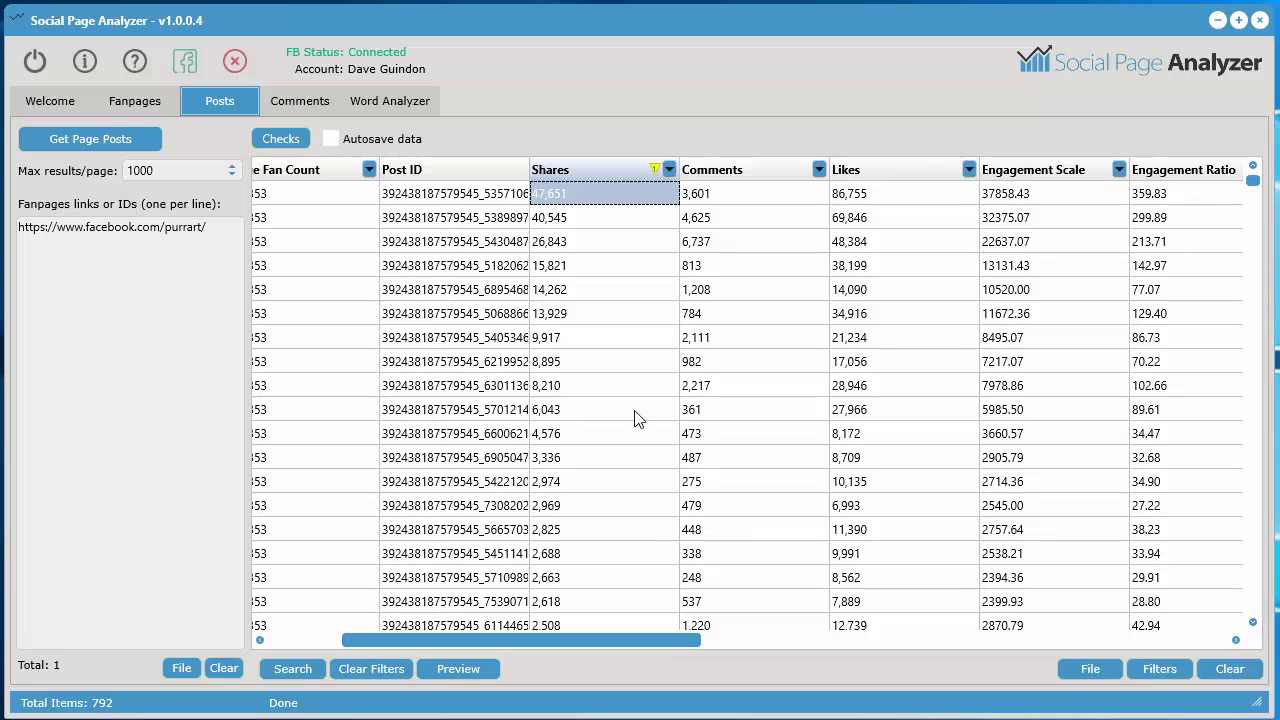
Step: Preview all extracted posts as a web page and look through their images, messages and engagement
click(470, 670)
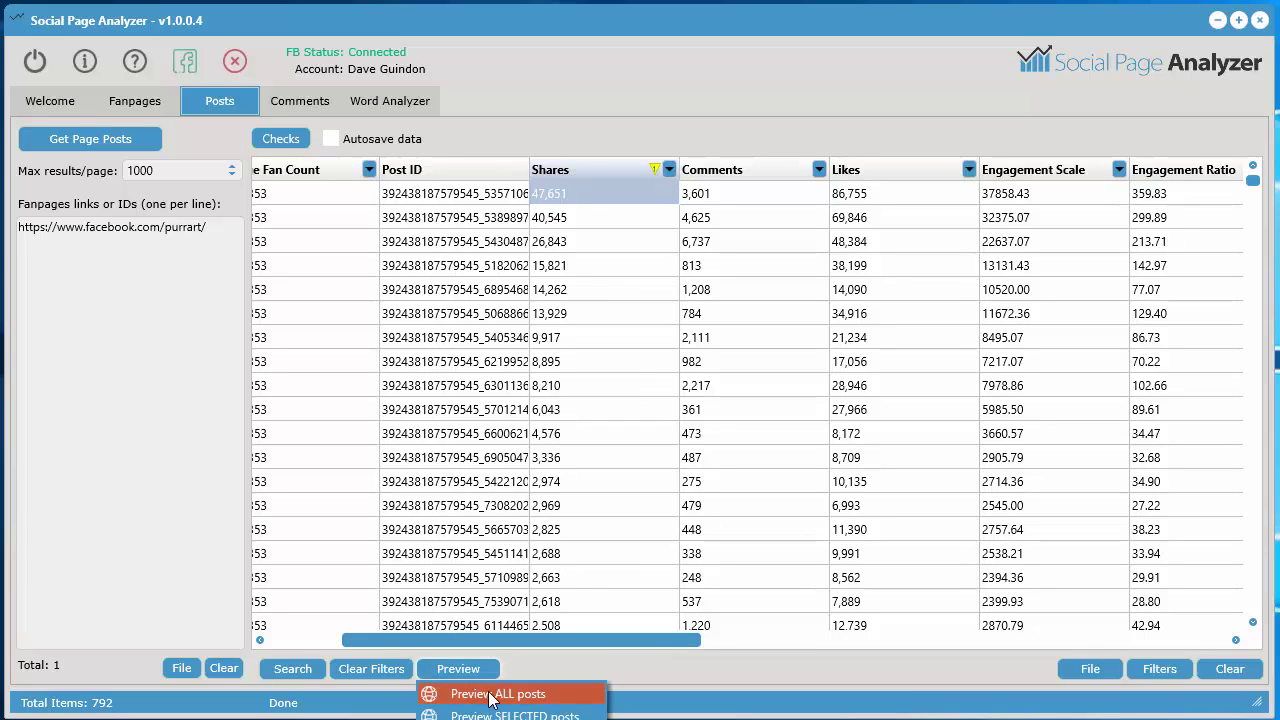
click(491, 694)
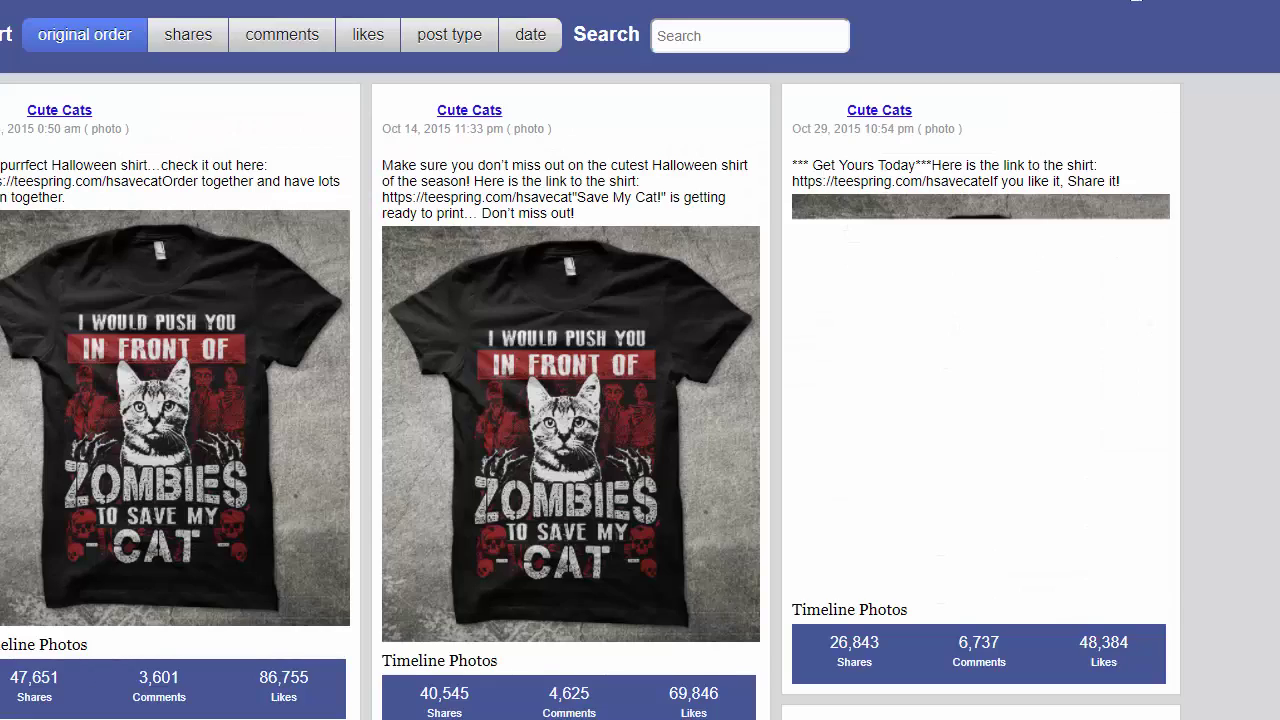
scroll(1258, 385, down, 4)
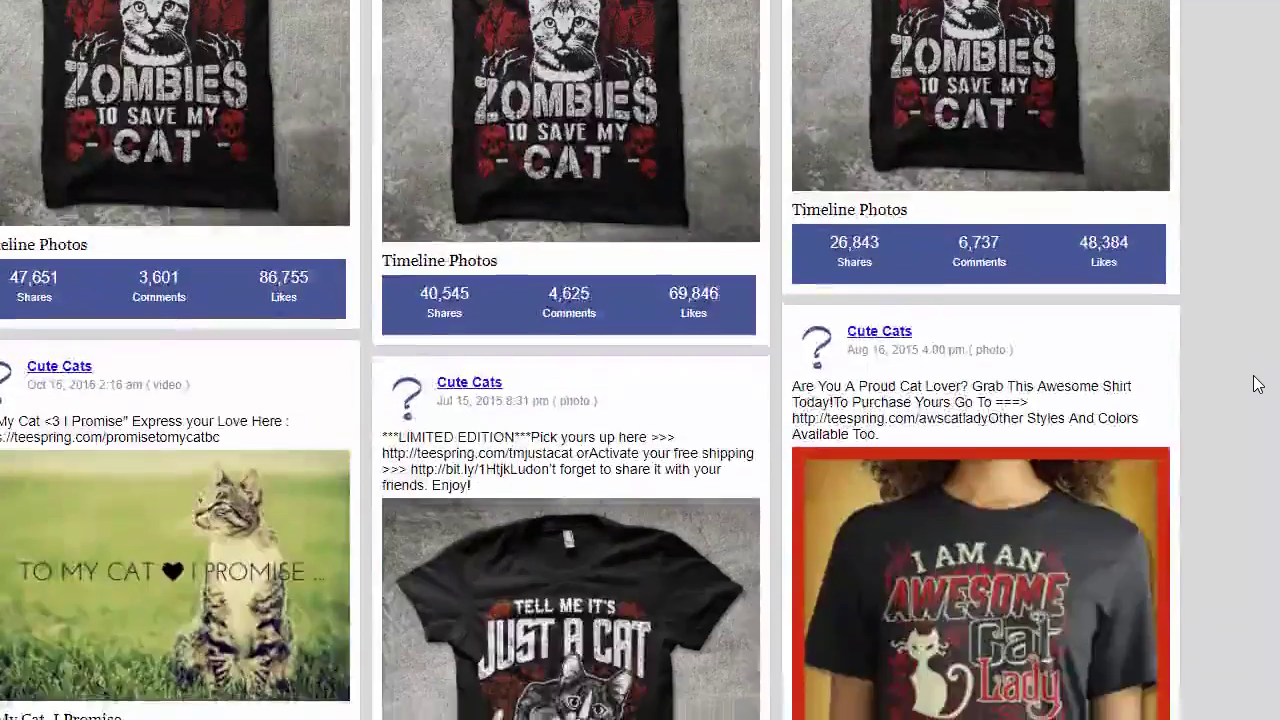
scroll(1258, 385, down, 15)
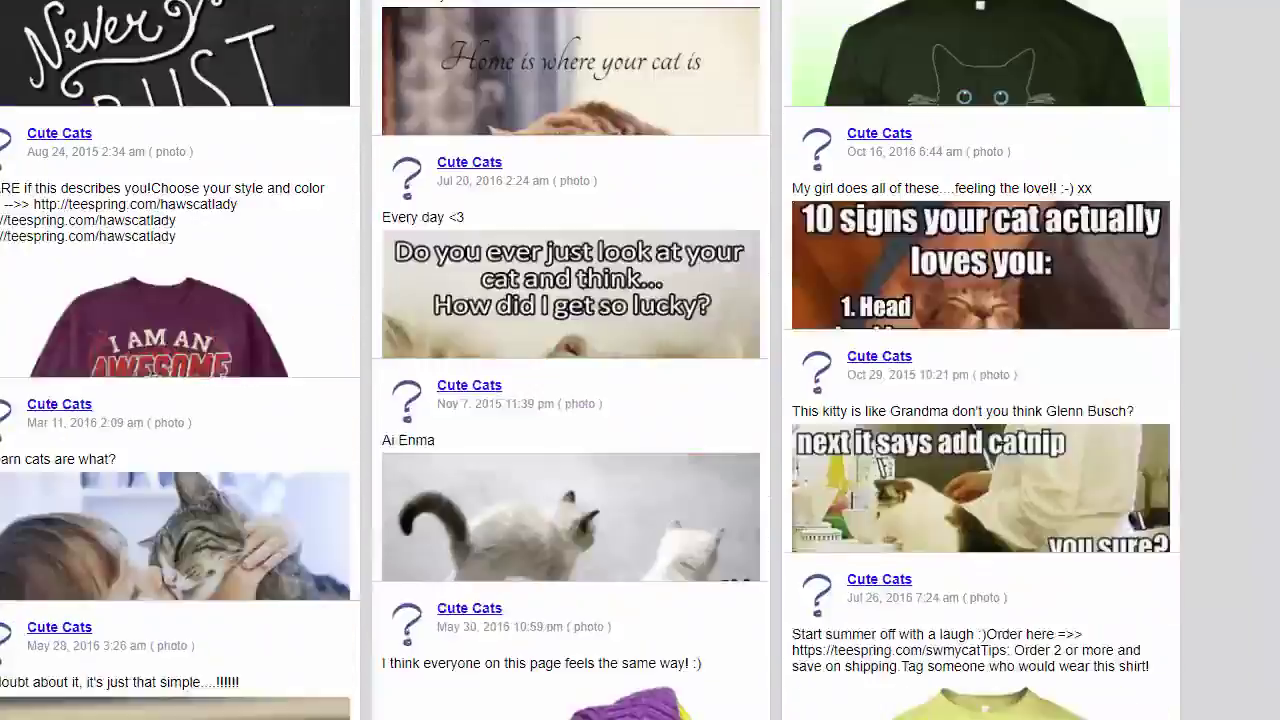
scroll(640, 360, down, 15)
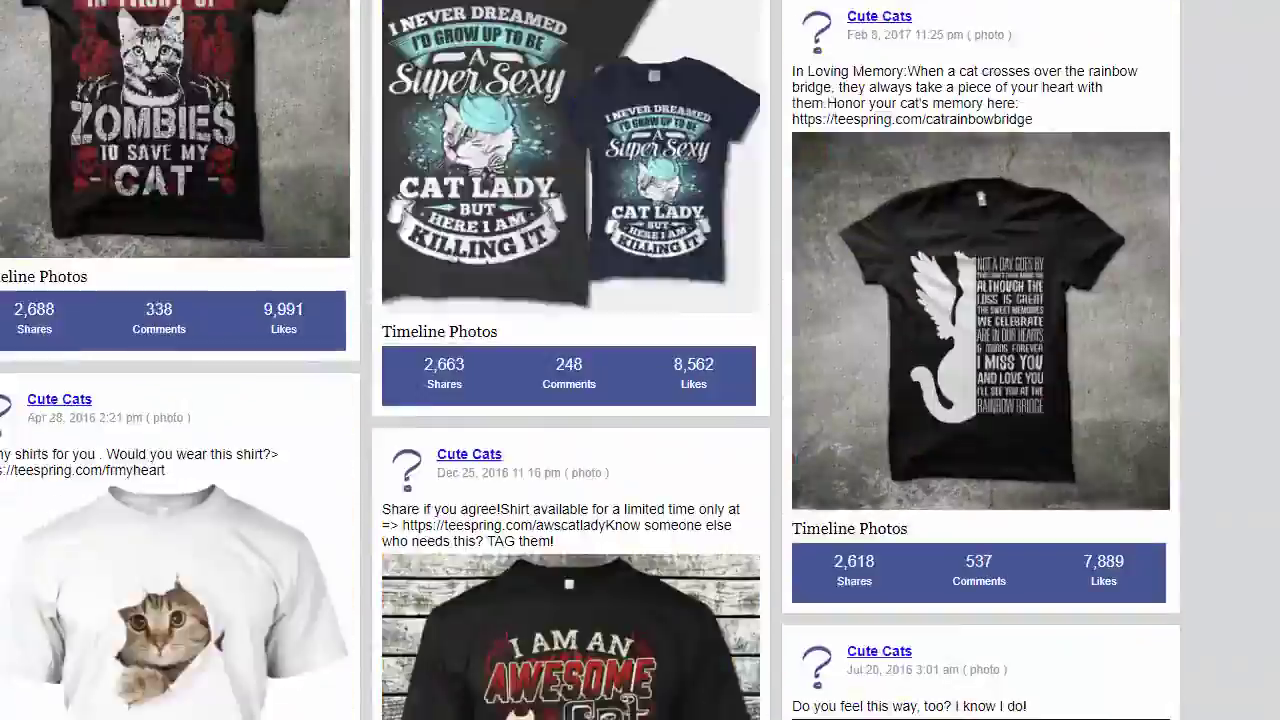
scroll(640, 360, up, 20)
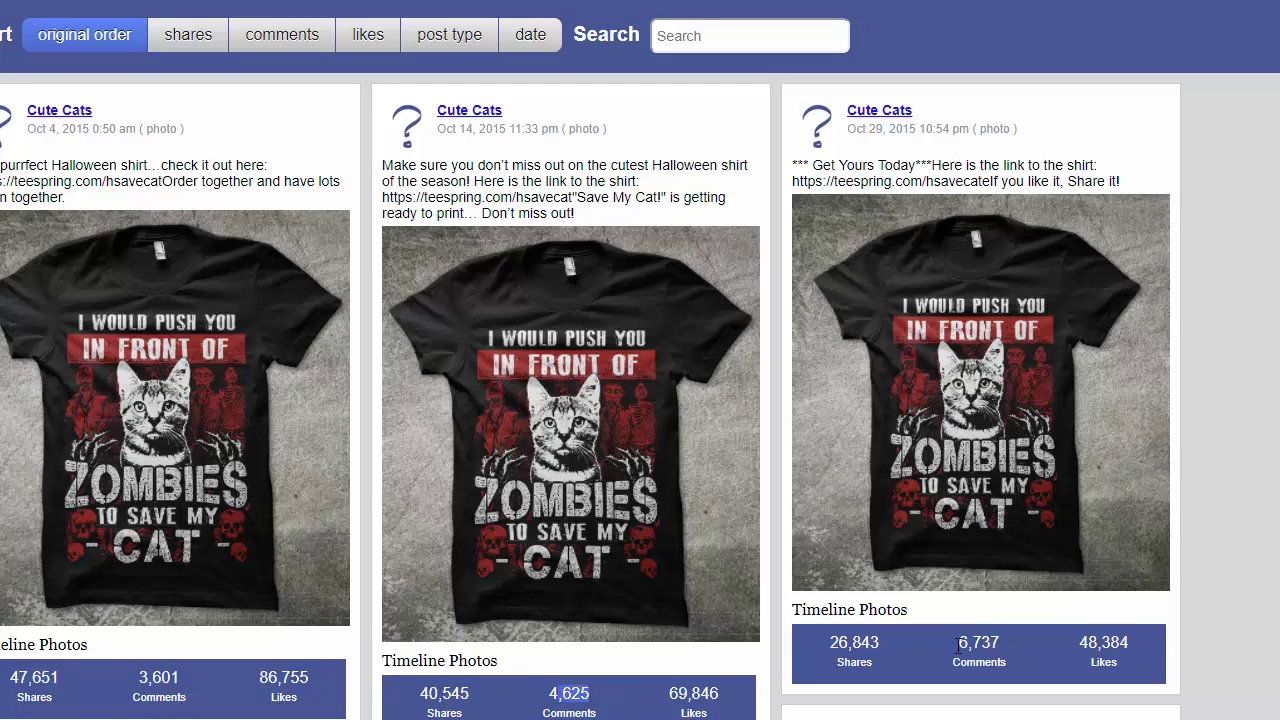
Step: Examine the top posts' comment figures and copy the link address of the zombie cat shirt post with 8,895 shares
drag(956, 642, 1004, 653)
scroll(1205, 446, down, 12)
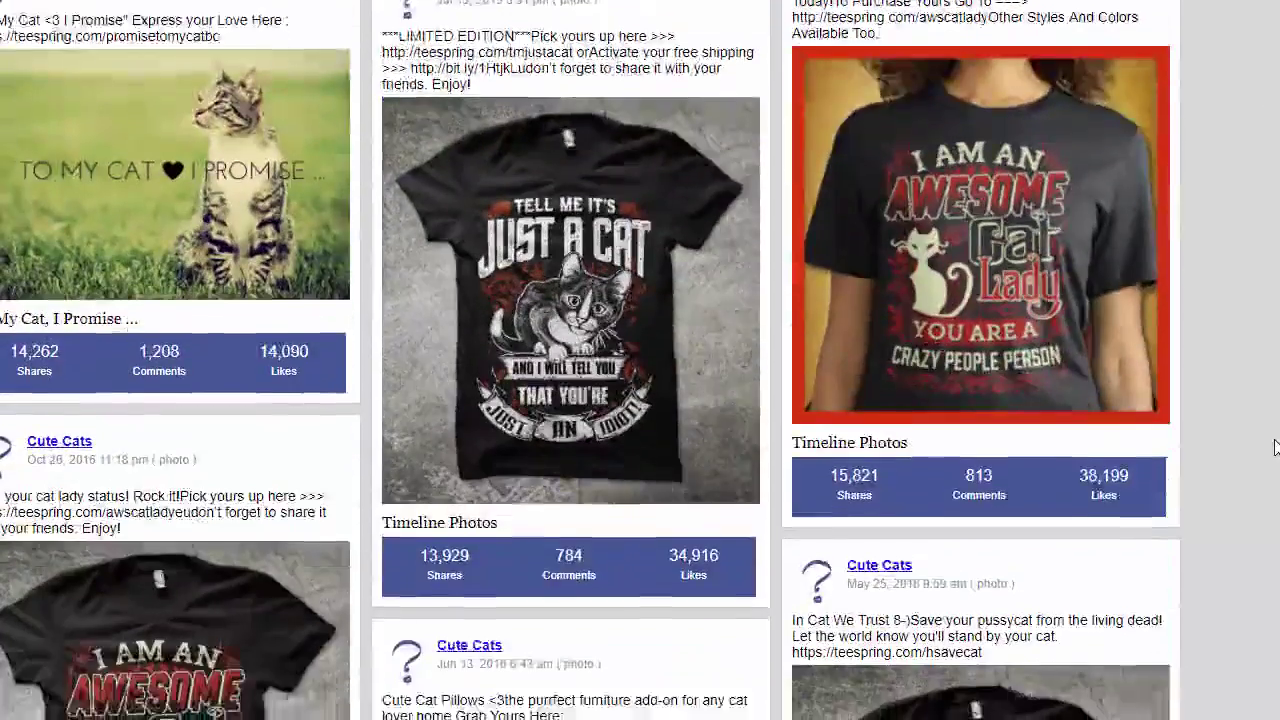
scroll(1275, 446, down, 2)
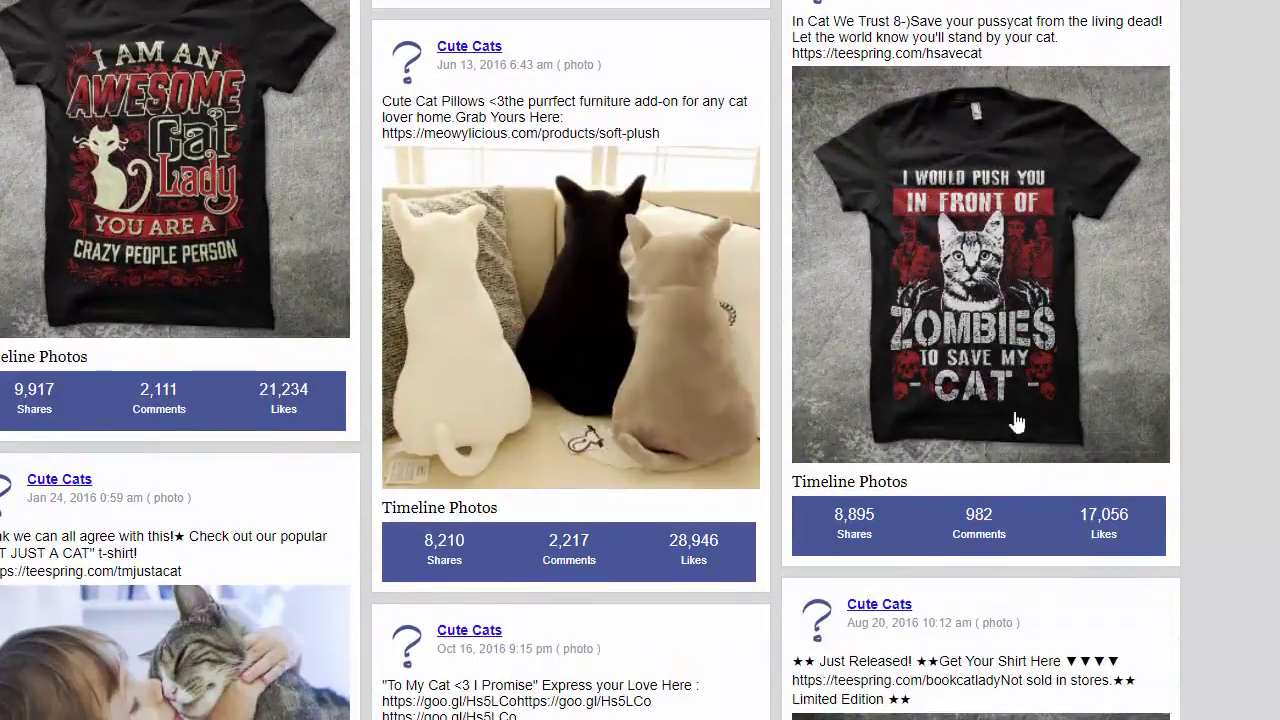
double_click(980, 516)
right_click(932, 214)
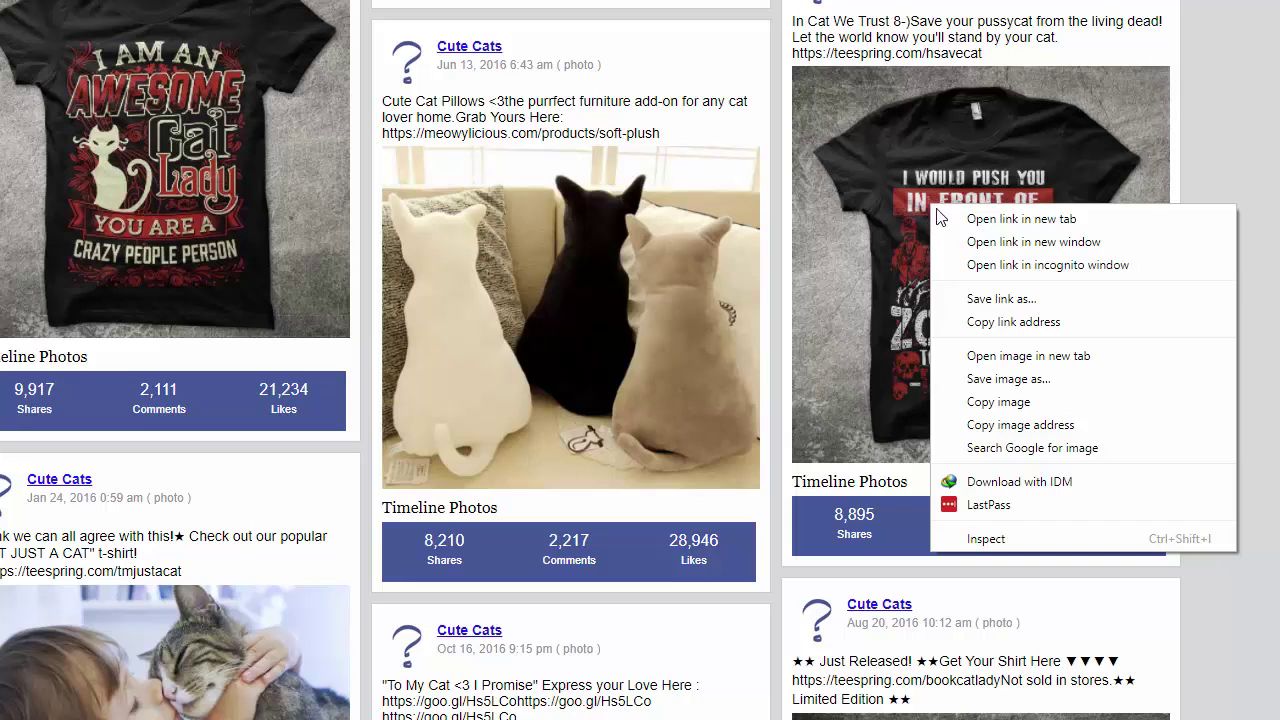
click(1016, 322)
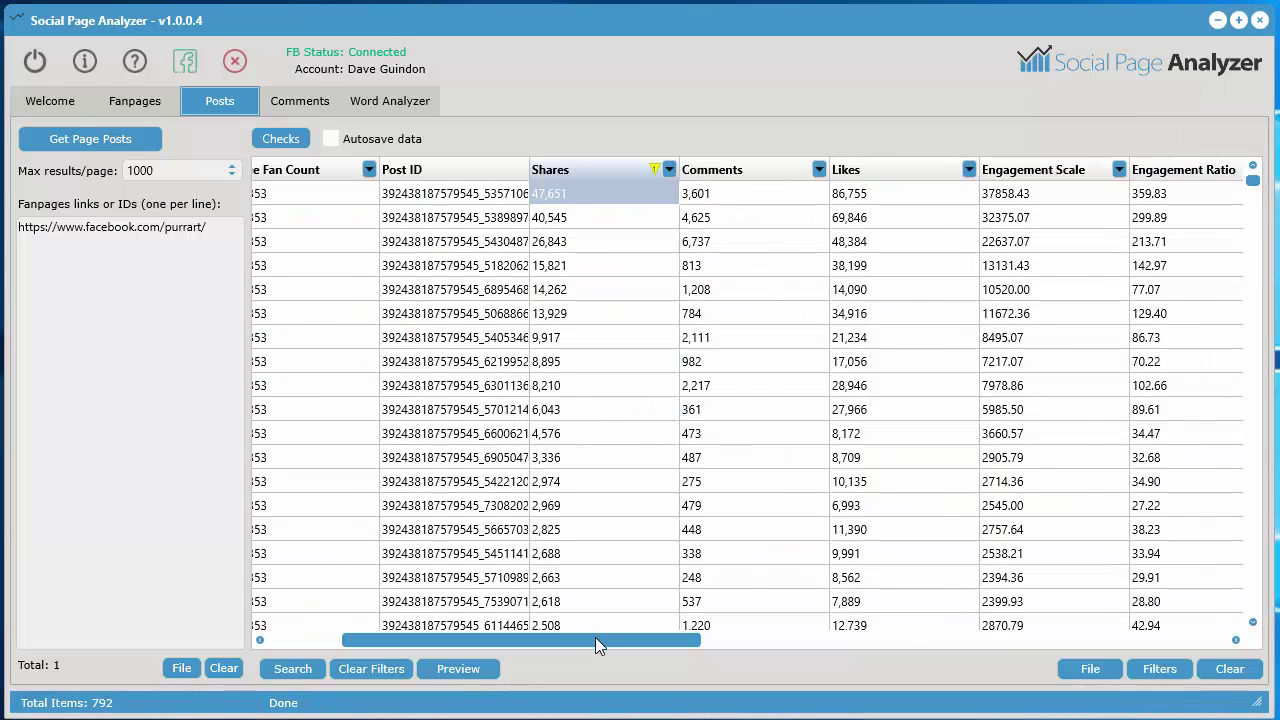
Step: Paste the copied post link into the Comments tool and get all its comments, including replies, sorted by newest
drag(595, 637, 414, 335)
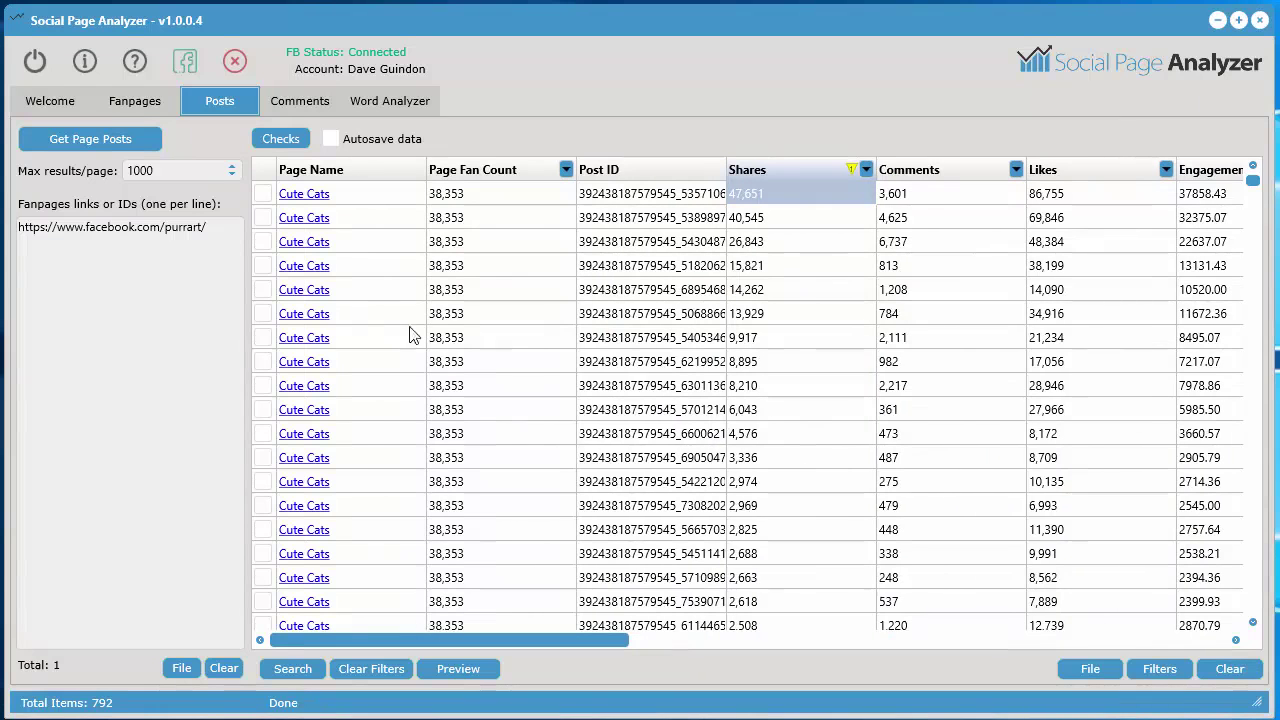
click(284, 103)
right_click(55, 333)
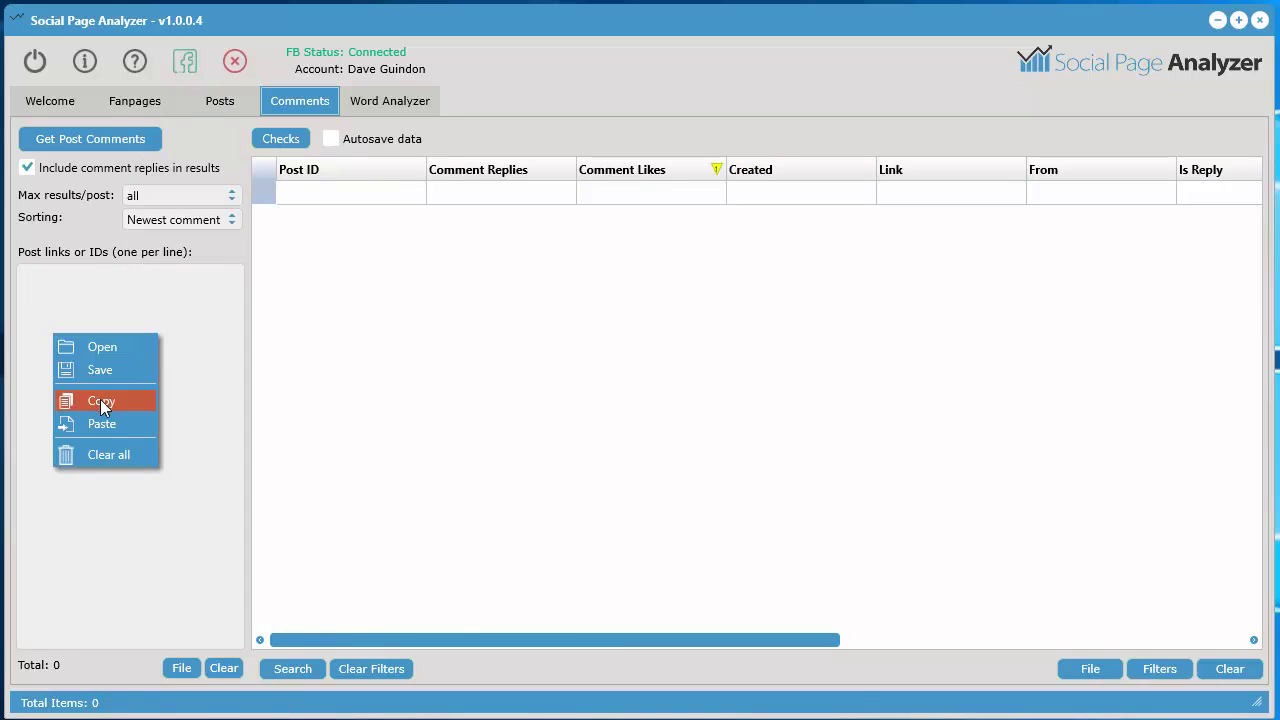
click(100, 424)
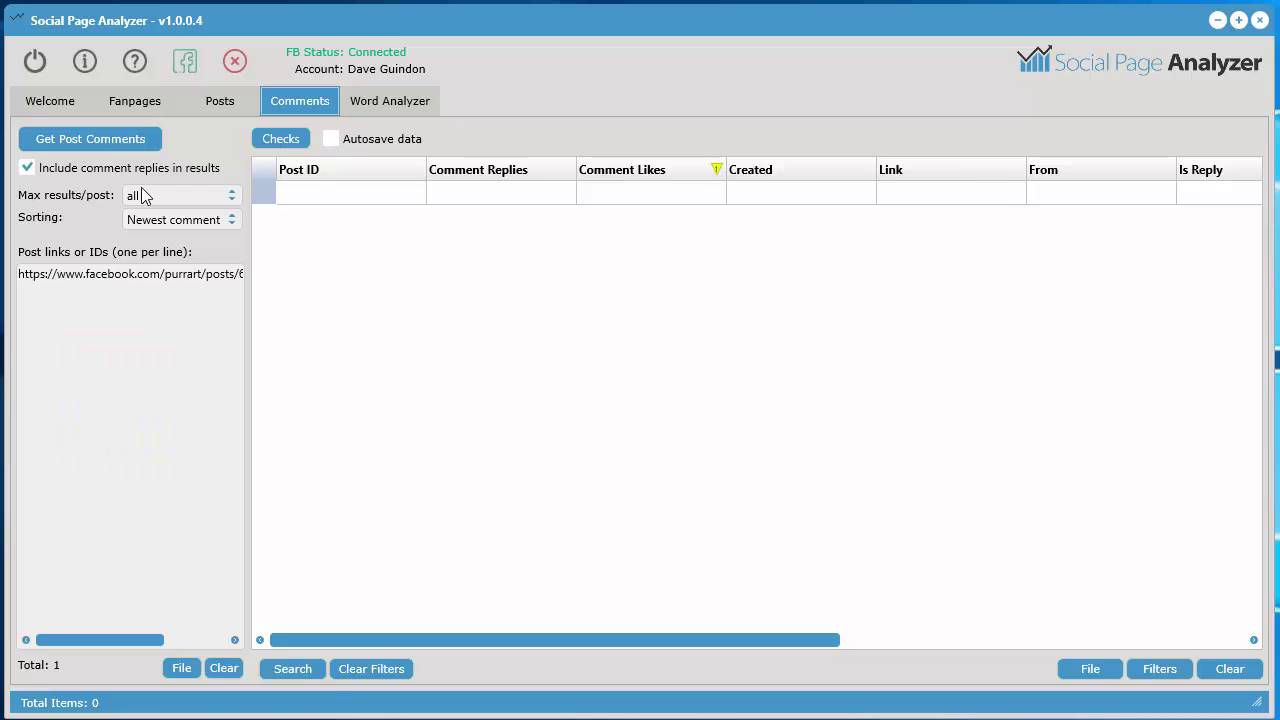
click(89, 144)
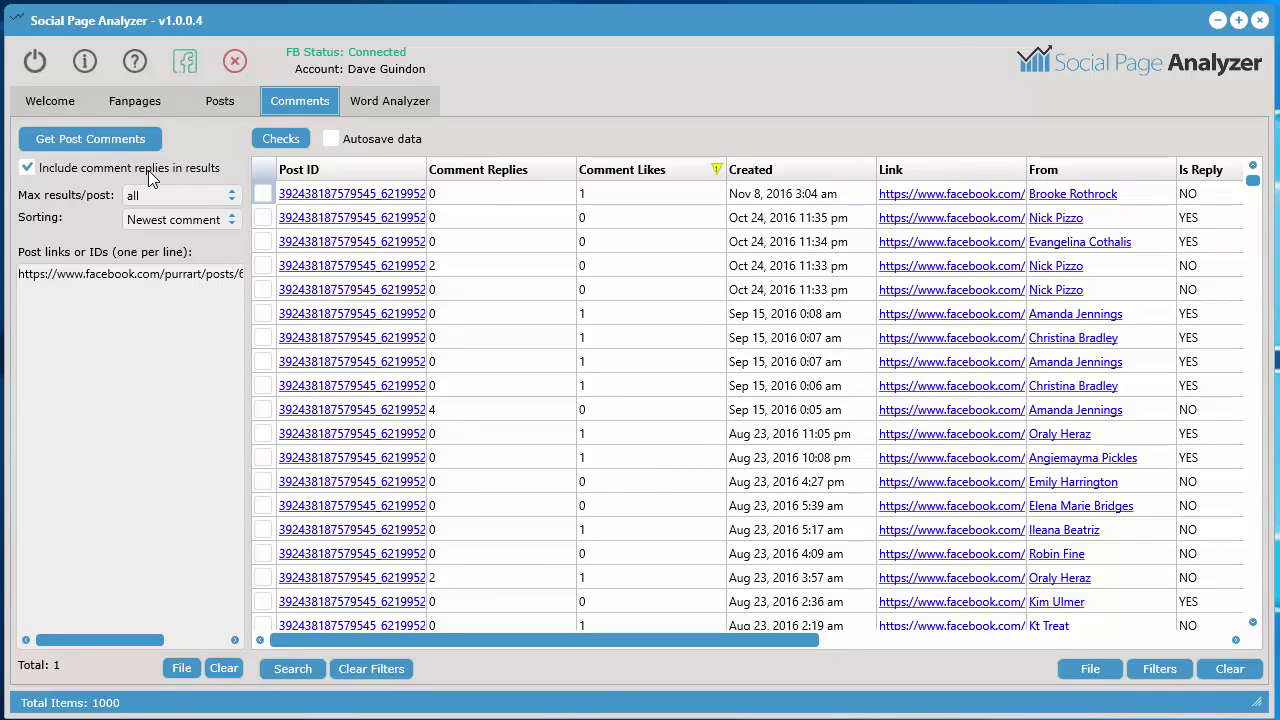
Step: Examine the extracted comments' authors, reply status and messages, and open the link of one comment
drag(725, 638, 1041, 637)
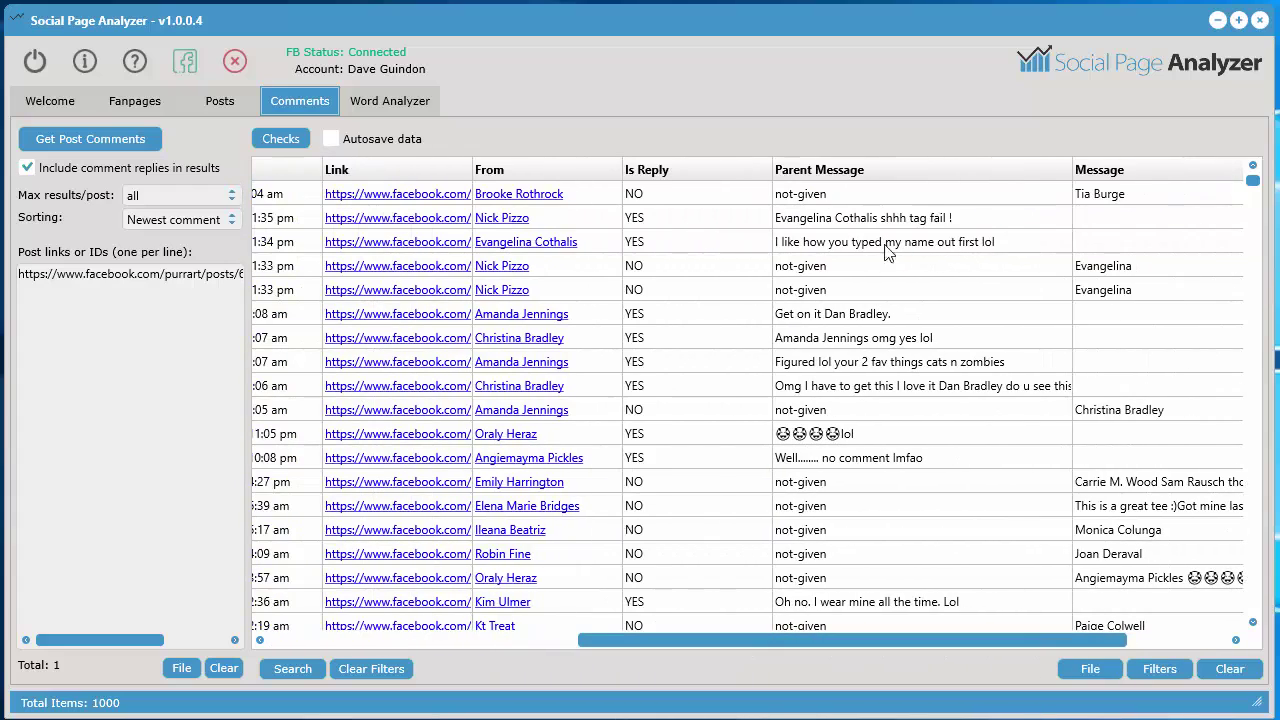
drag(756, 637, 578, 640)
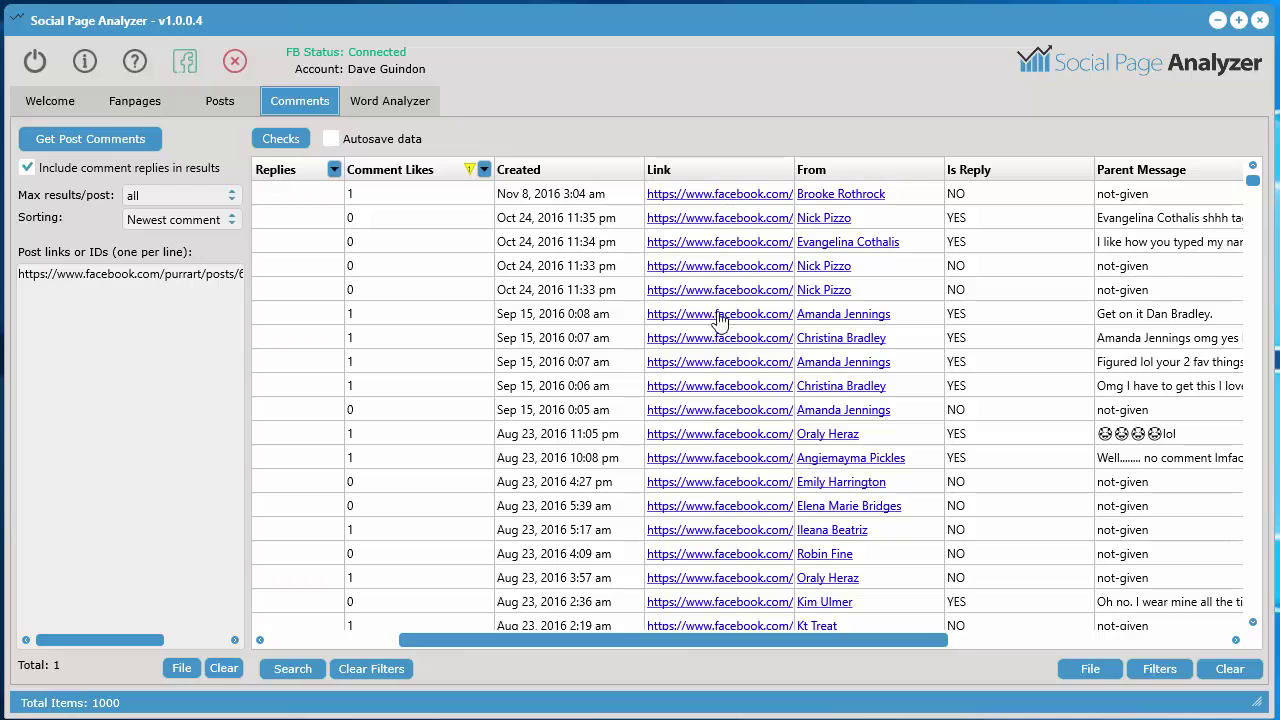
click(717, 316)
Step: Generate Word Analyzer stats for the comment messages, using 3 words, minimum occurrences 2 and stop words enabled
click(398, 107)
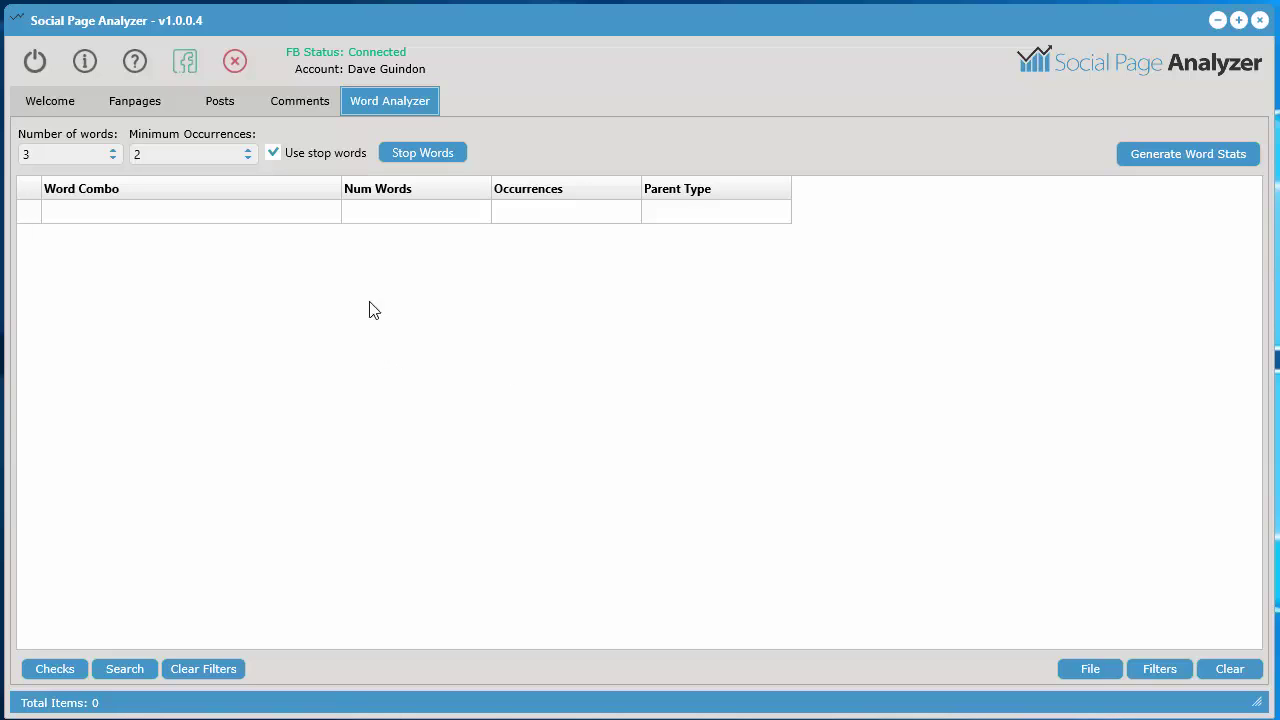
click(211, 105)
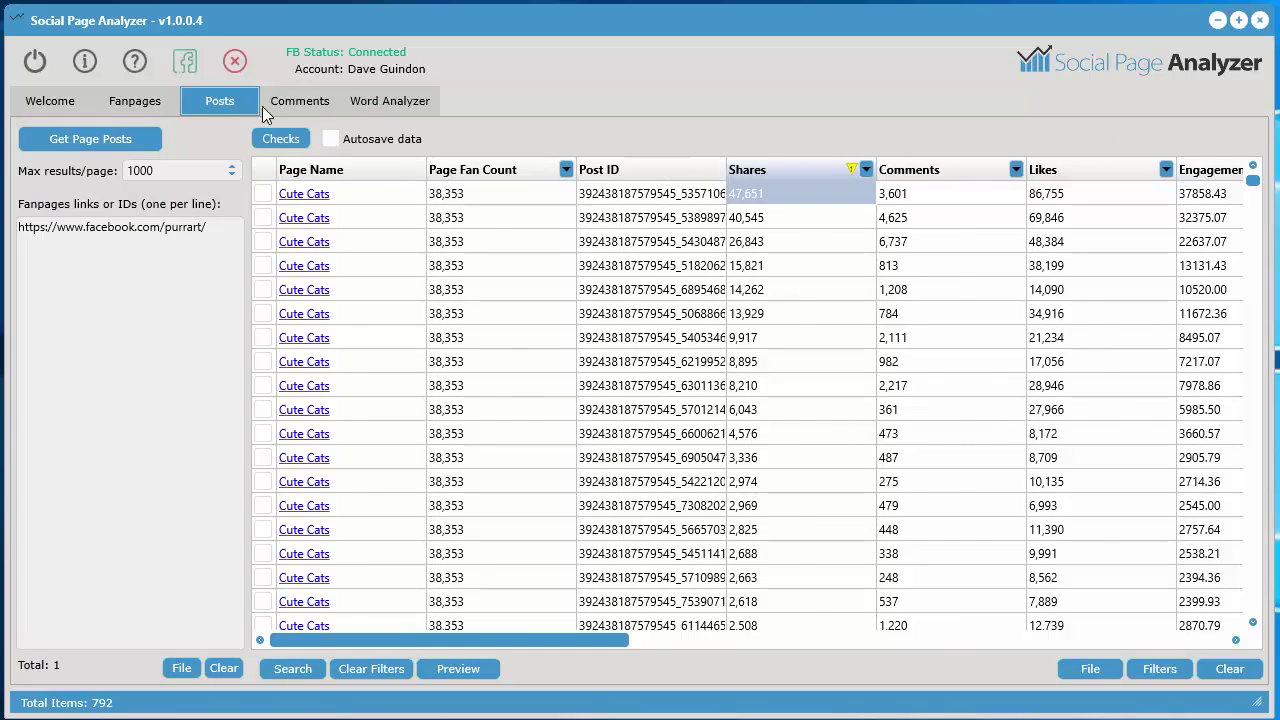
click(300, 101)
click(300, 100)
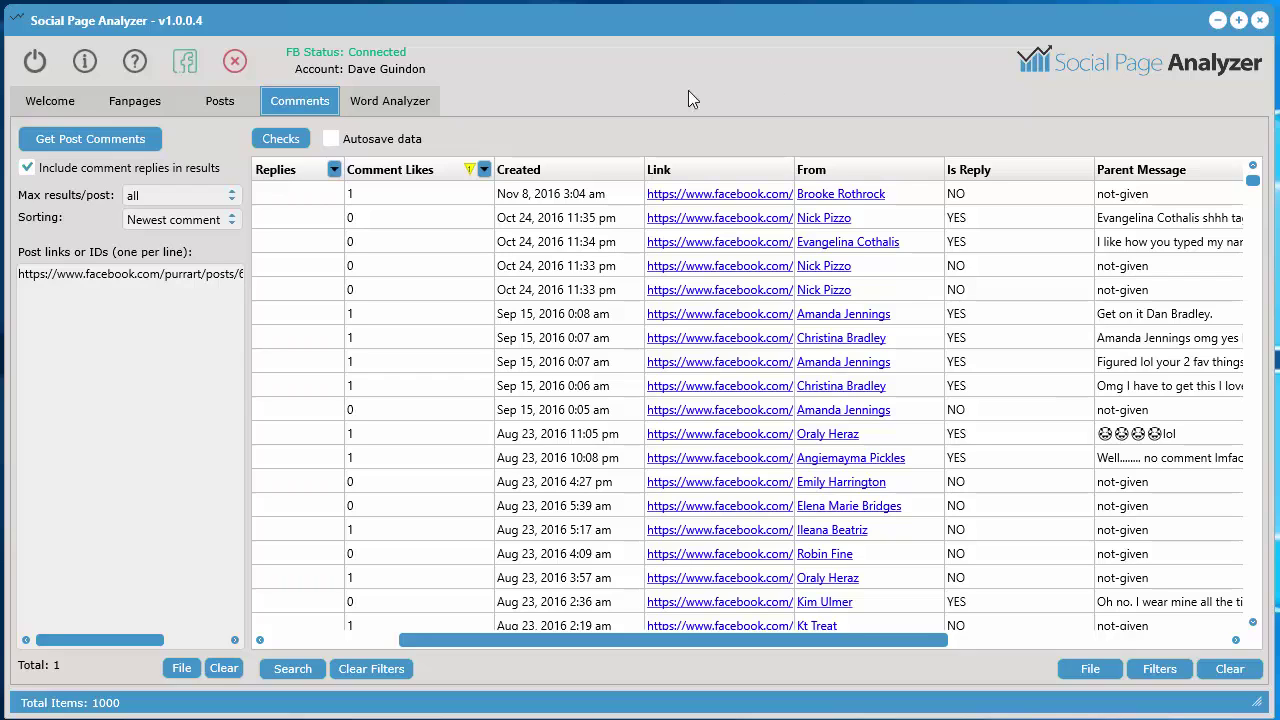
click(390, 101)
click(1180, 156)
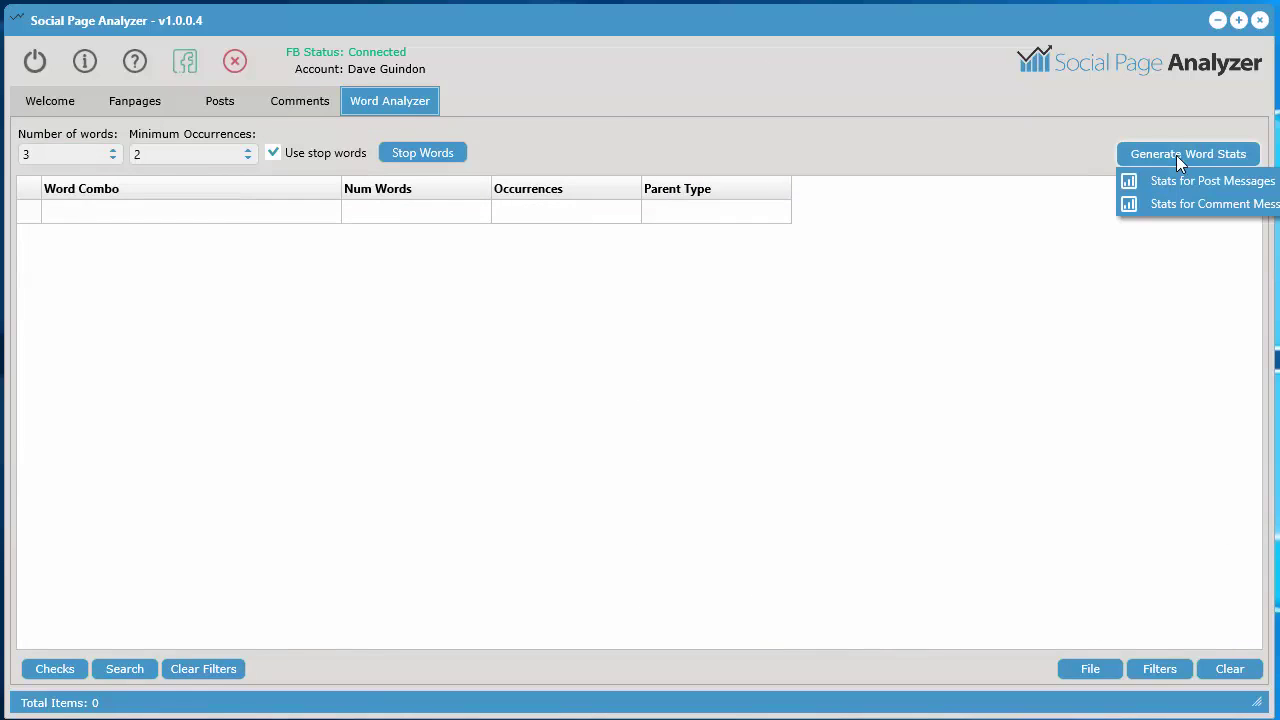
click(1196, 205)
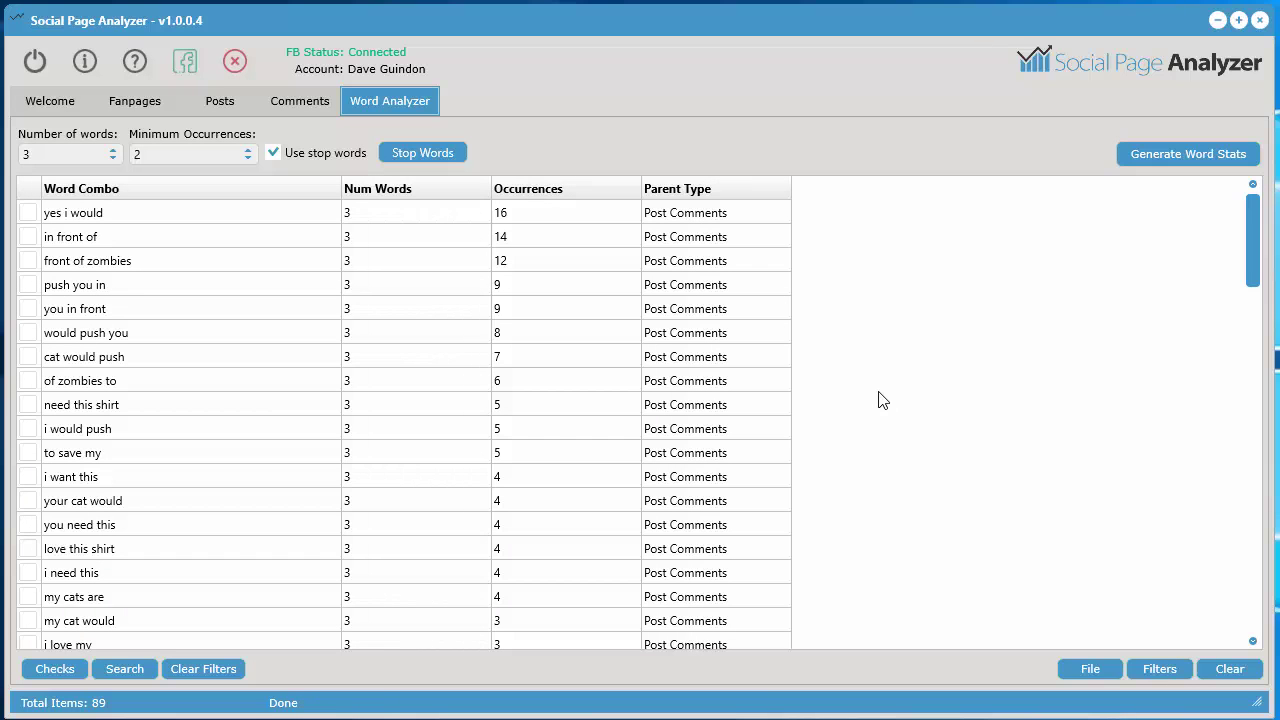
Step: Examine the word combinations and view the comment messages corresponding to "would push you"
click(102, 219)
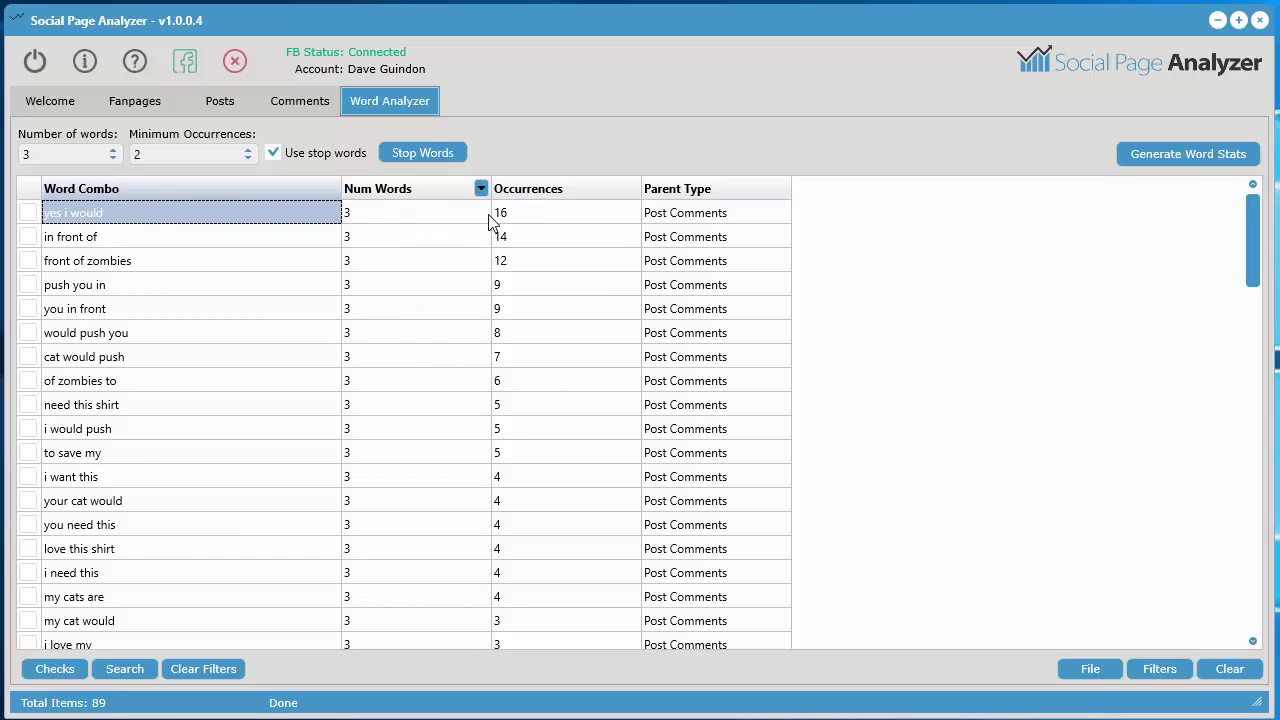
click(138, 264)
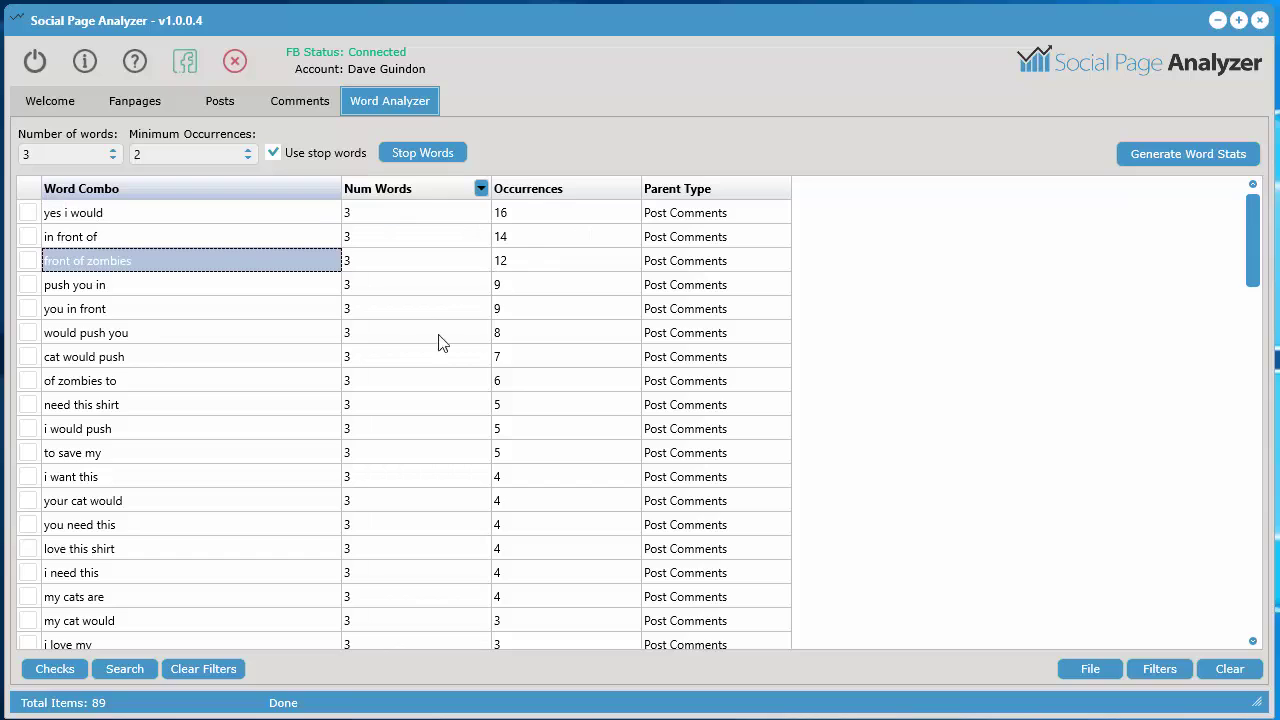
click(195, 336)
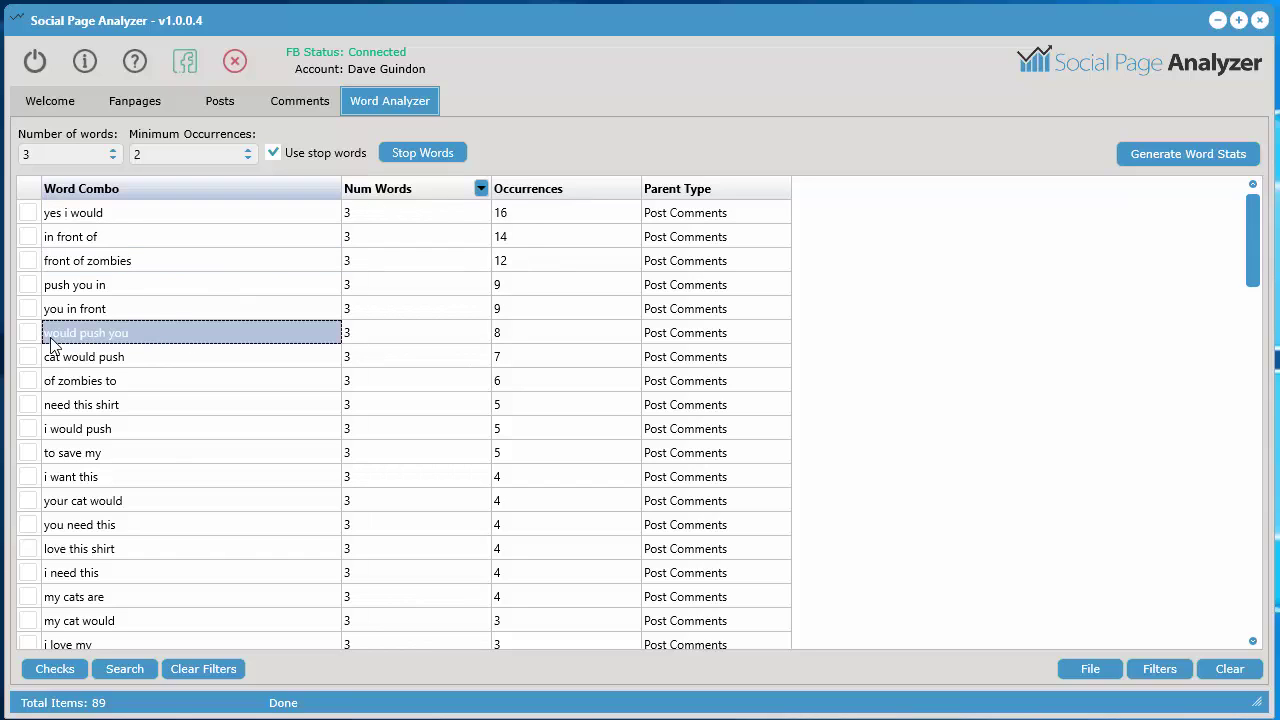
right_click(210, 334)
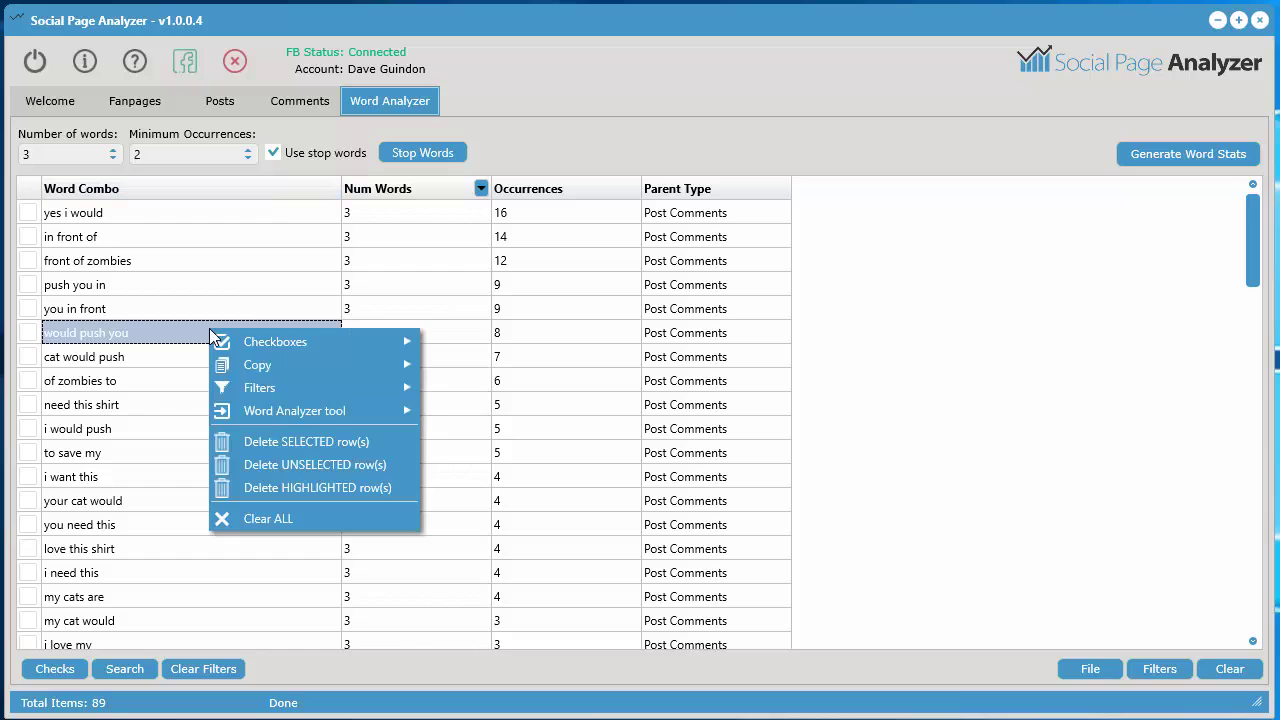
mouse_move(330, 411)
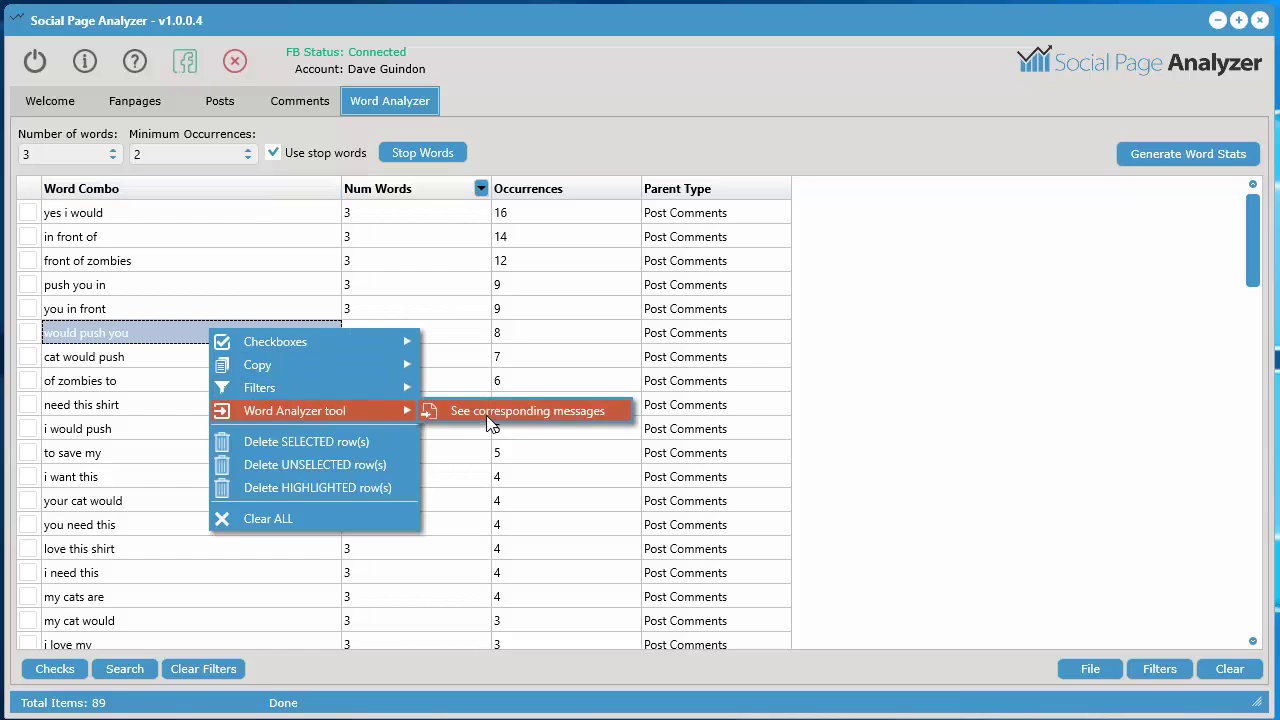
click(552, 413)
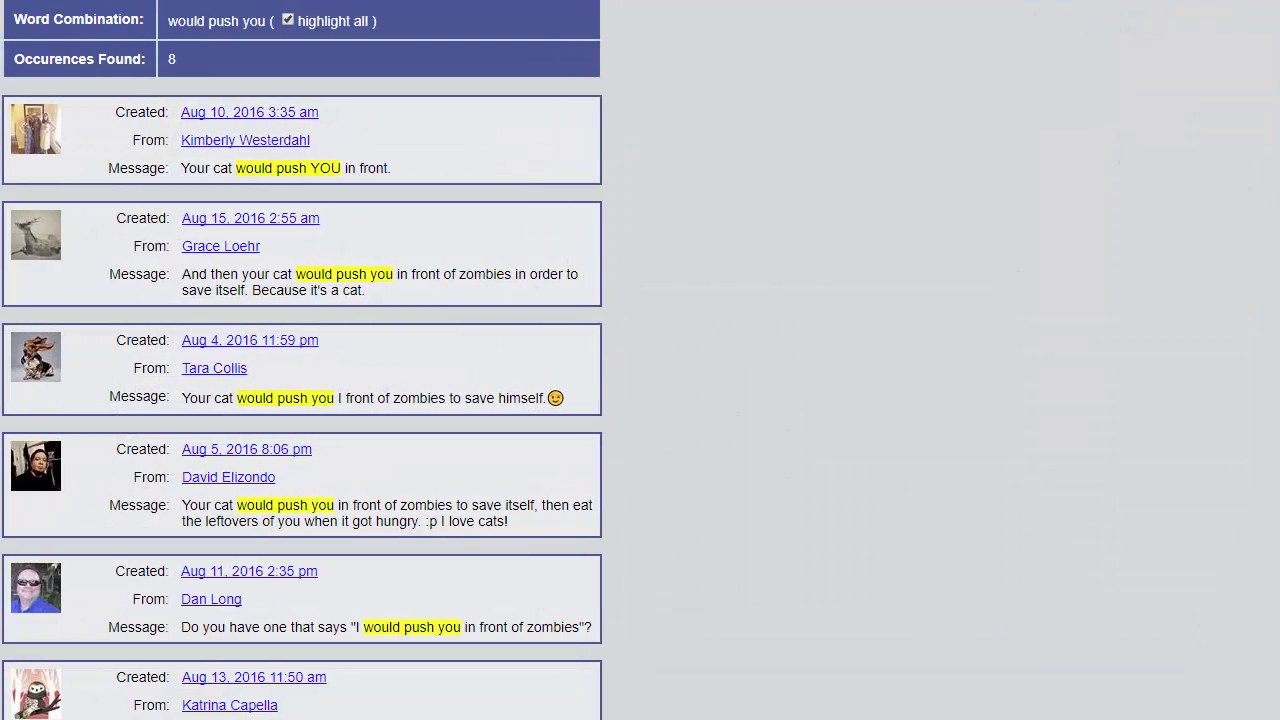
scroll(962, 370, down, 1)
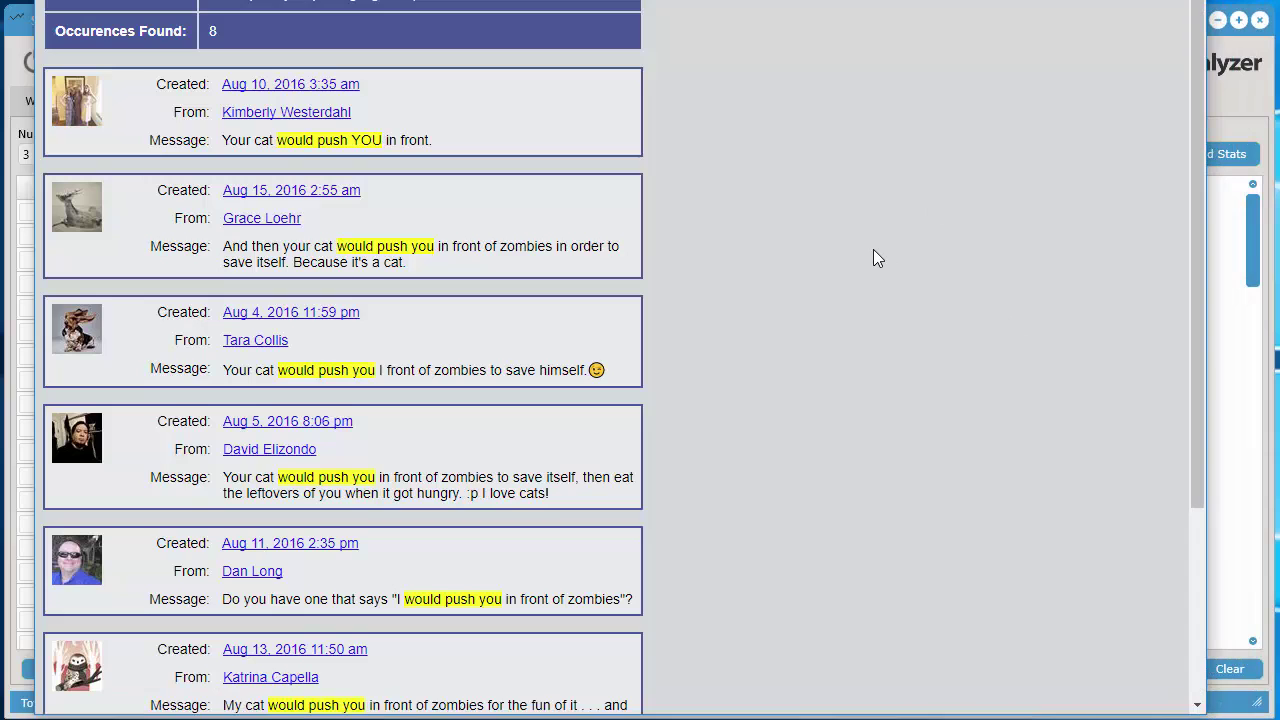
Step: Read through the comments containing "would push you", marking the phrase "I would push you in front of zombies", and close the viewer
scroll(873, 251, down, 5)
scroll(873, 250, down, 3)
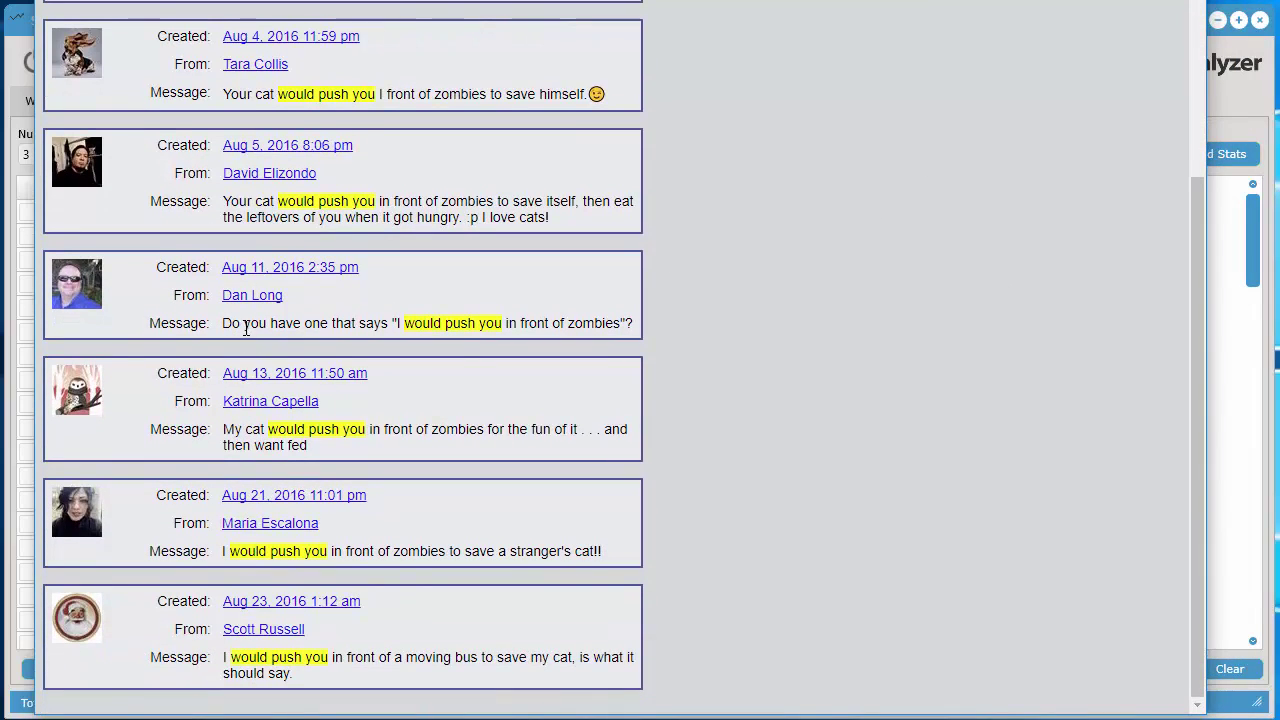
drag(399, 323, 622, 323)
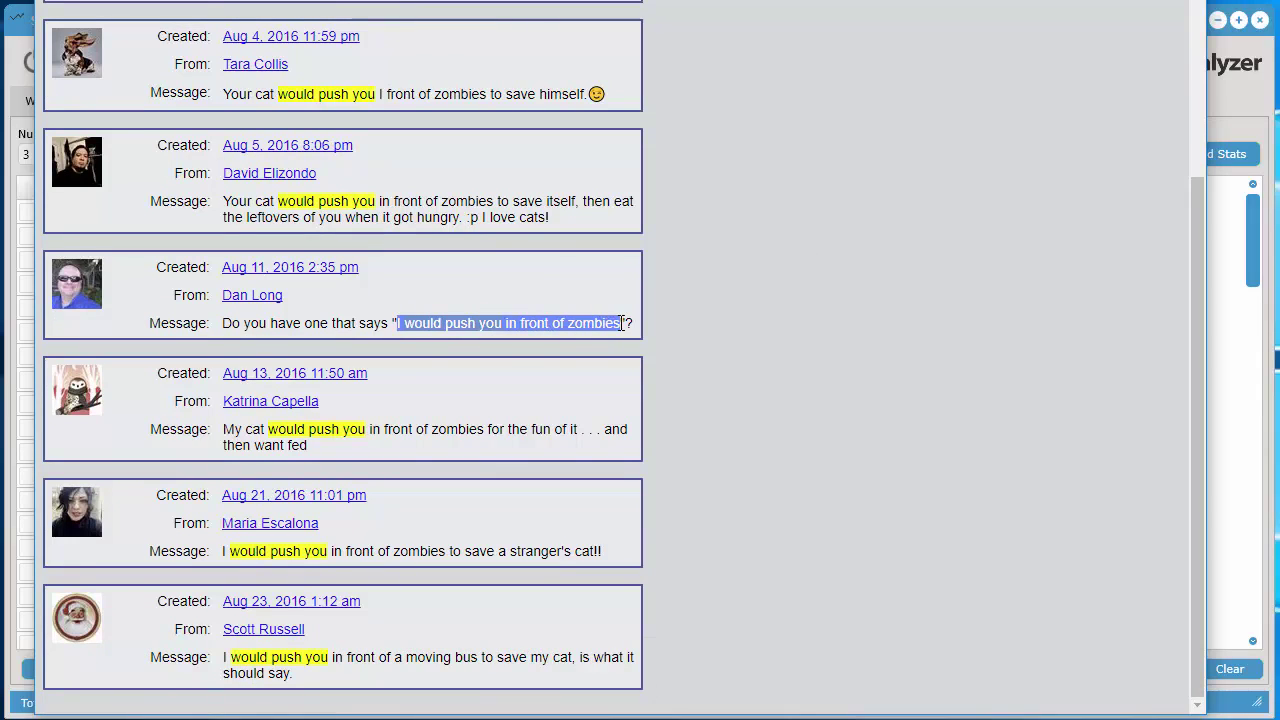
click(397, 322)
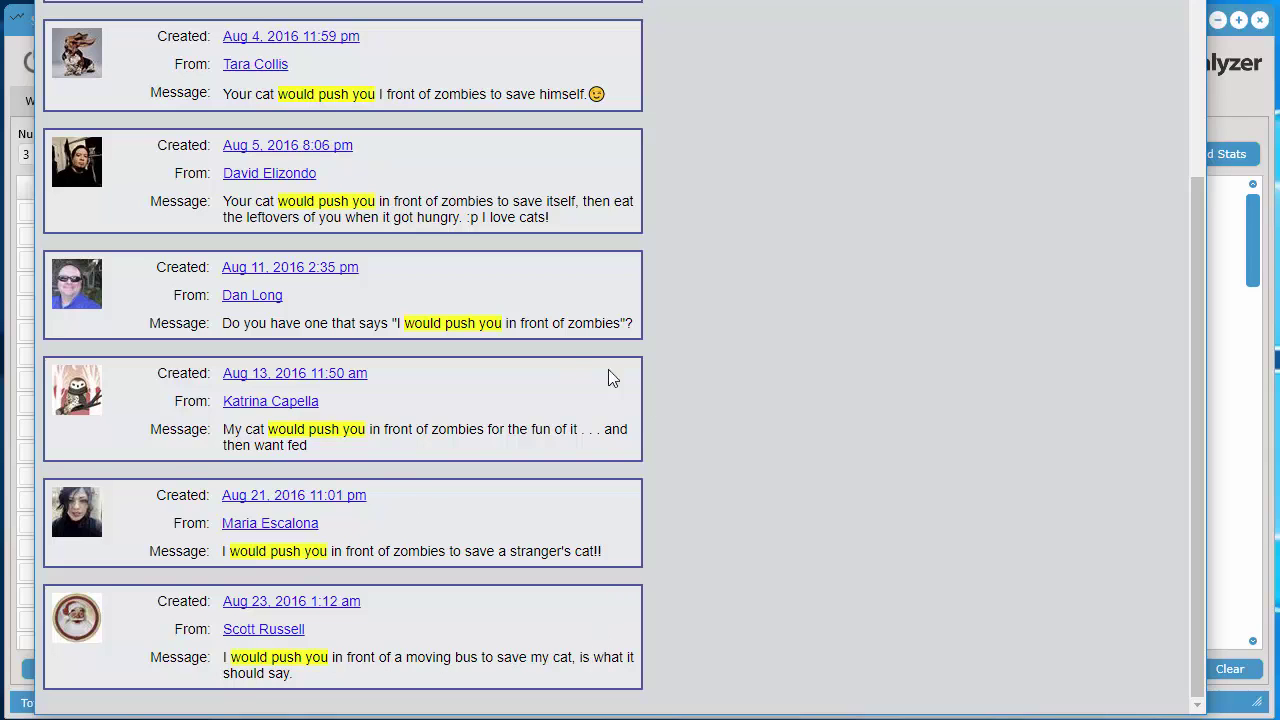
scroll(608, 369, up, 3)
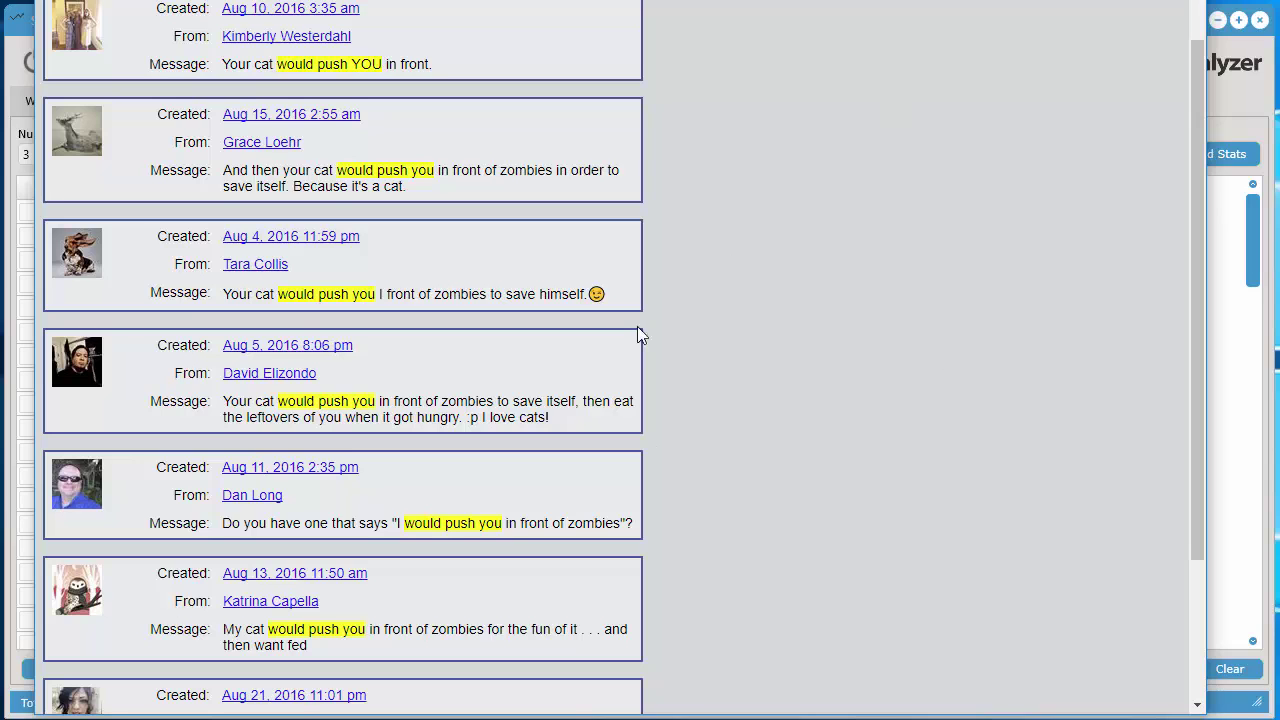
scroll(850, 420, up, 2)
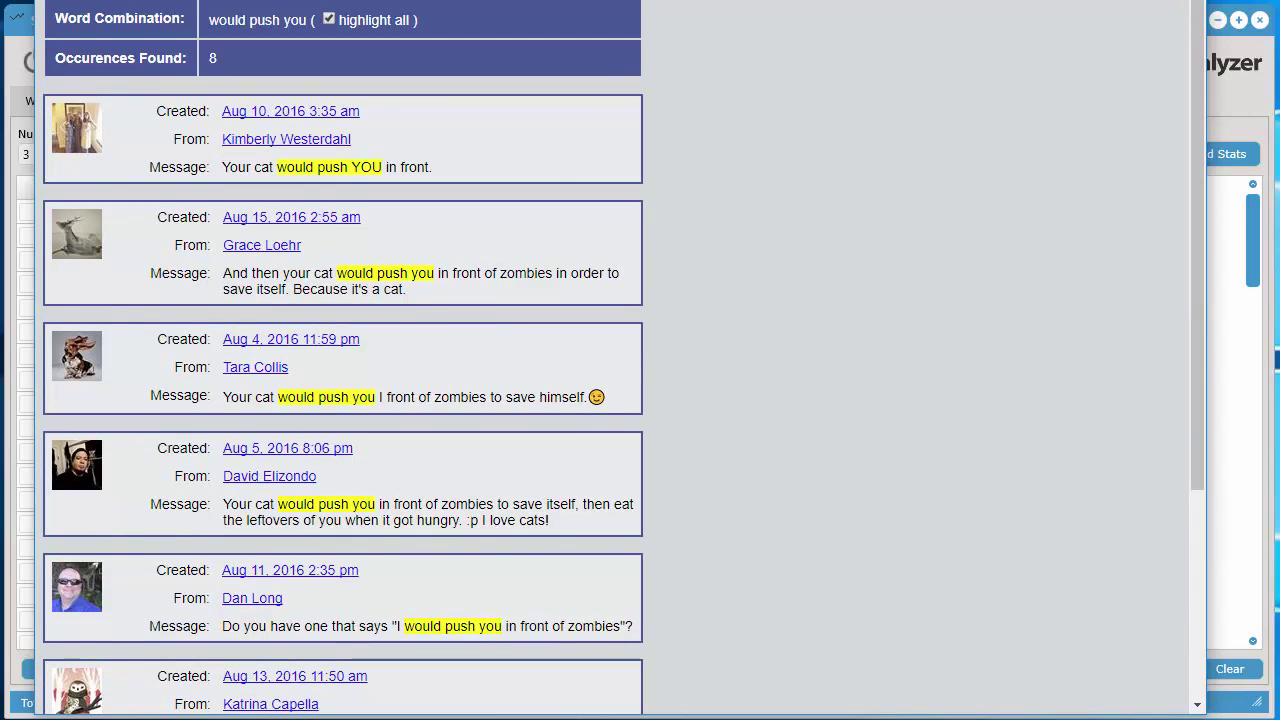
click(1184, 1)
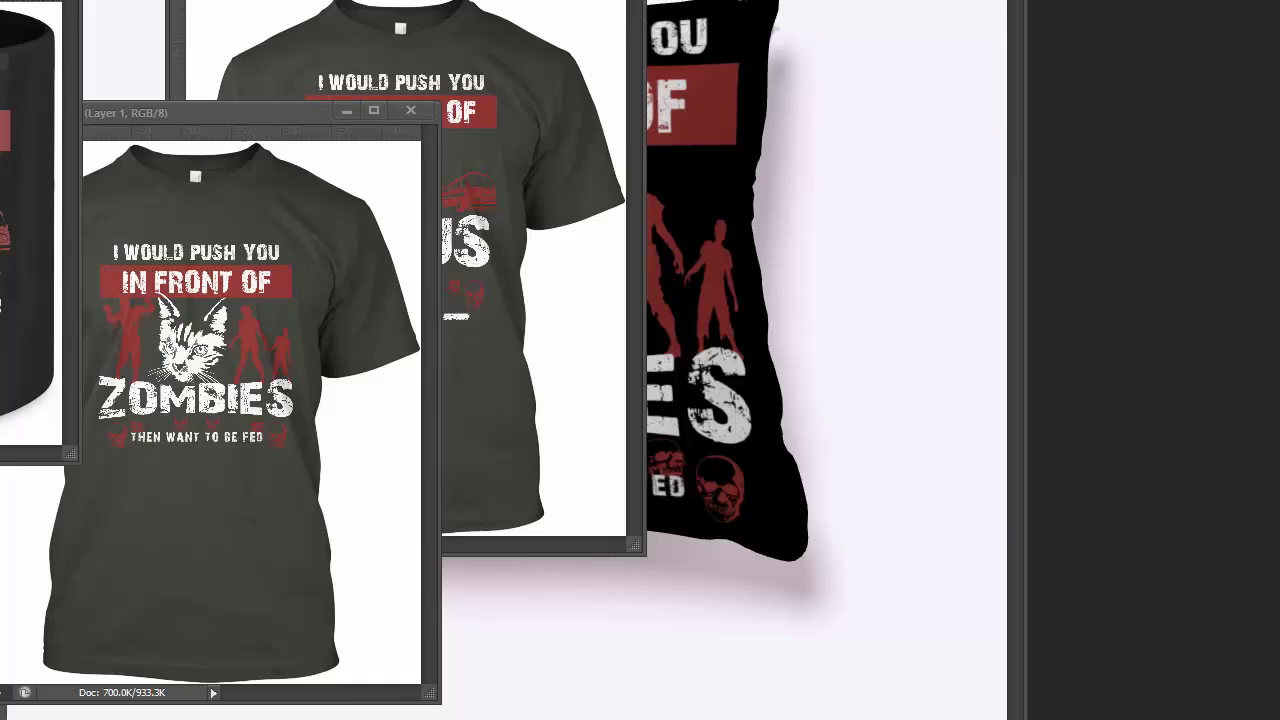
Step: Switch to Photoshop and arrange the mug and shirt mockup windows side by side, then bring the other cat-slogan mockups into view
drag(5, 5, 917, 170)
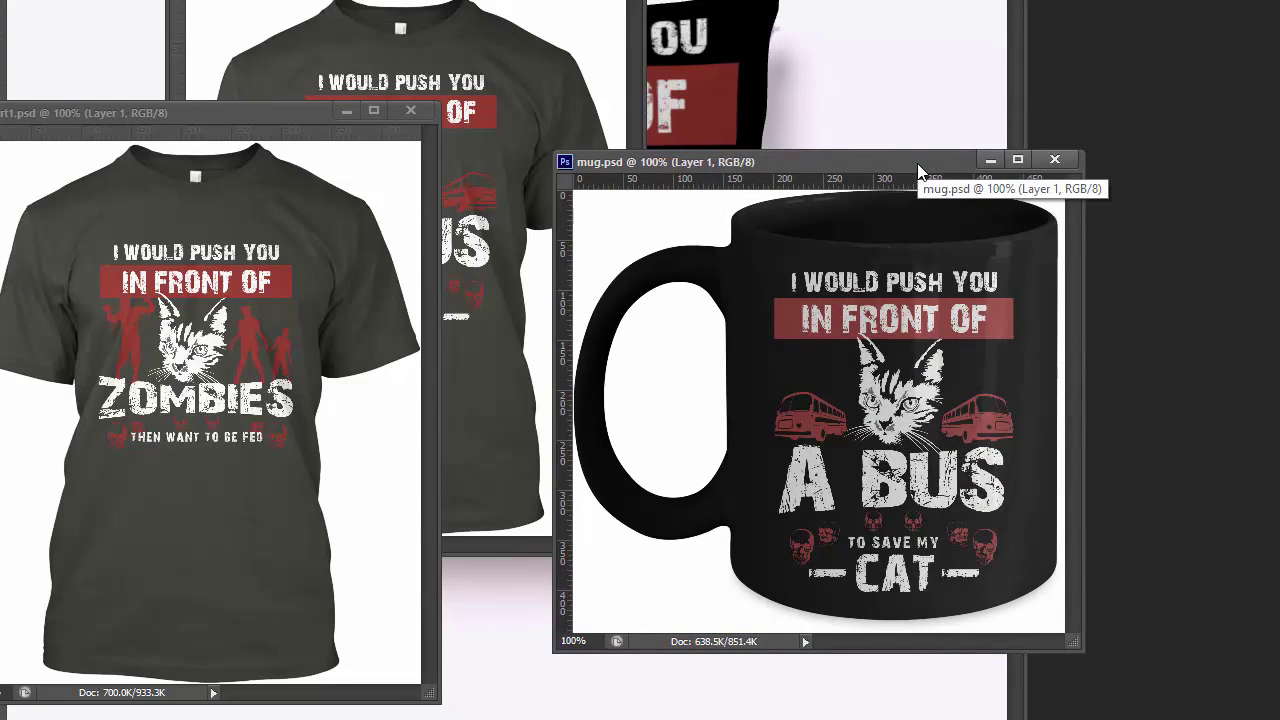
drag(918, 170, 904, 163)
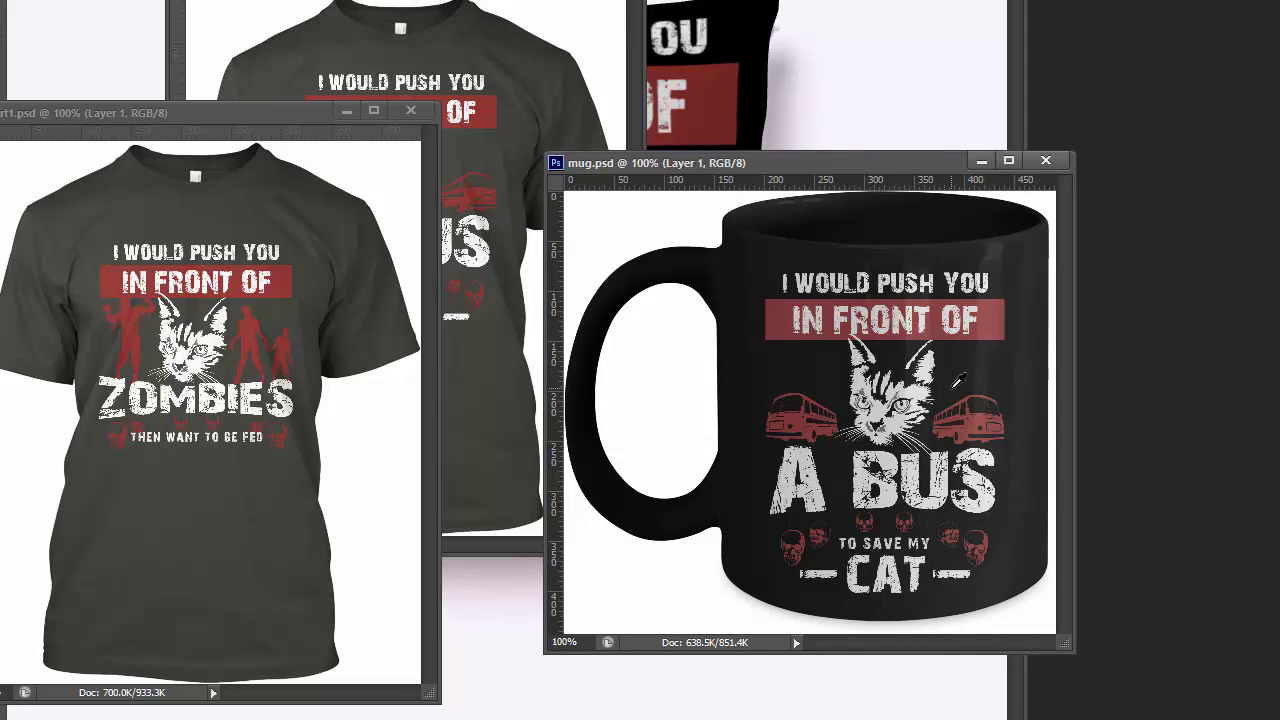
drag(917, 160, 935, 173)
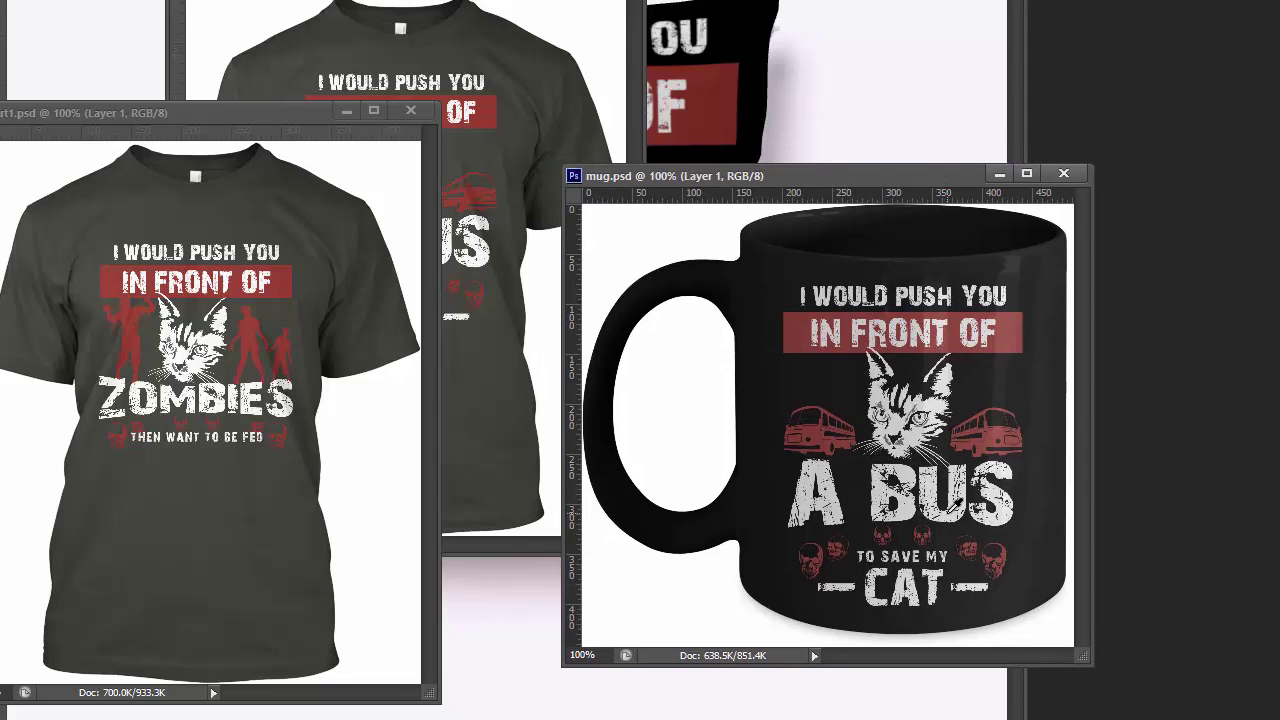
drag(247, 112, 433, 122)
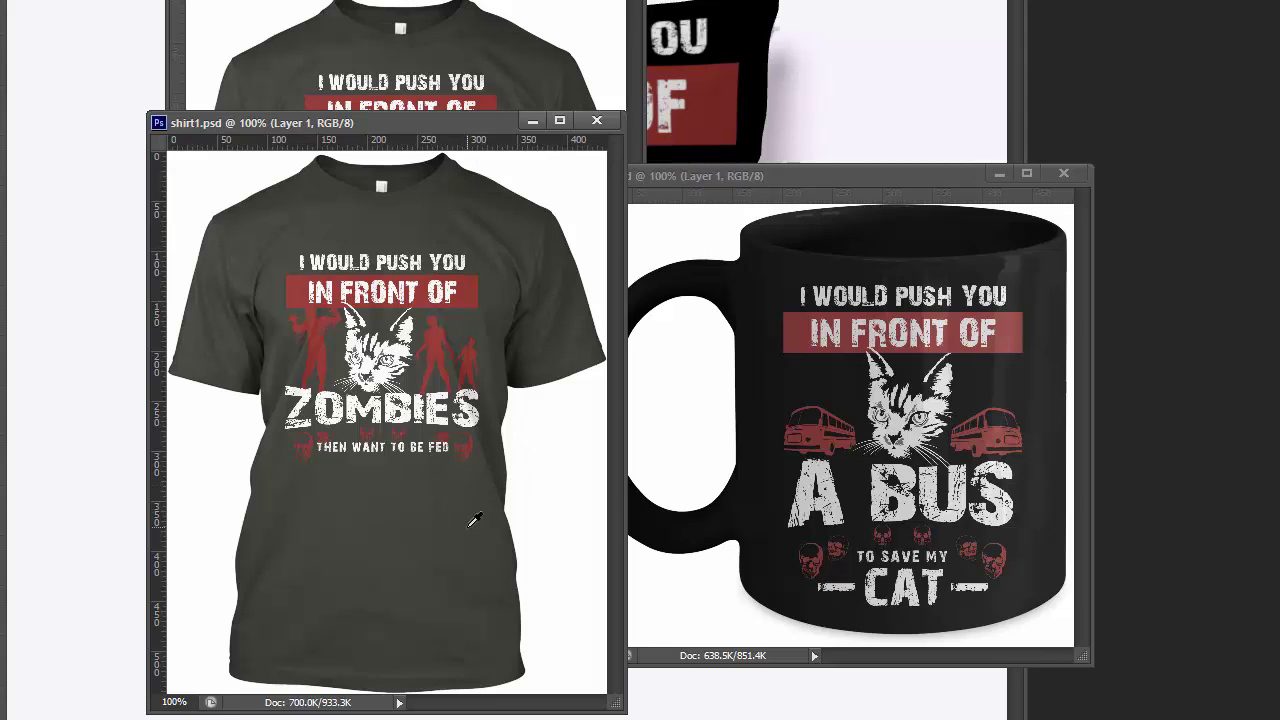
drag(453, 126, 375, 94)
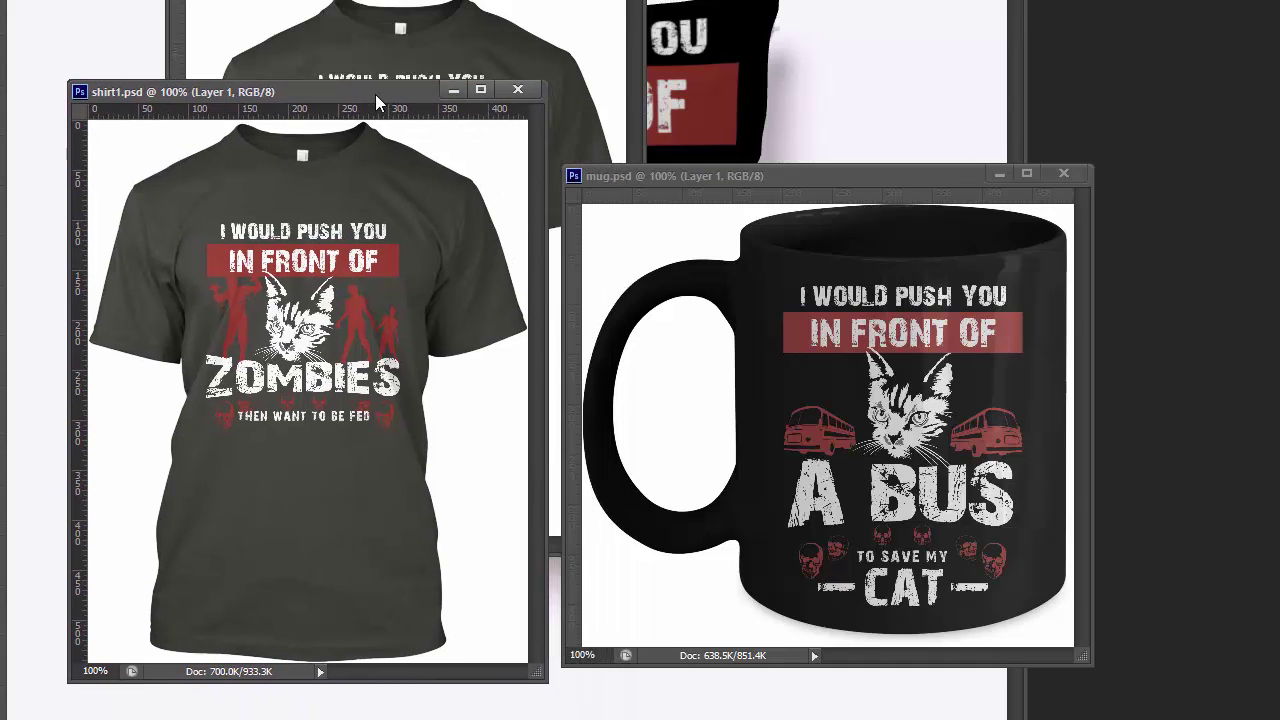
drag(537, 672, 556, 684)
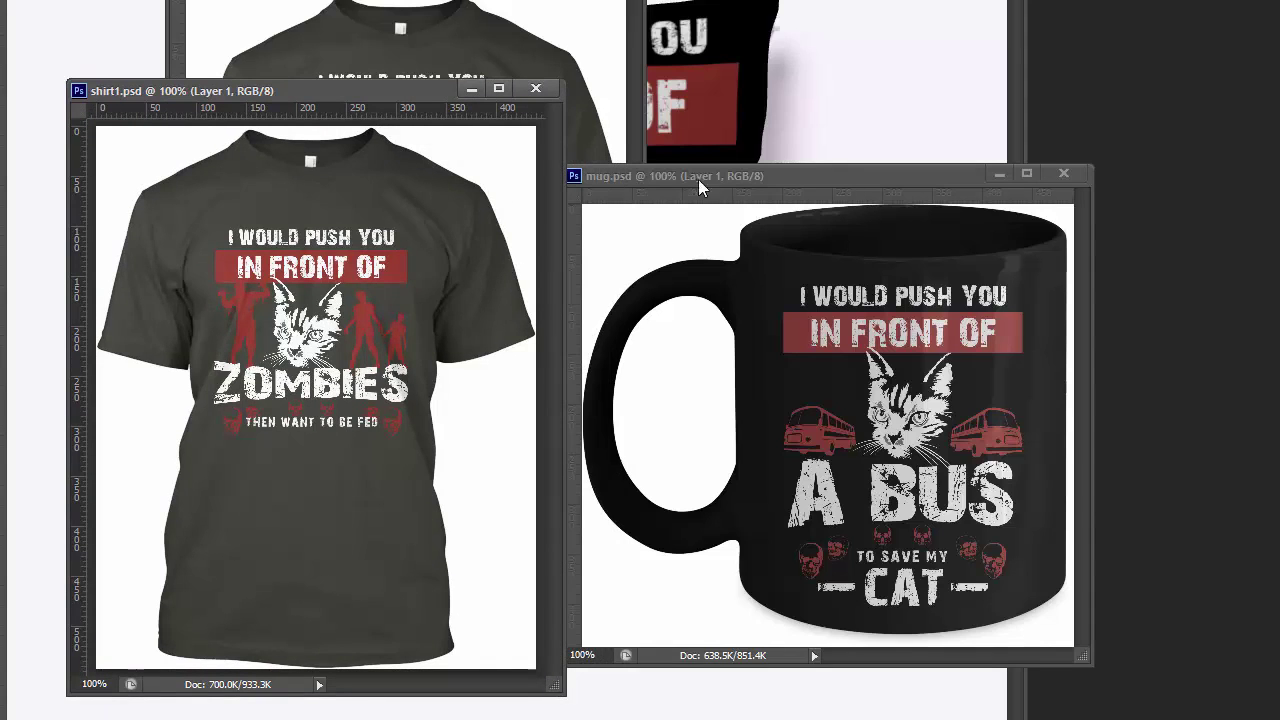
click(437, 1)
drag(440, 1, 486, 138)
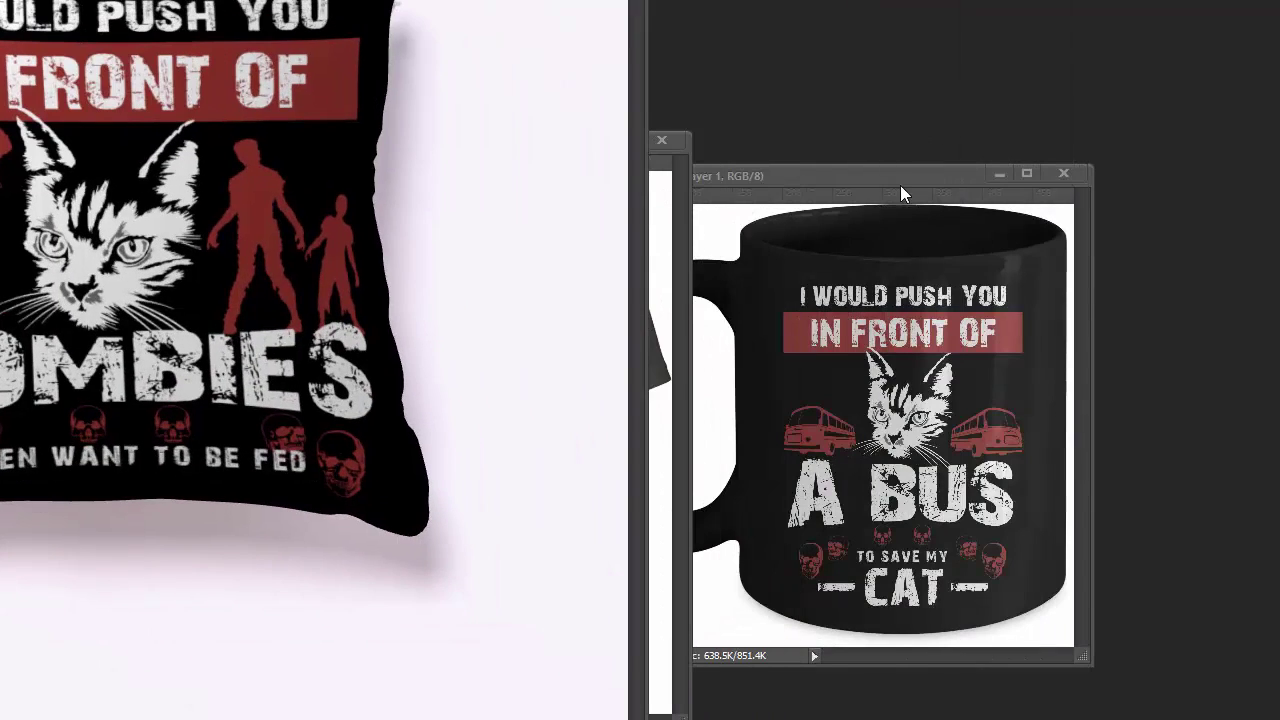
drag(898, 169, 694, 140)
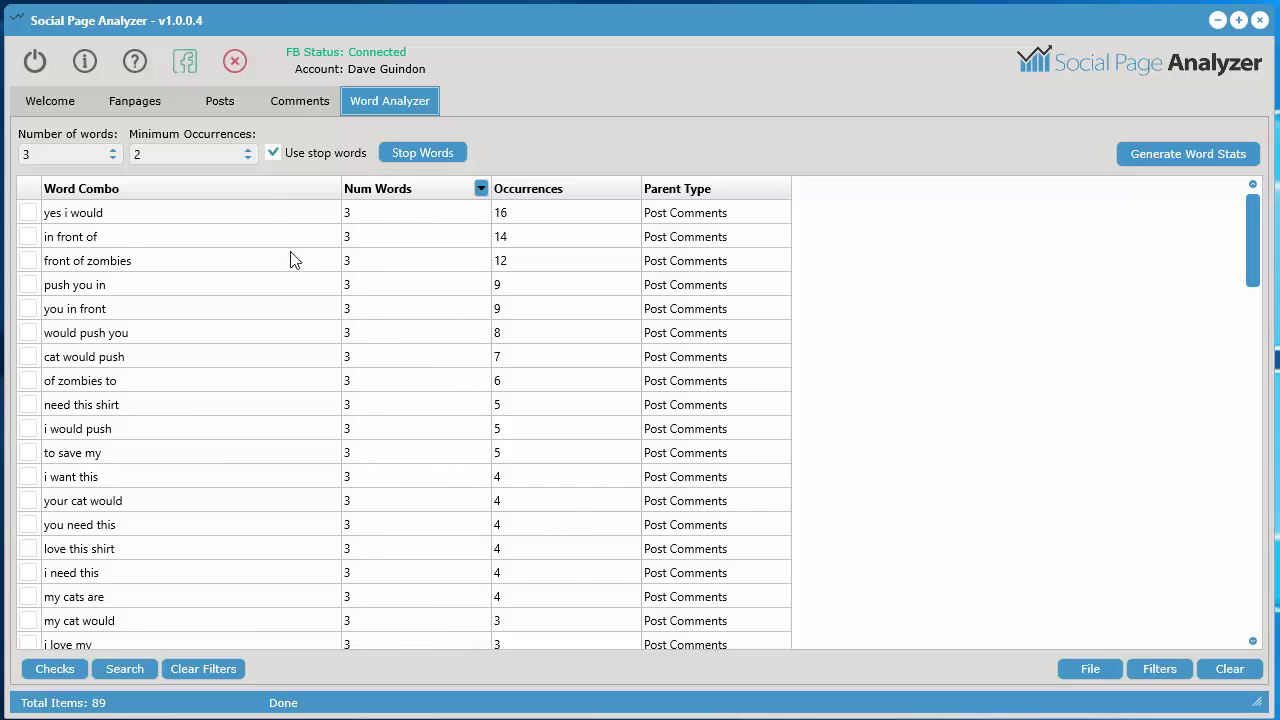
Step: Check the extracted comments' post IDs, replies and likes in the Comments tool of Social Page Analyzer, and return to the Word Analyzer
click(298, 103)
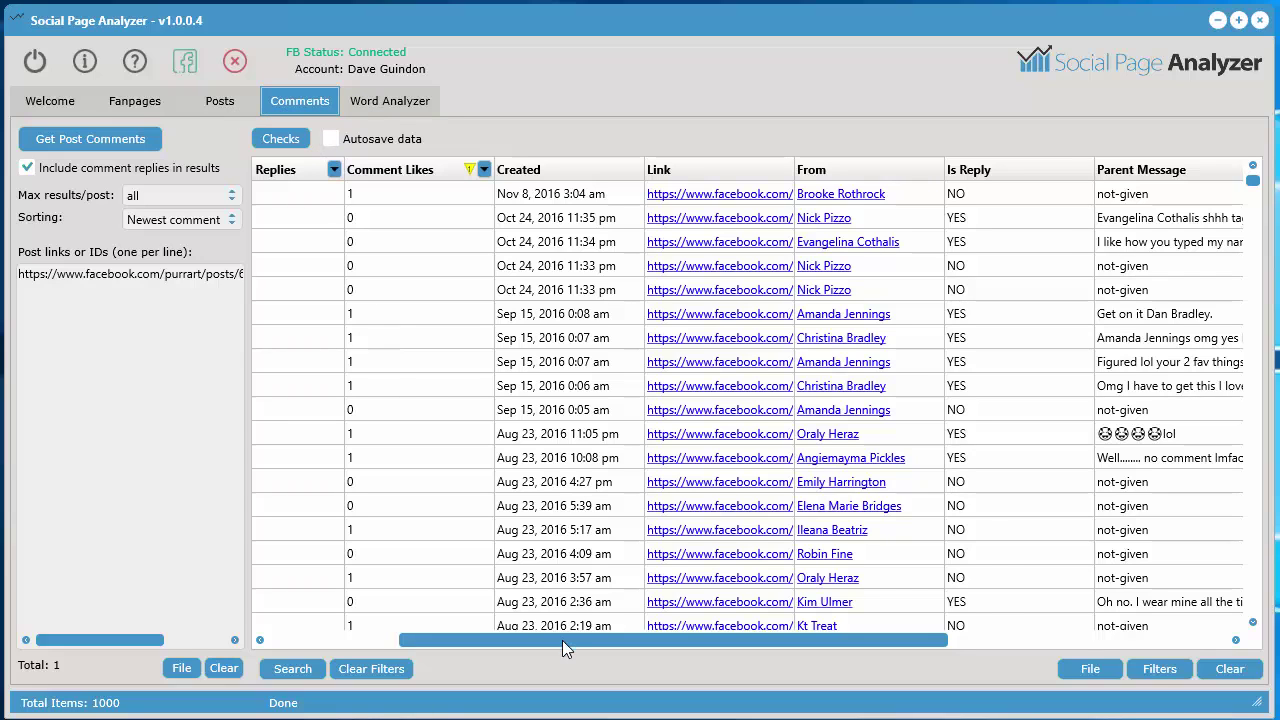
drag(562, 640, 359, 646)
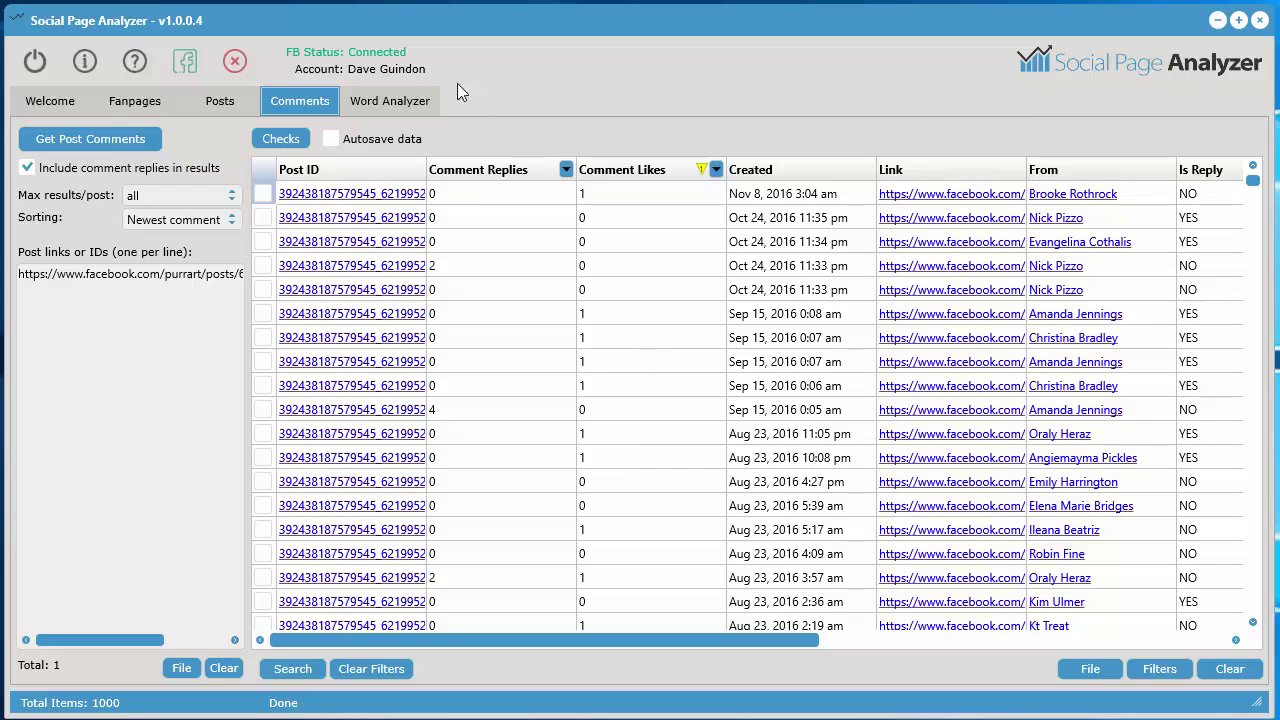
click(392, 103)
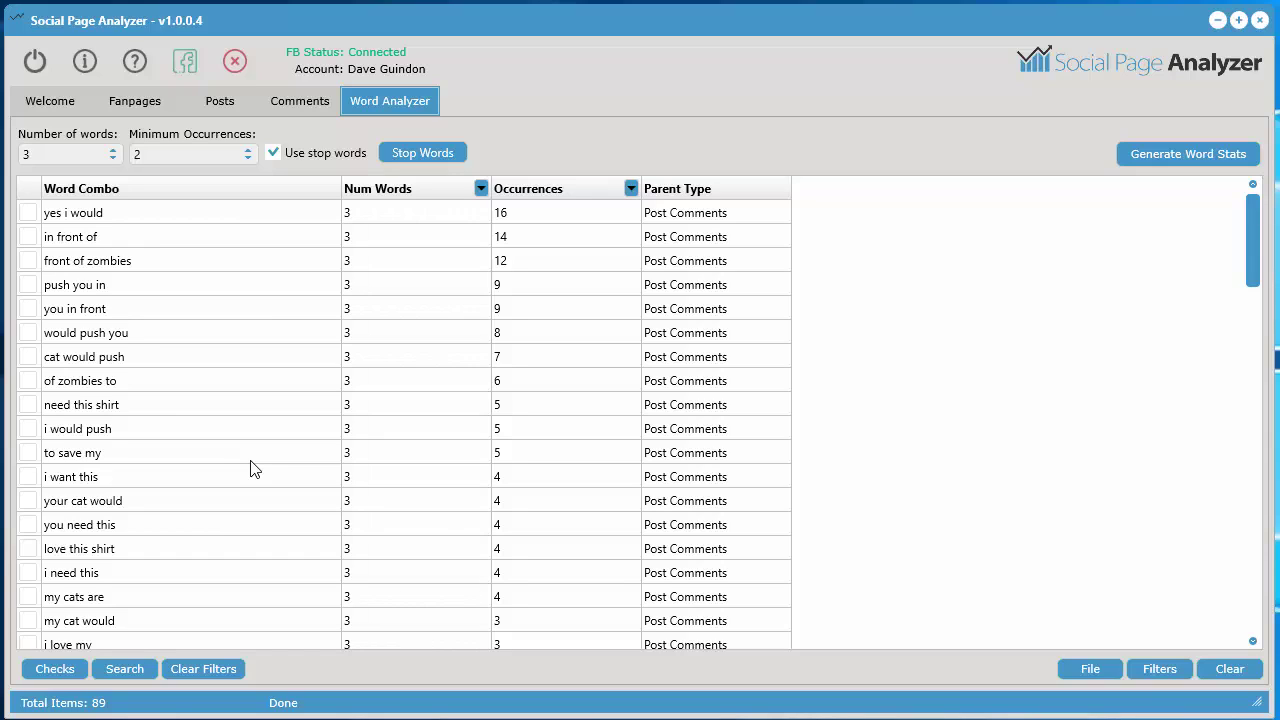
Step: Clear the three-word stats and generate new word stats for the comment messages with the number of words set to 4
click(1229, 669)
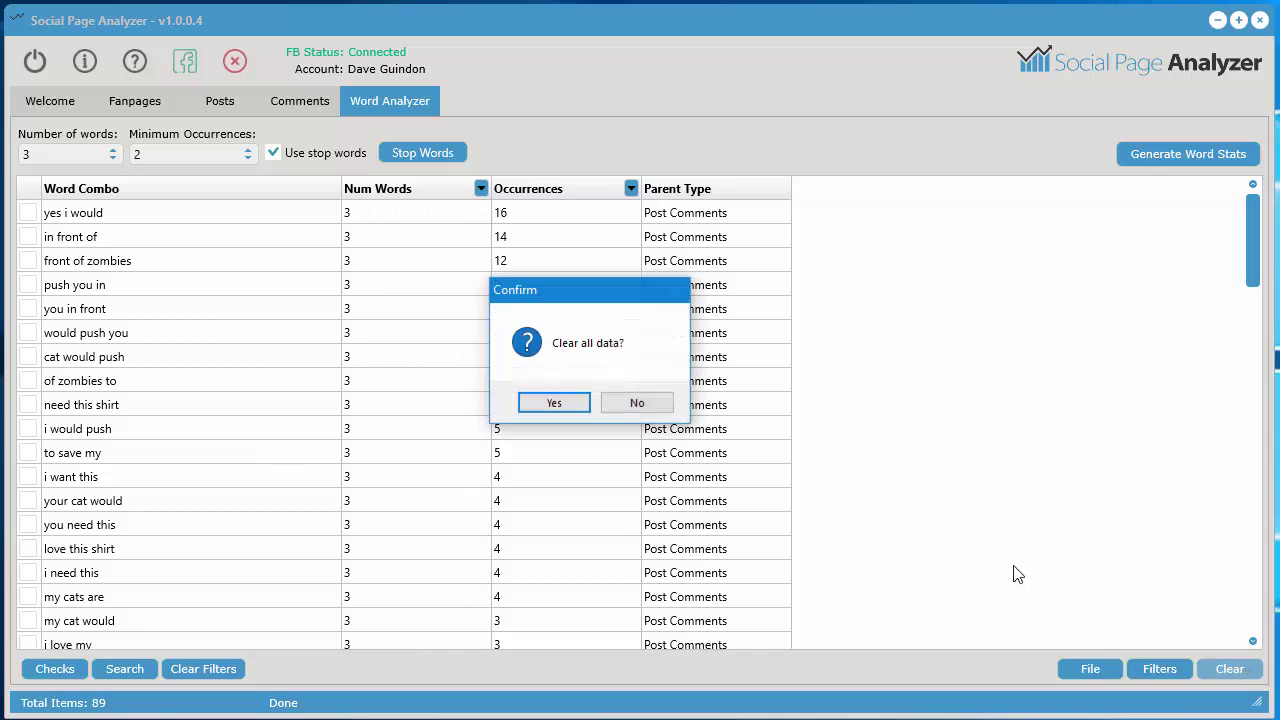
click(584, 404)
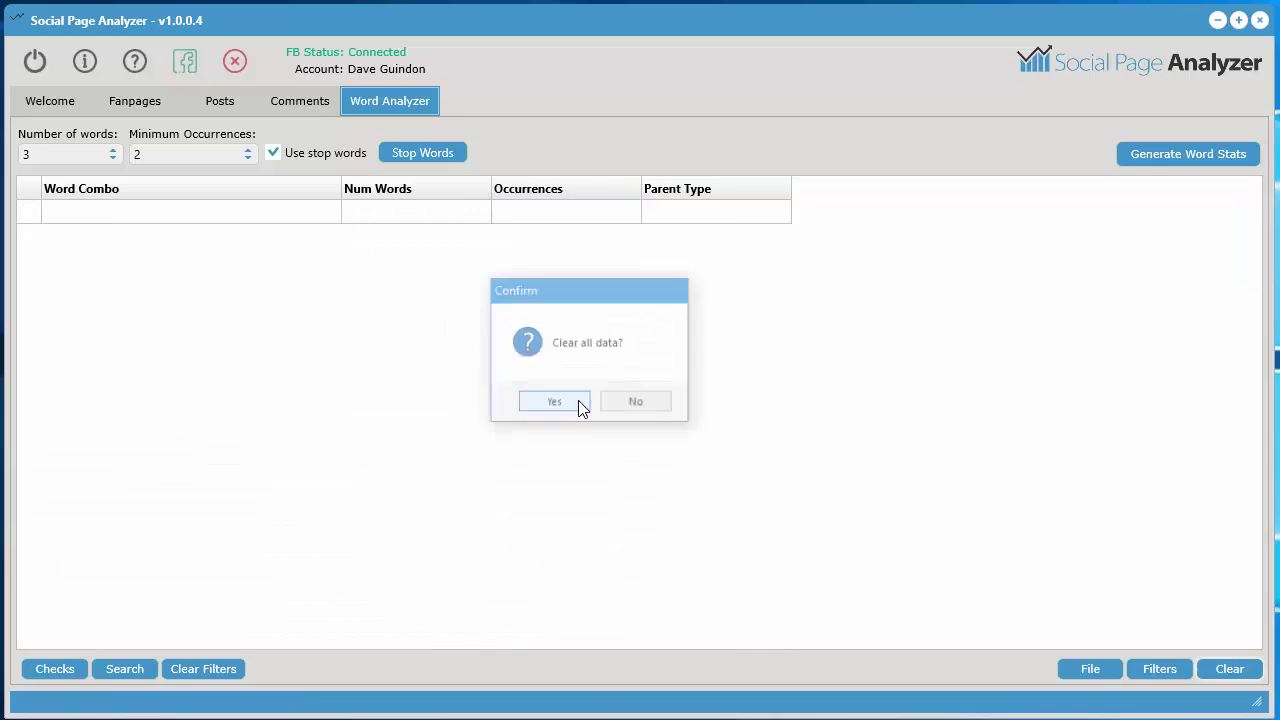
click(101, 155)
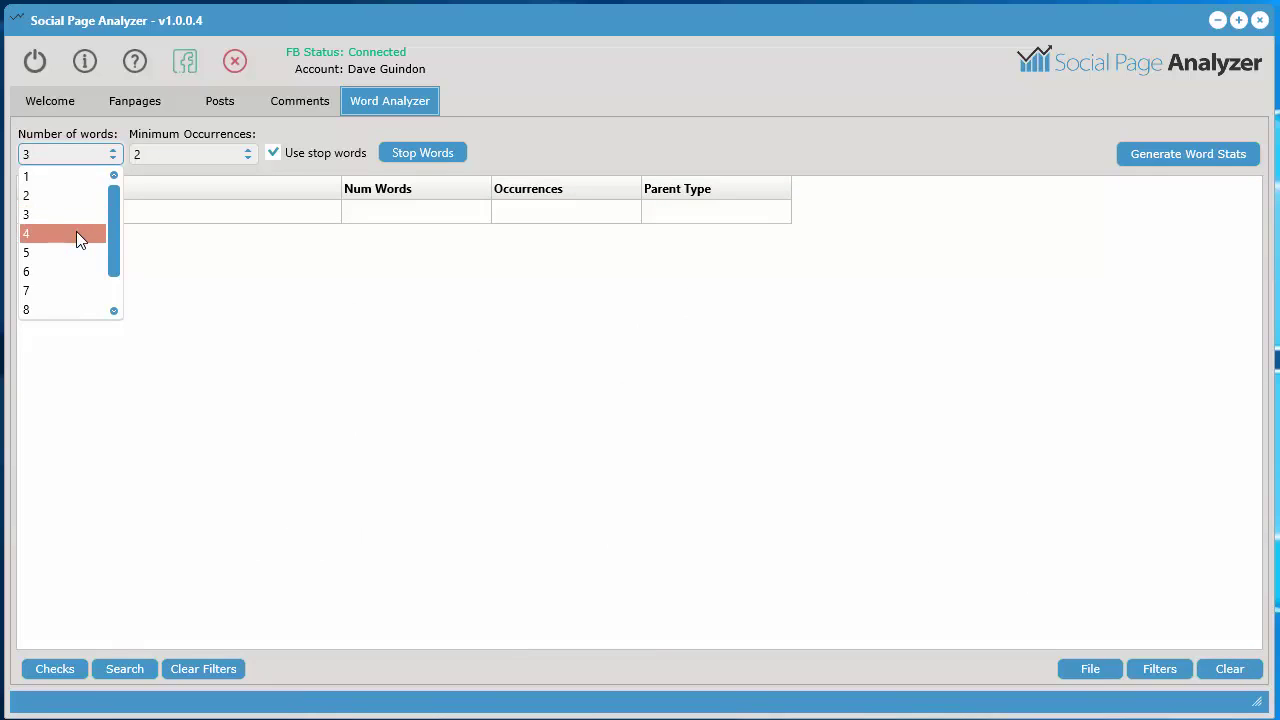
click(76, 232)
click(1183, 158)
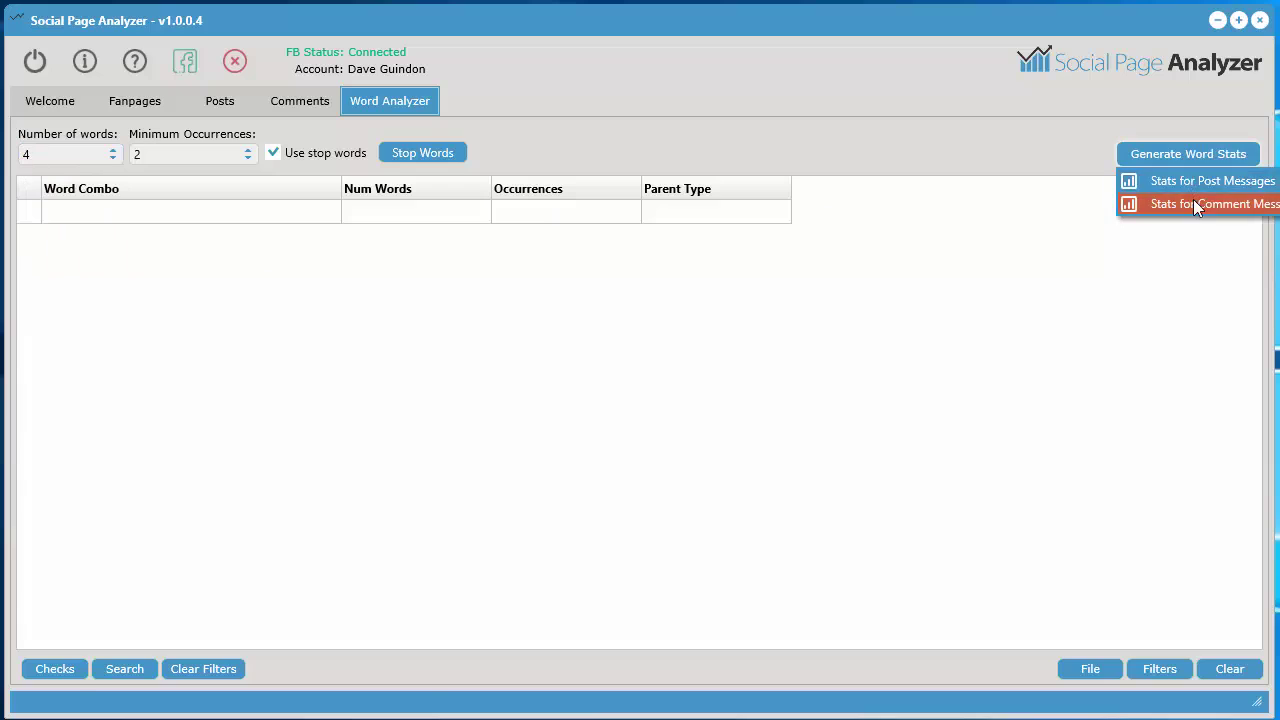
click(1193, 200)
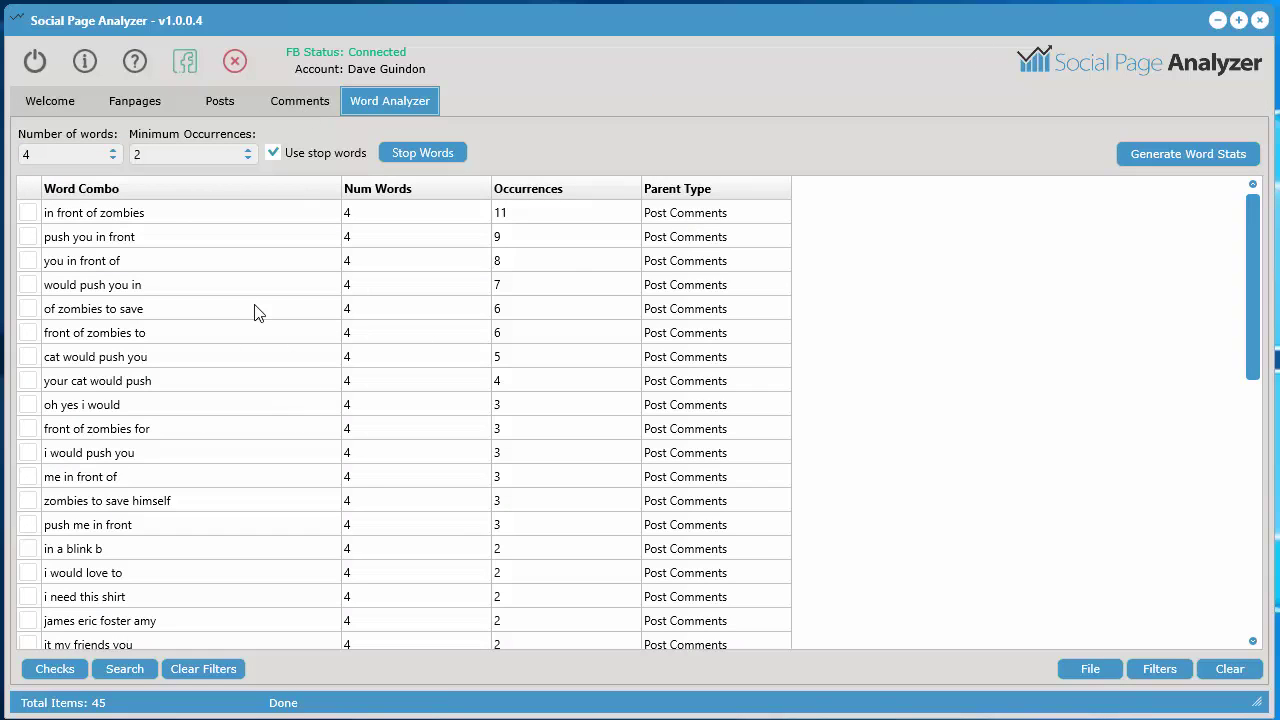
Step: View the comment messages that contain "in front of zombies", skim them and close the viewer
click(166, 214)
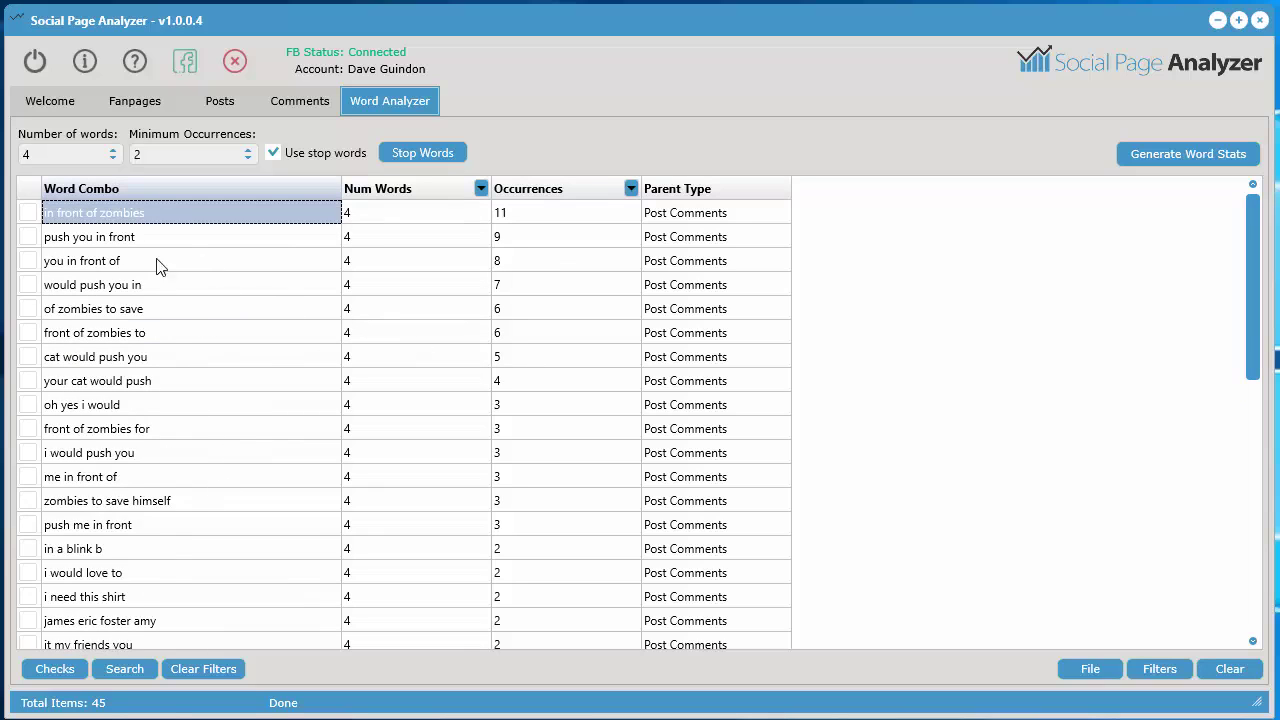
right_click(178, 212)
mouse_move(253, 296)
click(440, 295)
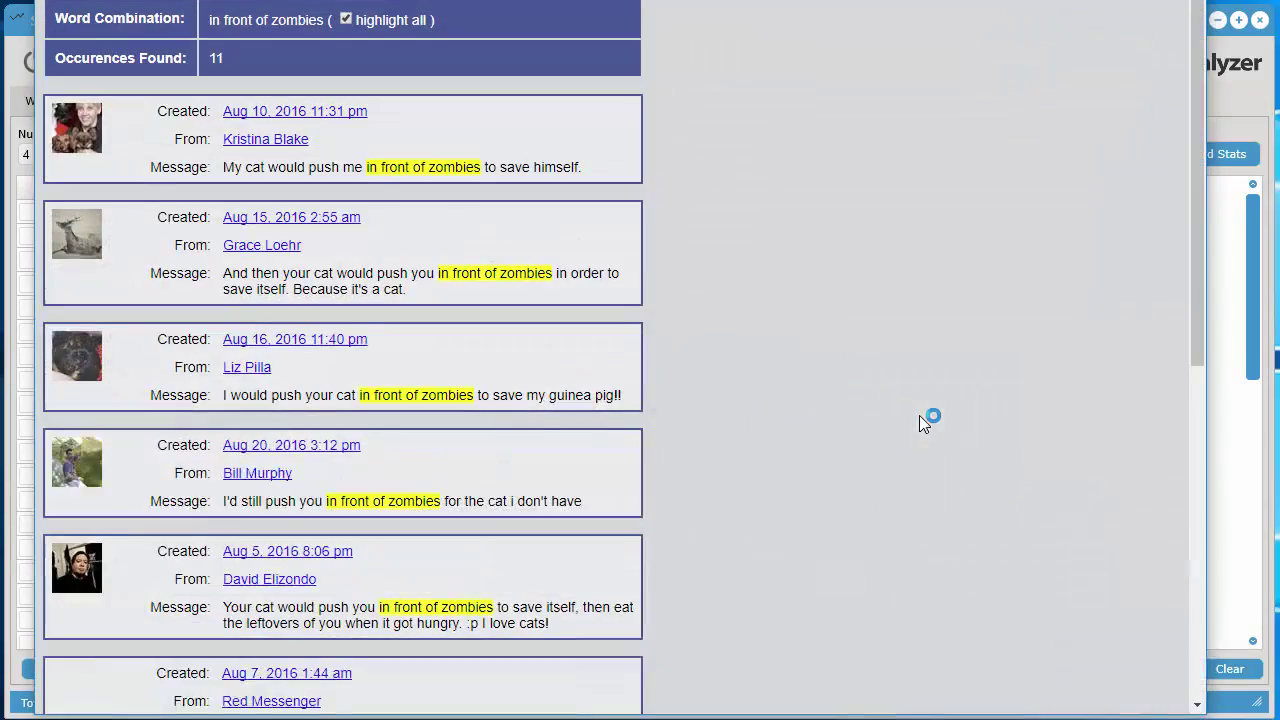
scroll(932, 387, down, 5)
scroll(534, 525, up, 5)
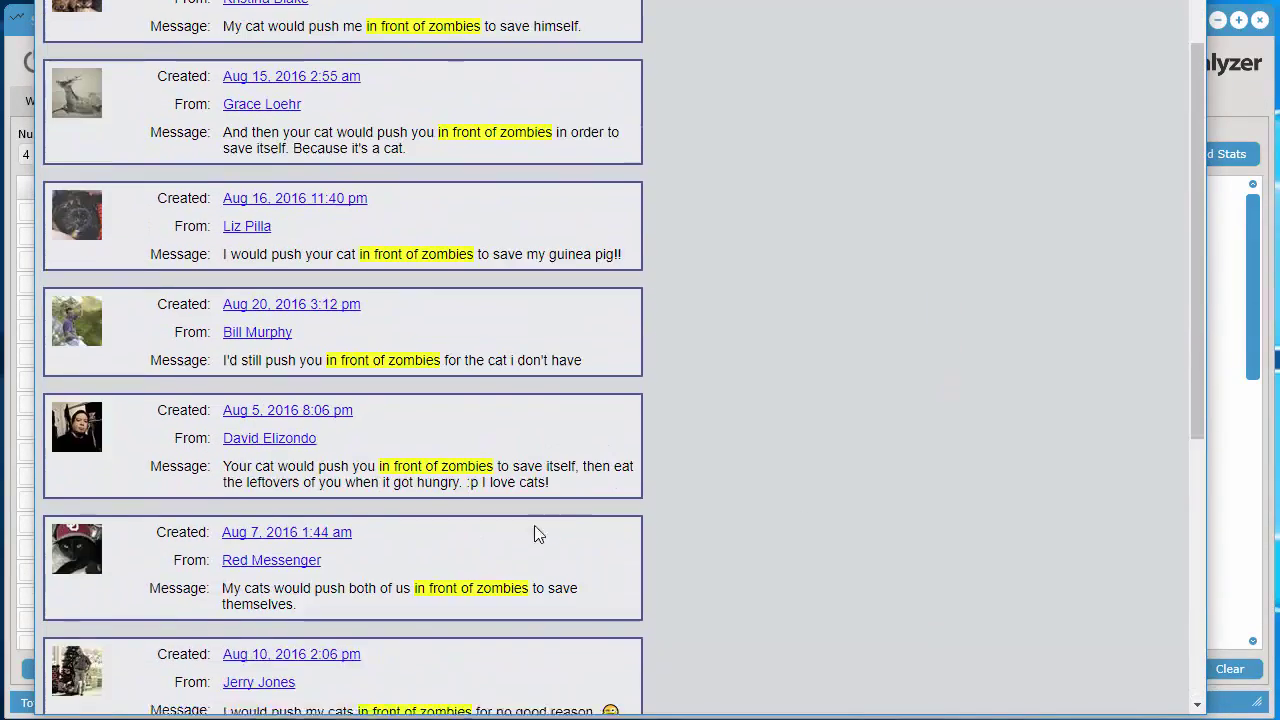
scroll(534, 535, up, 2)
key(Escape)
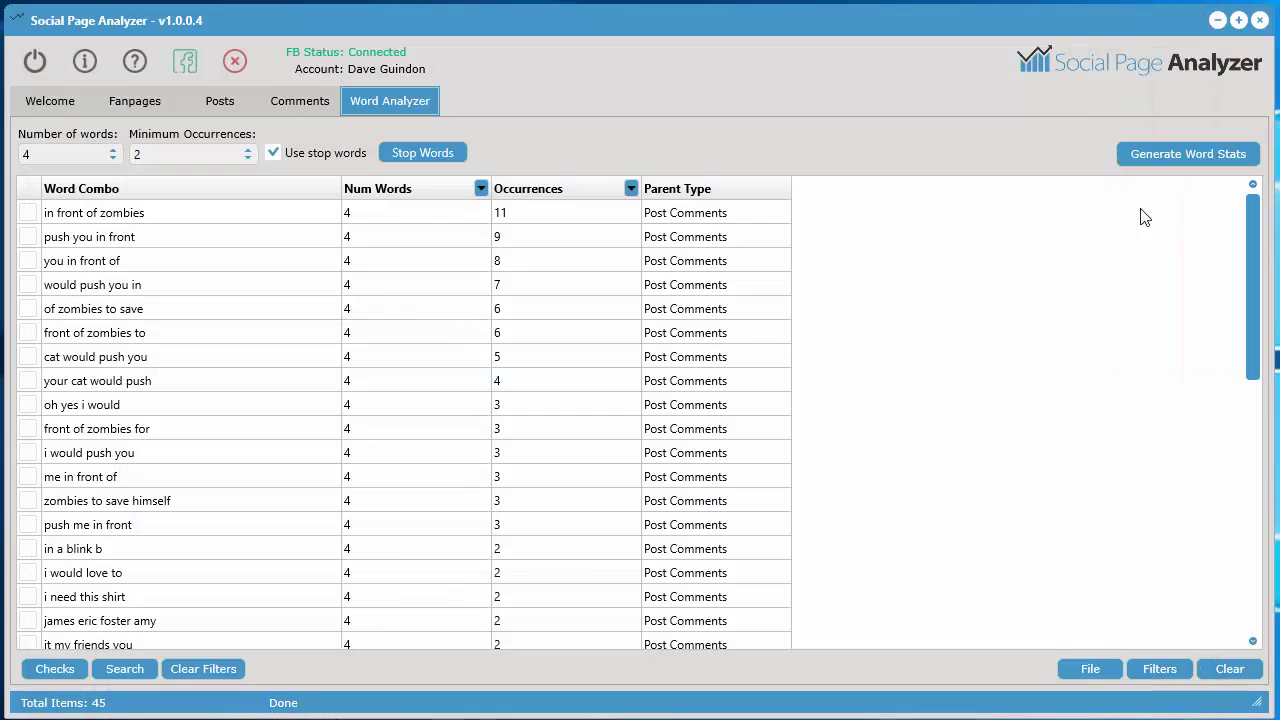
Step: Clear the comment word stats and generate four-word stats for the Cute Cats post messages instead
click(1226, 667)
click(565, 402)
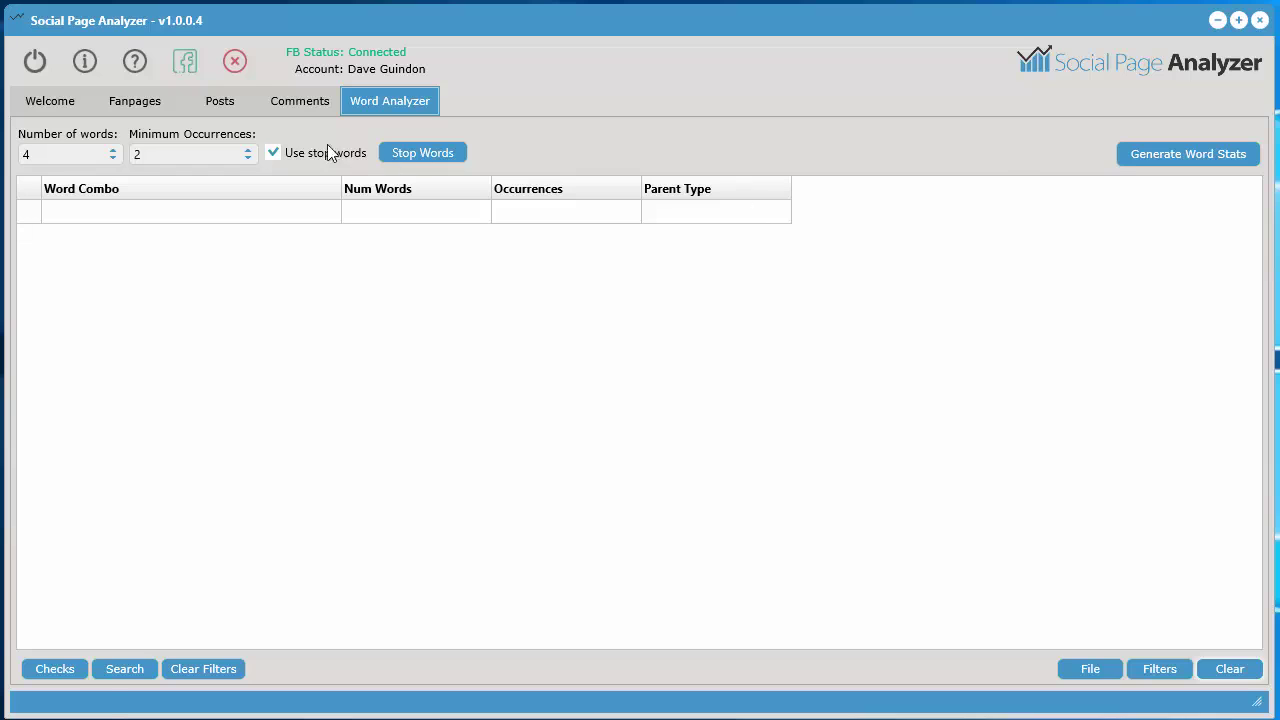
click(220, 101)
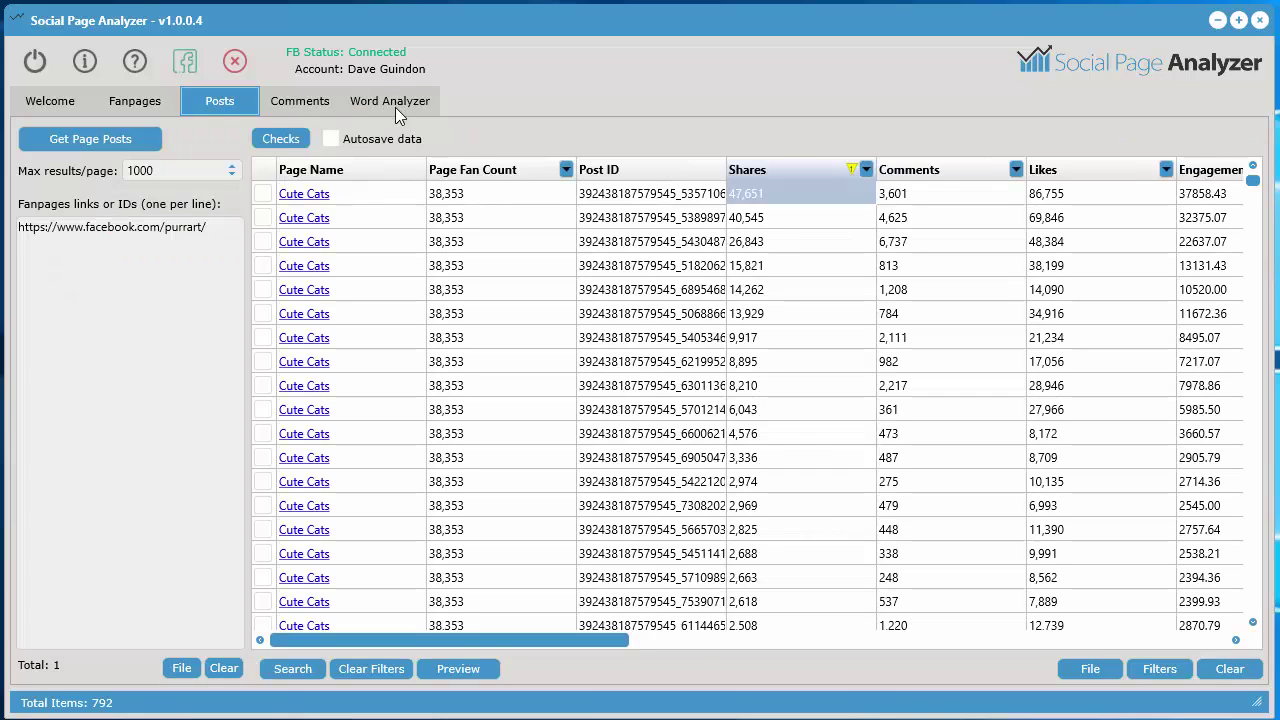
click(395, 104)
click(195, 97)
click(423, 112)
click(1160, 158)
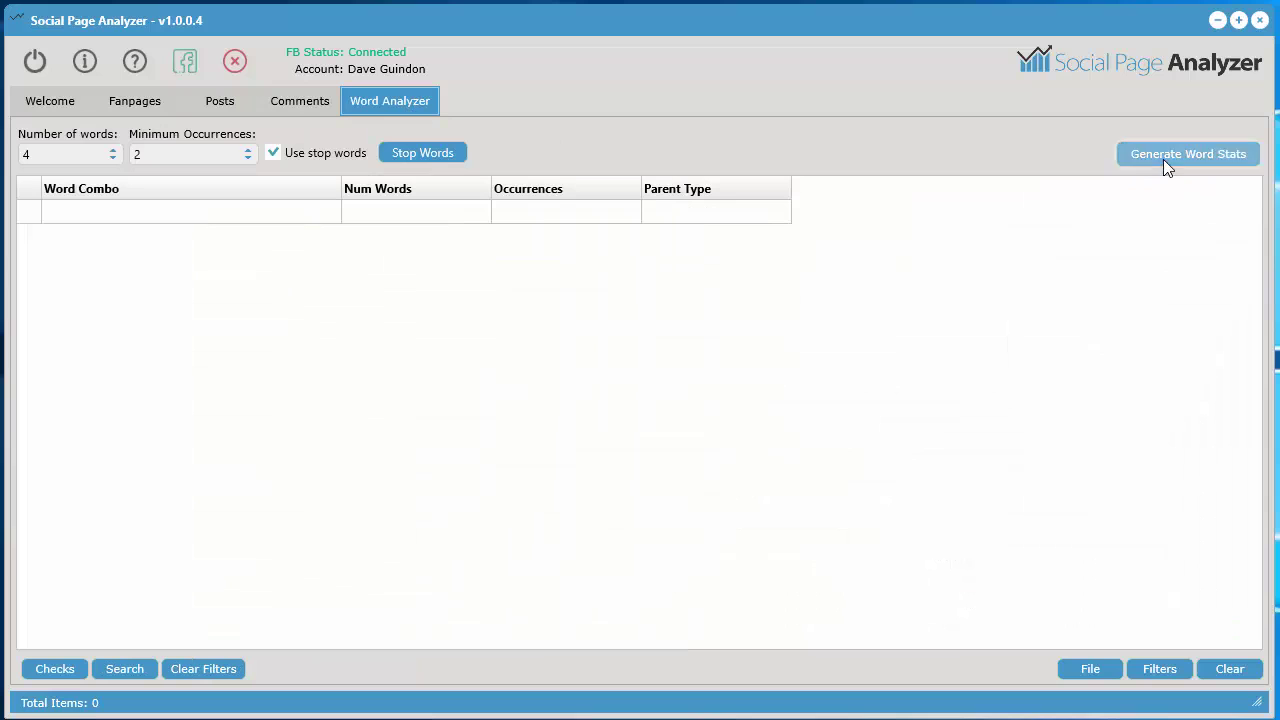
click(1170, 177)
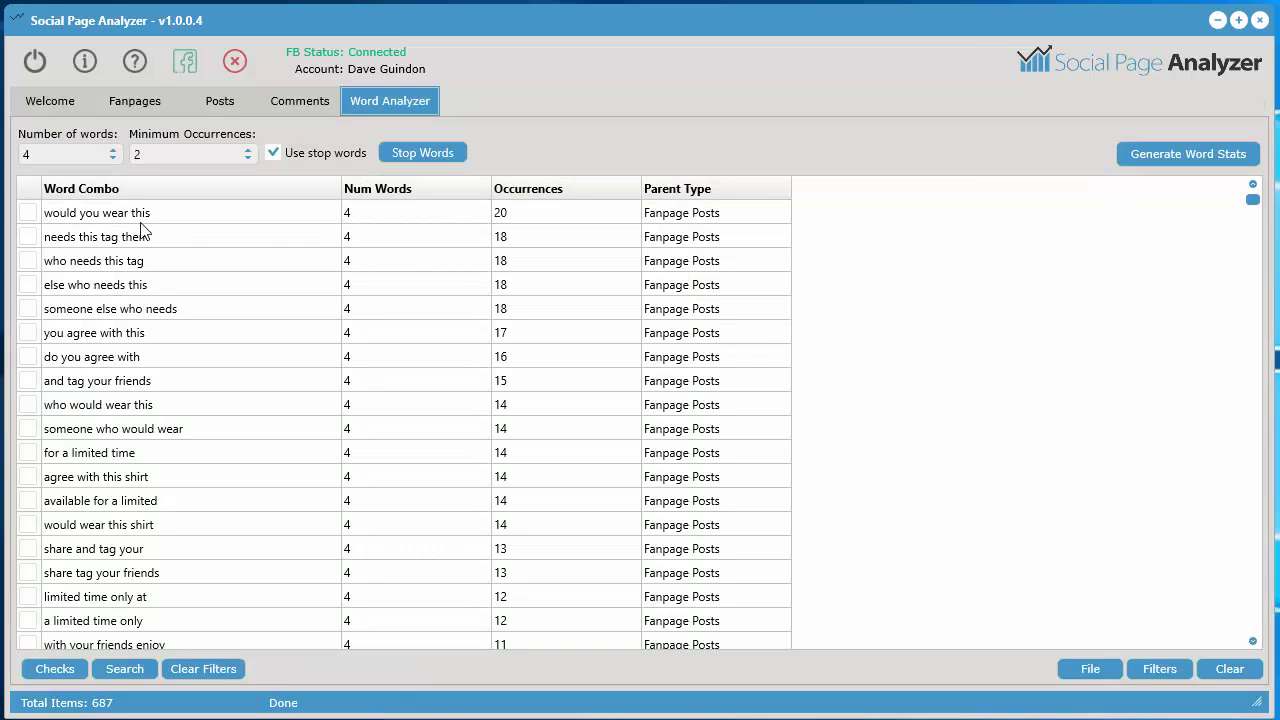
Step: Skim the post word combinations and view the fanpage posts containing "would you wear this"
click(145, 218)
scroll(191, 263, down, 2)
scroll(251, 480, up, 2)
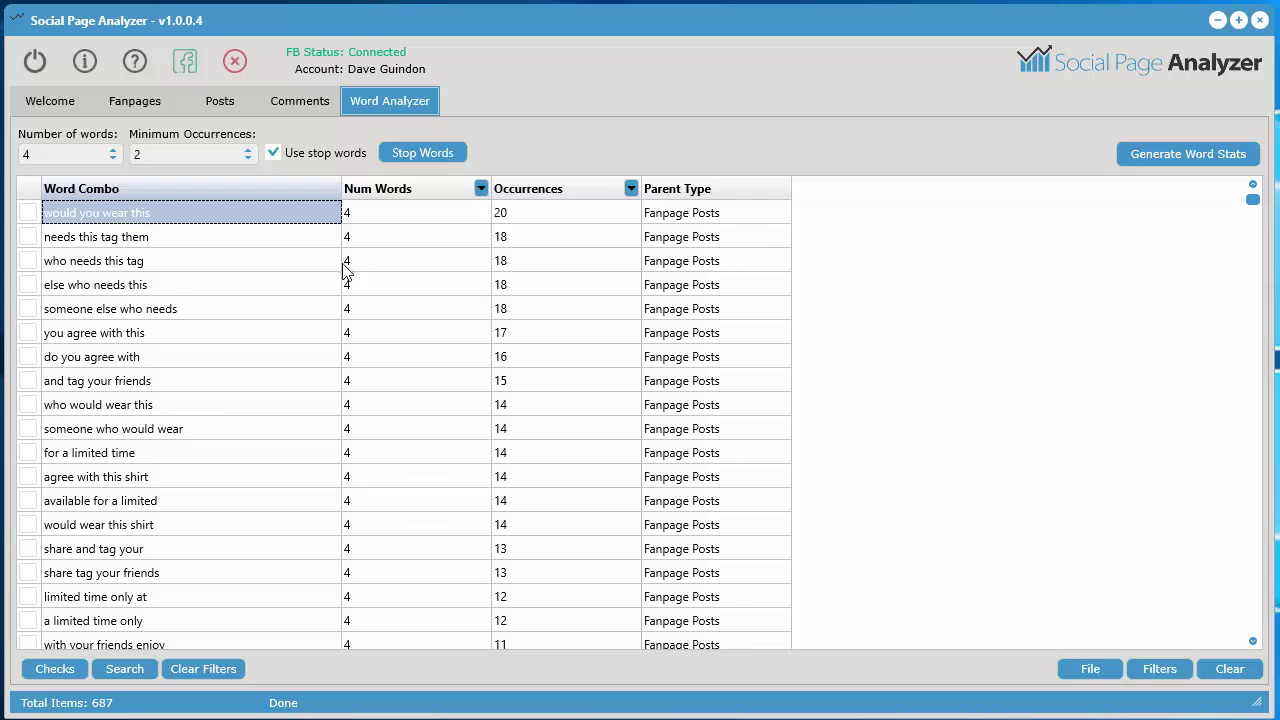
scroll(465, 470, down, 2)
scroll(470, 480, up, 2)
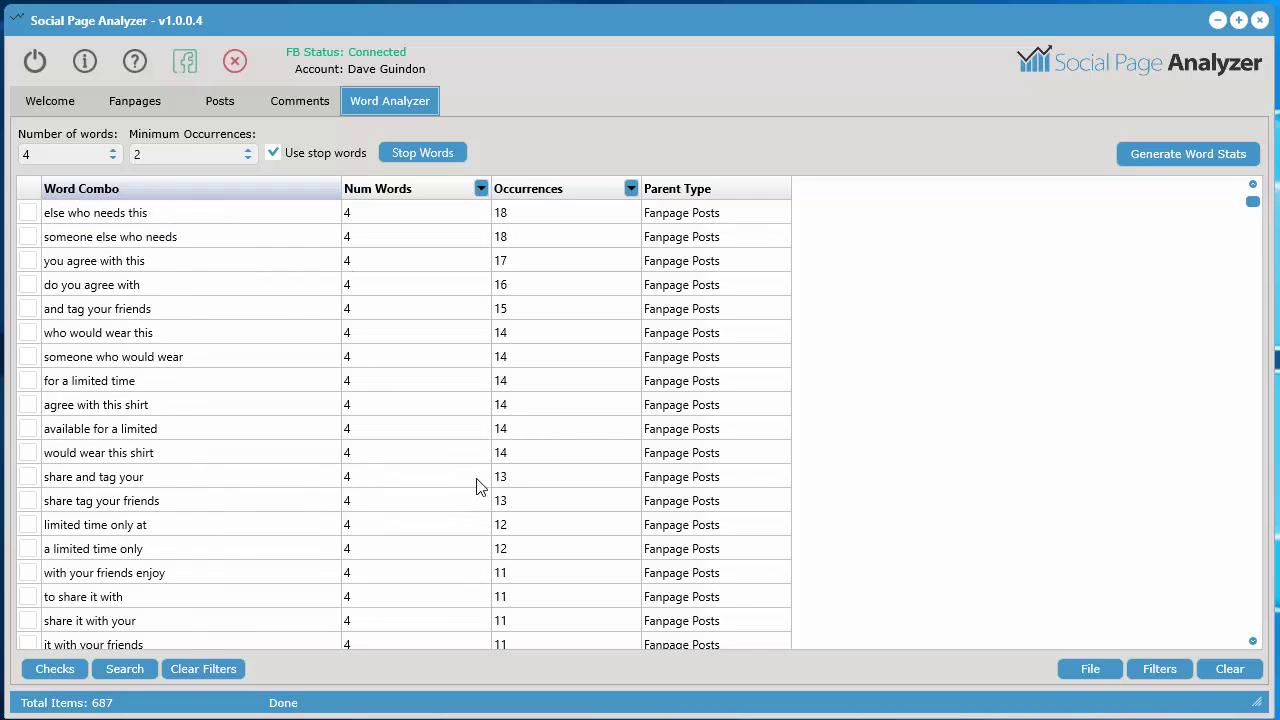
right_click(182, 212)
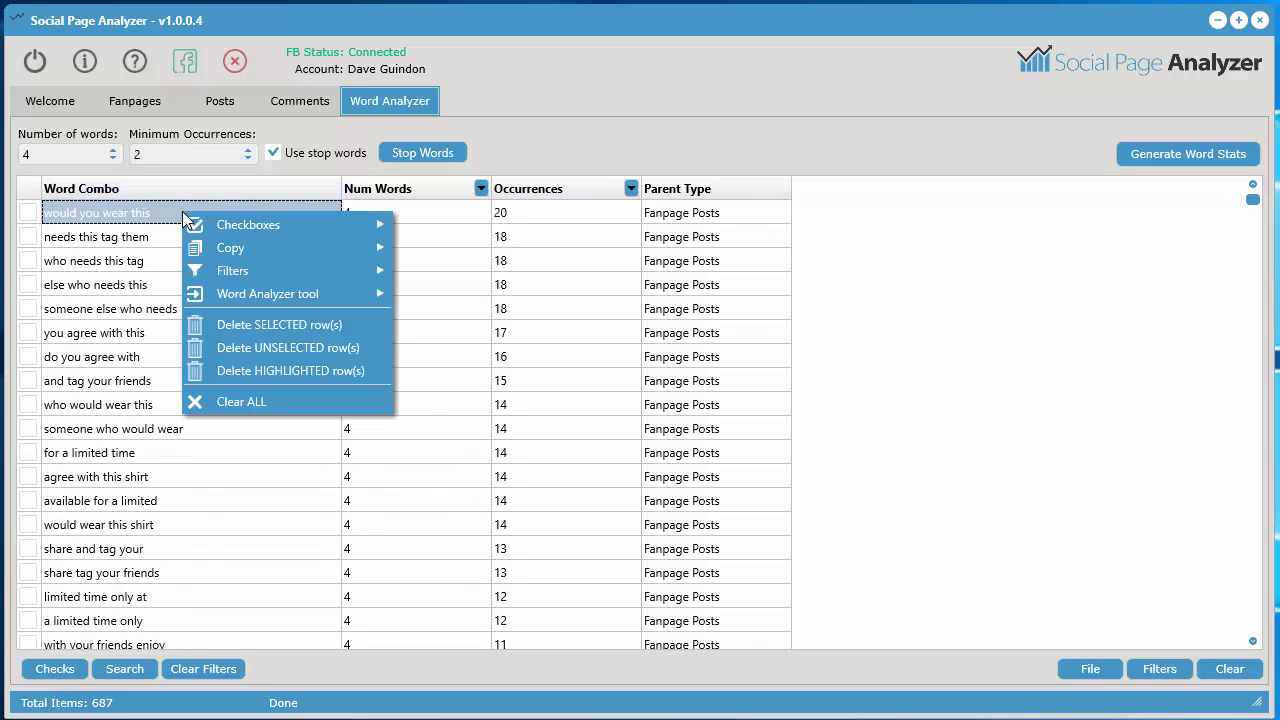
mouse_move(259, 288)
click(485, 294)
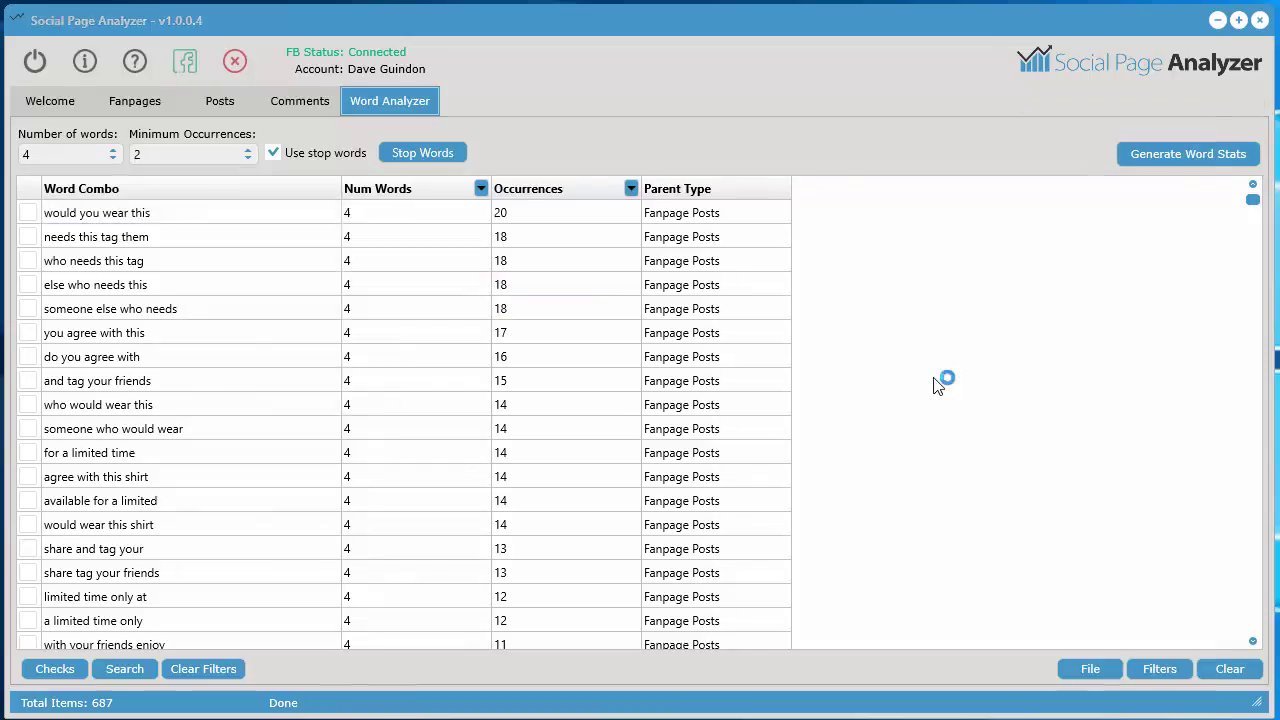
scroll(1013, 402, down, 5)
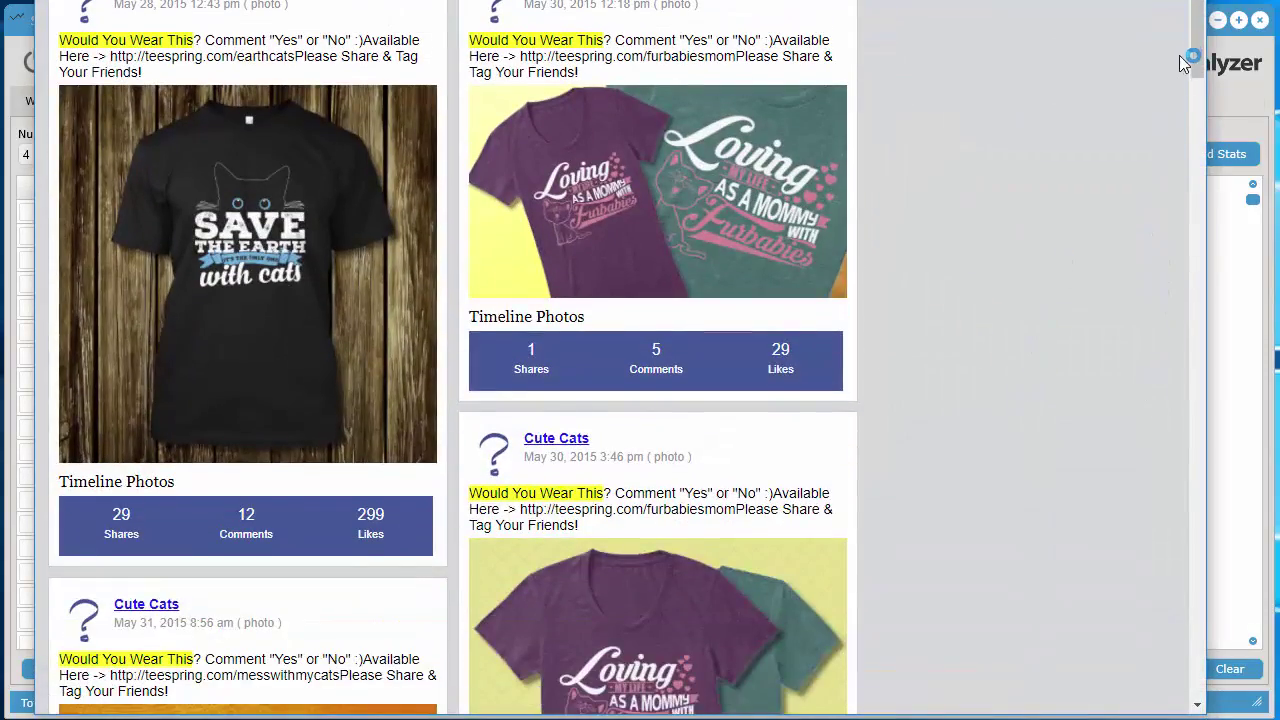
Step: Sort the posts containing "would you wear this" by shares, comments, likes and post type in turn
drag(1195, 58, 1155, 40)
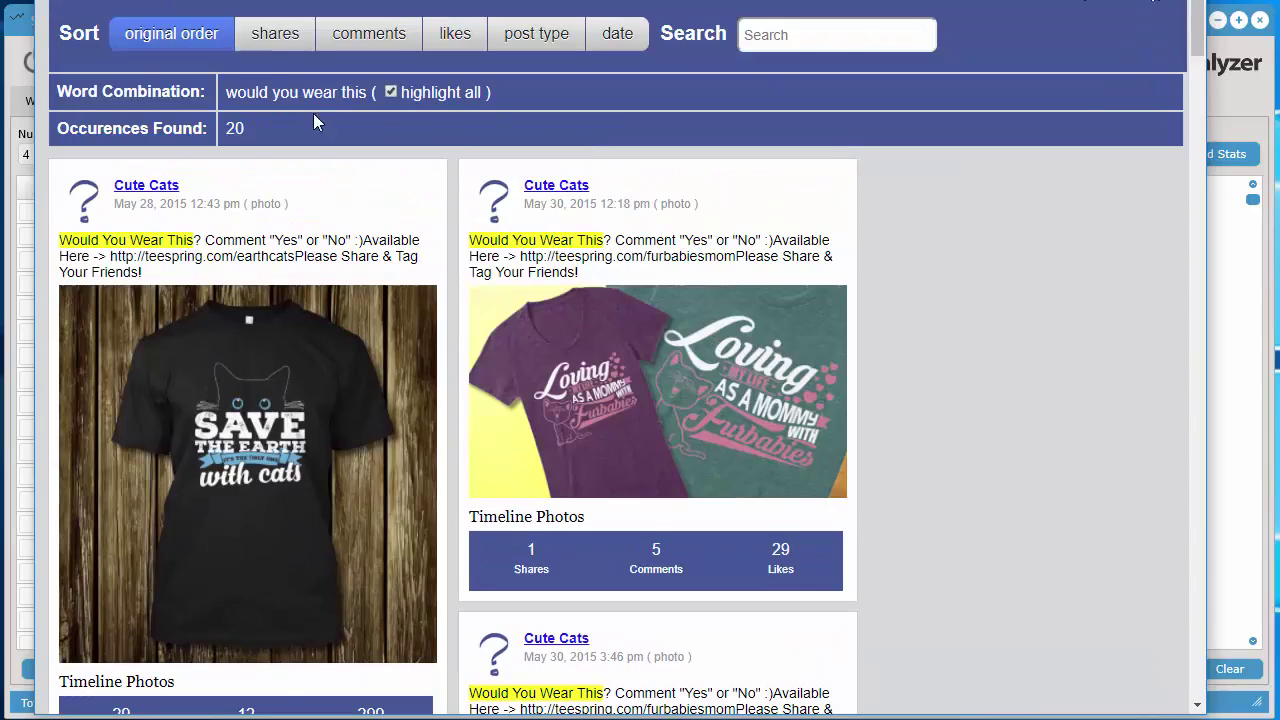
click(268, 50)
click(389, 45)
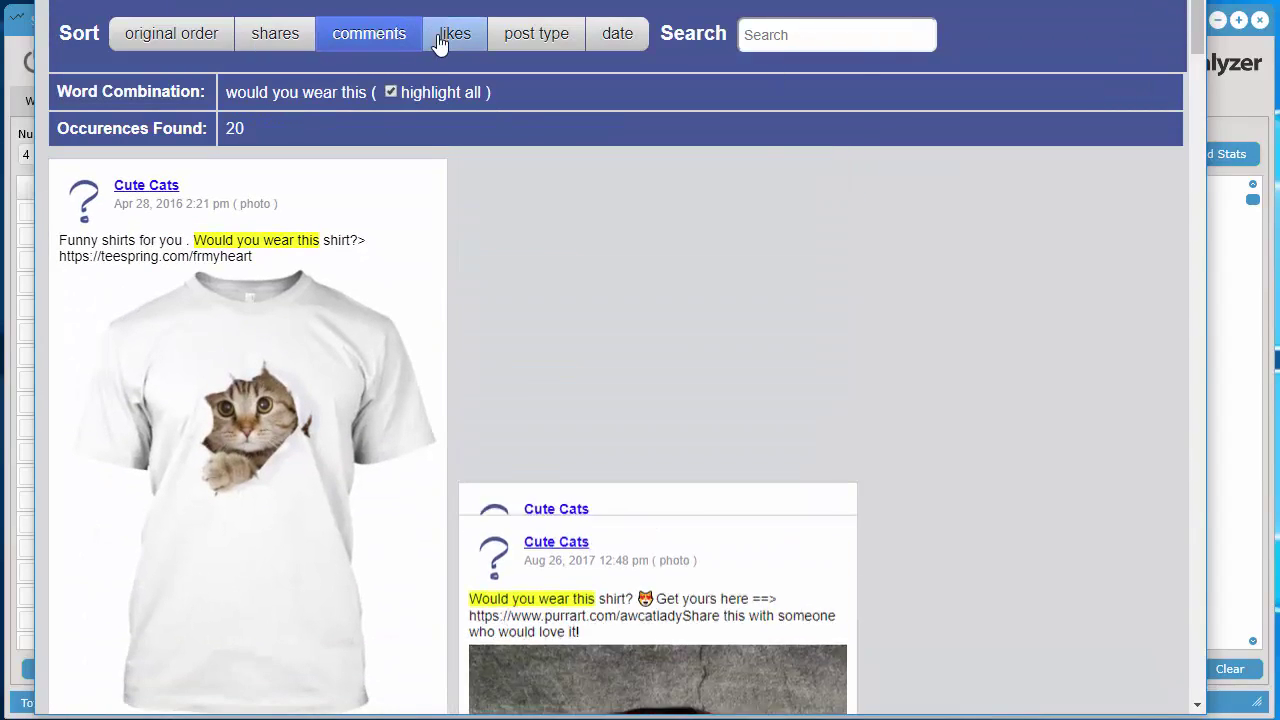
click(455, 40)
click(536, 40)
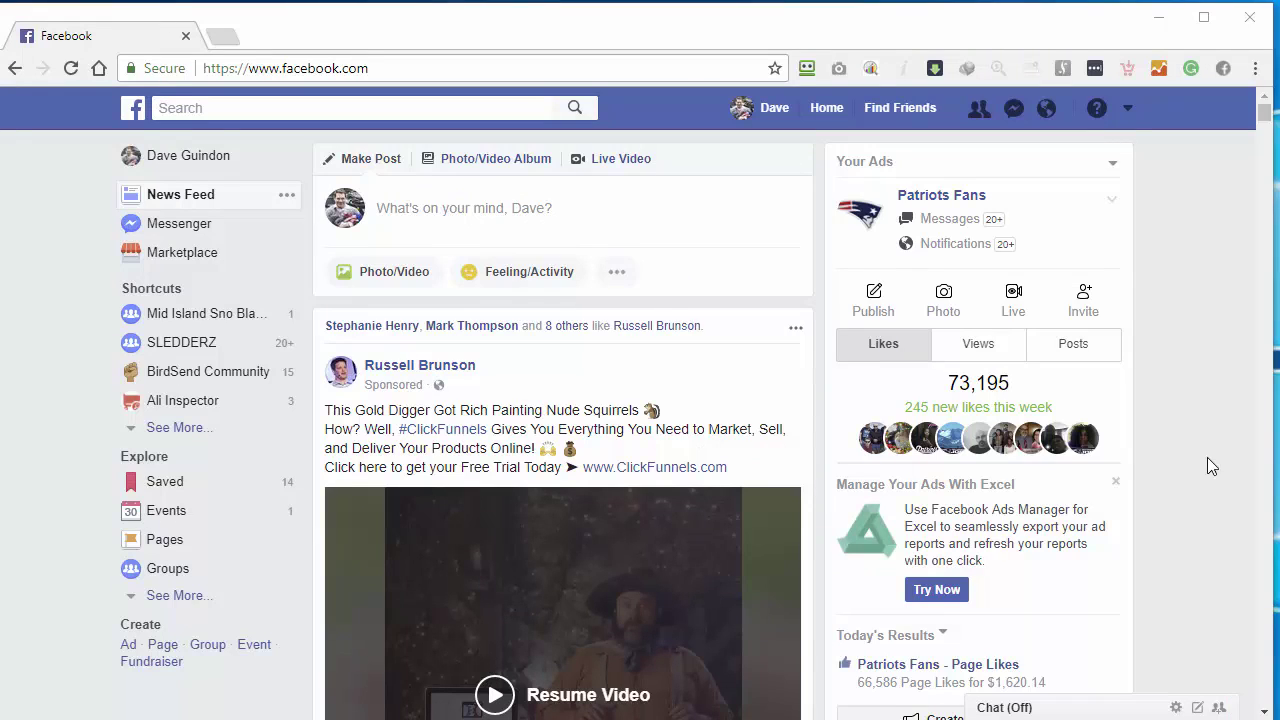
Step: Switch to Facebook in the browser and turn on Turbo Ad Finder to display only ads in the news feed
click(1198, 339)
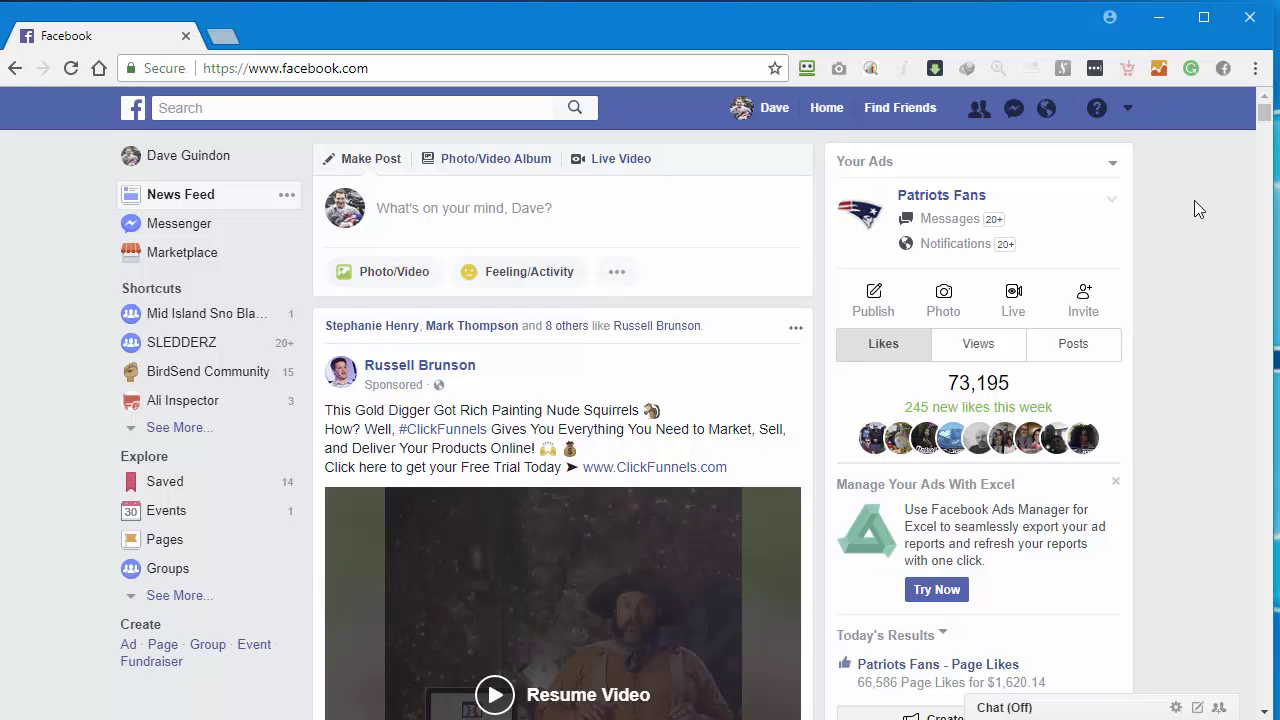
click(1221, 69)
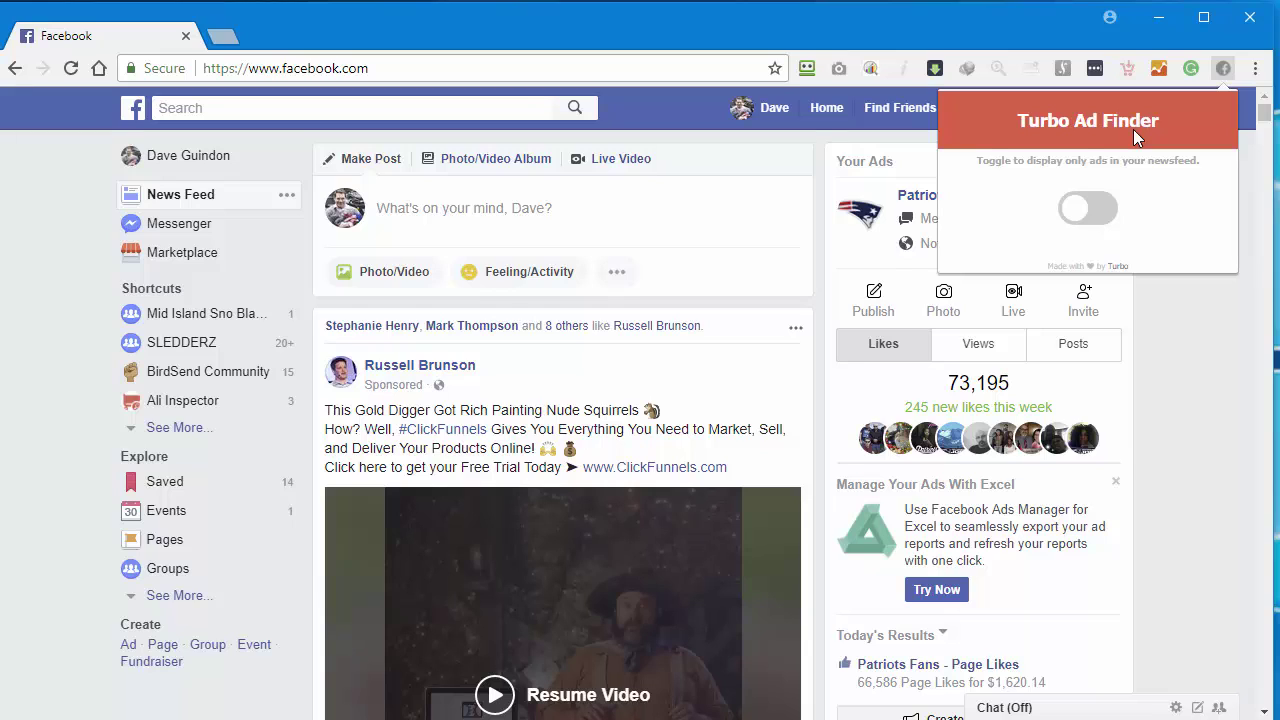
click(1076, 218)
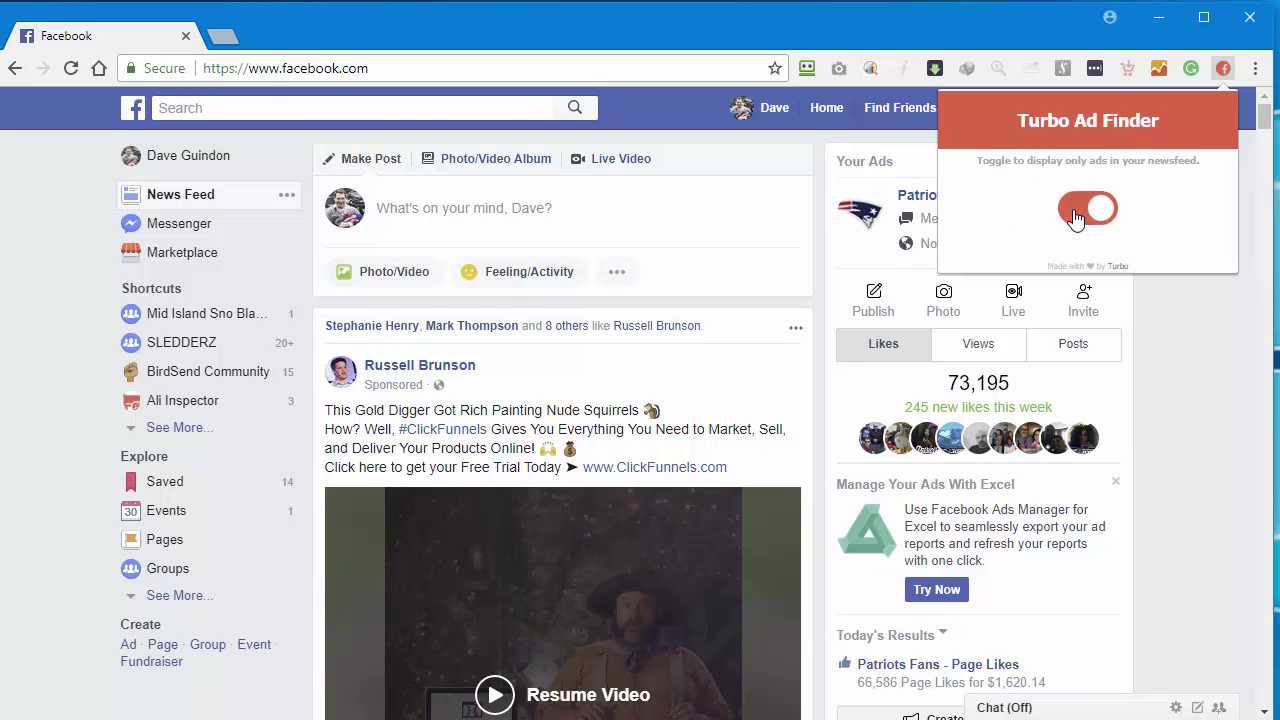
click(1203, 351)
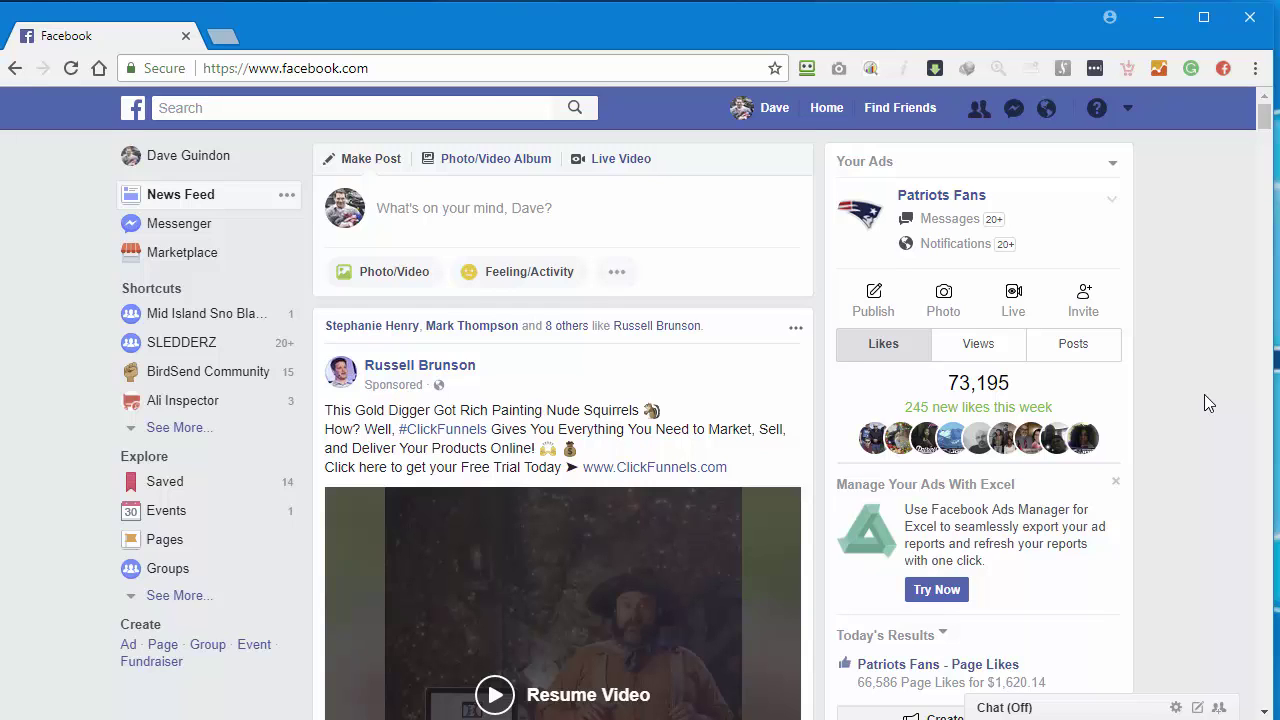
Step: Browse the sponsored posts in the news feed, examining their offers and their comment, share and view figures
scroll(1185, 484, down, 2)
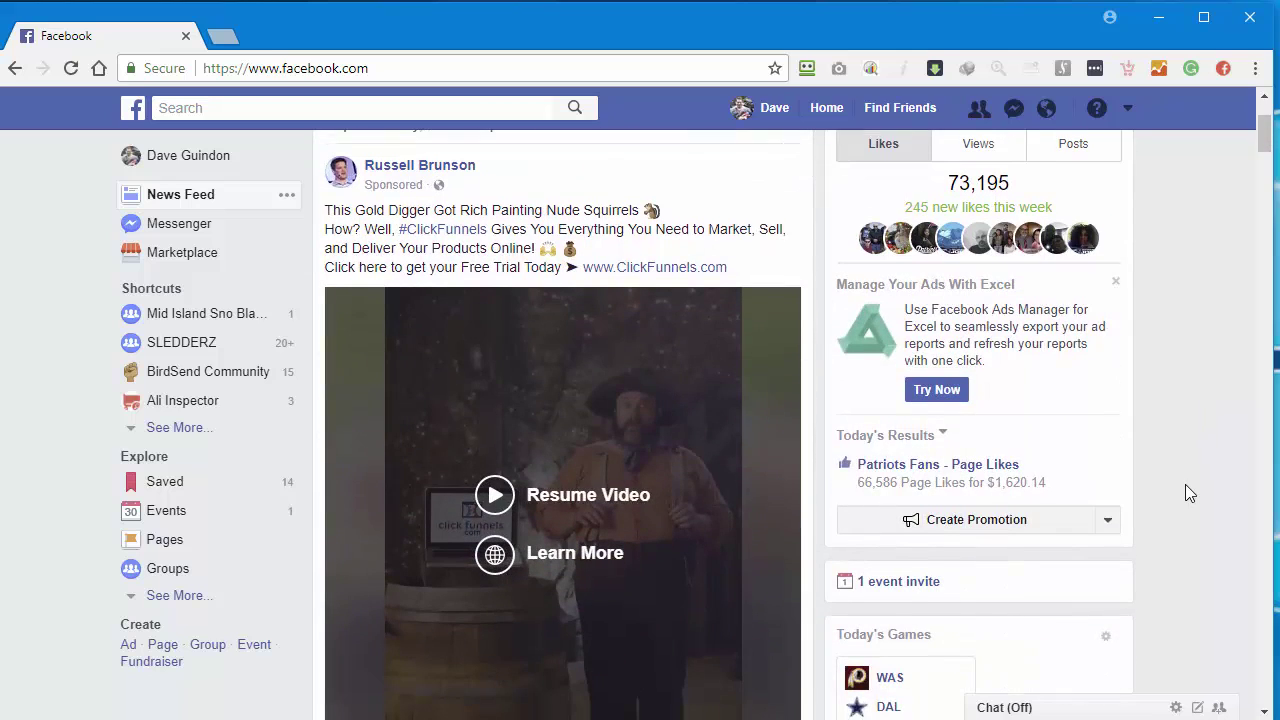
scroll(1185, 484, down, 3)
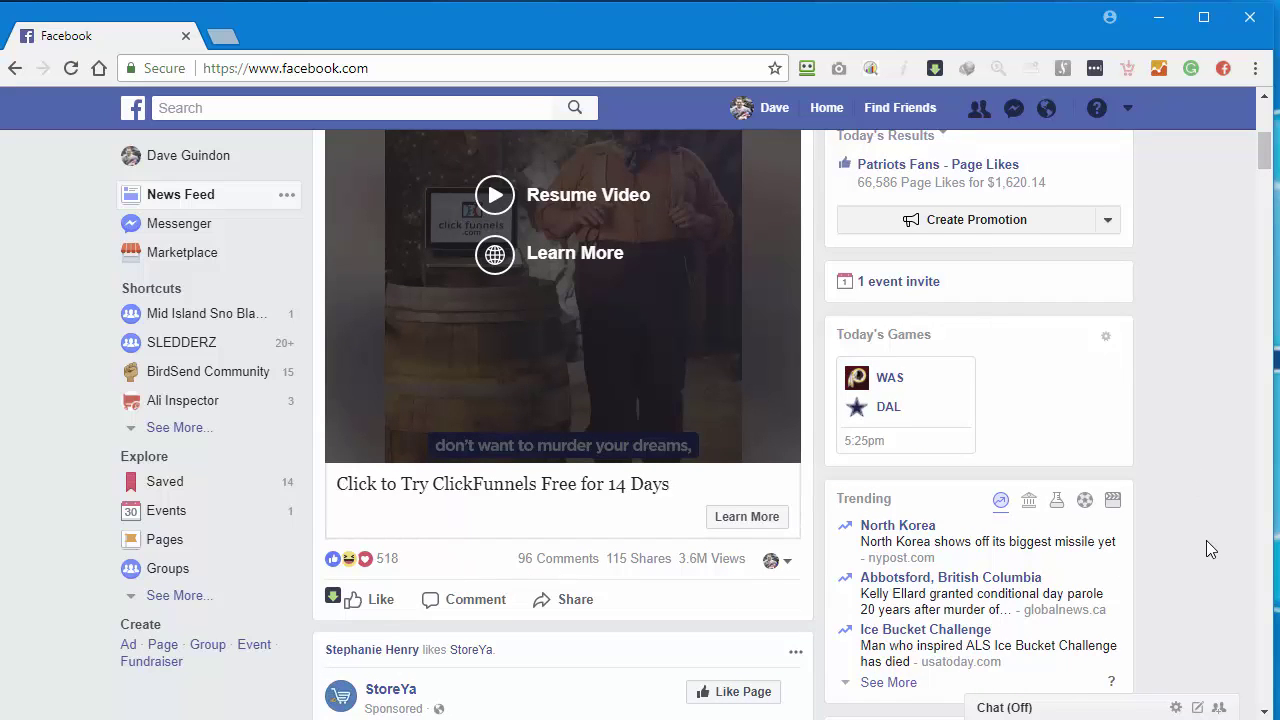
scroll(1206, 541, down, 4)
scroll(1206, 541, down, 4)
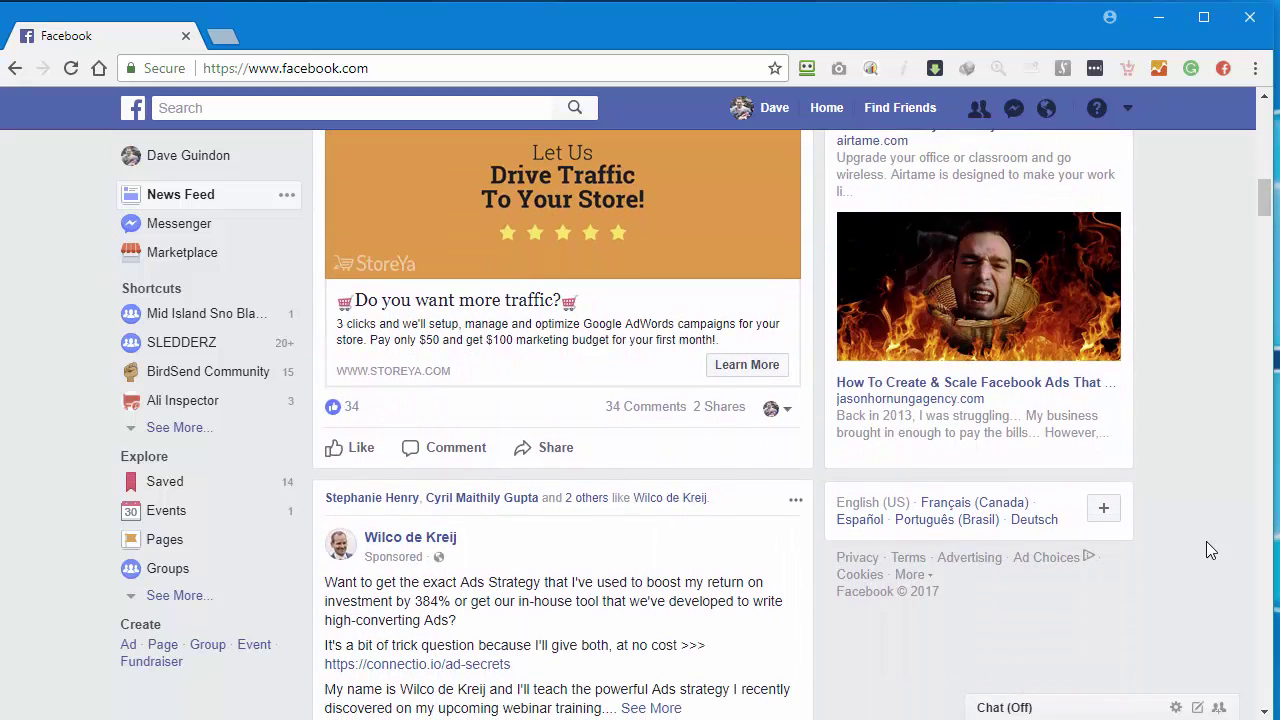
scroll(1206, 541, down, 2)
scroll(1206, 541, down, 4)
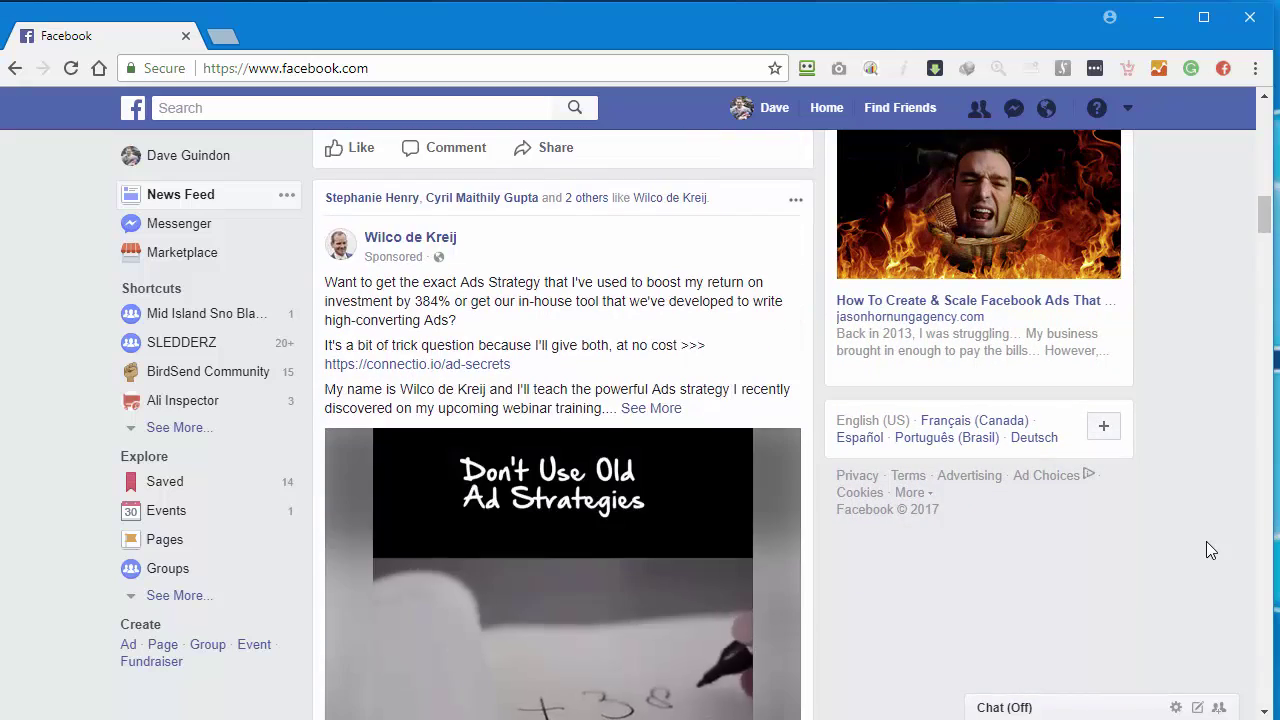
scroll(1206, 541, down, 2)
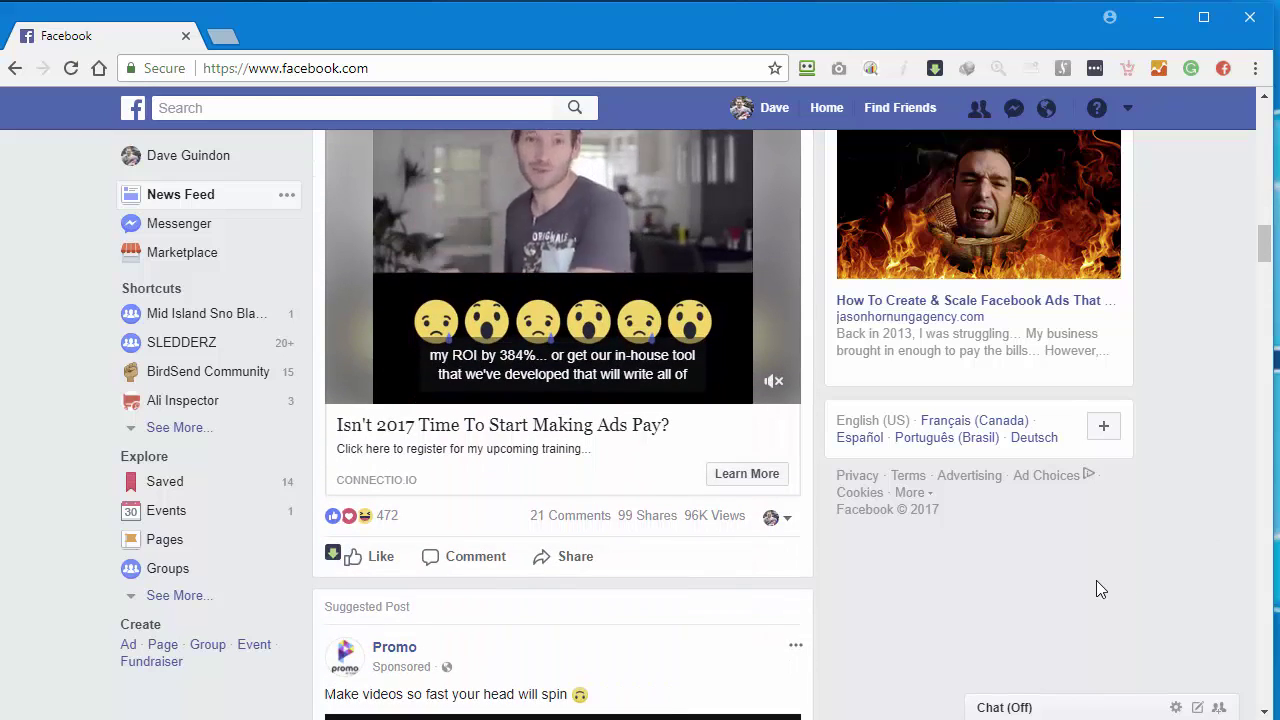
scroll(1101, 580, down, 2)
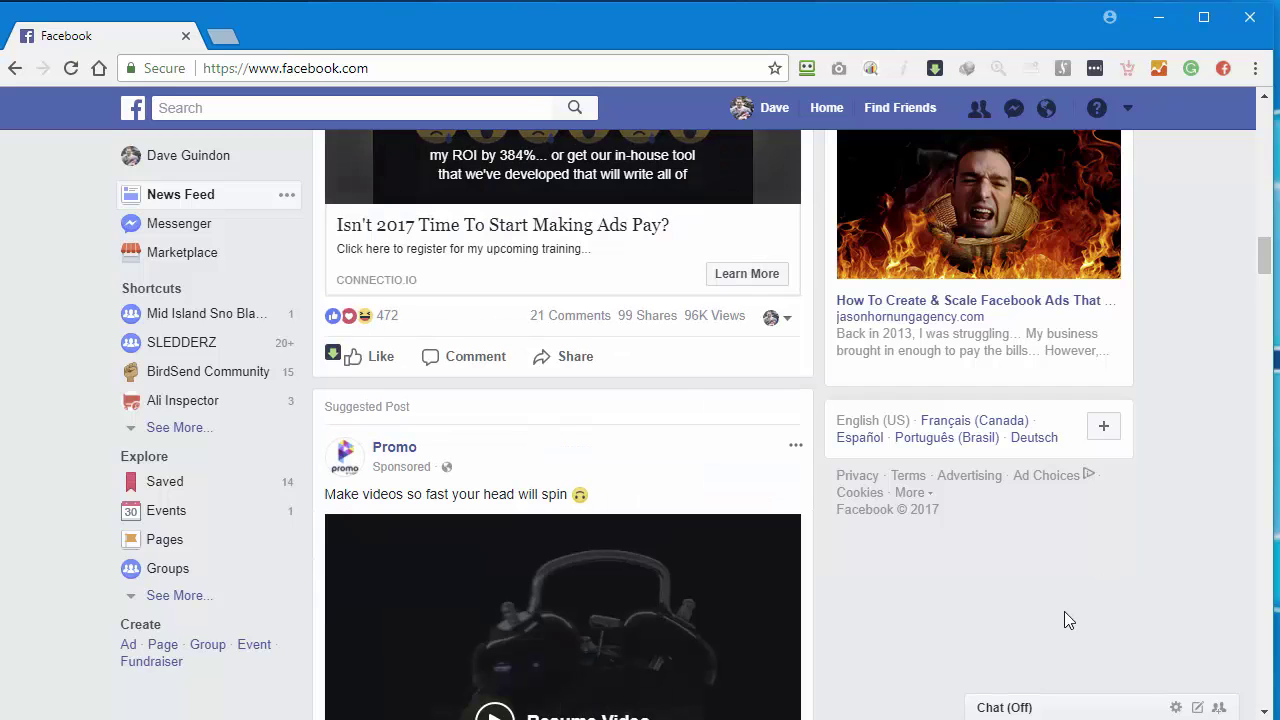
scroll(1066, 605, down, 2)
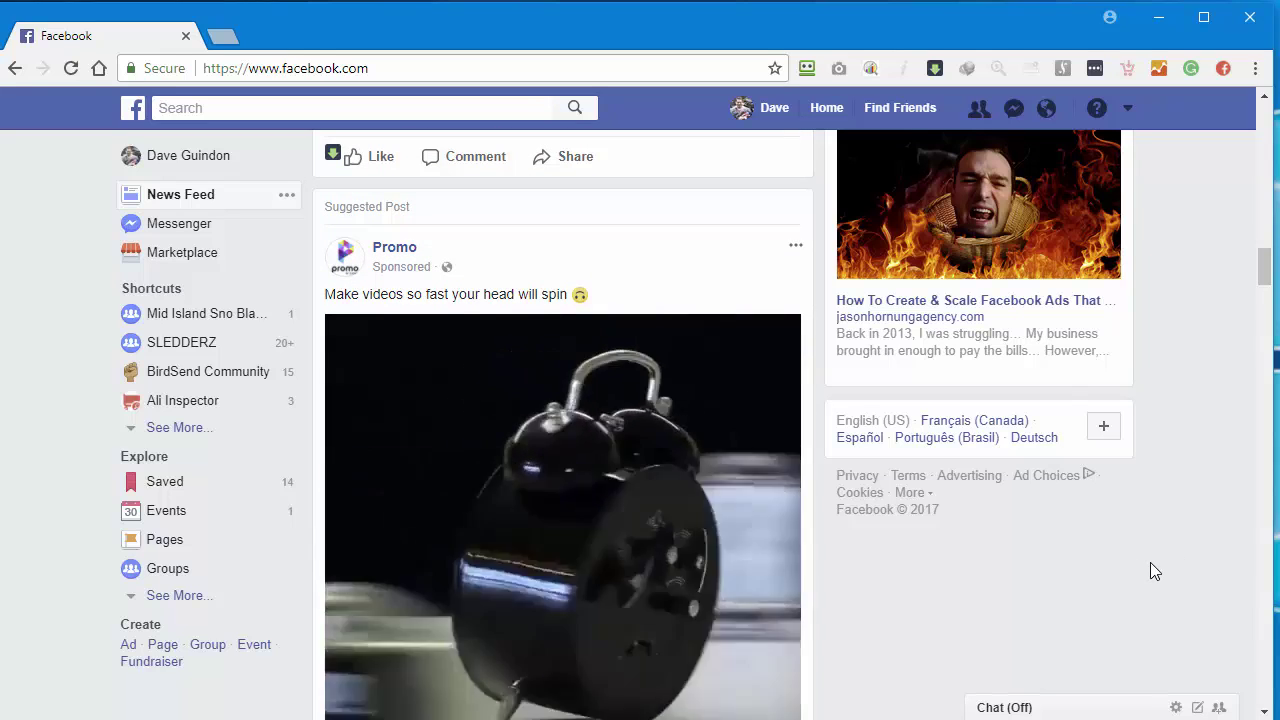
scroll(1150, 565, down, 3)
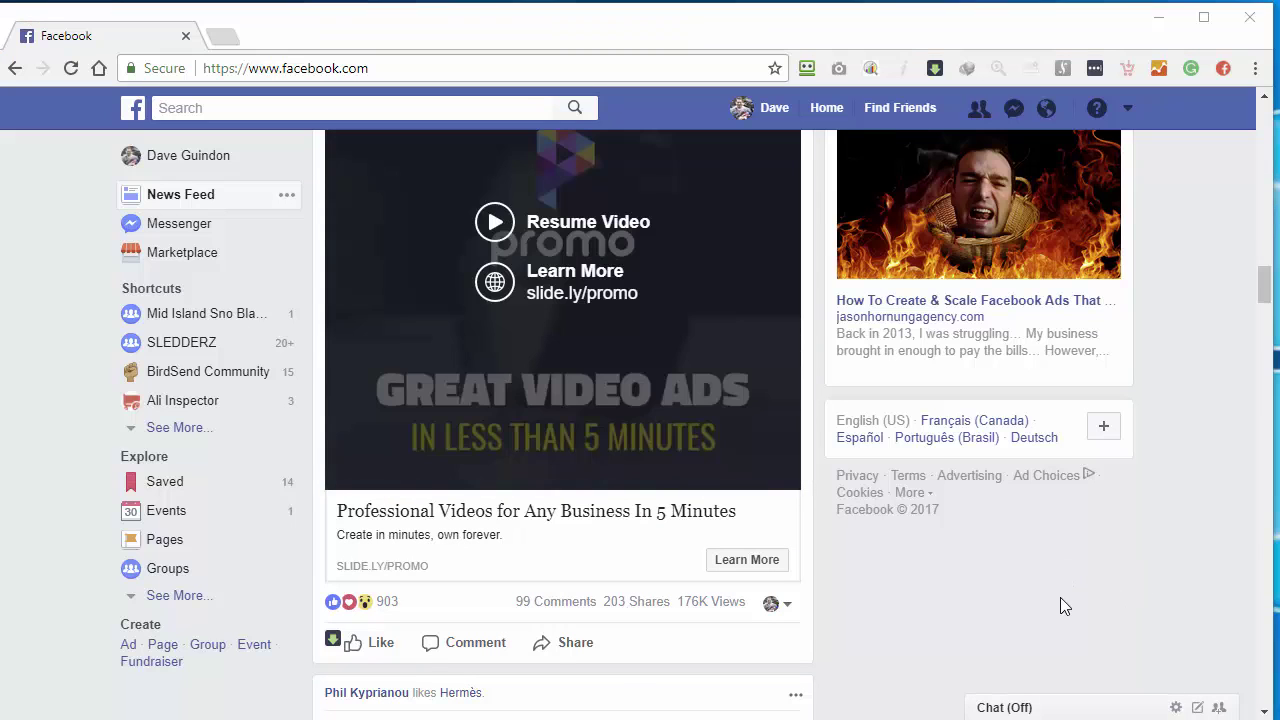
scroll(990, 580, down, 1)
scroll(993, 589, down, 2)
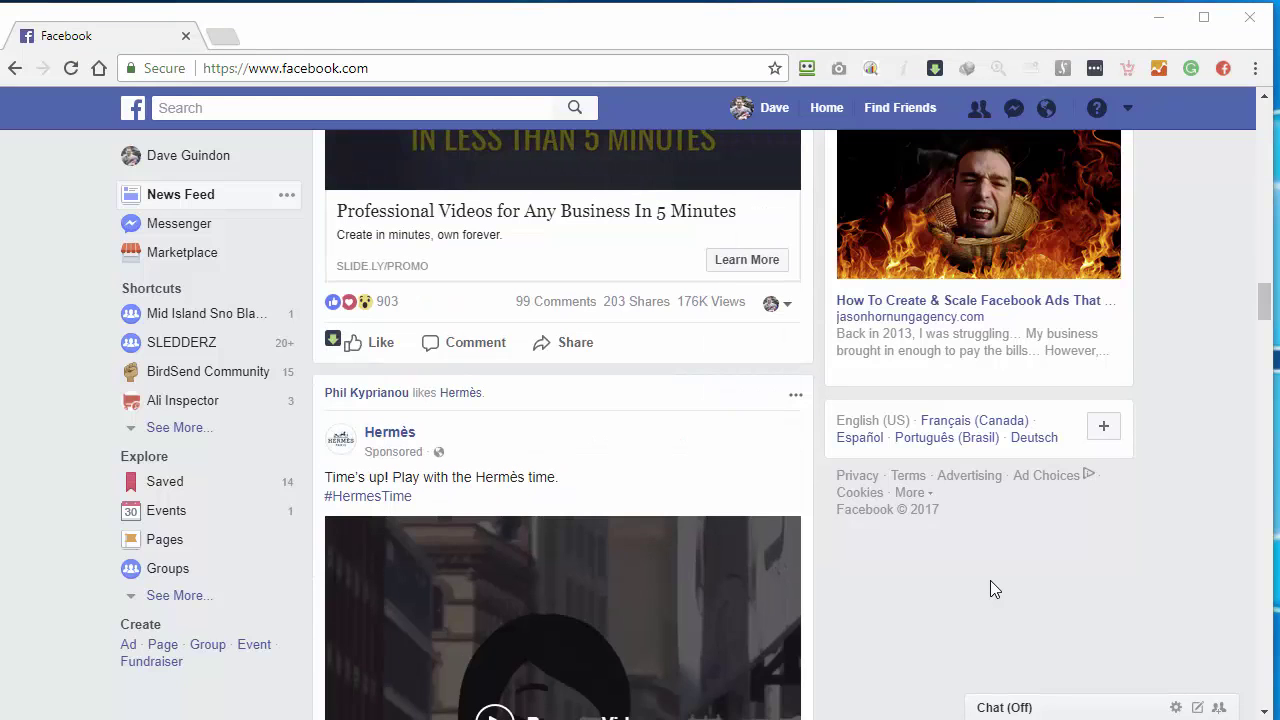
scroll(983, 580, down, 3)
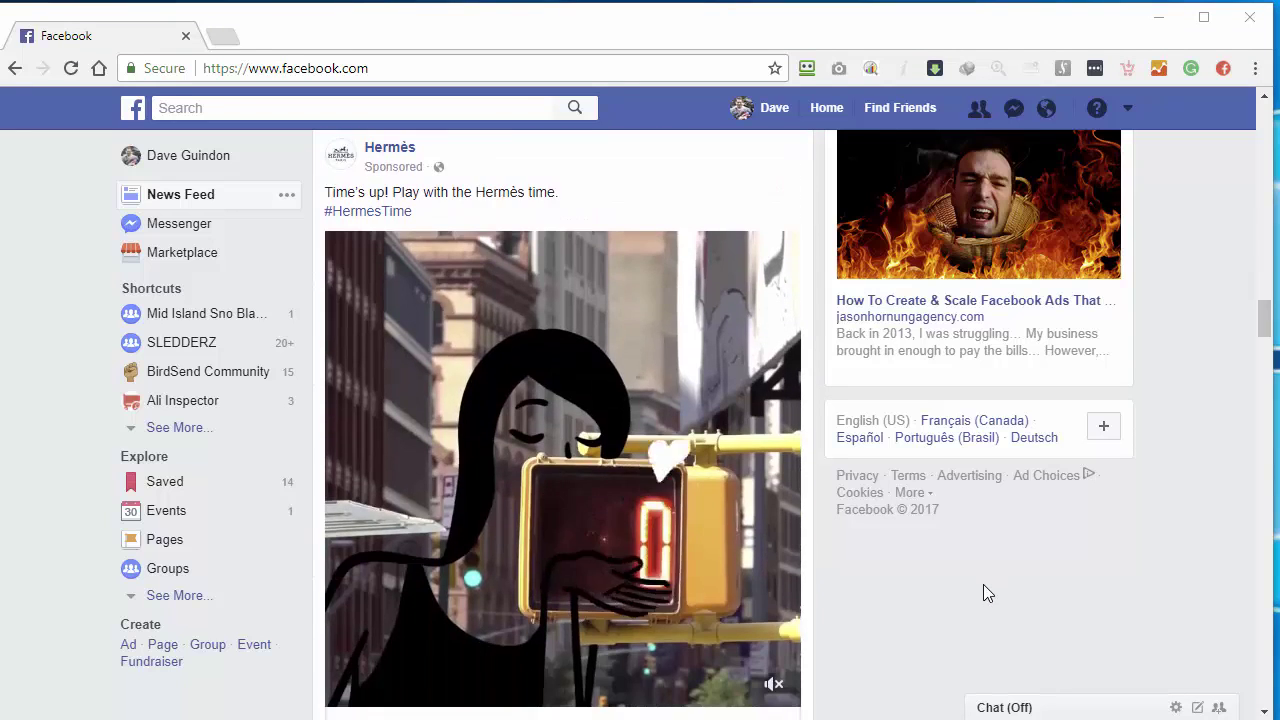
scroll(983, 584, down, 2)
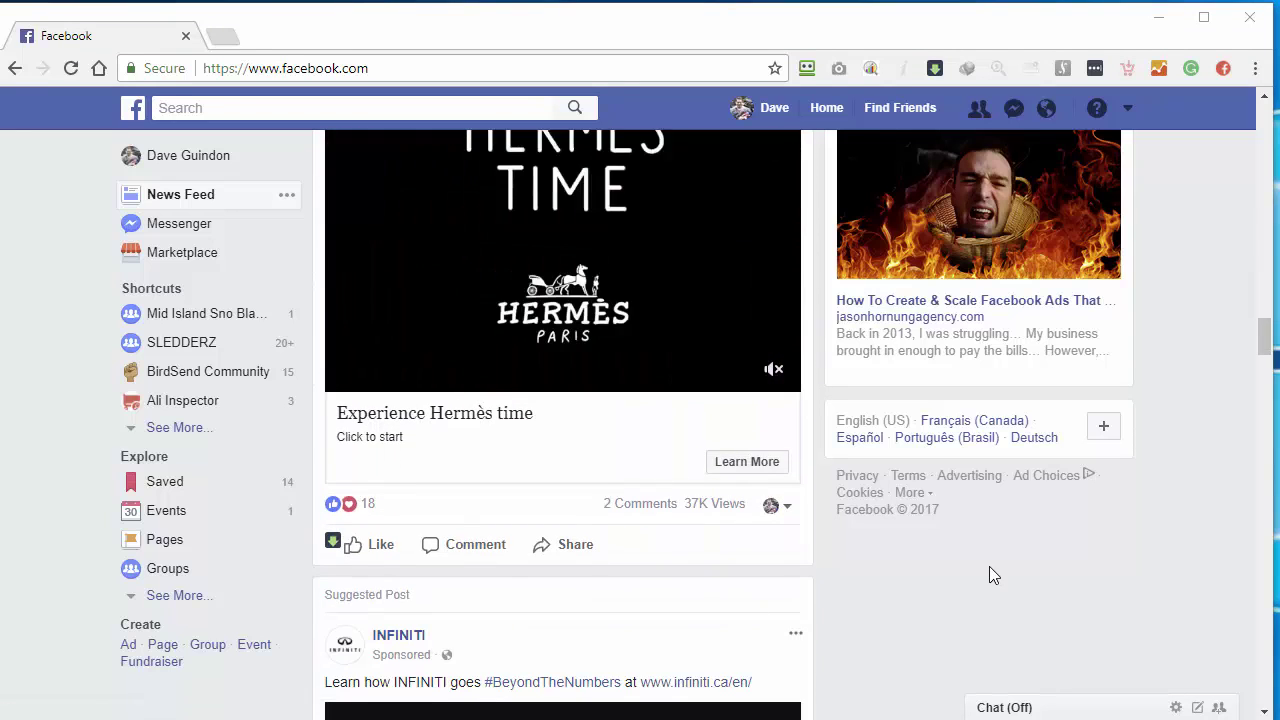
scroll(989, 566, down, 3)
scroll(989, 566, down, 4)
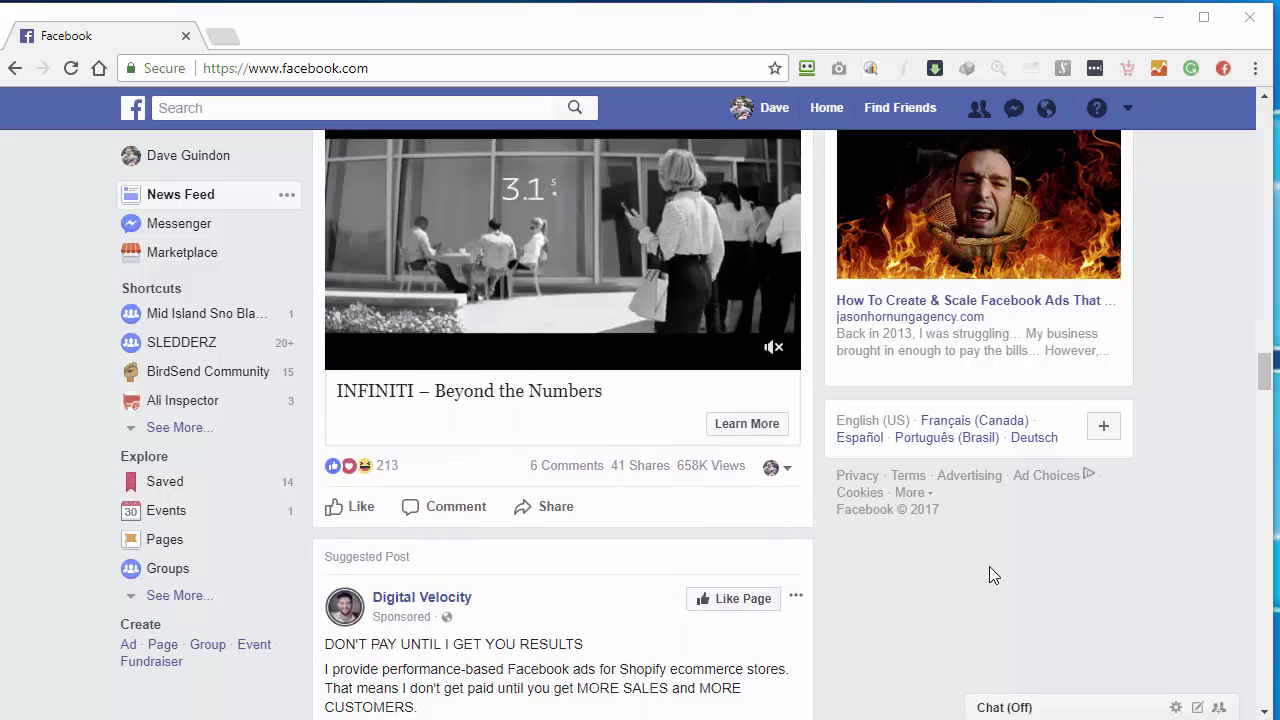
scroll(989, 568, down, 6)
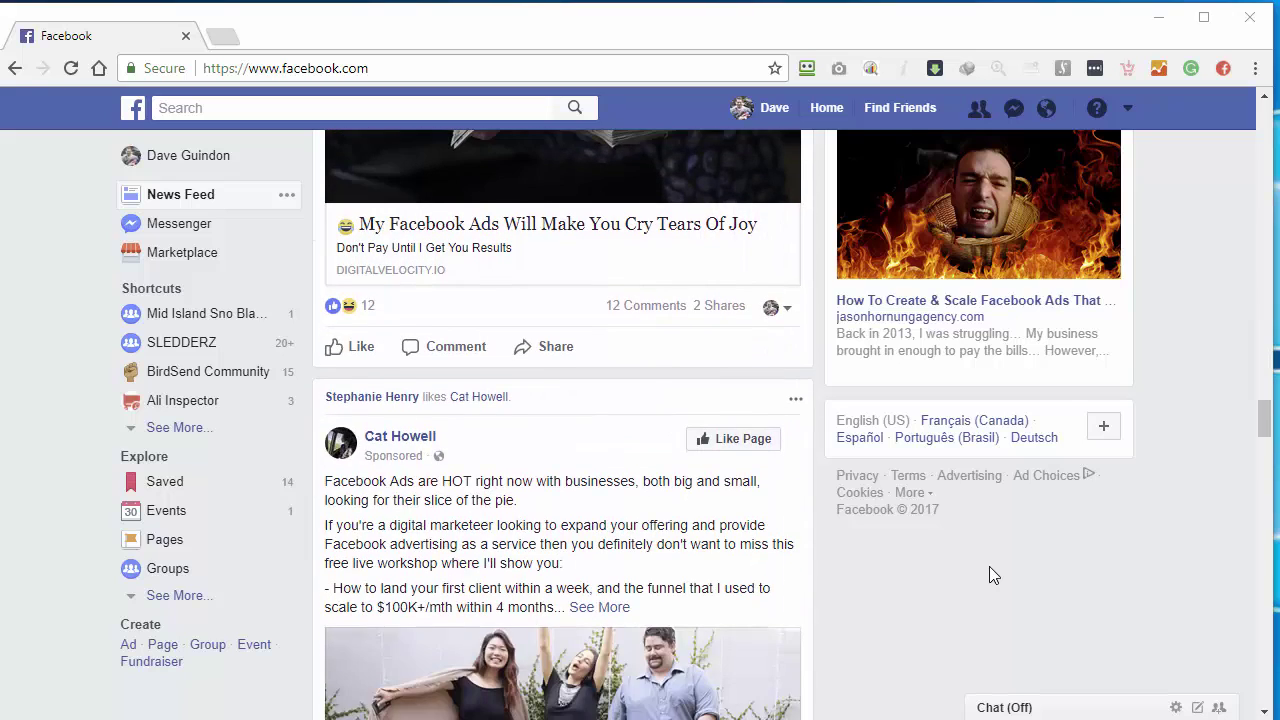
scroll(989, 566, down, 12)
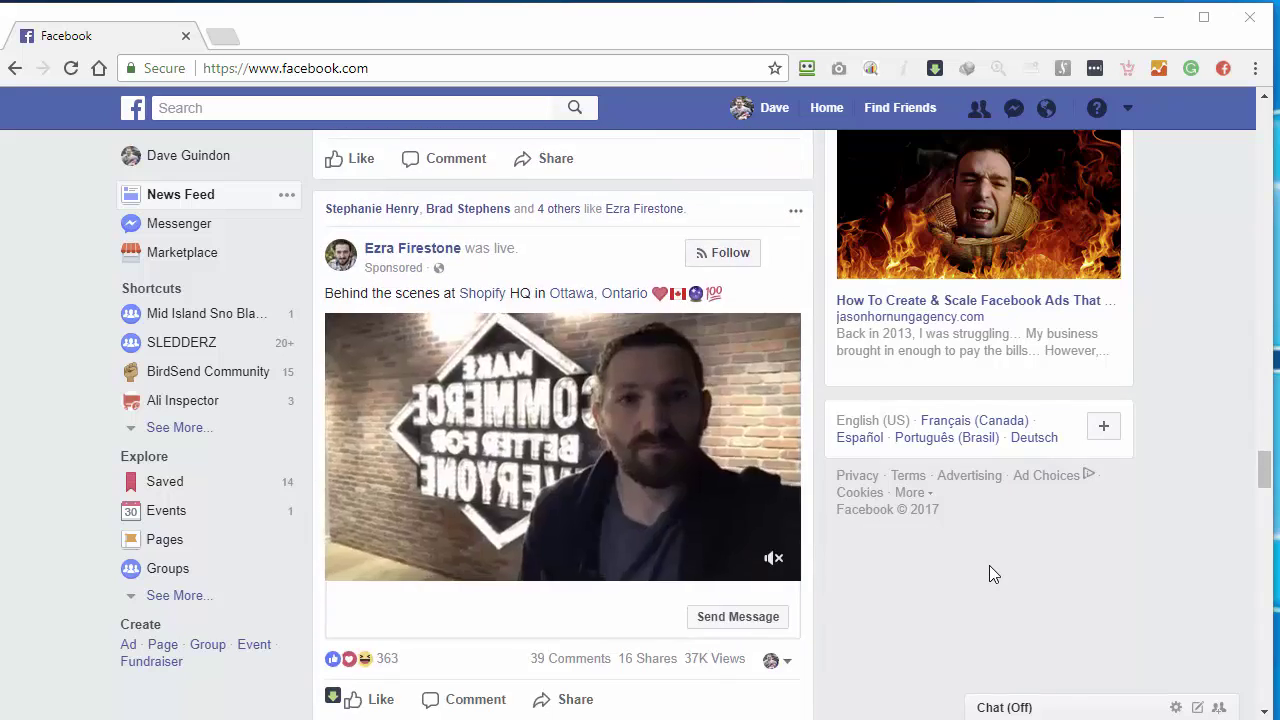
Step: Check the engagement on the ClickFunnels "Gold Digger" video ad and copy the link address of its advertiser name
scroll(989, 567, down, 6)
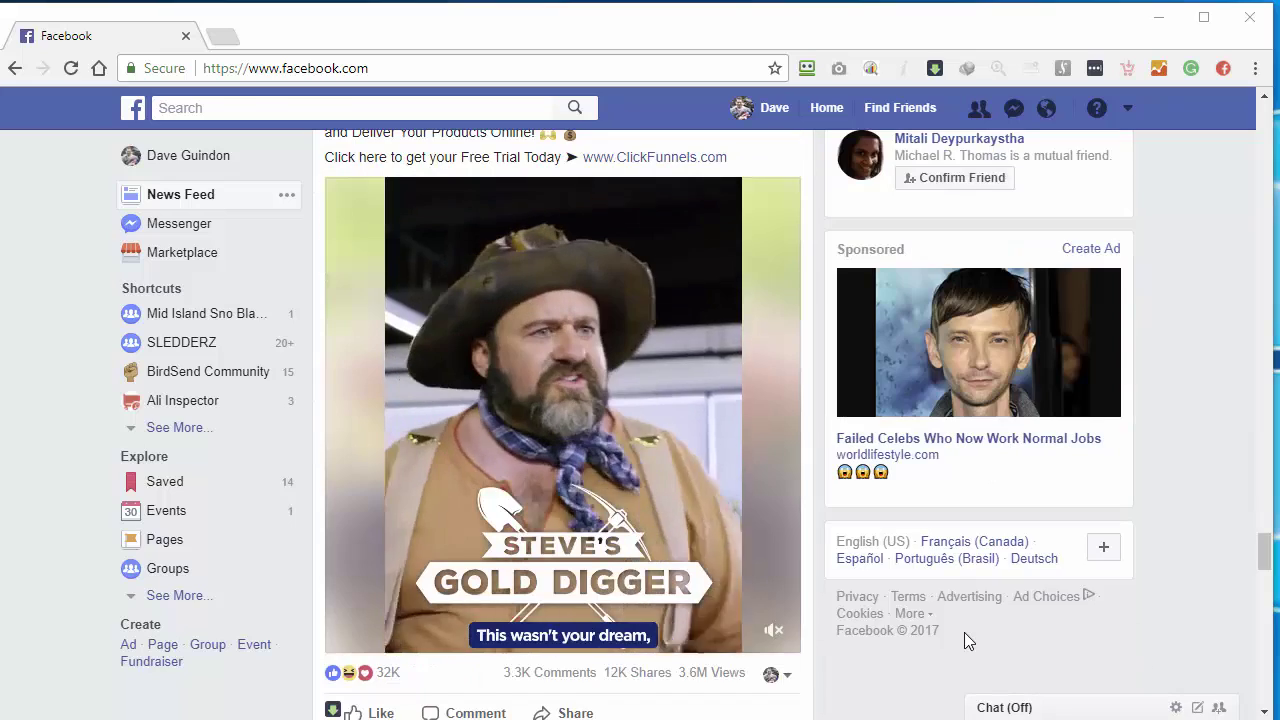
scroll(950, 639, down, 1)
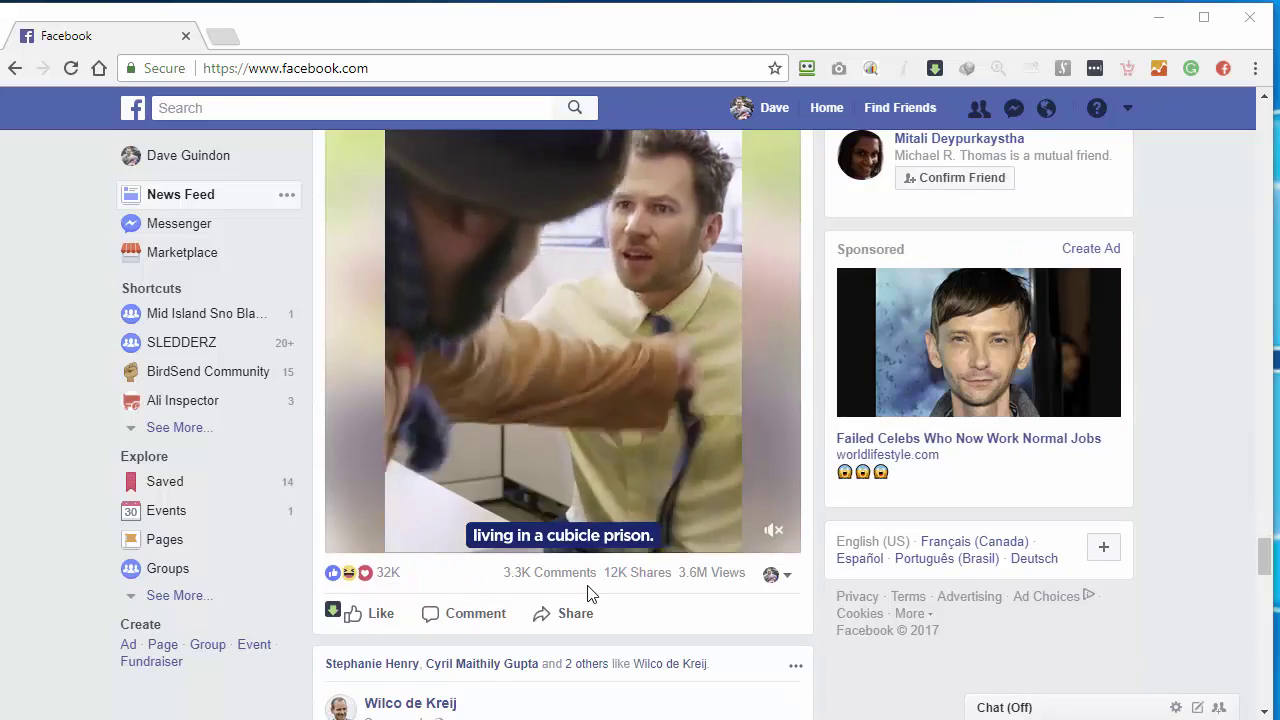
scroll(958, 651, up, 1)
scroll(970, 653, up, 1)
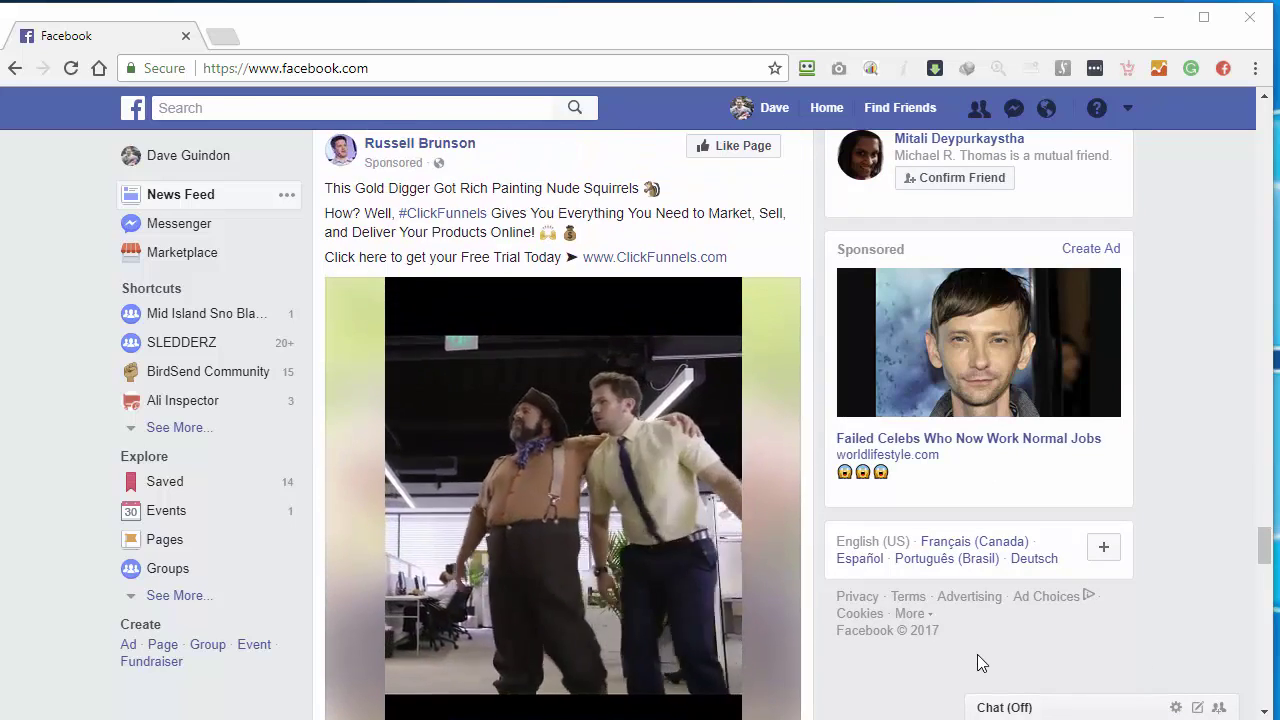
scroll(1001, 627, down, 1)
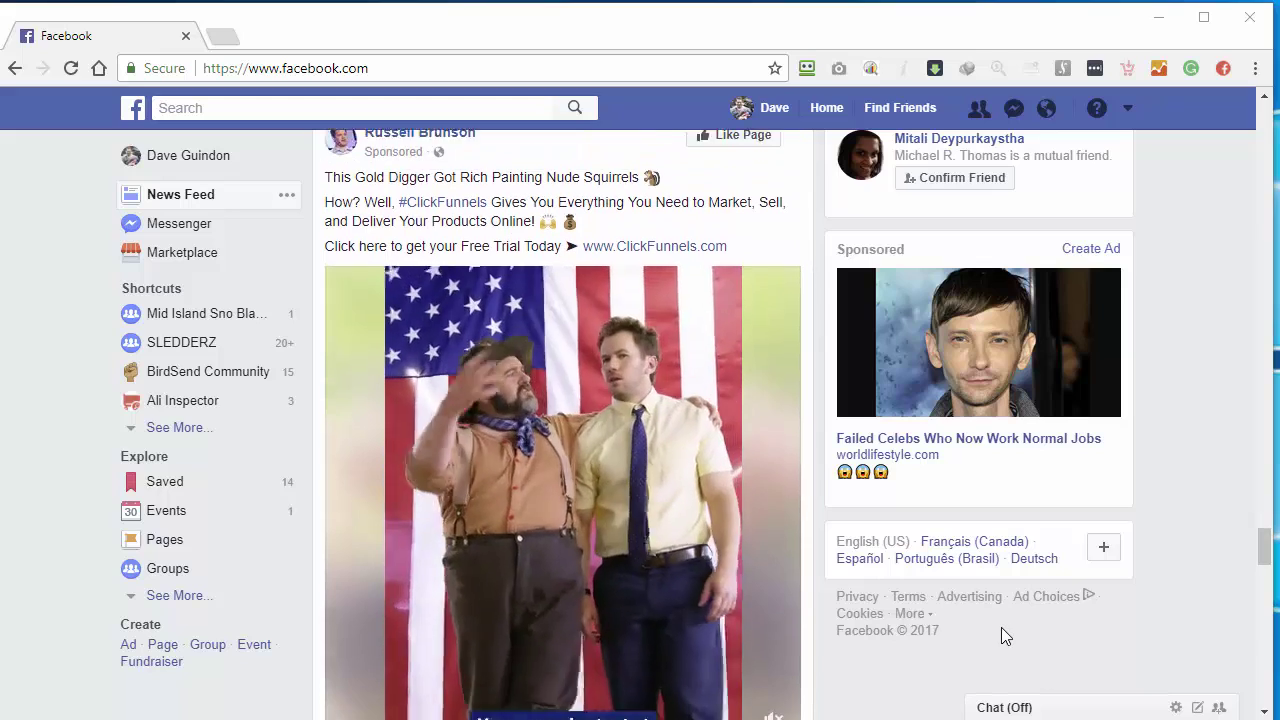
scroll(994, 626, down, 1)
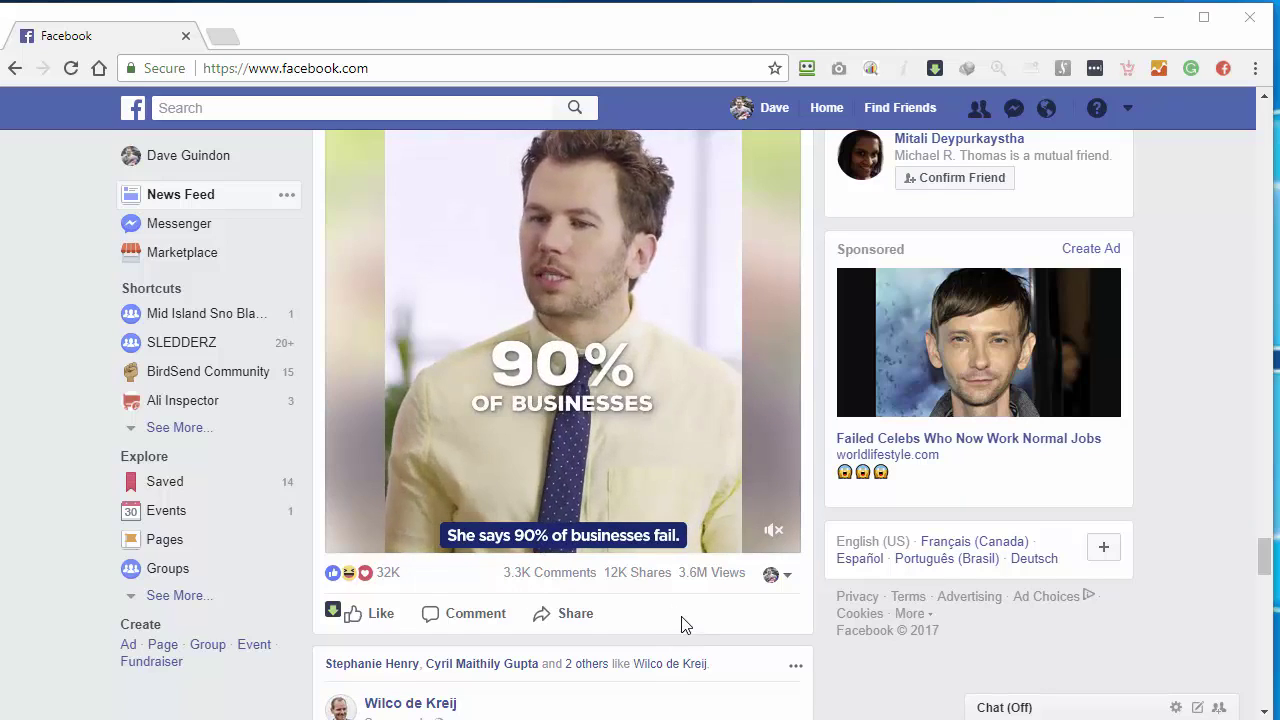
scroll(684, 625, up, 1)
scroll(648, 576, up, 2)
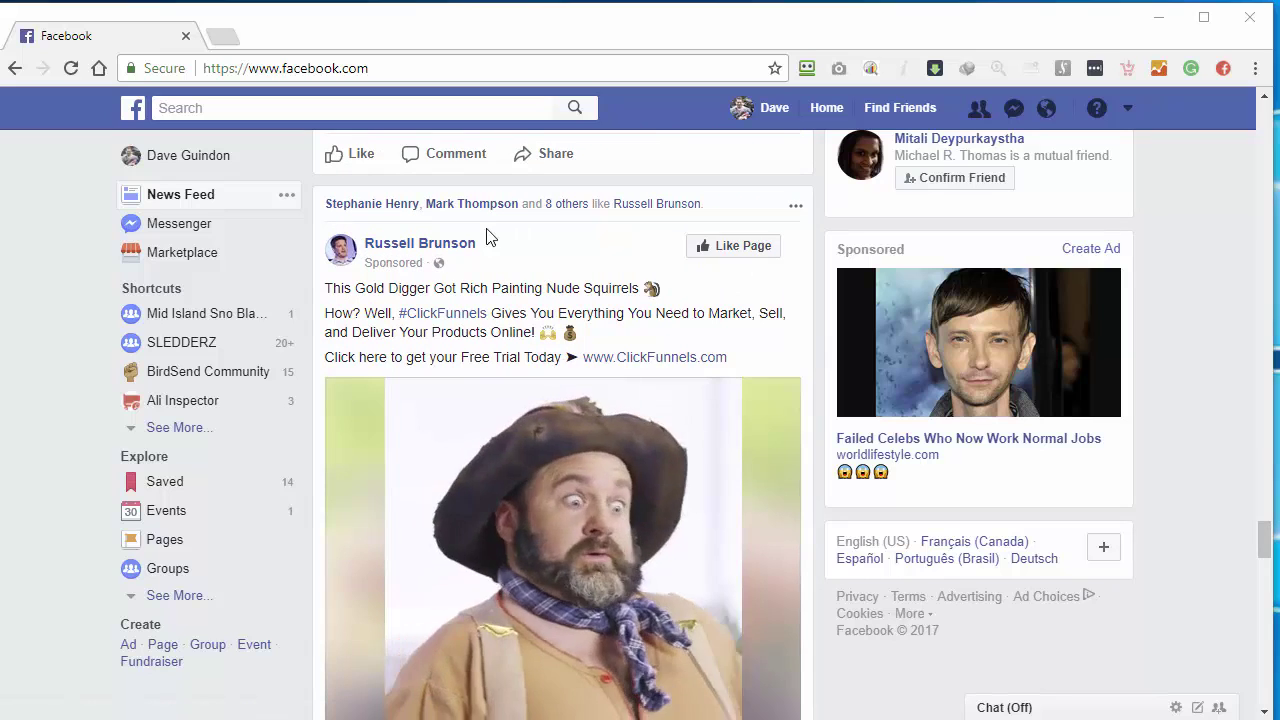
mouse_move(394, 247)
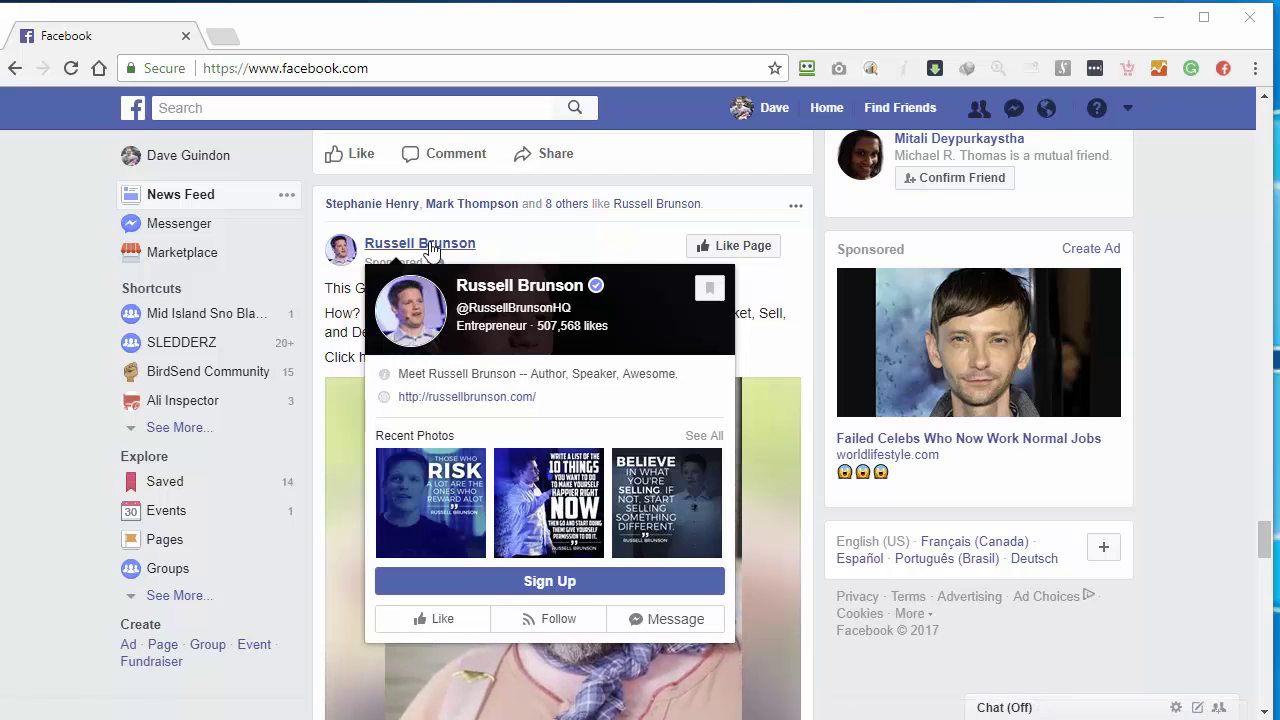
right_click(423, 246)
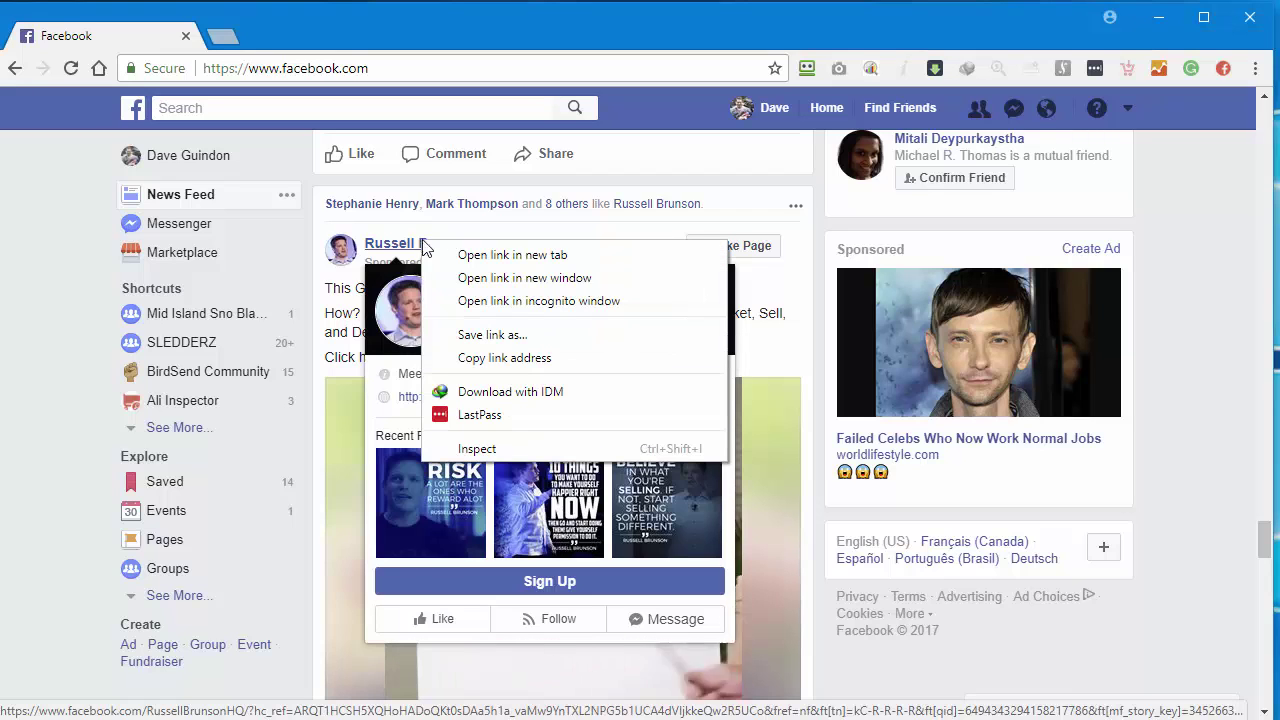
click(515, 360)
Step: Switch back to Social Page Analyzer and clear the extracted comments and the old post link on the Comments page
click(1158, 18)
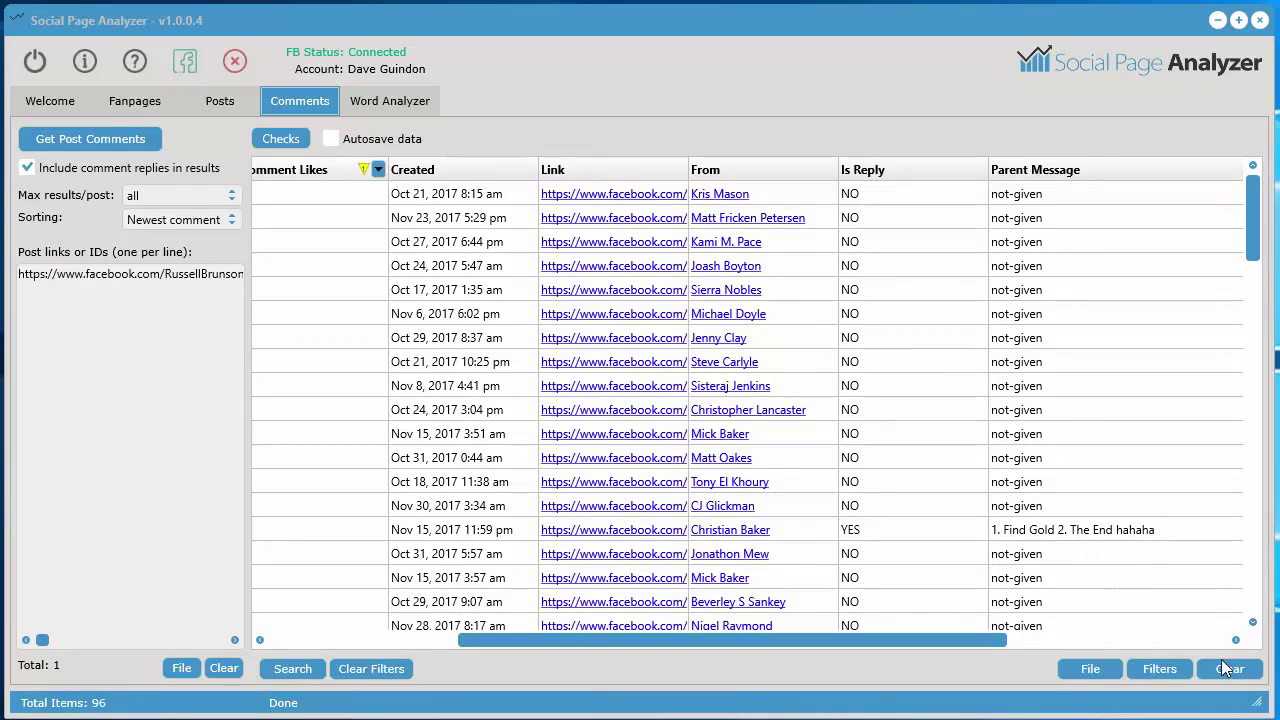
click(1221, 662)
click(555, 404)
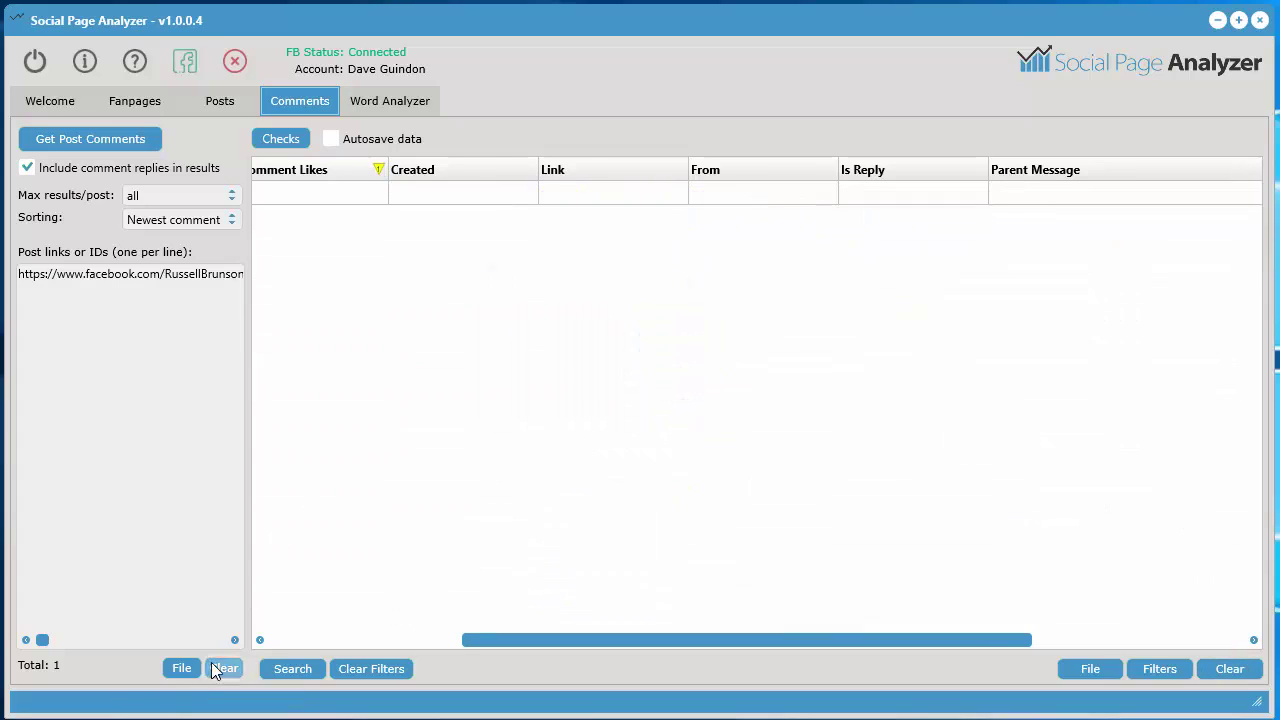
click(213, 668)
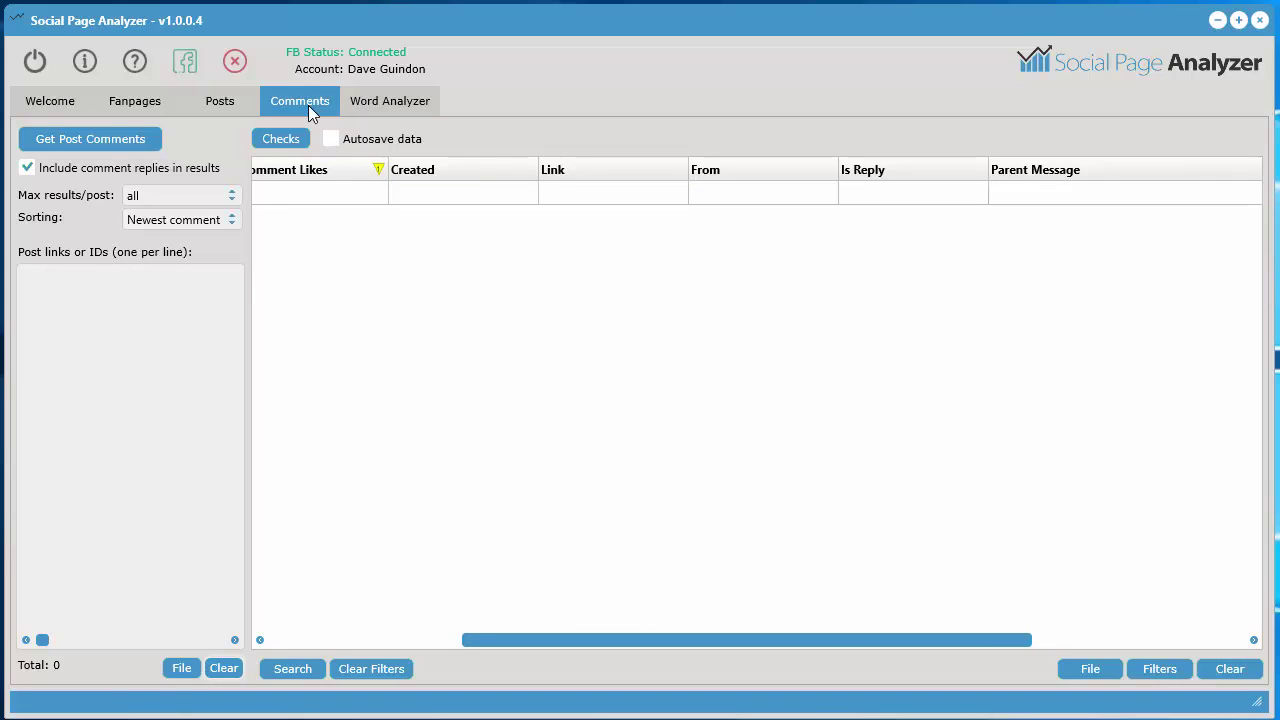
Step: Paste the copied ad link into the post links list and get the post's comments
right_click(87, 303)
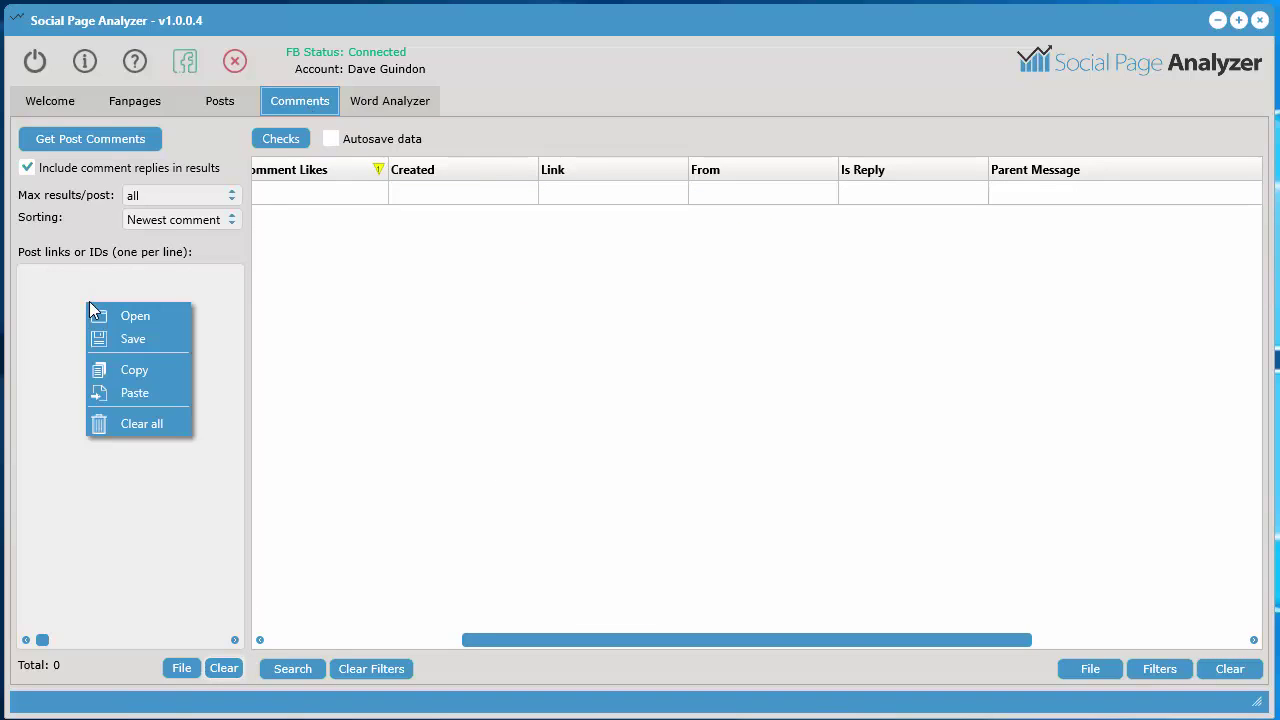
click(134, 393)
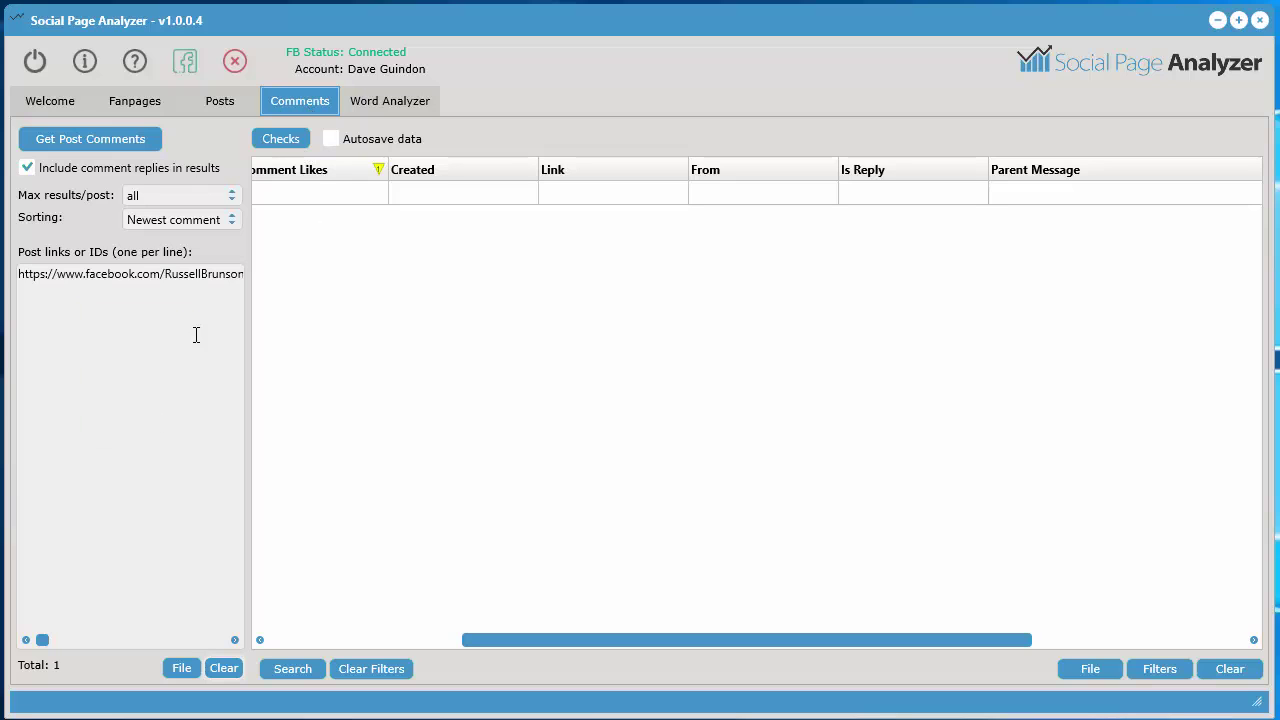
click(73, 142)
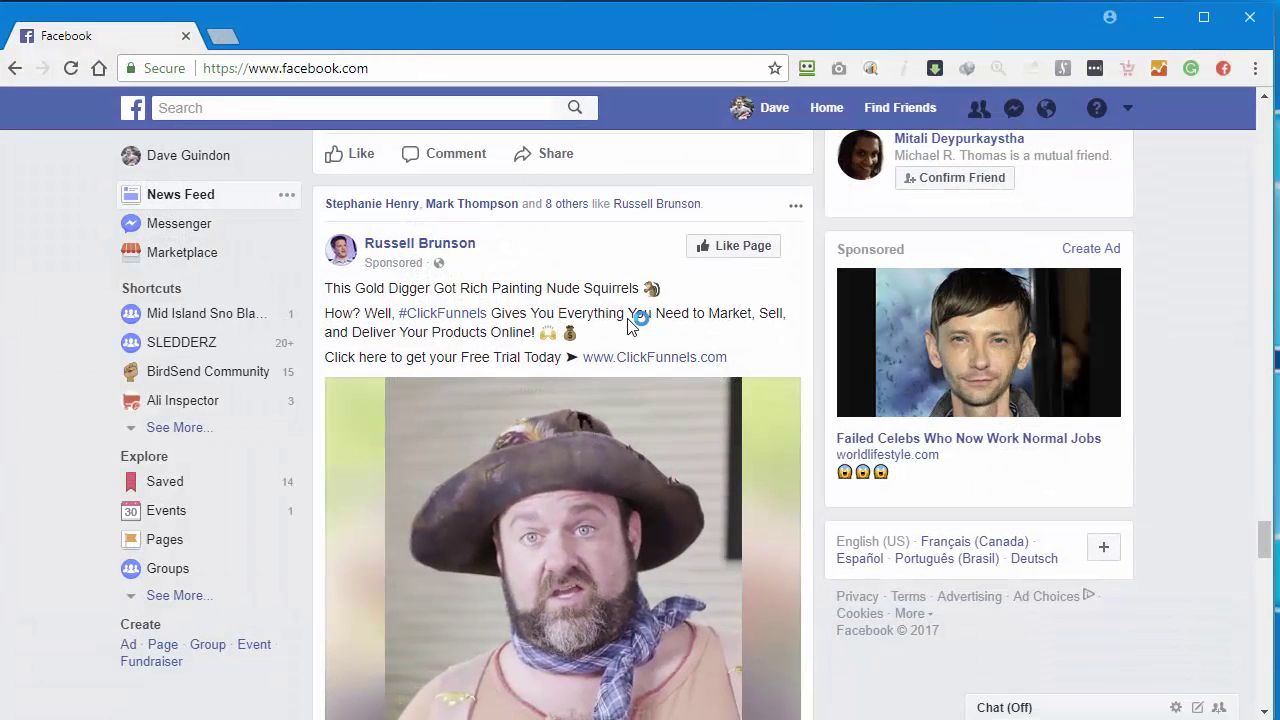
Step: Examine the sponsored ClickFunnels "Gold Digger" video post in the Facebook news feed, from its ad text to its engagement figures
scroll(586, 277, down, 1)
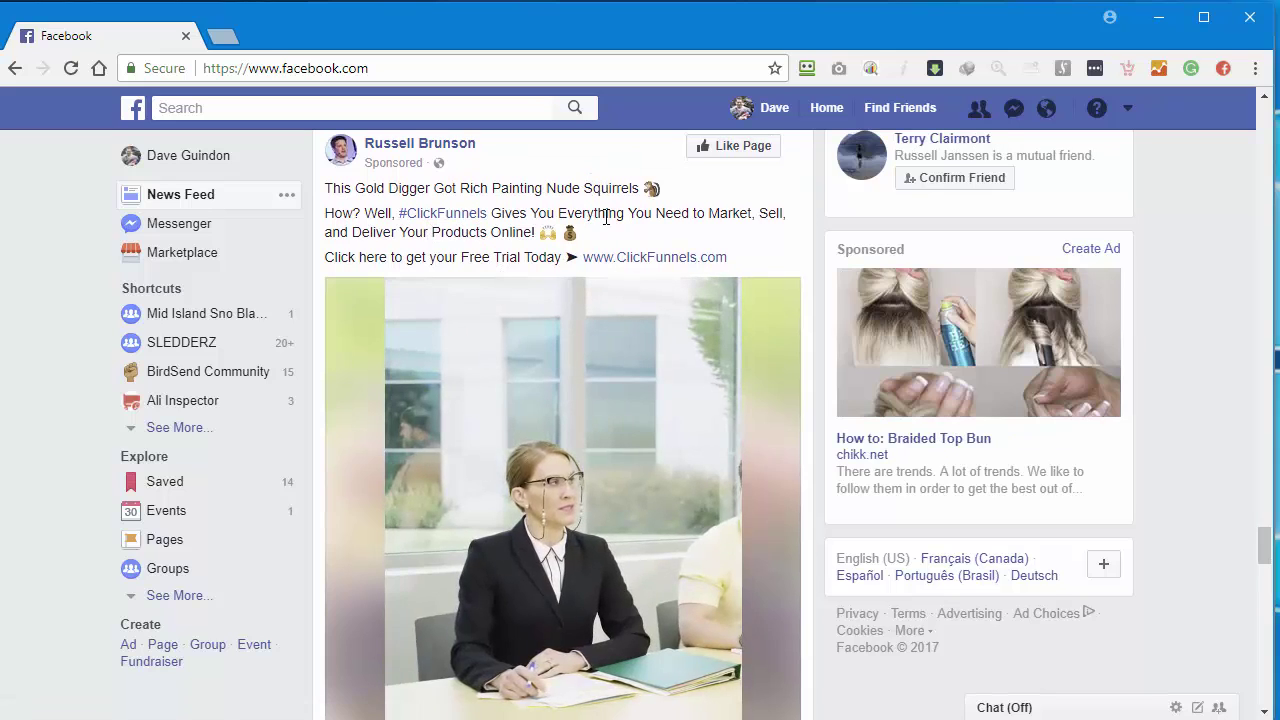
scroll(606, 217, up, 1)
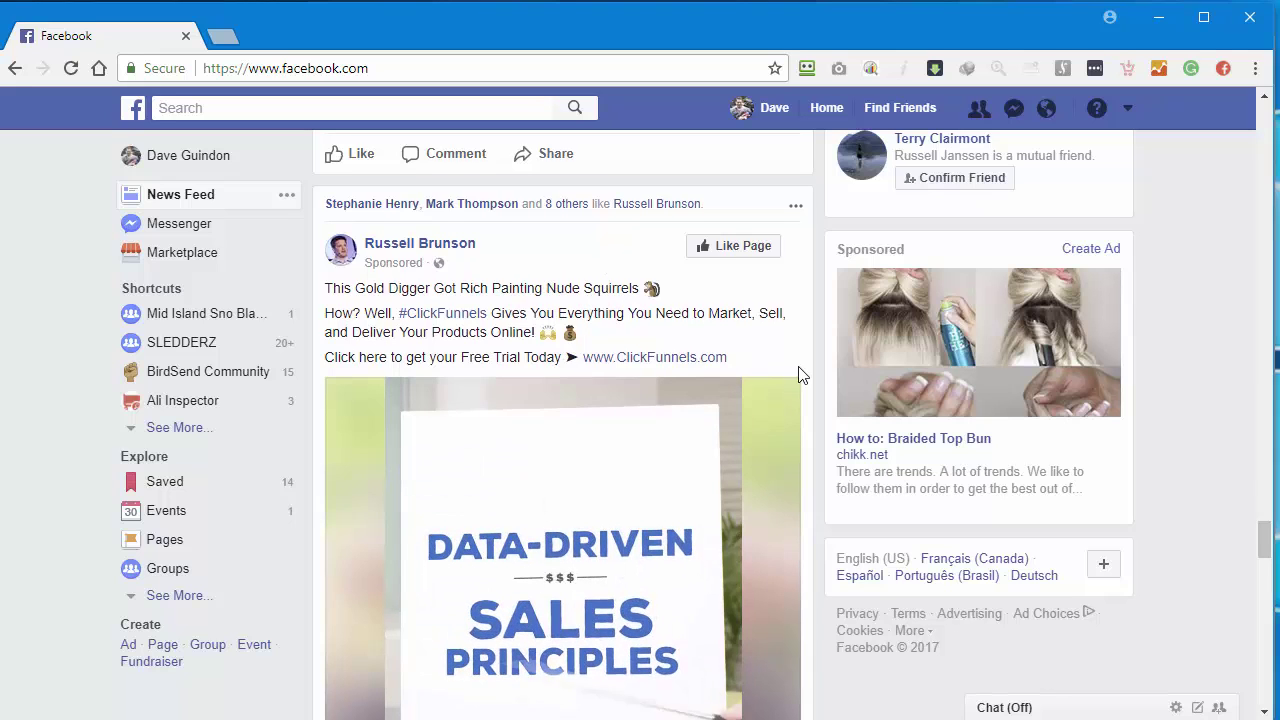
scroll(800, 375, down, 3)
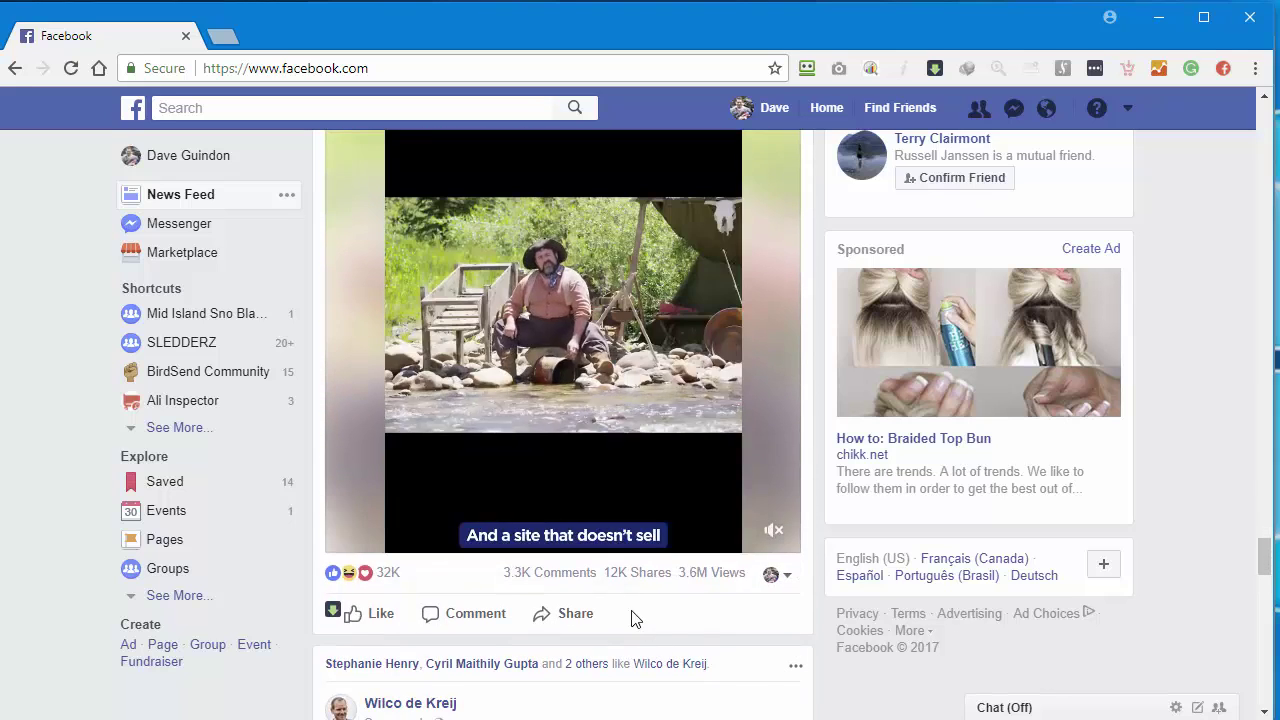
scroll(647, 290, up, 3)
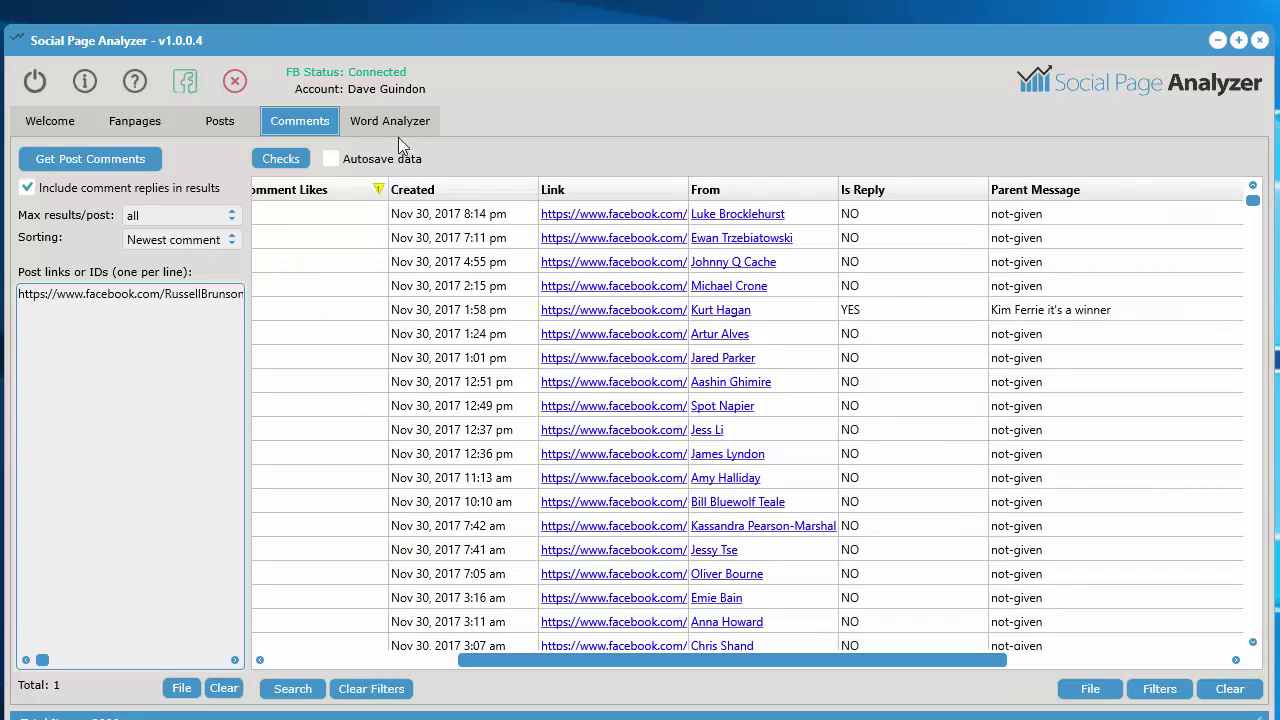
Step: In Social Page Analyzer, generate four-word combination stats for the comment messages with a minimum of 2 occurrences
click(422, 120)
click(1155, 178)
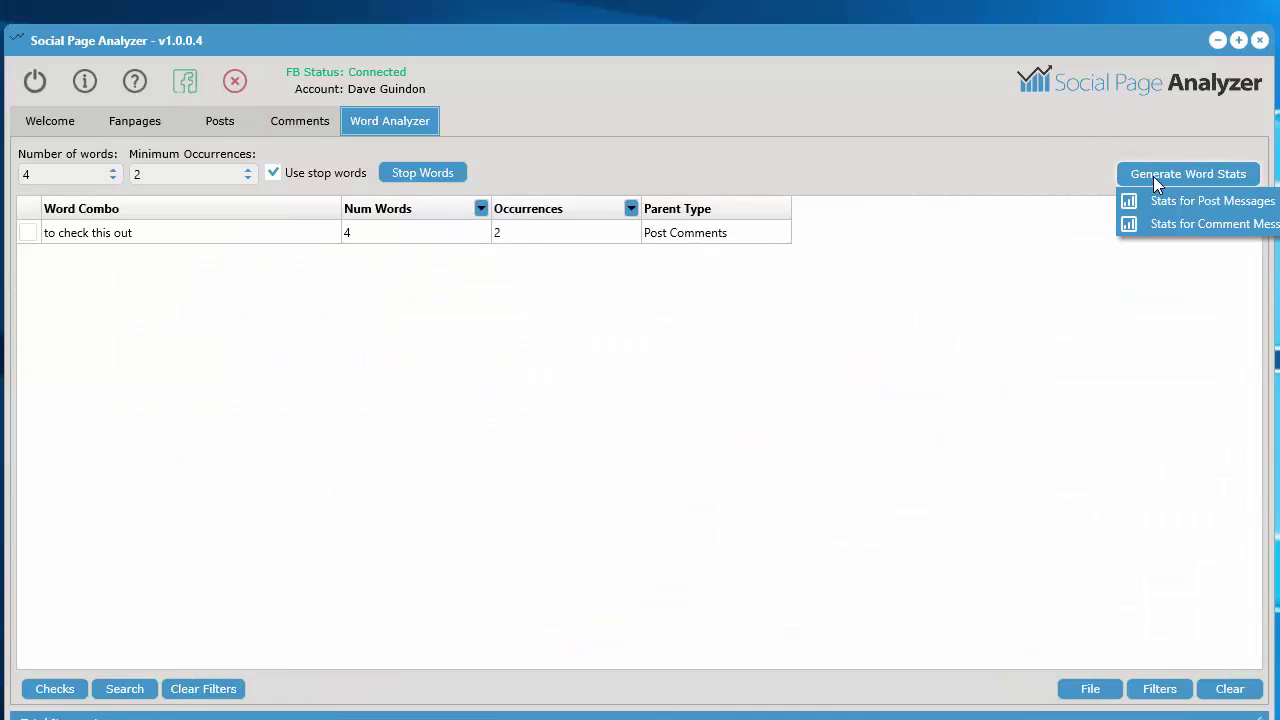
click(1184, 224)
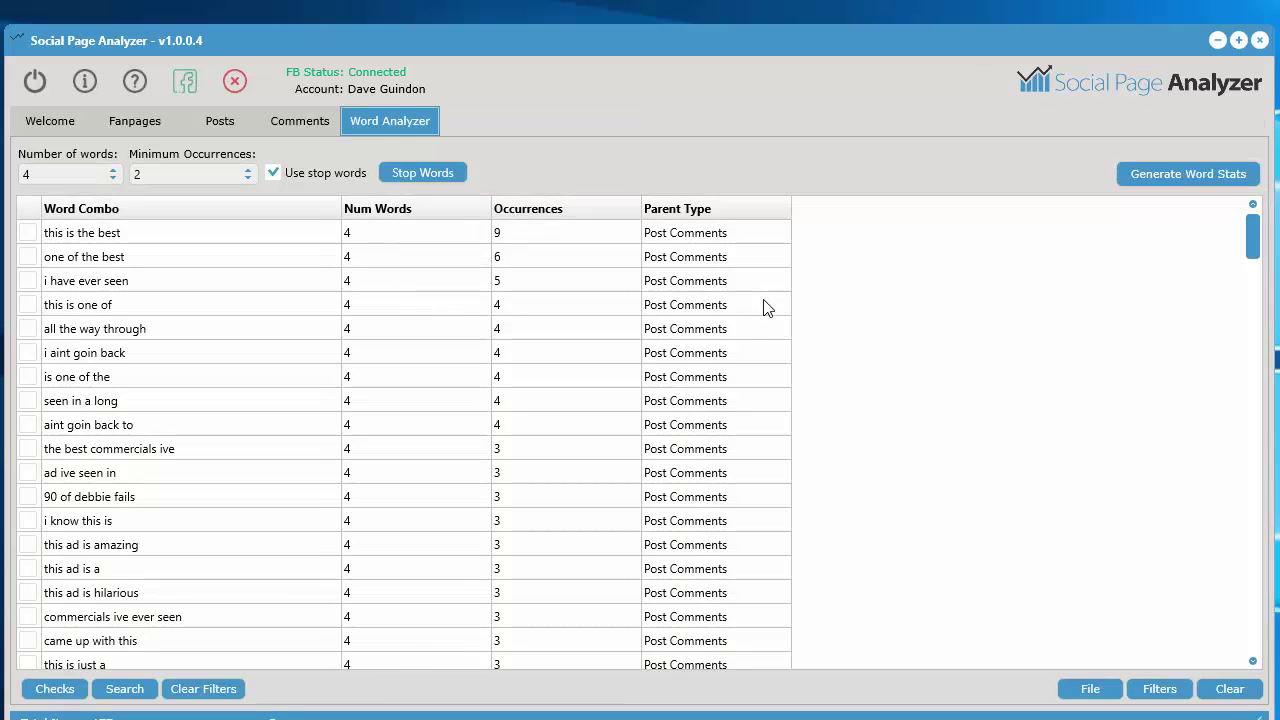
drag(703, 40, 698, 22)
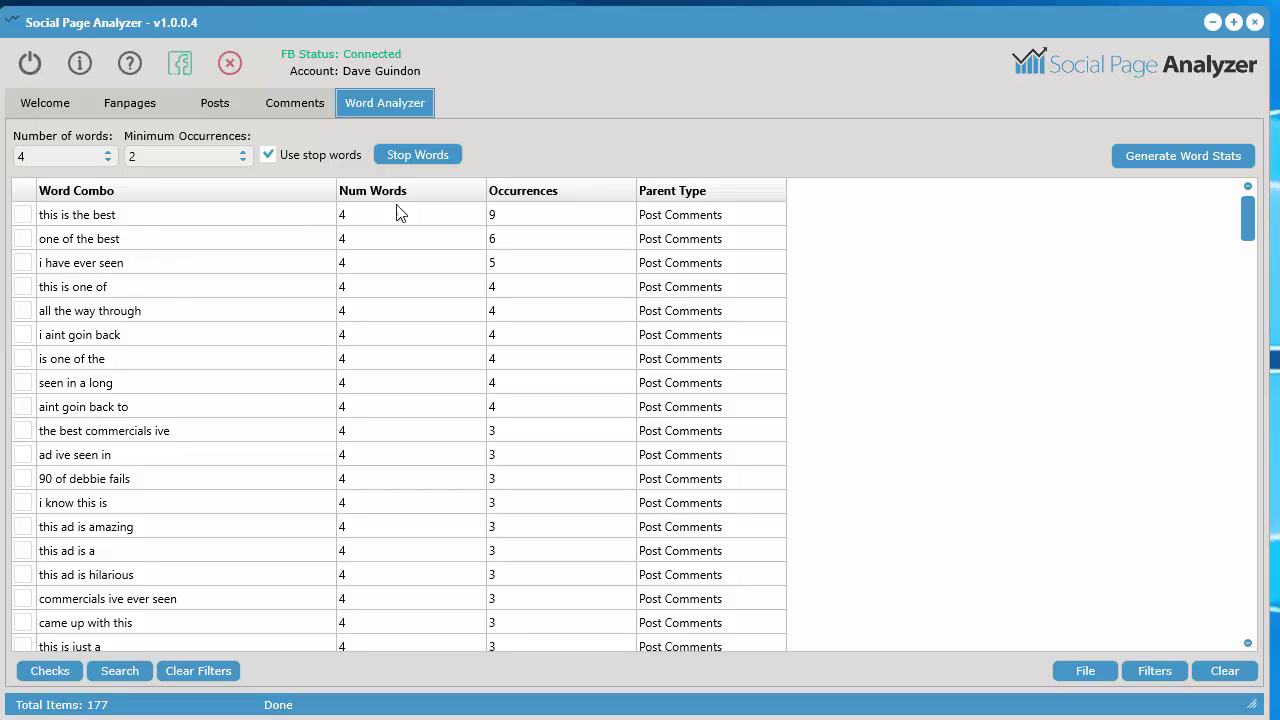
Step: Open the messages corresponding to the word combination "this is the best" and read through the highlighted comments
click(258, 218)
right_click(259, 219)
mouse_move(312, 290)
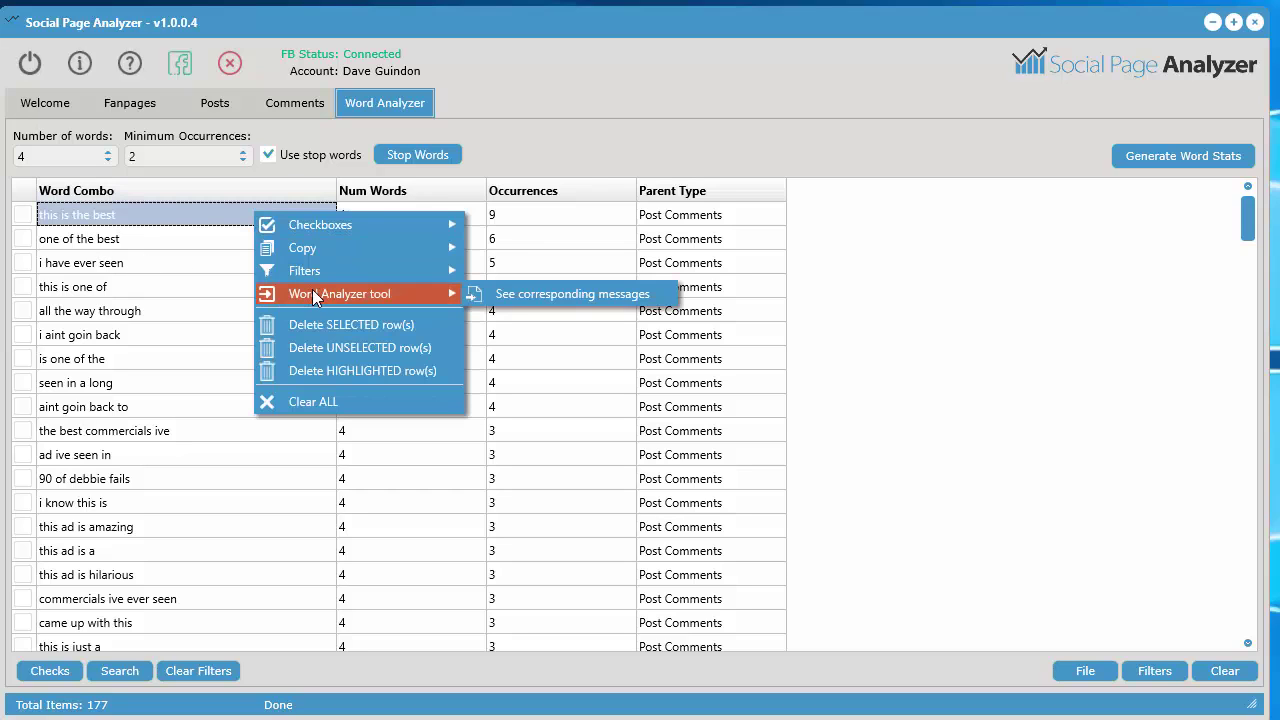
click(550, 292)
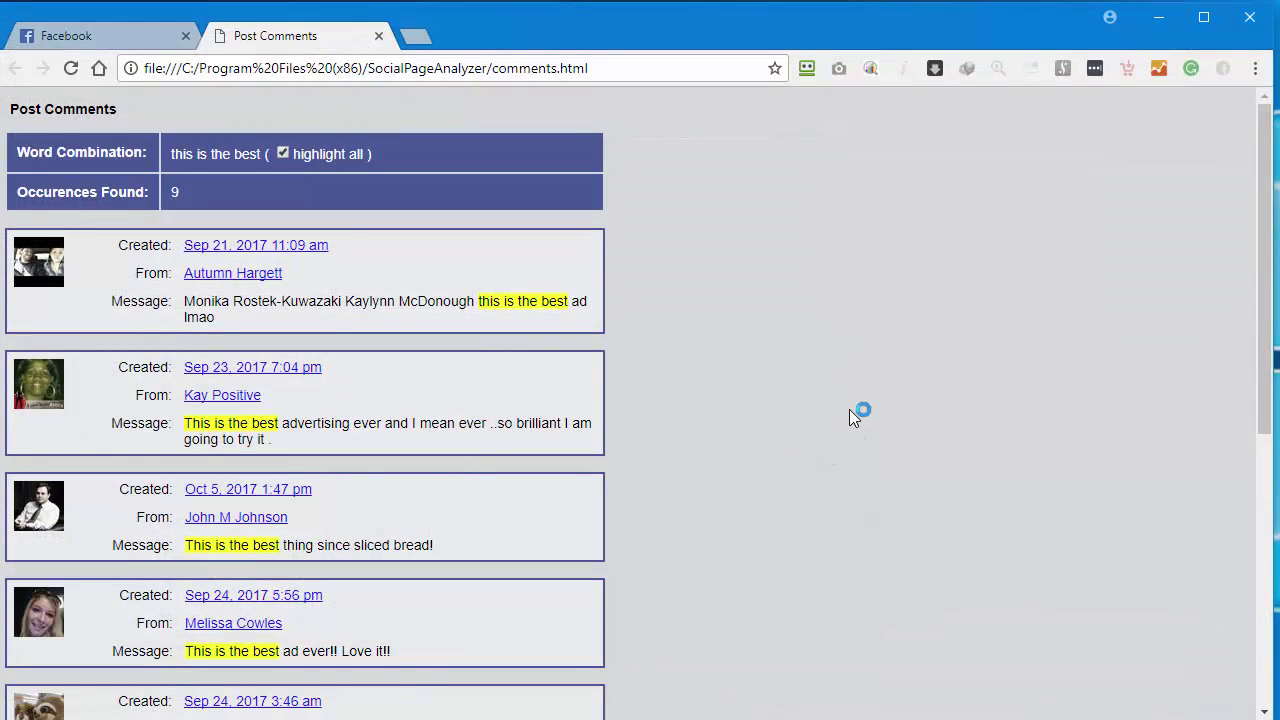
scroll(812, 531, down, 6)
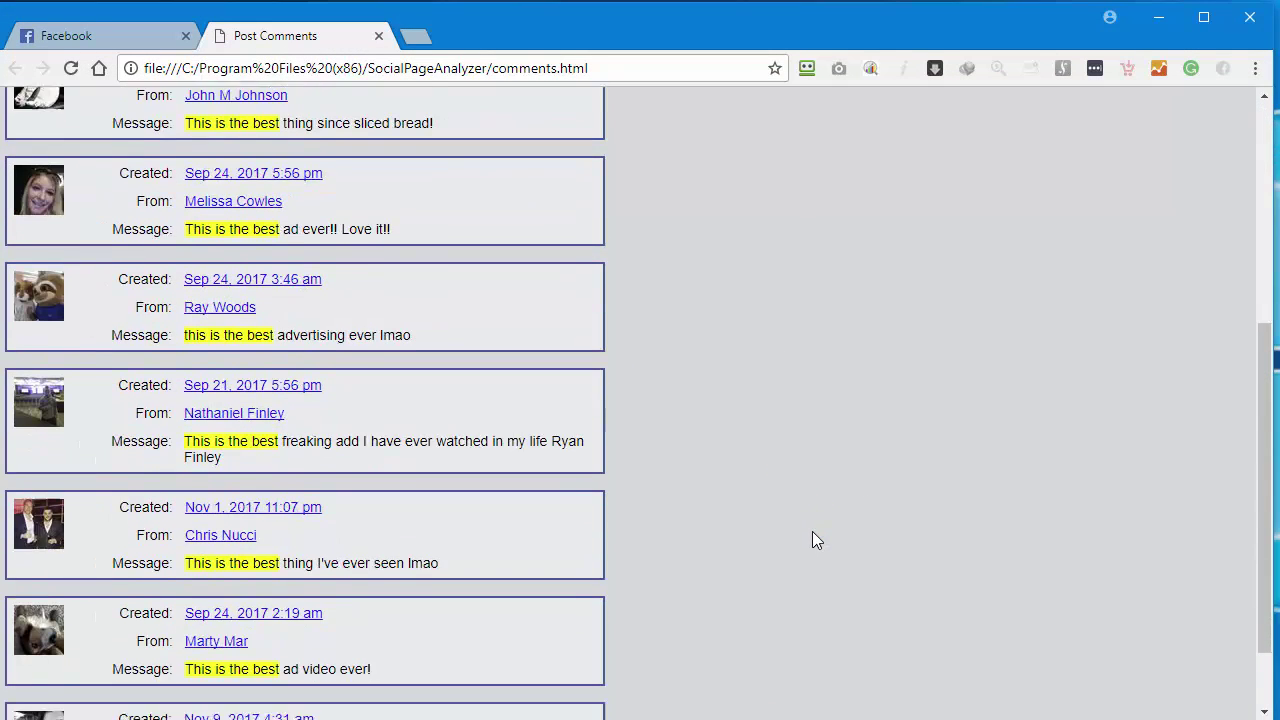
scroll(786, 597, up, 2)
scroll(786, 598, up, 3)
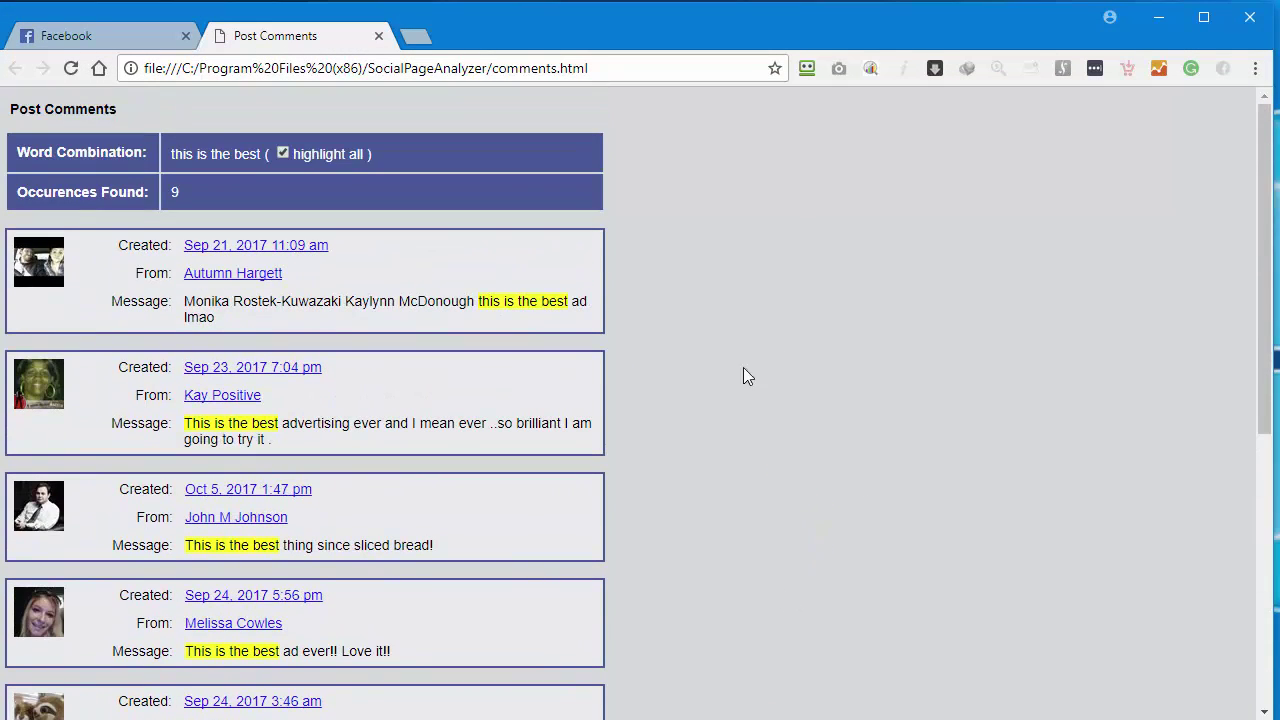
scroll(750, 447, down, 5)
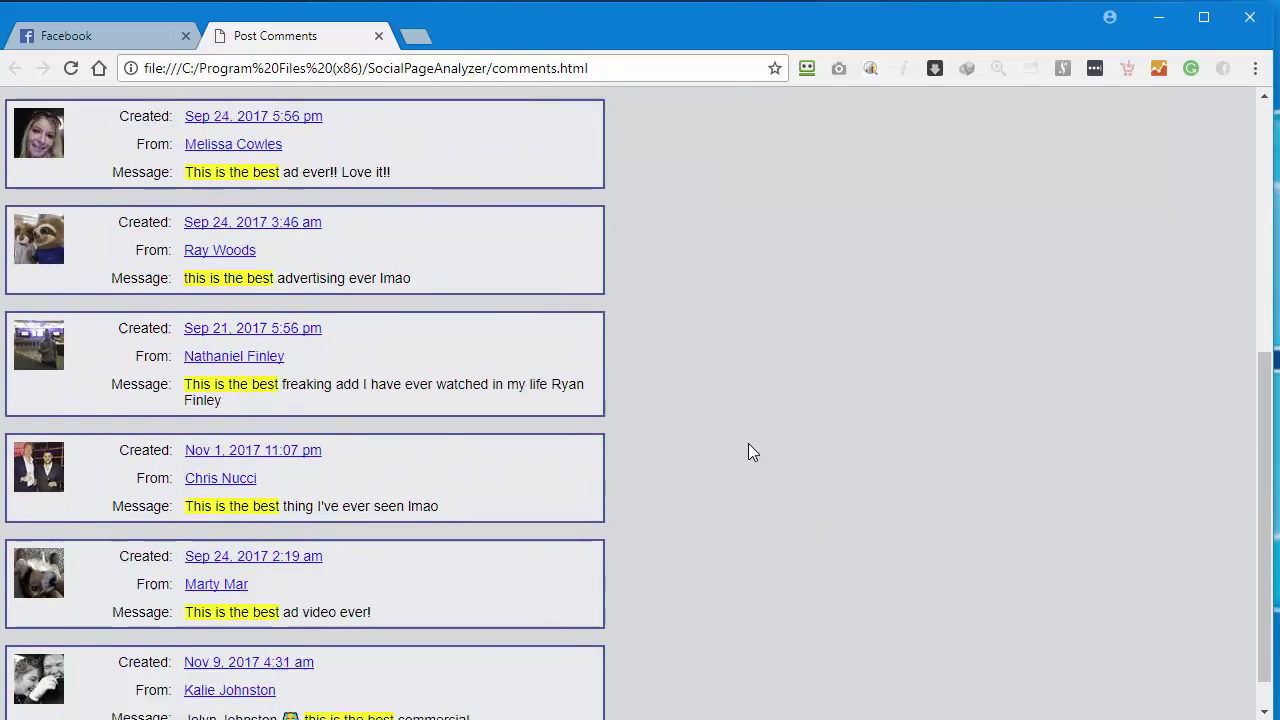
scroll(669, 300, up, 5)
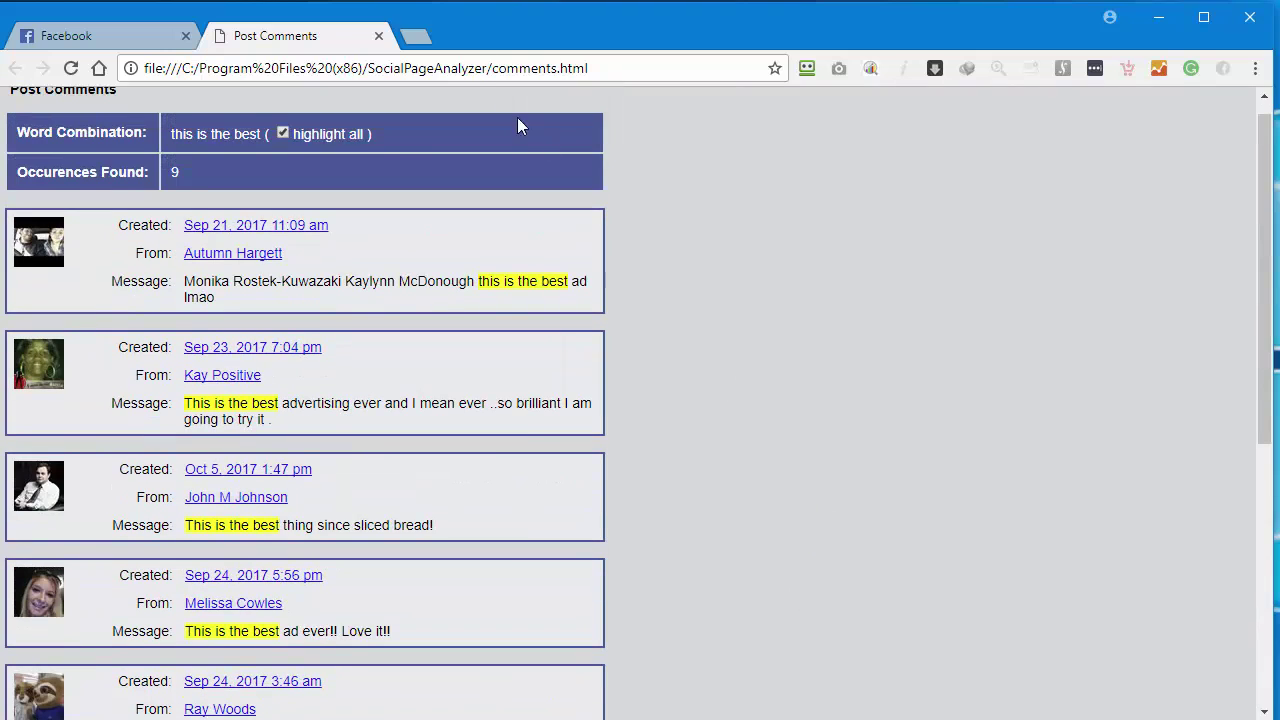
Step: Close the Post Comments page and return to Social Page Analyzer to review the word combinations
click(379, 36)
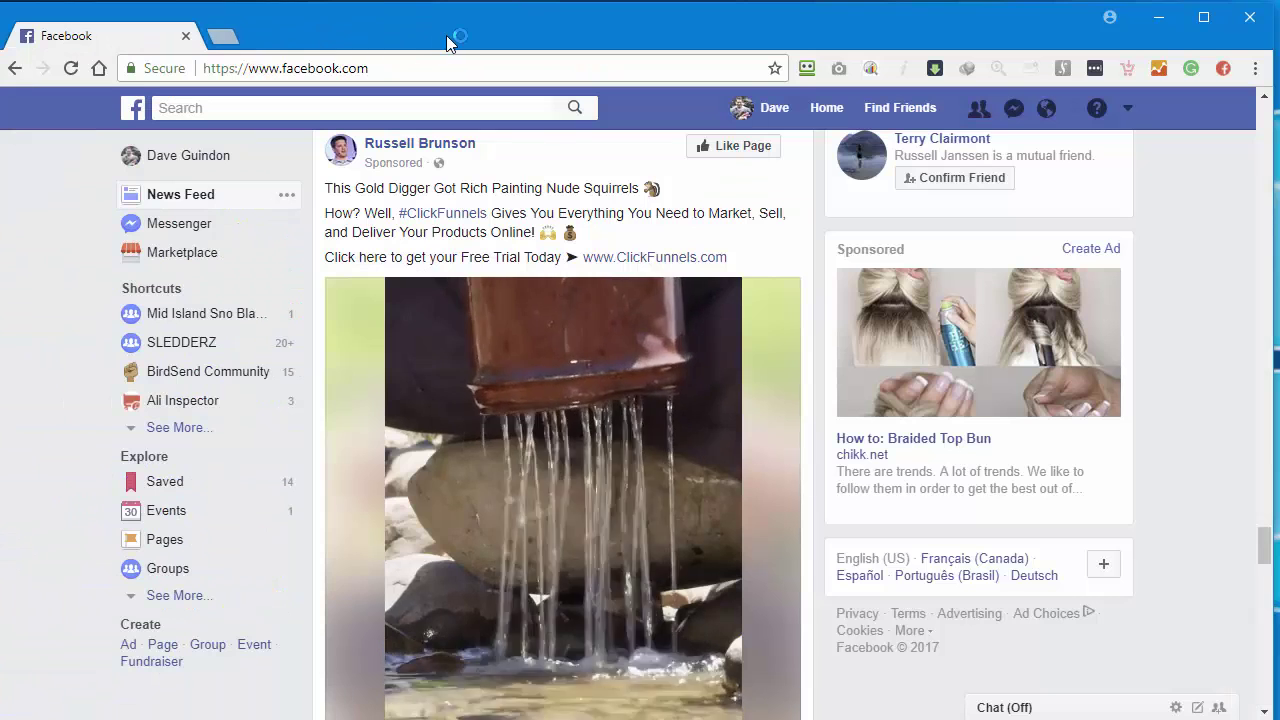
click(1158, 17)
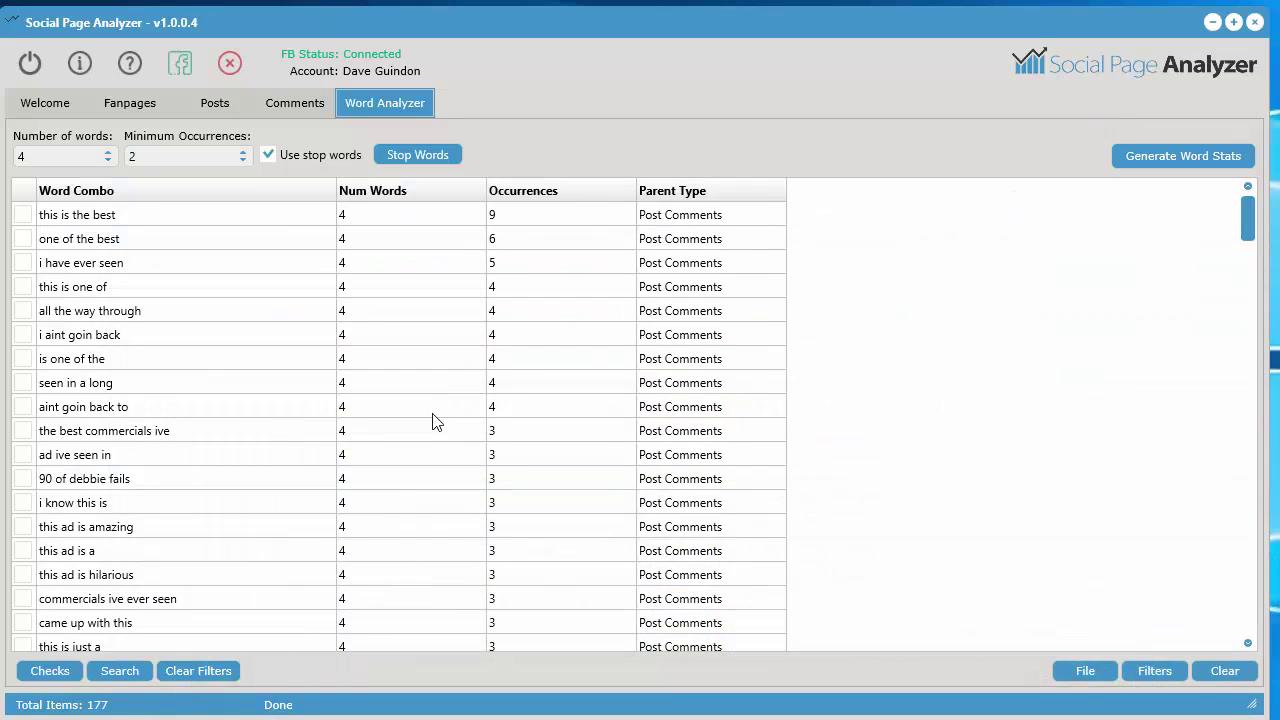
scroll(514, 491, down, 1)
scroll(514, 491, up, 1)
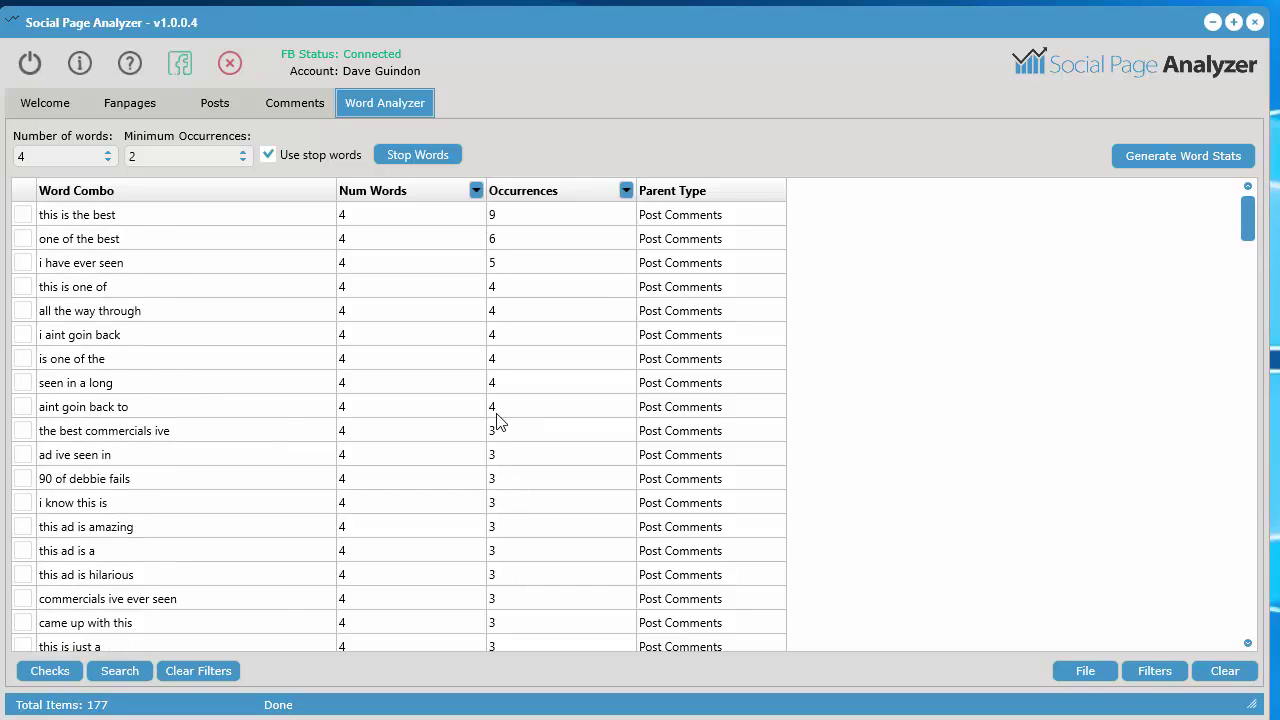